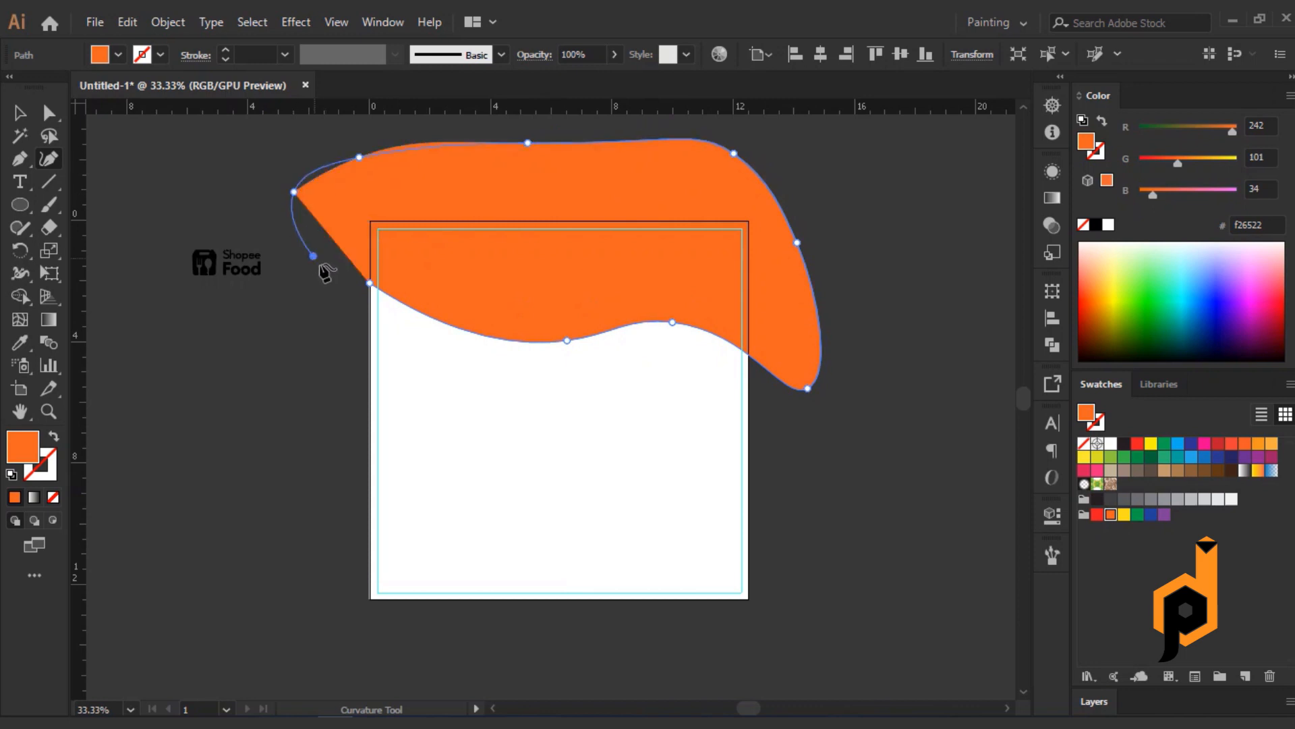
Finish and close the orange wavy Curvature tool shape beyond the artboard's upper-left edge, then deselect it
{"action": "left_click", "coordinate": [315, 261]}
{"action": "left_click", "coordinate": [350, 294]}
{"action": "left_click", "coordinate": [359, 274]}
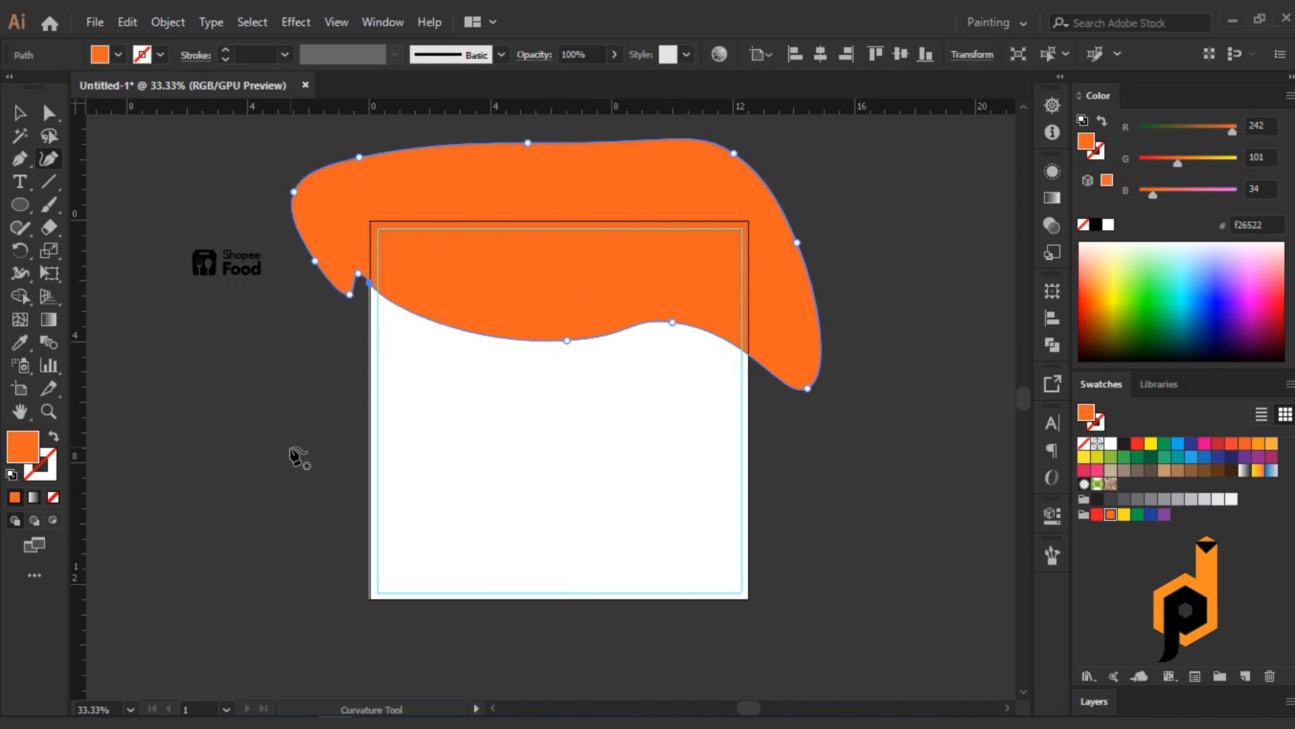
{"action": "key", "text": "v"}
{"action": "left_click", "coordinate": [226, 433]}
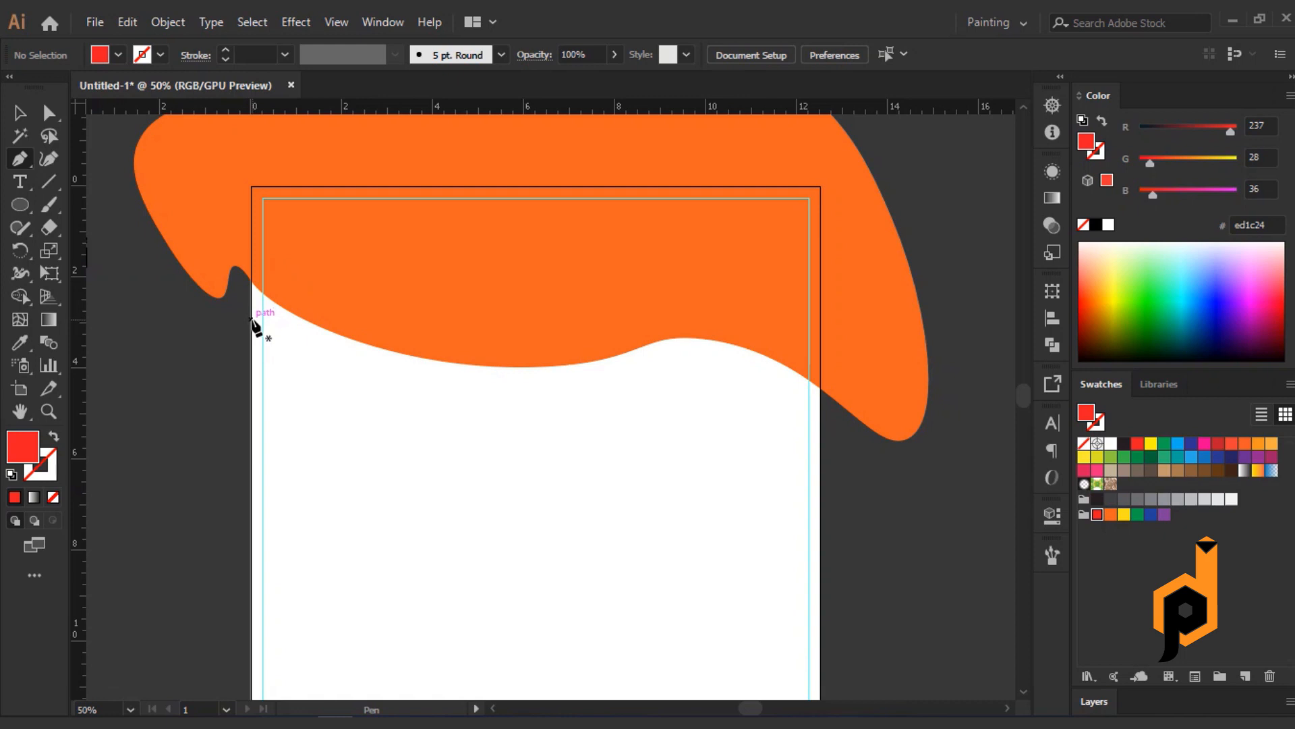
Draw a closed red curved shape with the Pen tool, sweeping from the artboard's left edge below the orange wave
{"action": "left_click", "coordinate": [251, 319]}
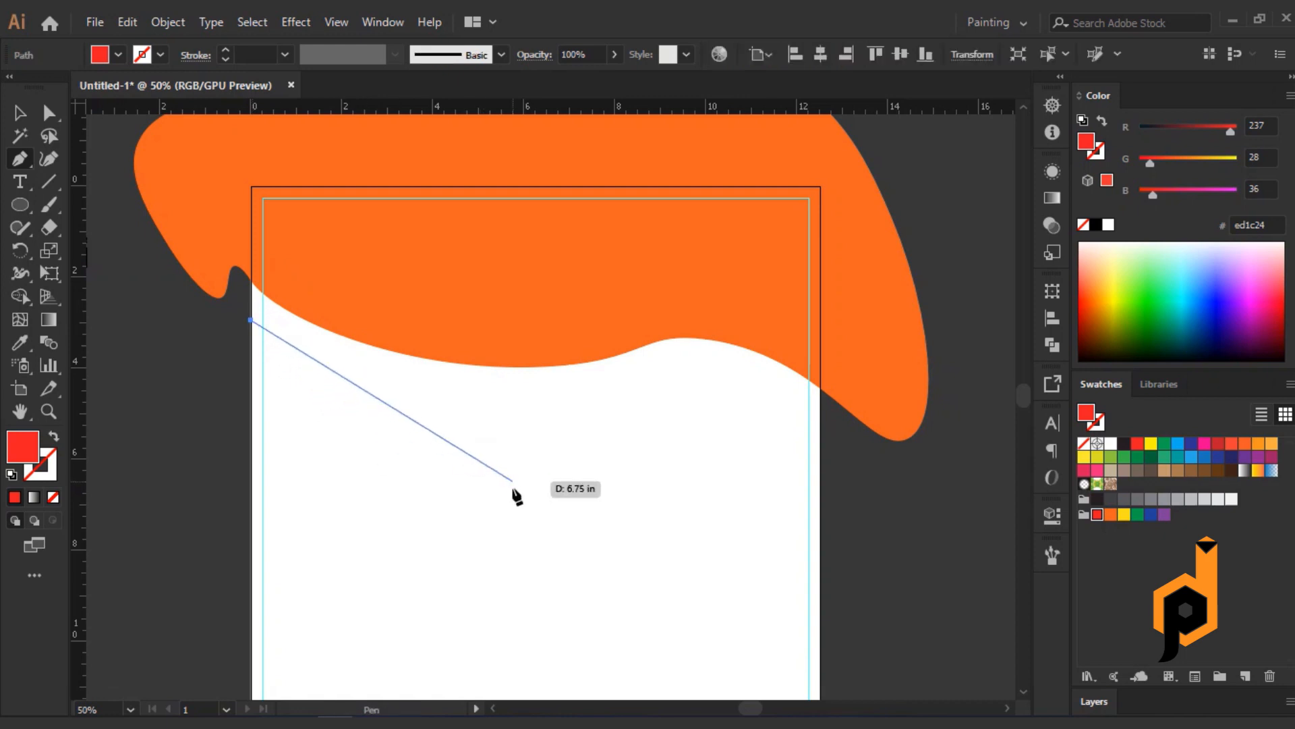
{"action": "left_click_drag", "start_coordinate": [457, 537], "coordinate": [482, 534]}
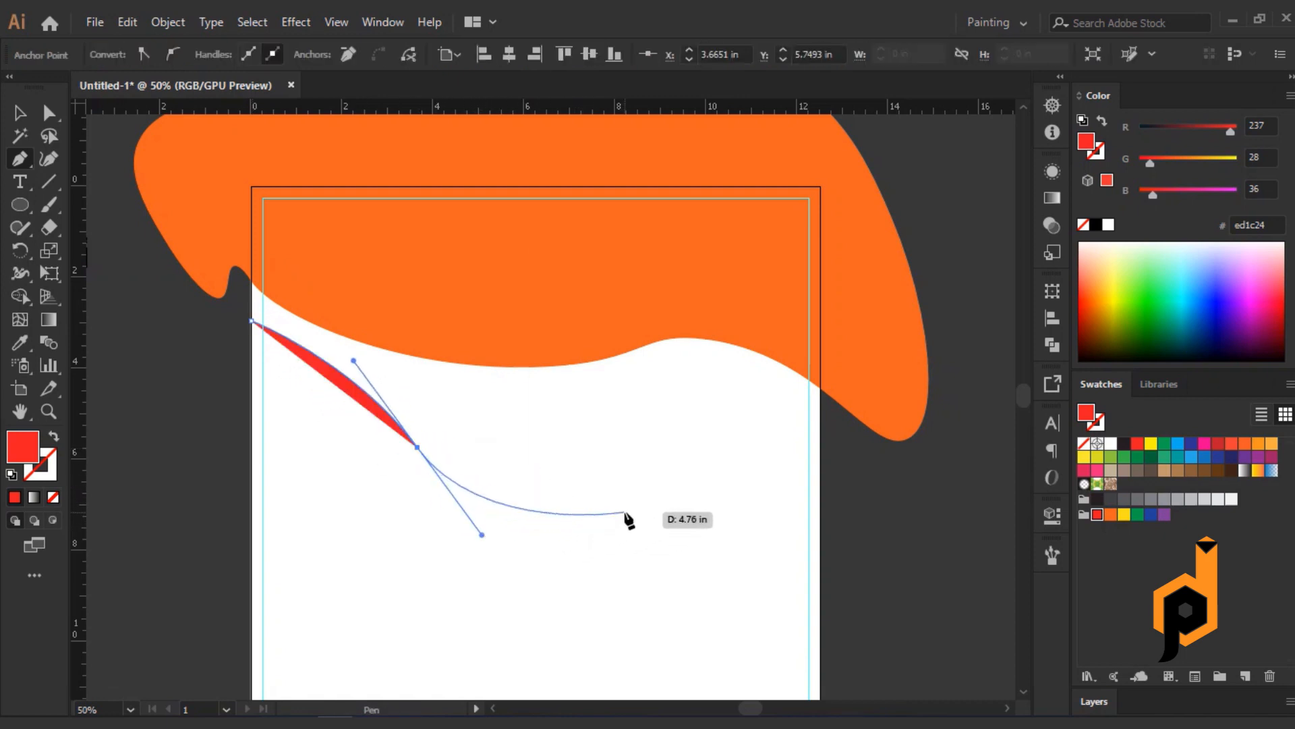
{"action": "left_click_drag", "start_coordinate": [624, 511], "coordinate": [624, 265]}
{"action": "left_click", "coordinate": [622, 263]}
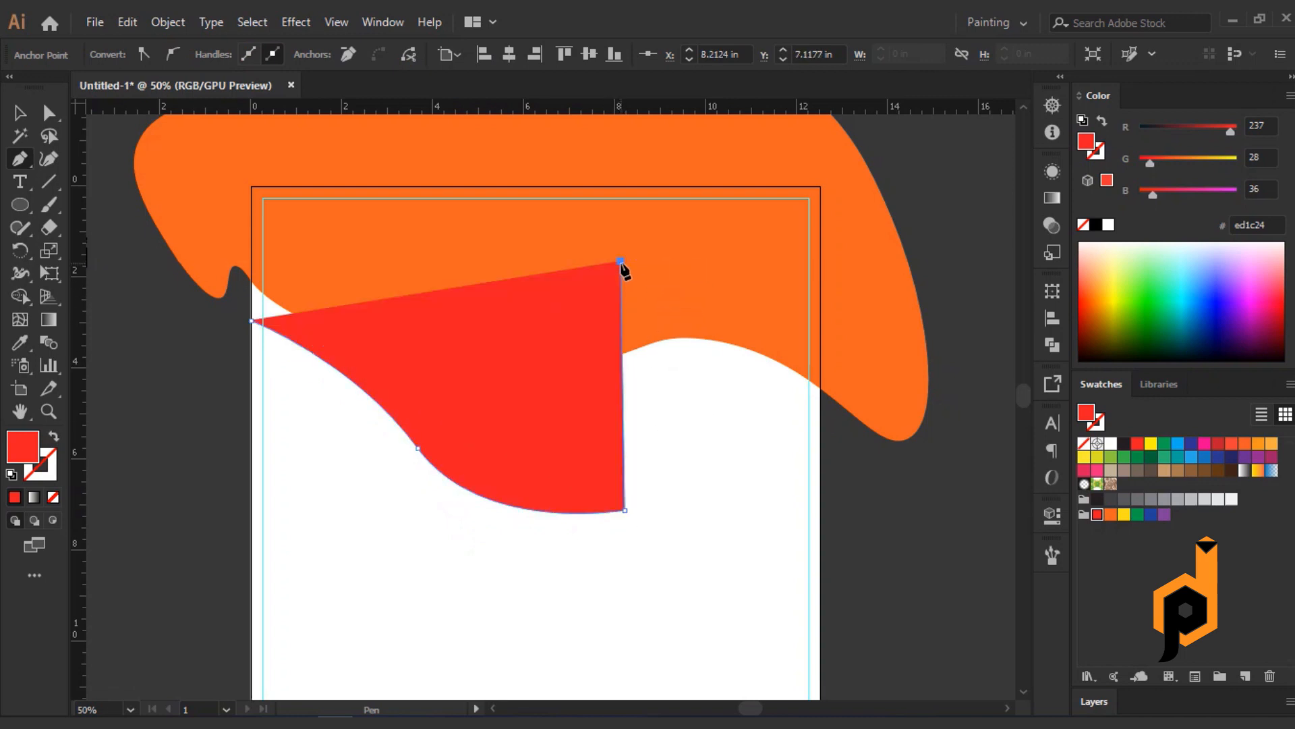
{"action": "left_click", "coordinate": [250, 247]}
{"action": "left_click", "coordinate": [175, 244]}
{"action": "left_click", "coordinate": [219, 326]}
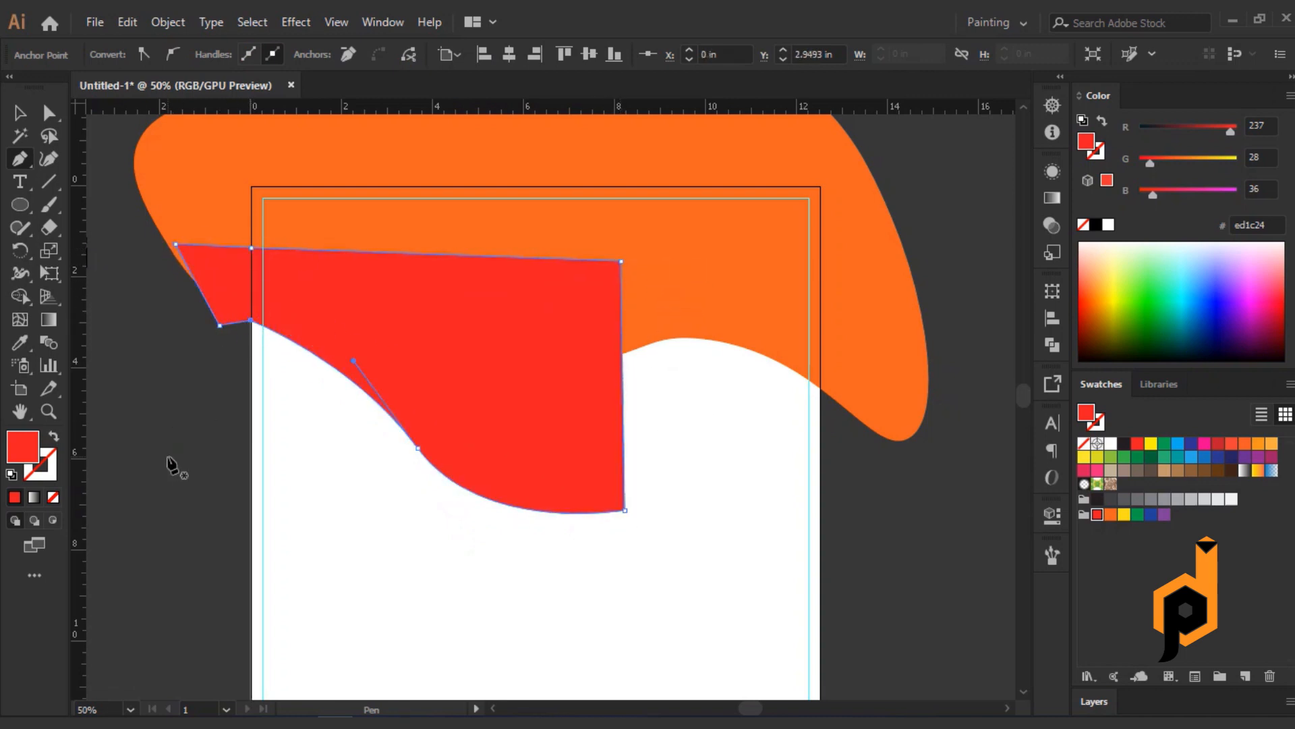
Send the red curved shape behind the orange wave and deselect it
{"action": "key", "text": "ctrl+shift+bracketleft"}
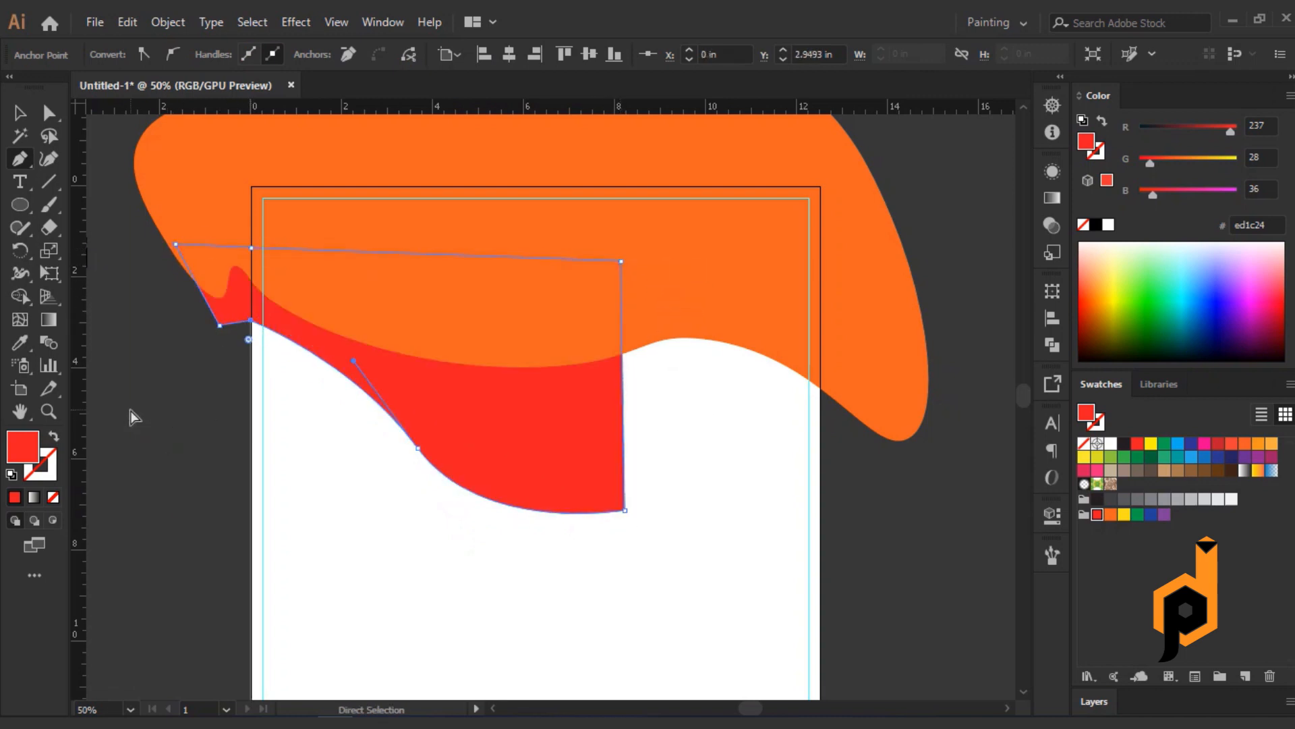
{"action": "left_click", "coordinate": [23, 120]}
{"action": "left_click", "coordinate": [148, 414]}
Draw a small closed Pen tool shape at the artboard's left edge, overlapping the underside of the red curve
{"action": "scroll", "coordinate": [144, 359], "scroll_direction": "up", "scroll_amount": 1}
{"action": "key", "text": "p"}
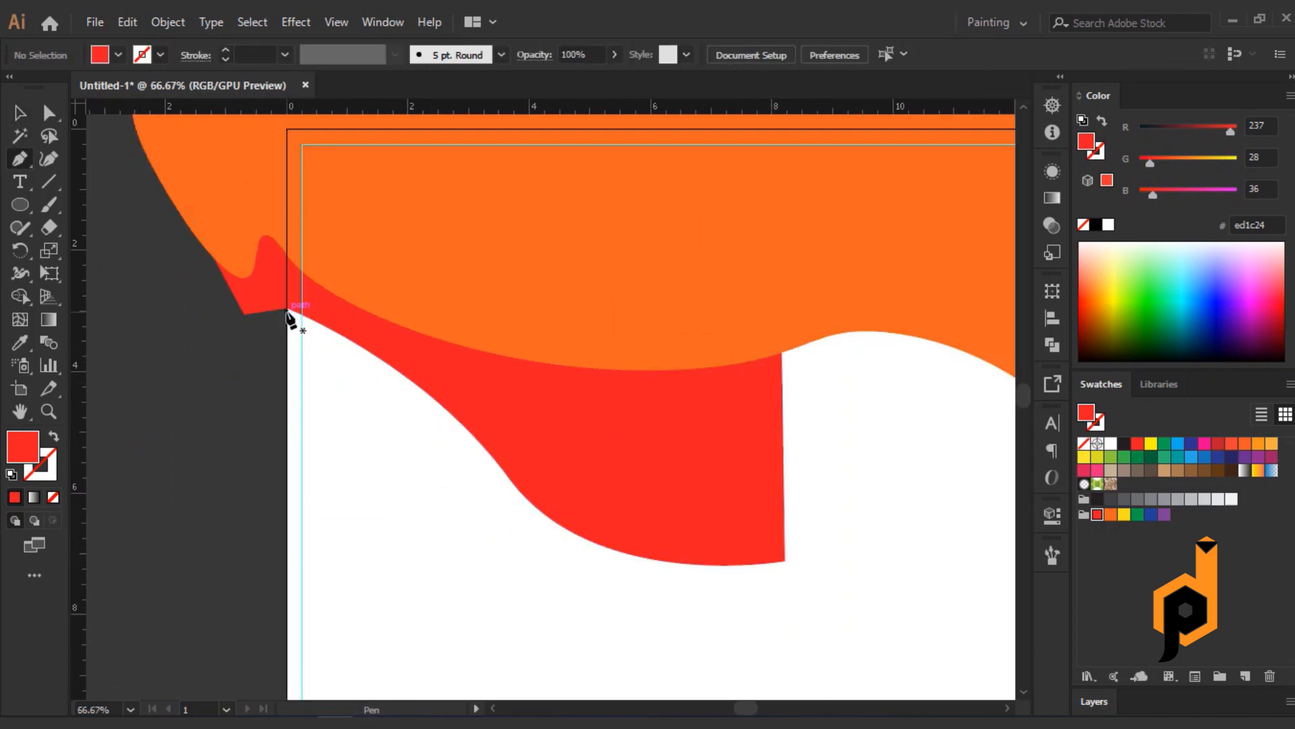
{"action": "left_click", "coordinate": [287, 309]}
{"action": "left_click", "coordinate": [288, 362]}
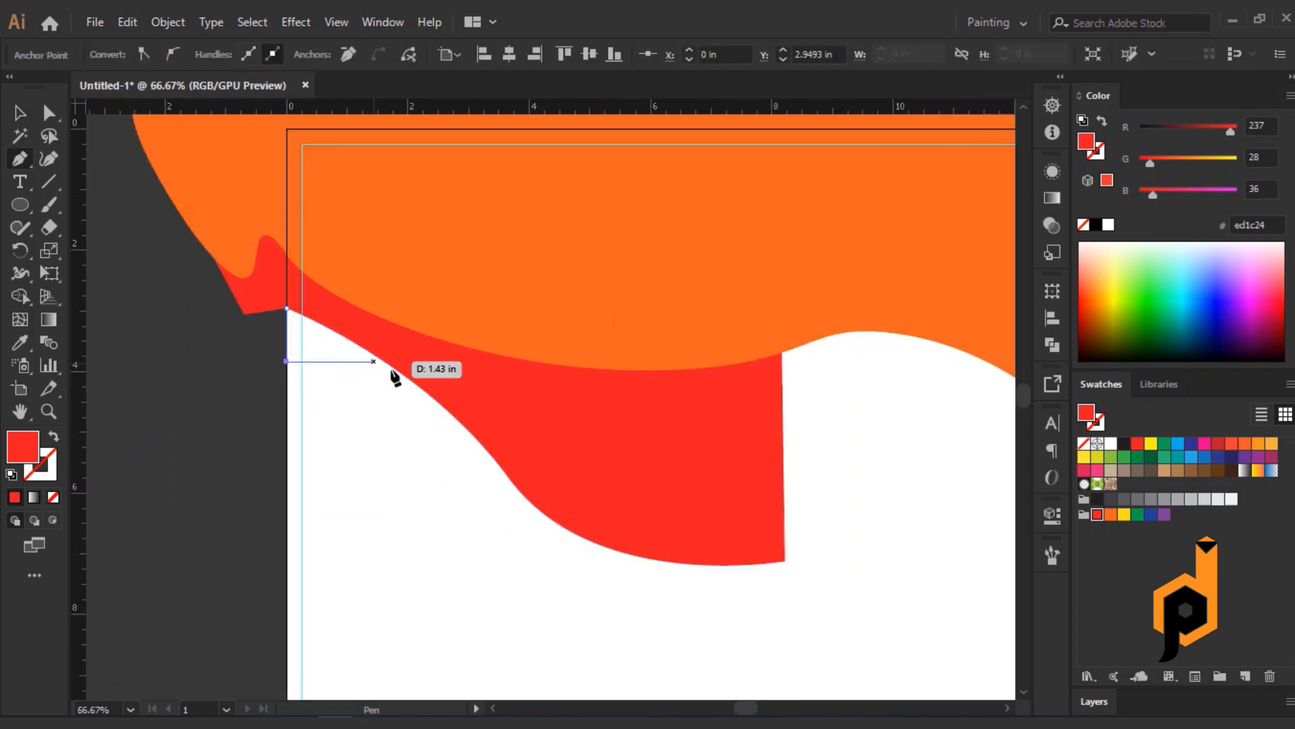
{"action": "left_click_drag", "start_coordinate": [417, 383], "coordinate": [416, 375]}
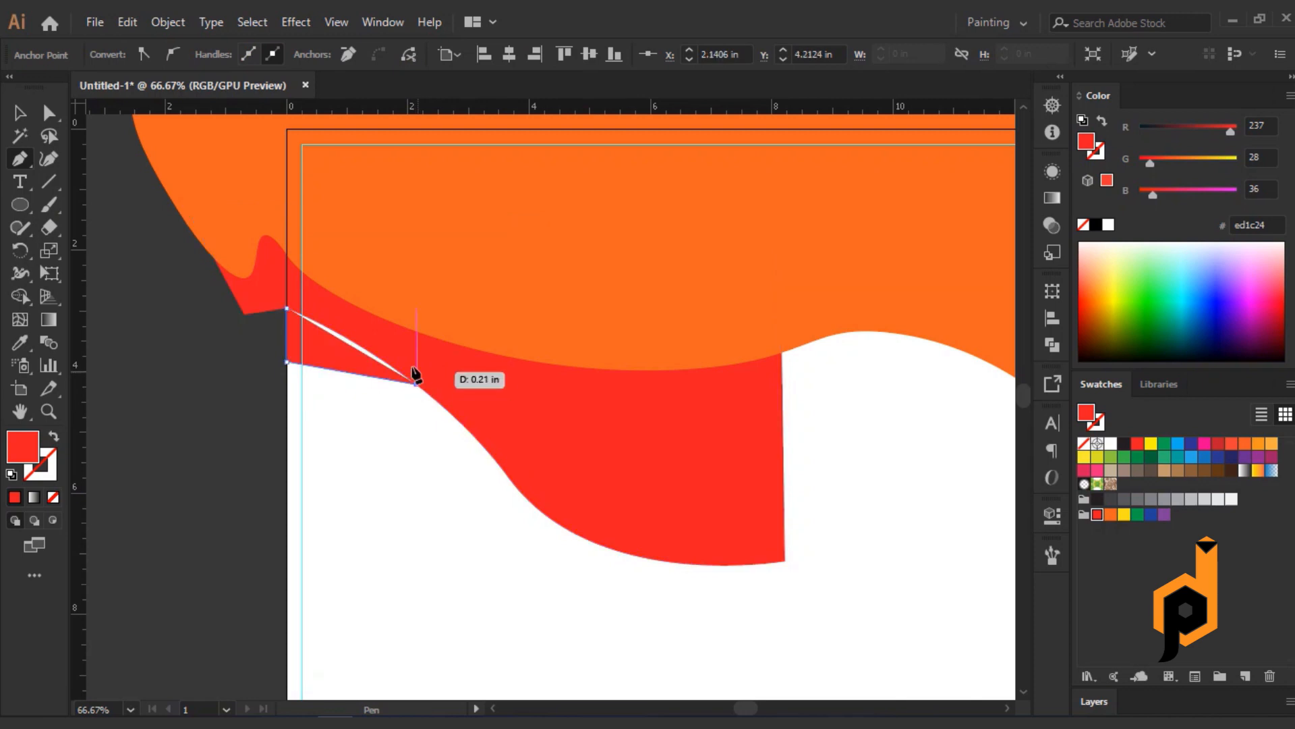
{"action": "left_click", "coordinate": [358, 318]}
{"action": "left_click", "coordinate": [286, 280]}
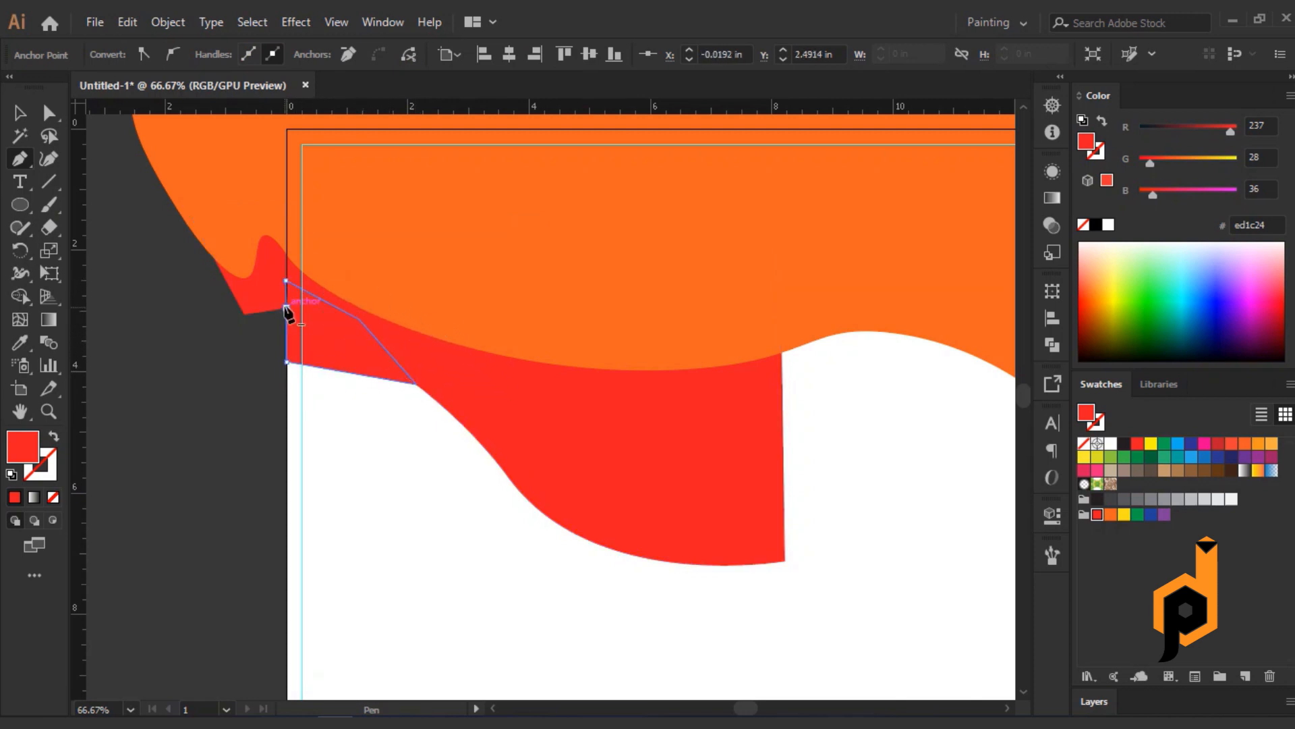
Fill the small left-edge shape with orange f26522 and send it behind the red curve
{"action": "left_click", "coordinate": [20, 113]}
{"action": "left_click", "coordinate": [1110, 515]}
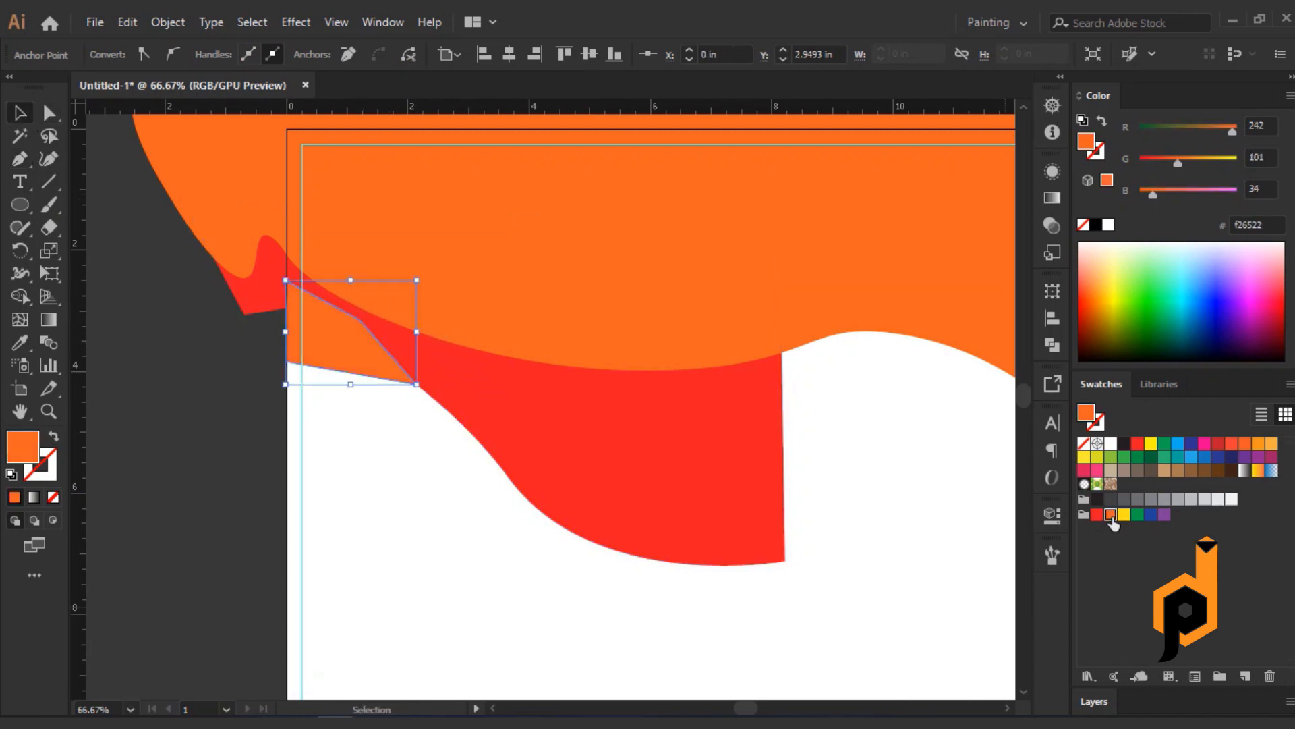
{"action": "key", "text": "ctrl+shift+bracketleft"}
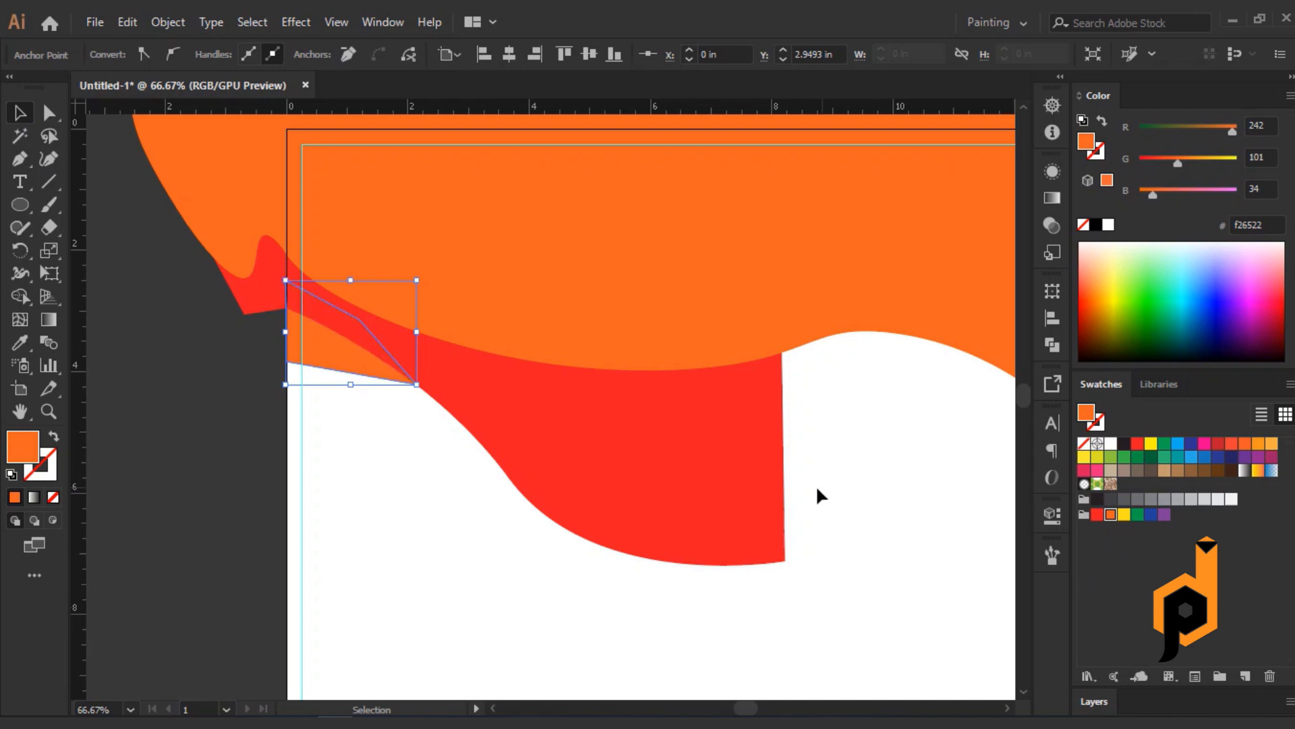
{"action": "left_click", "coordinate": [291, 510]}
Draw a large circle over the right end of the red shape and fill it with light grey e6e7e8
{"action": "scroll", "coordinate": [312, 483], "scroll_direction": "down", "scroll_amount": 1}
{"action": "left_click_drag", "start_coordinate": [372, 532], "coordinate": [191, 497]}
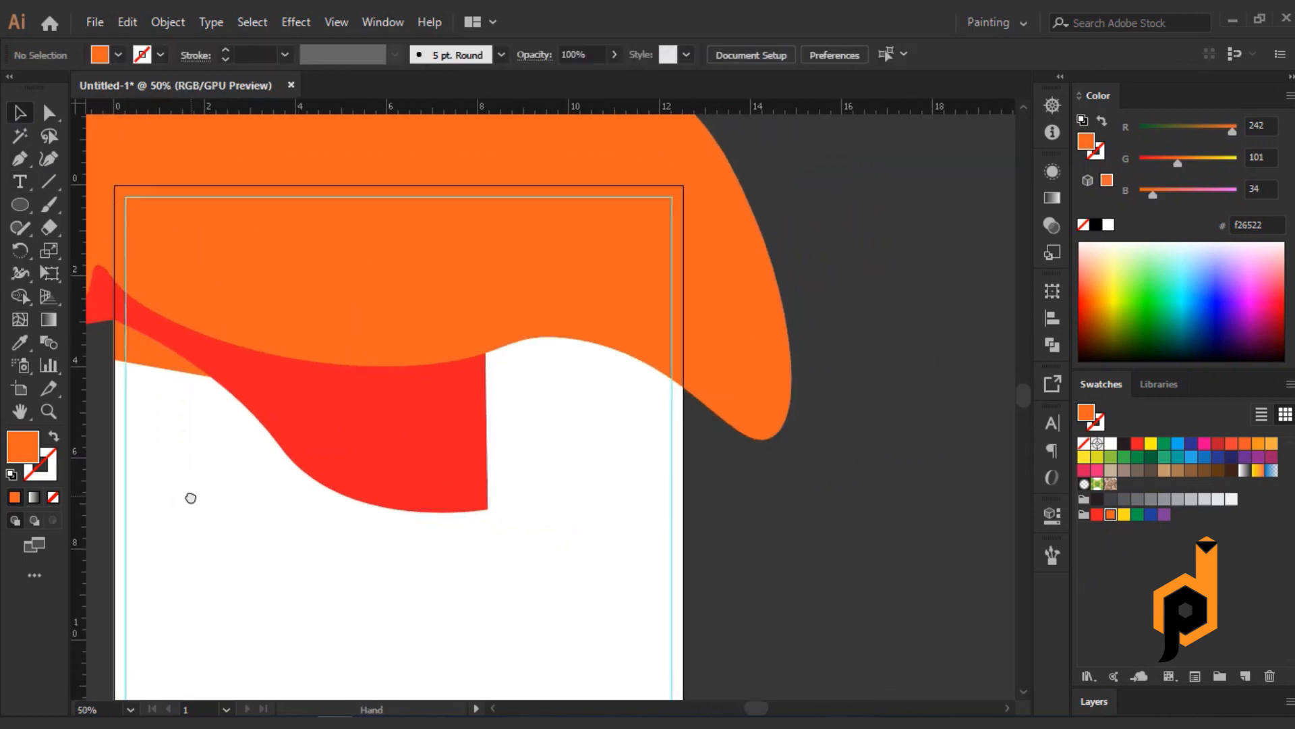
{"action": "left_click_drag", "start_coordinate": [530, 451], "coordinate": [674, 564]}
{"action": "left_click", "coordinate": [1218, 498]}
{"action": "left_click", "coordinate": [20, 114]}
{"action": "left_click", "coordinate": [237, 516]}
Draw a closed light grey curved shape with the Pen tool, covering the artboard's lower-right corner and extending past its edges
{"action": "scroll", "coordinate": [240, 518], "scroll_direction": "down", "scroll_amount": 5}
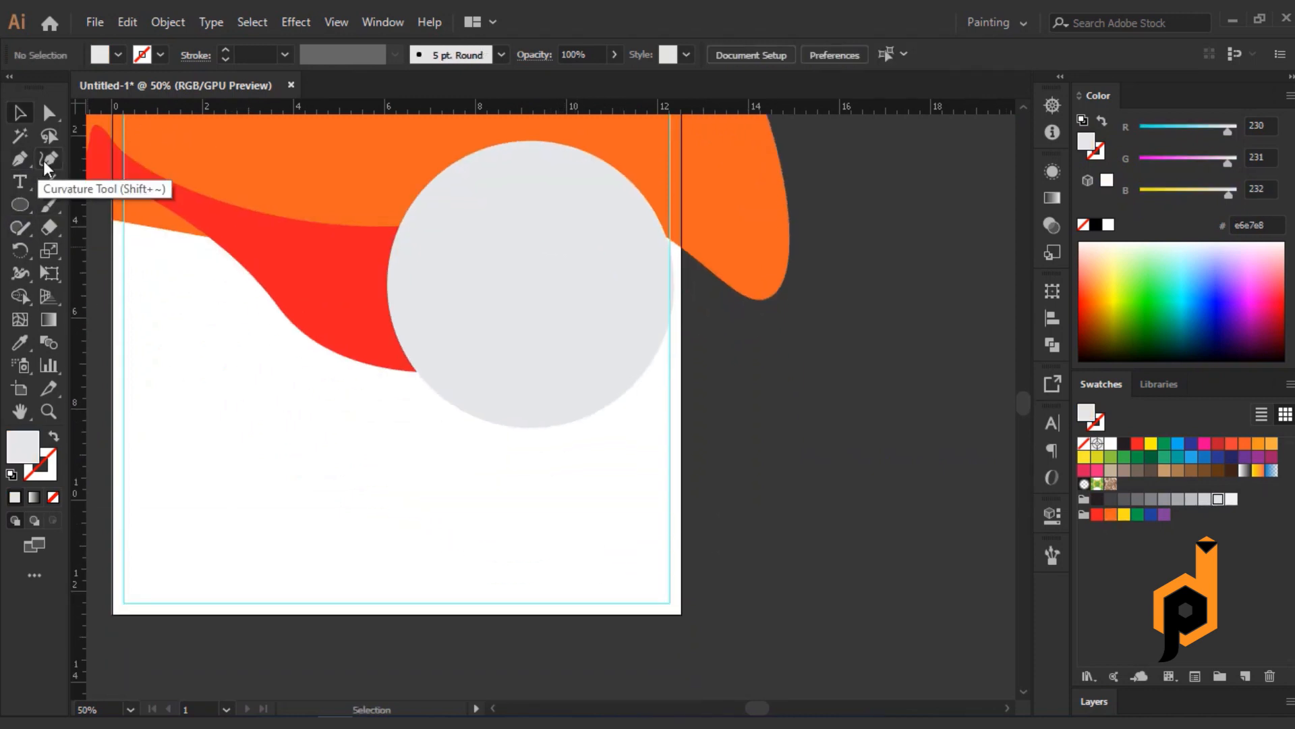
{"action": "left_click", "coordinate": [21, 160]}
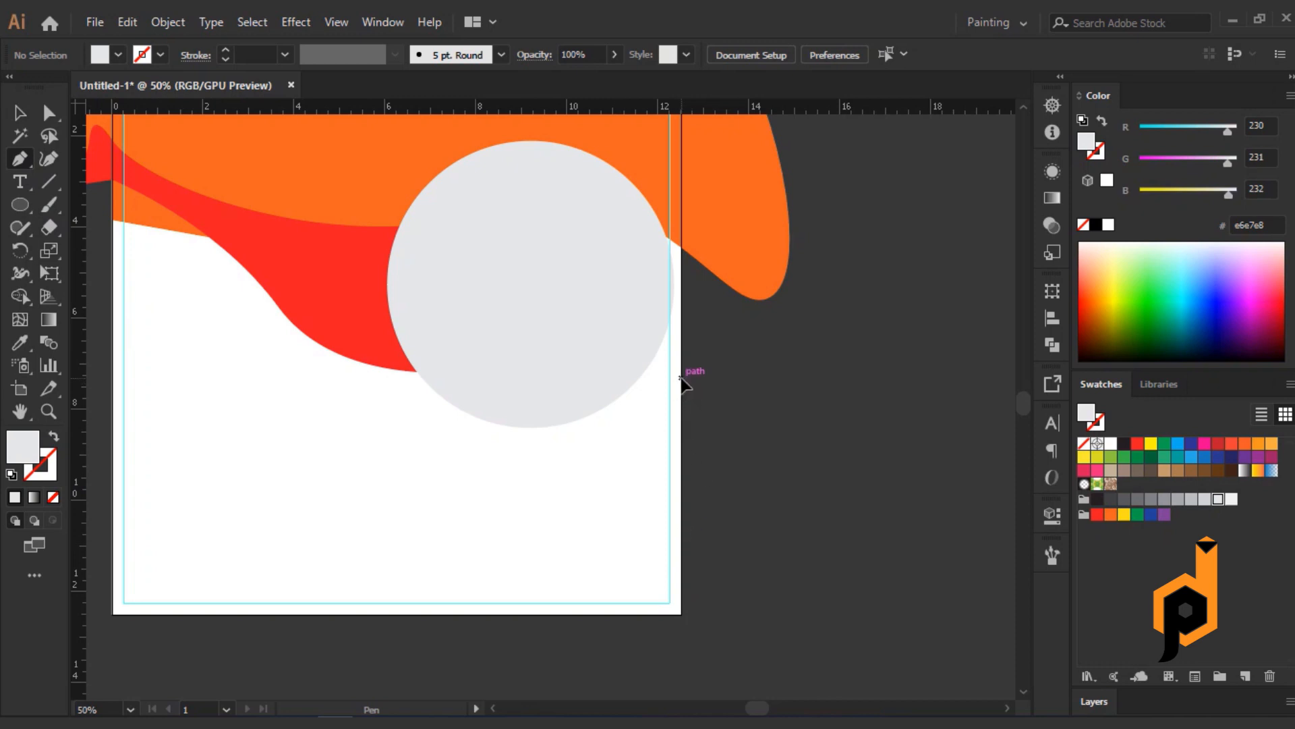
{"action": "left_click", "coordinate": [681, 378]}
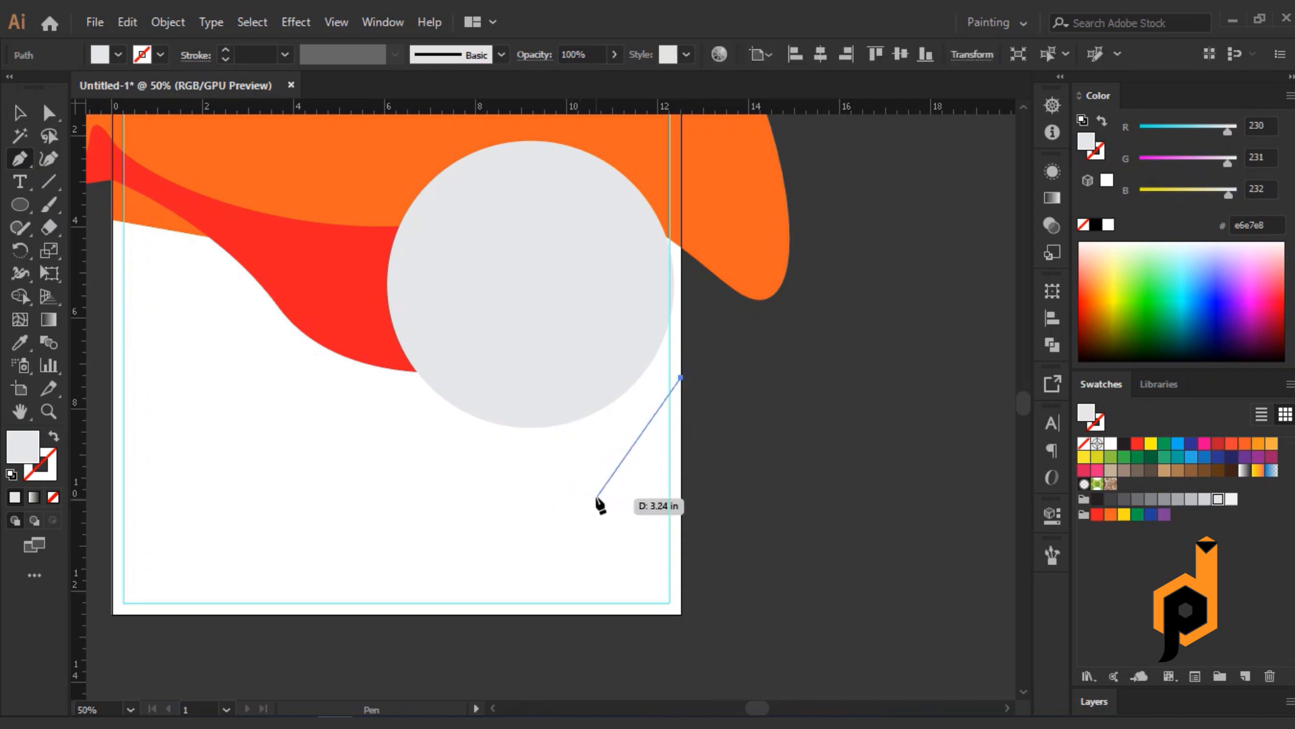
{"action": "left_click", "coordinate": [589, 492]}
{"action": "left_click_drag", "start_coordinate": [499, 530], "coordinate": [515, 527]}
{"action": "left_click_drag", "start_coordinate": [413, 651], "coordinate": [413, 657]}
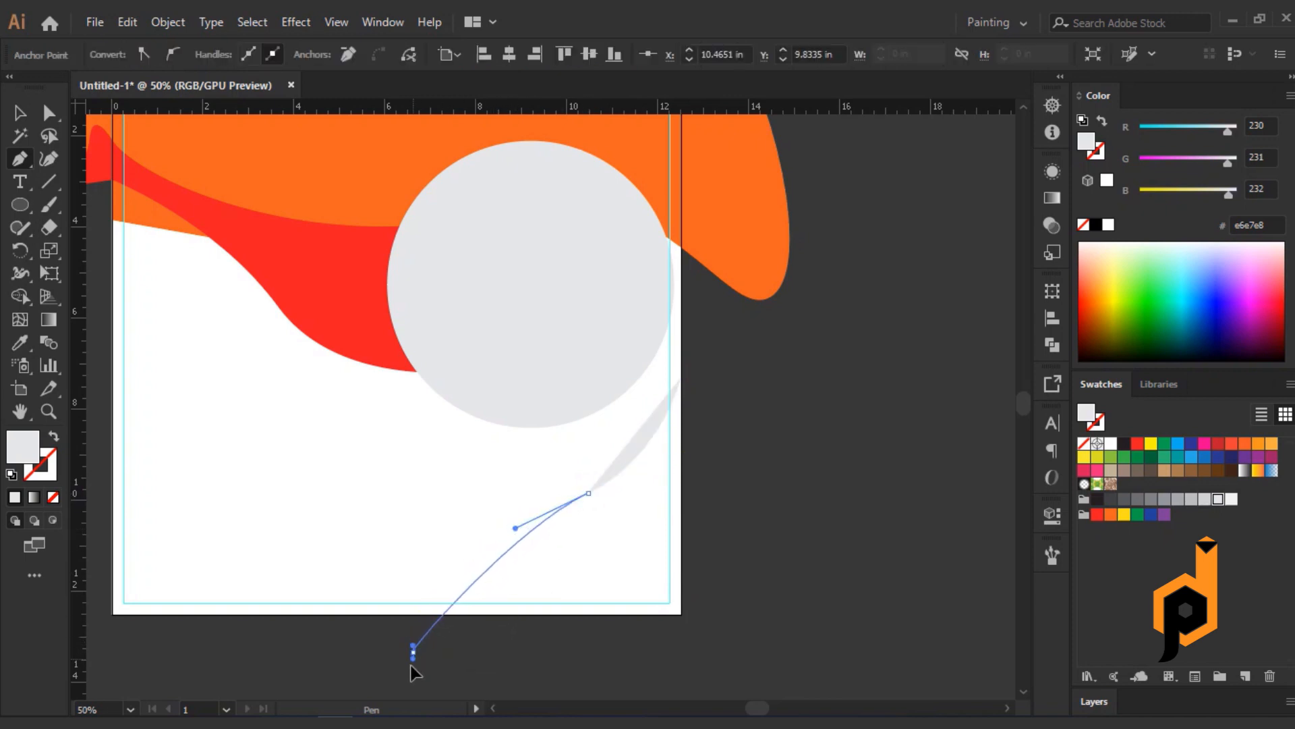
{"action": "left_click", "coordinate": [658, 652]}
{"action": "left_click", "coordinate": [763, 625]}
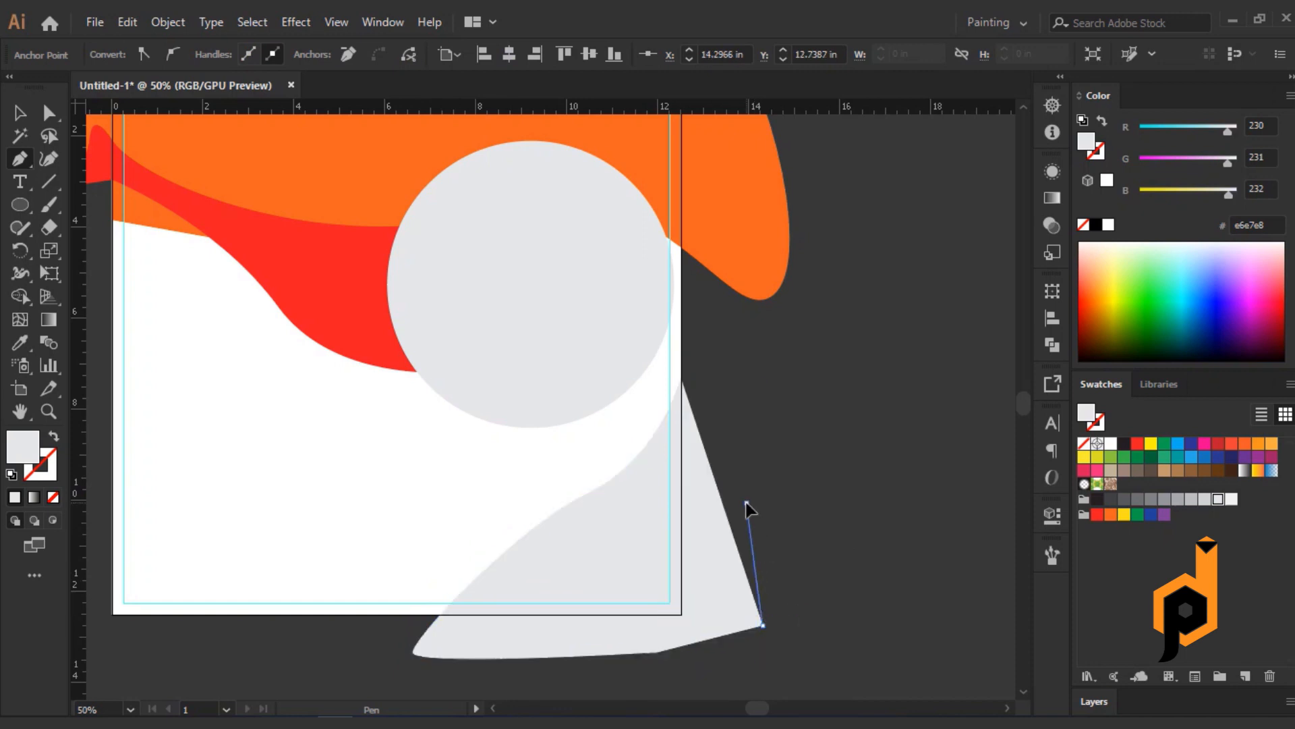
{"action": "left_click", "coordinate": [747, 503]}
{"action": "left_click", "coordinate": [703, 390]}
{"action": "left_click", "coordinate": [693, 352]}
{"action": "left_click", "coordinate": [681, 377]}
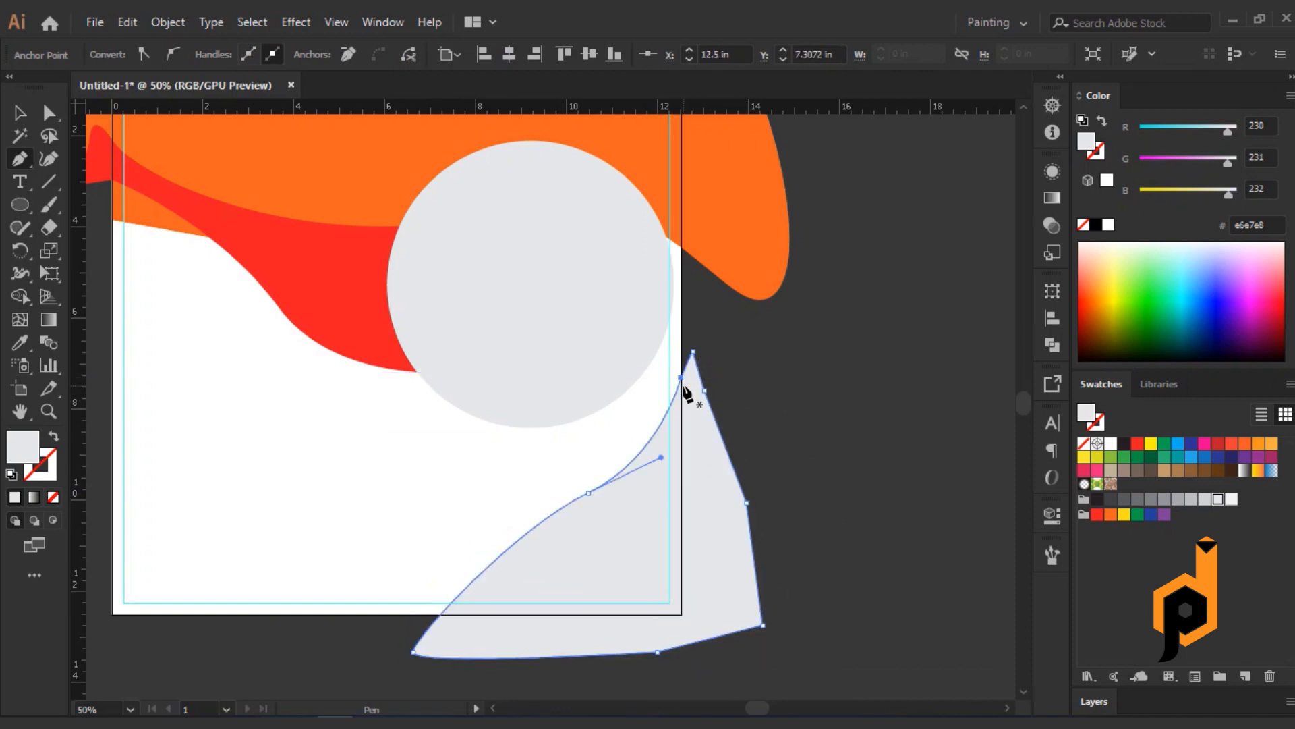
Nudge the grey lower-right corner shape up slightly with five large increments
{"action": "left_click", "coordinate": [20, 113]}
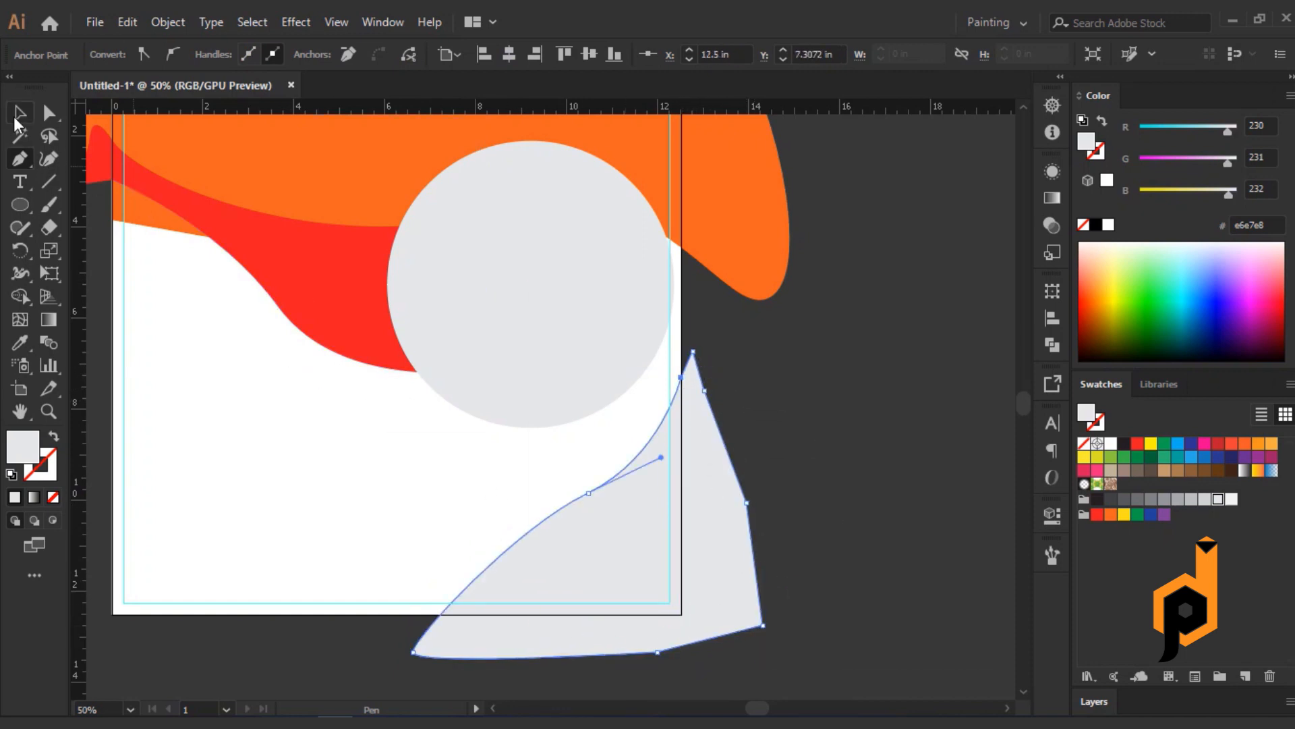
{"action": "left_click", "coordinate": [249, 661]}
{"action": "left_click", "coordinate": [614, 599]}
{"action": "key", "text": "shift+Up"}
{"action": "key", "text": "shift+Up"}
{"action": "key", "text": "shift+Up"}
{"action": "key", "text": "shift+Up"}
{"action": "key", "text": "shift+Up"}
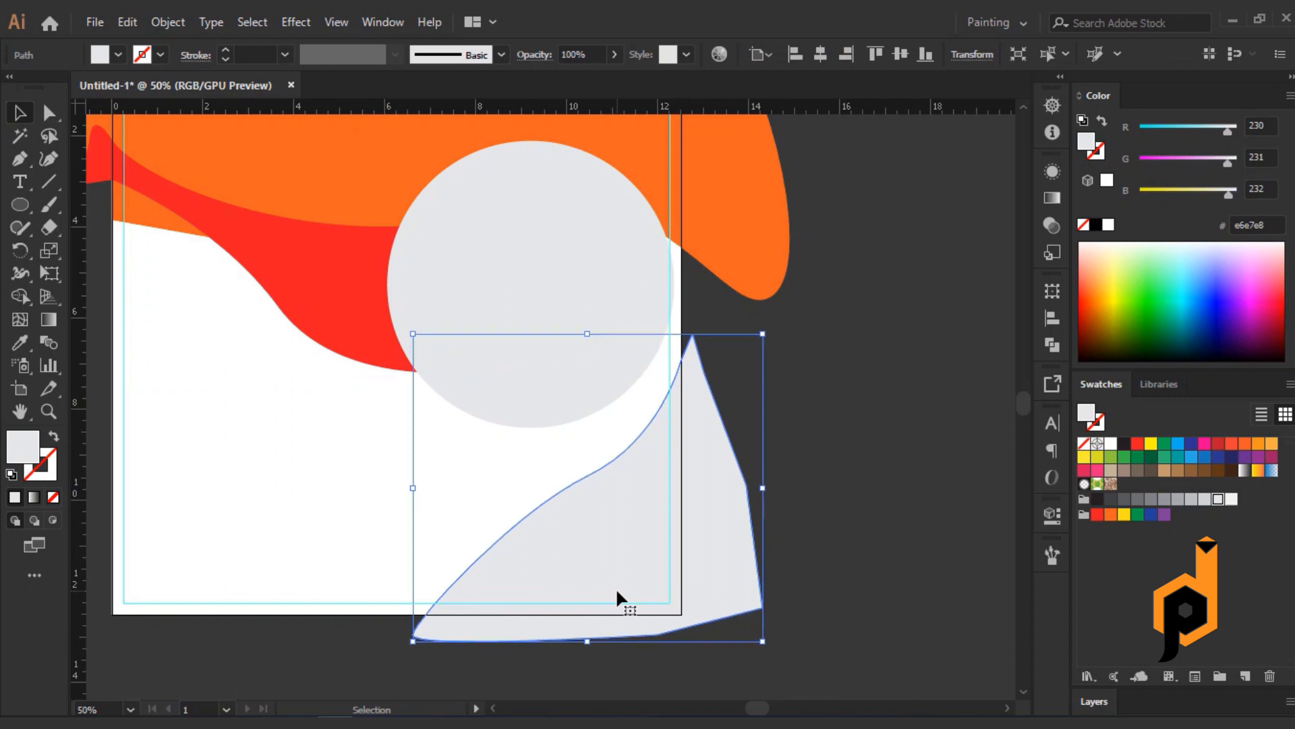
Draw a second curved Pen tool shape from the corner shape's mid-curve anchor down past the artboard's bottom edge
{"action": "left_click", "coordinate": [31, 165]}
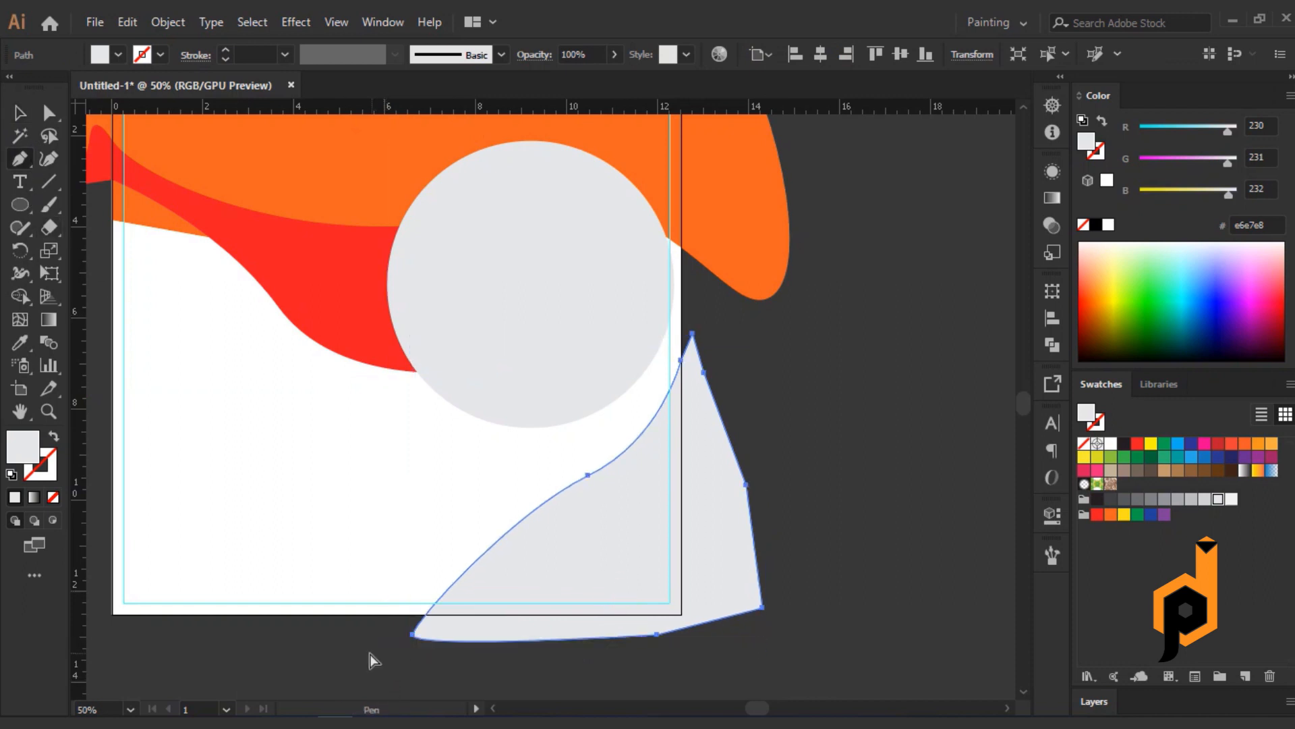
{"action": "left_click", "coordinate": [371, 658], "text": "ctrl"}
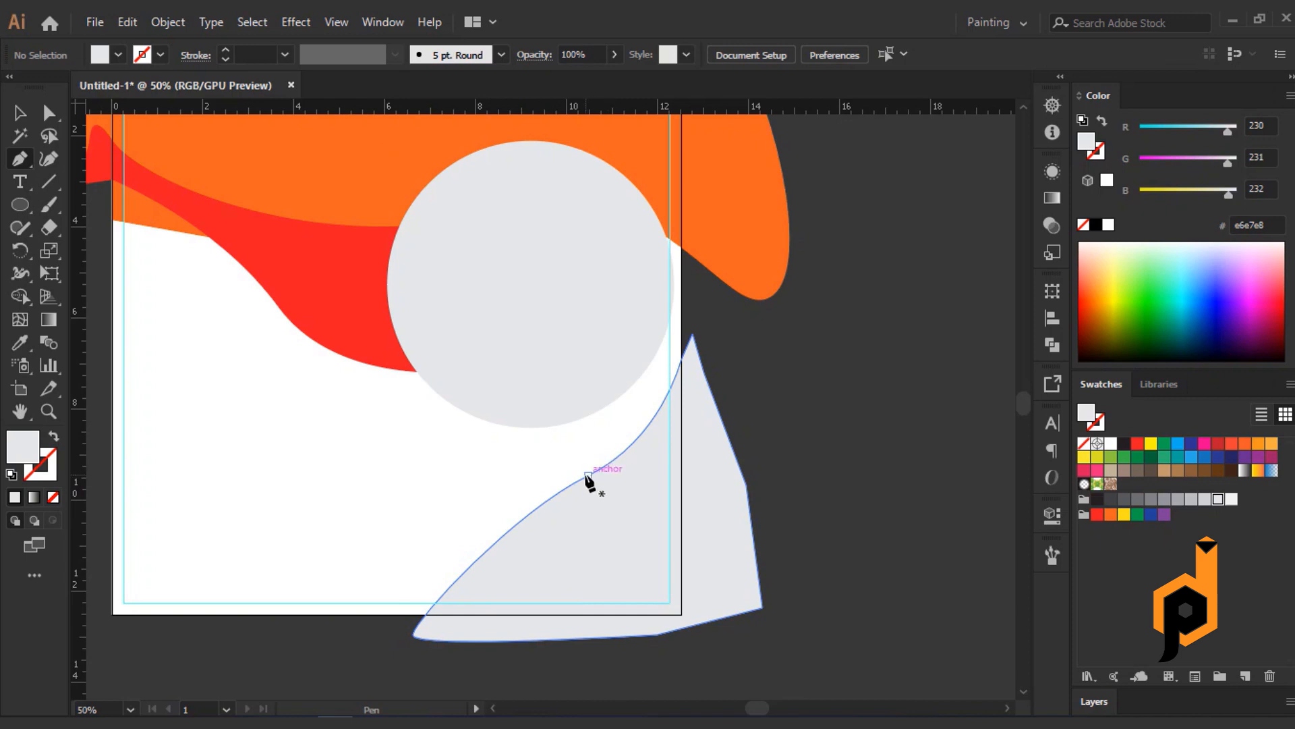
{"action": "left_click", "coordinate": [587, 475]}
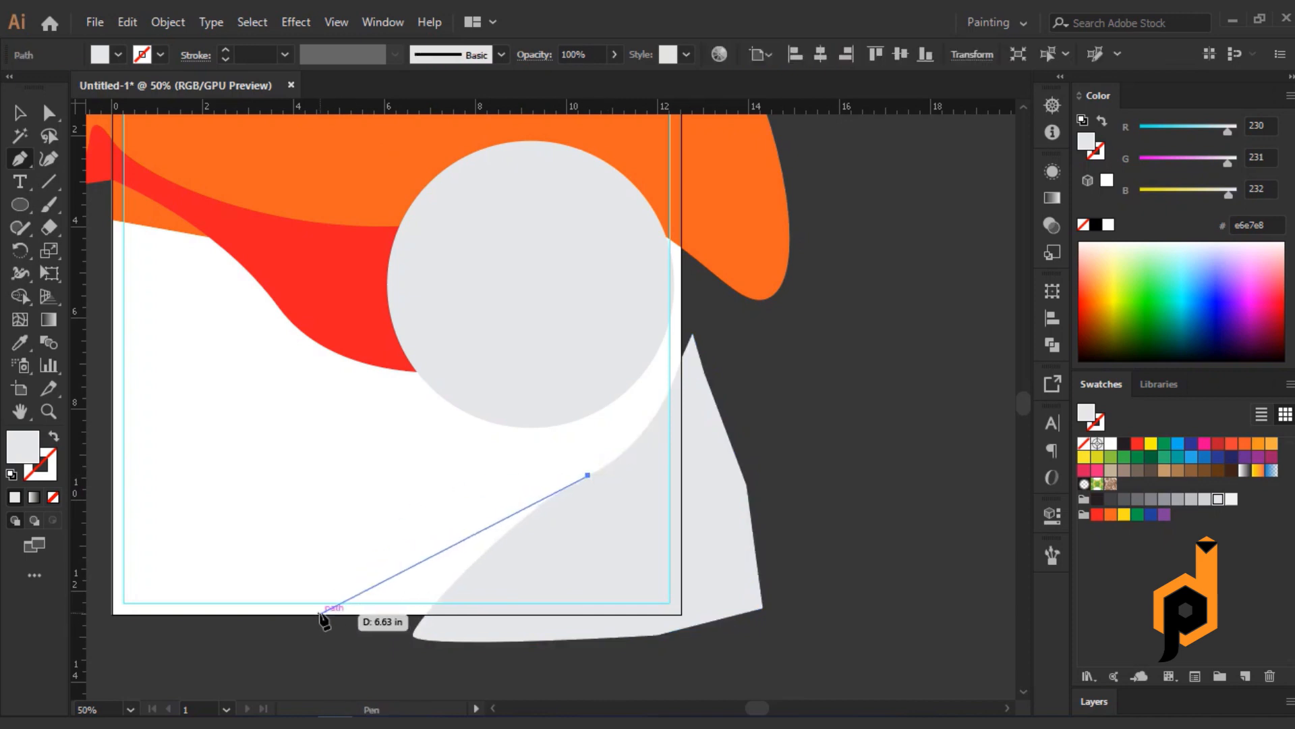
{"action": "left_click_drag", "start_coordinate": [322, 616], "coordinate": [225, 649]}
{"action": "left_click", "coordinate": [321, 516]}
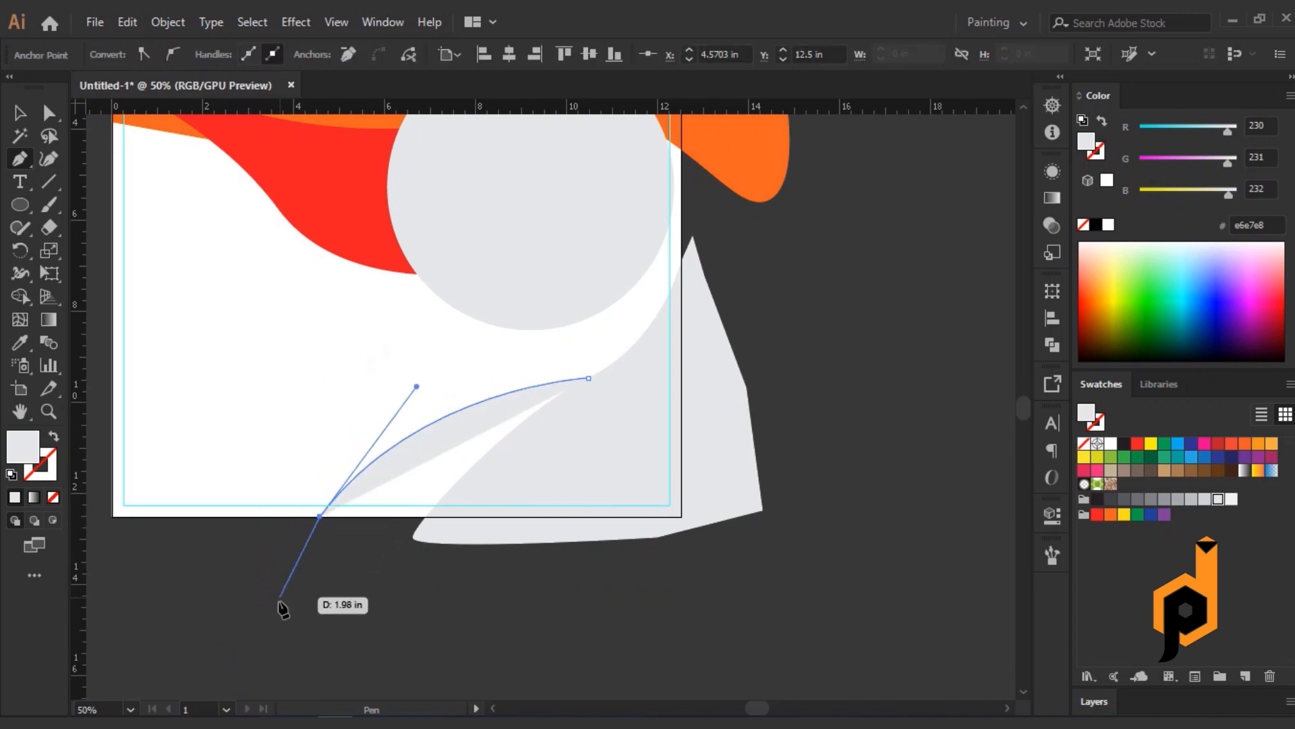
{"action": "left_click", "coordinate": [278, 605]}
{"action": "left_click", "coordinate": [405, 605]}
{"action": "left_click", "coordinate": [461, 562]}
{"action": "left_click", "coordinate": [614, 406]}
{"action": "left_click", "coordinate": [628, 366]}
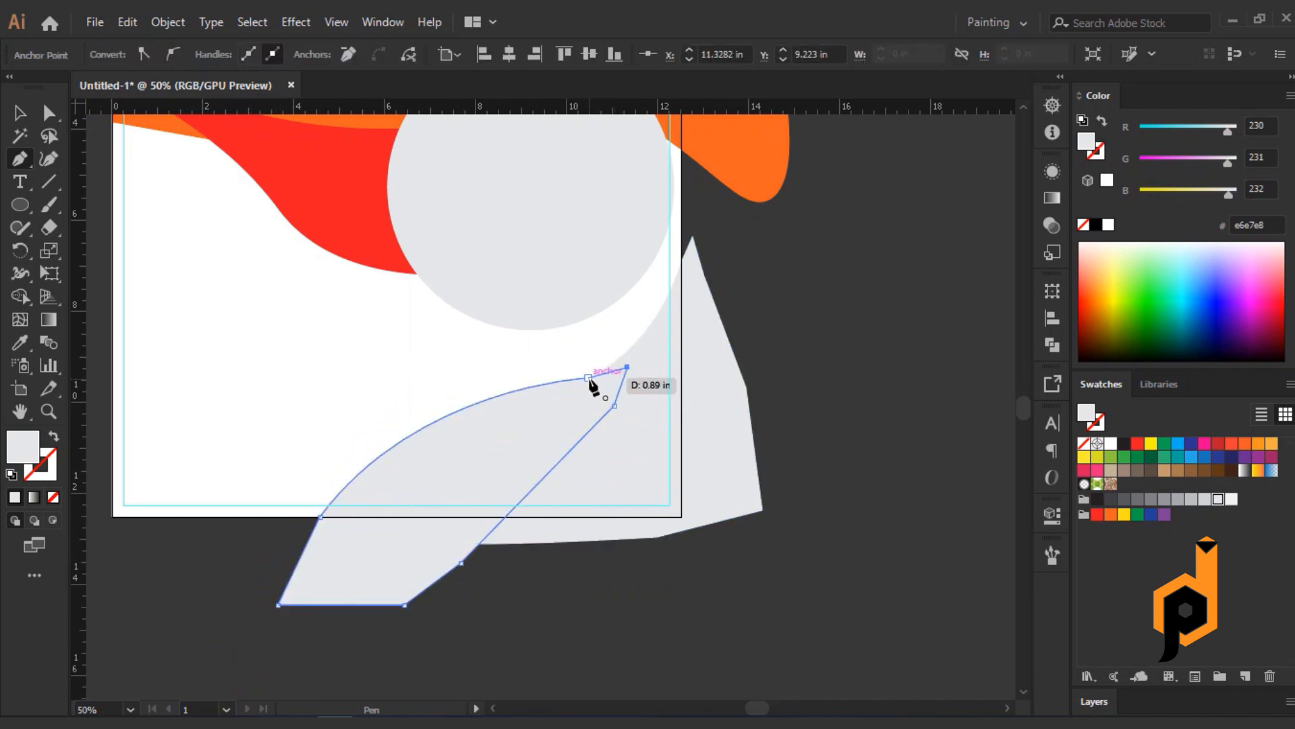
Apply the upper curve's red fill to the new shape and move it behind the grey corner shape
{"action": "left_click", "coordinate": [251, 175]}
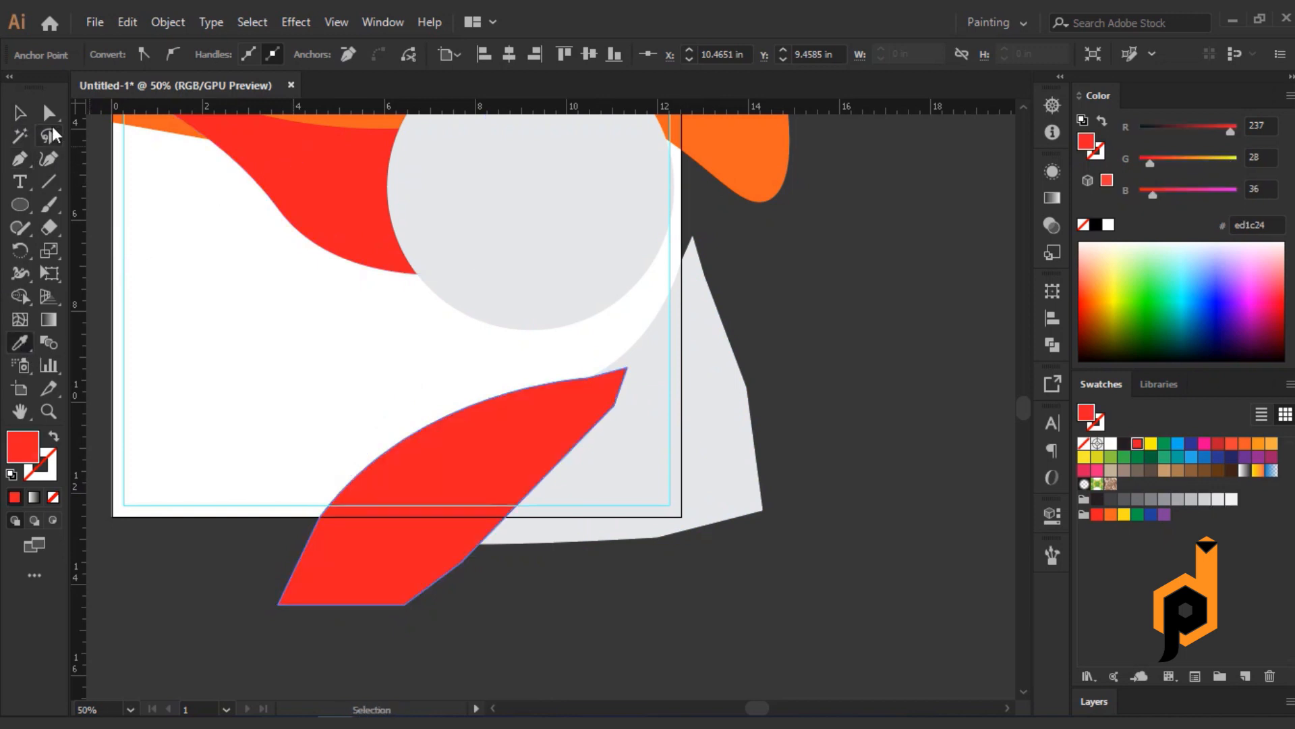
{"action": "key", "text": "v"}
{"action": "key", "text": "ctrl+["}
Fill the grey lower-right corner shape with orange f26522 and deselect it
{"action": "left_click", "coordinate": [755, 457]}
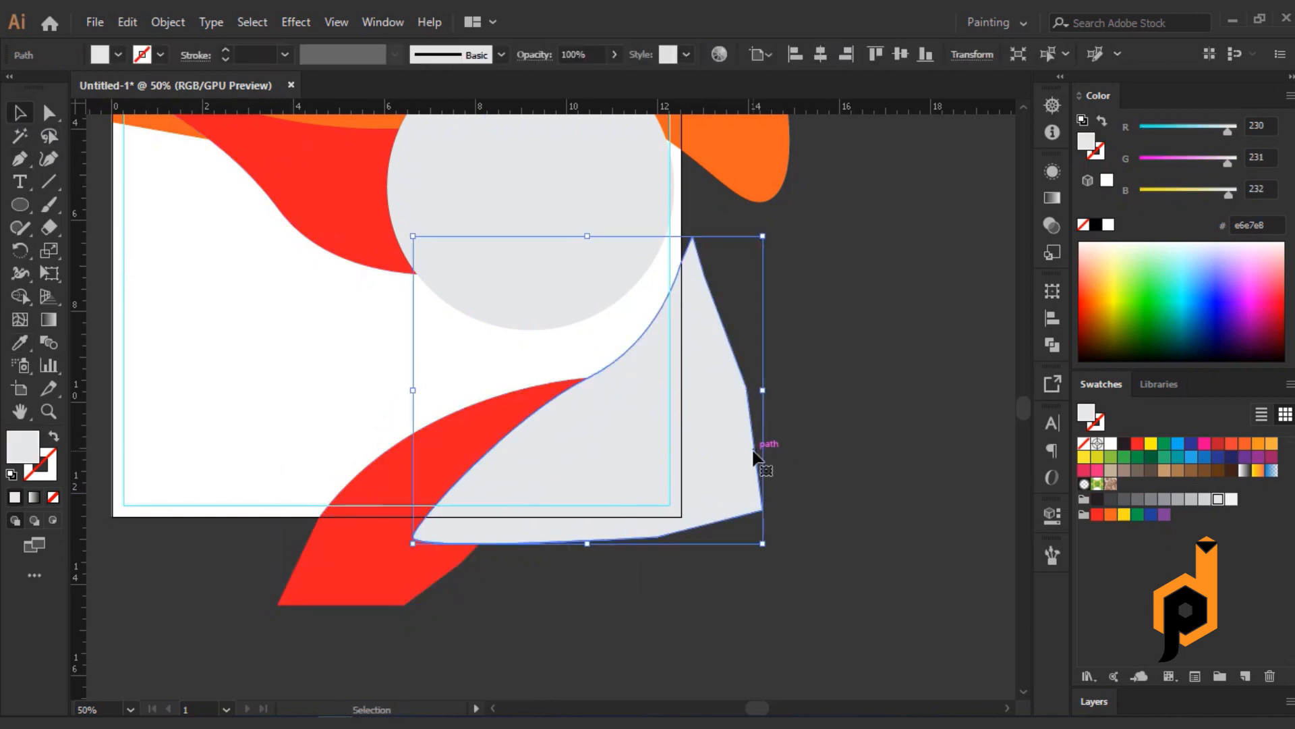
{"action": "left_click", "coordinate": [1111, 515]}
{"action": "left_click", "coordinate": [822, 551]}
Lock the rectangle that marks the inner margin of the artboard
{"action": "scroll", "coordinate": [822, 552], "scroll_direction": "up", "scroll_amount": 4}
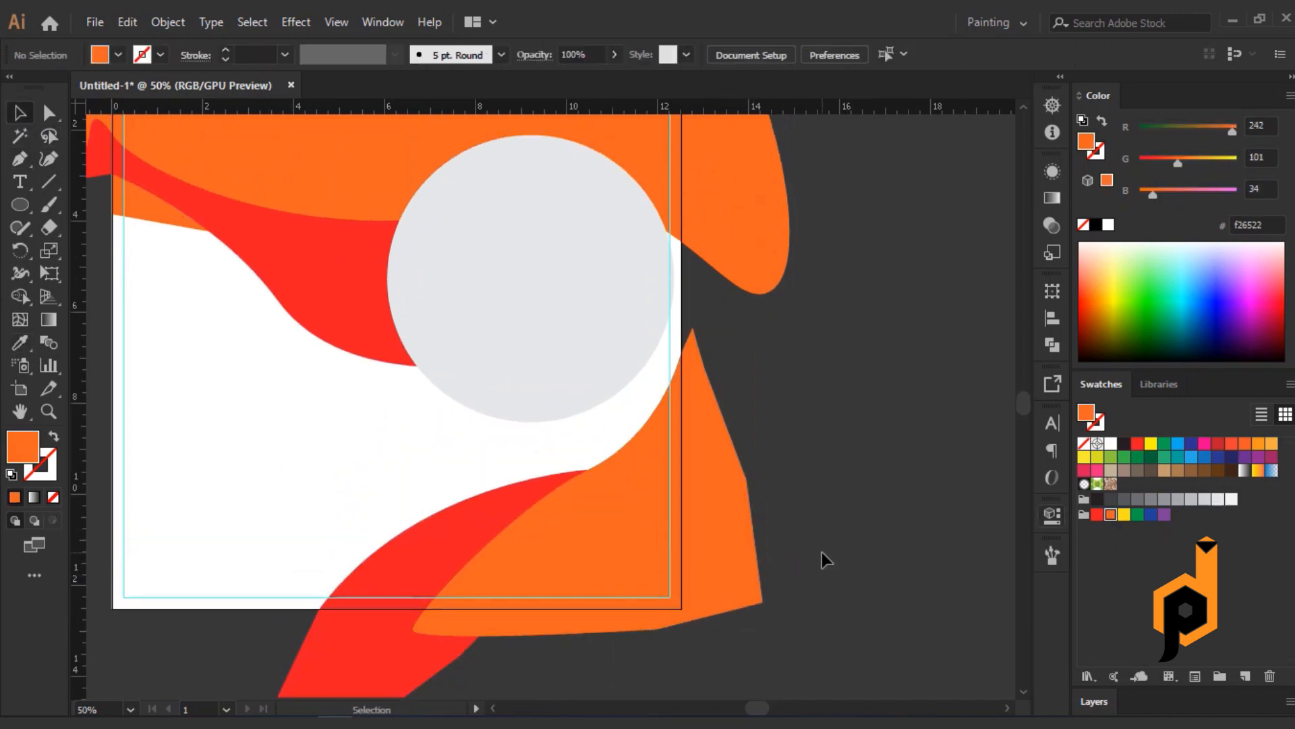
{"action": "scroll", "coordinate": [820, 537], "scroll_direction": "down", "scroll_amount": 1}
{"action": "scroll", "coordinate": [505, 491], "scroll_direction": "left", "scroll_amount": 1}
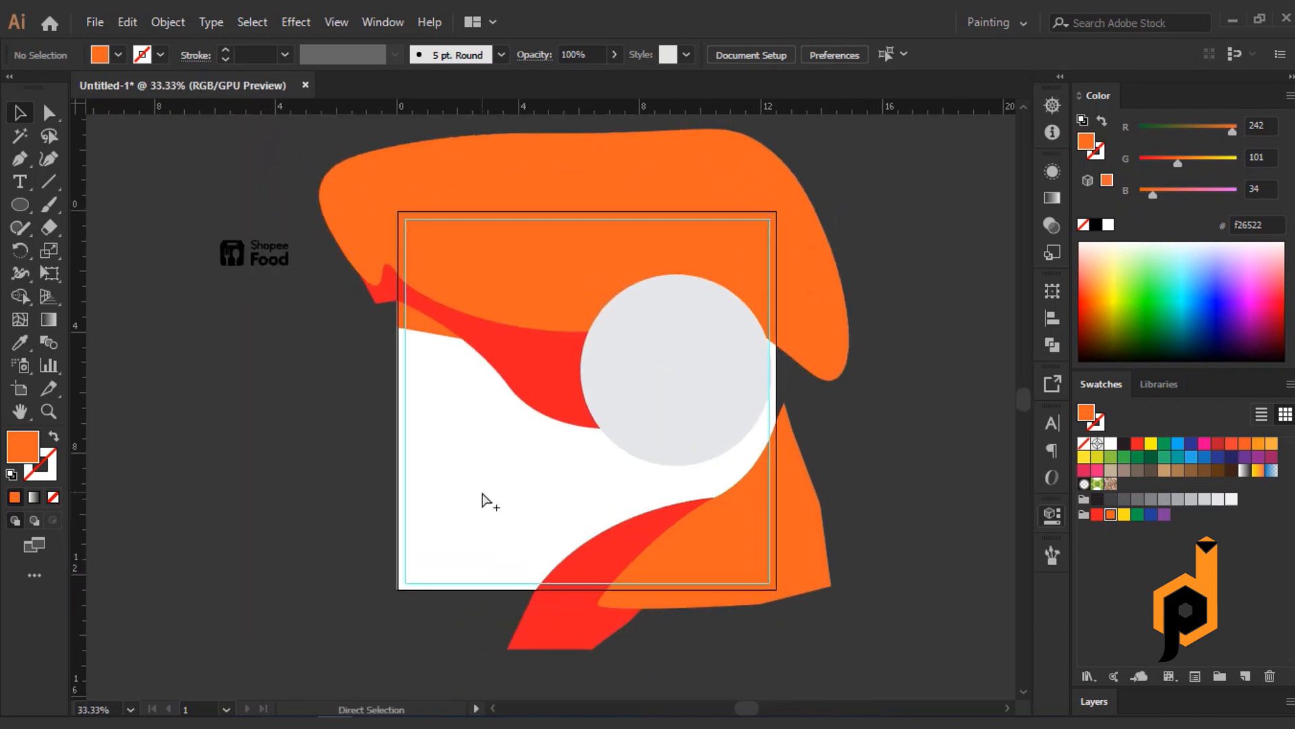
{"action": "left_click", "coordinate": [445, 494], "text": "ctrl+alt"}
{"action": "key", "text": "ctrl+2"}
{"action": "left_click", "coordinate": [407, 350]}
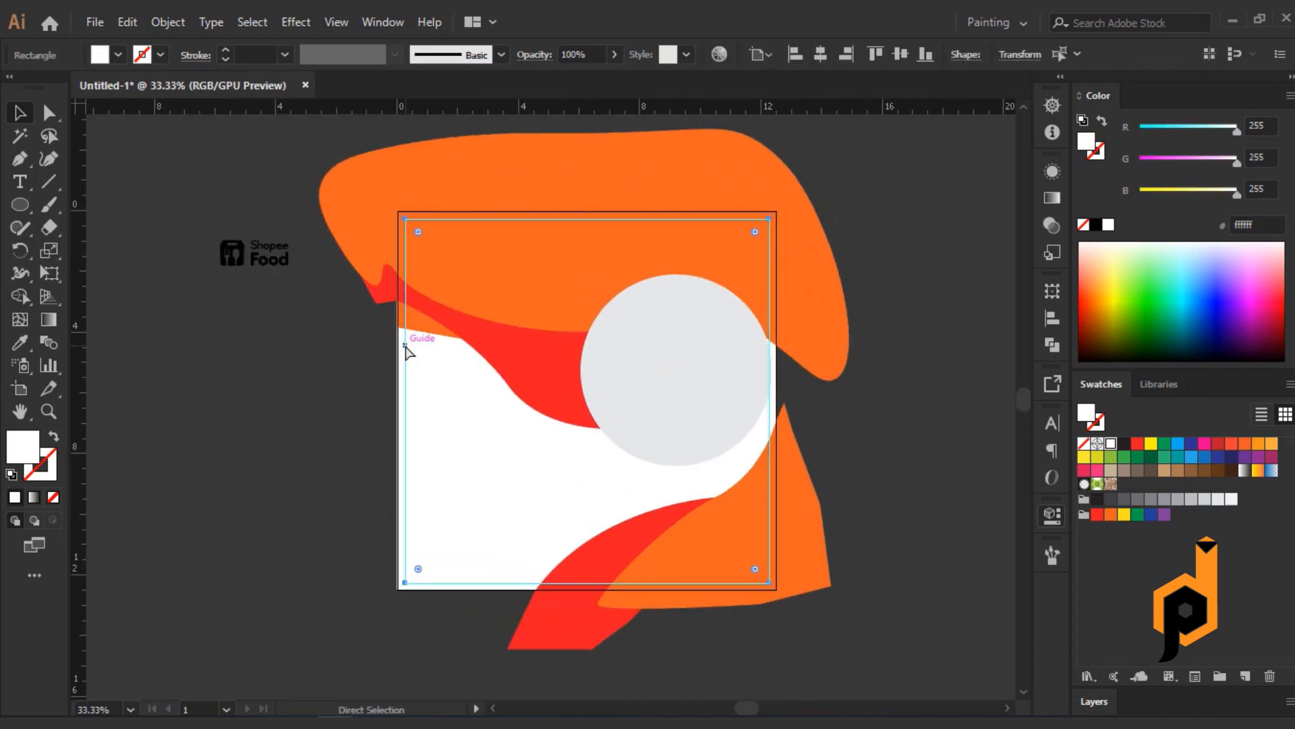
{"action": "key", "text": "ctrl+2"}
Select all artwork and remove the orange and red parts overhanging the artboard's lower-right and bottom edges with Shape Builder
{"action": "key", "text": "ctrl+a"}
{"action": "key", "text": "shift+m"}
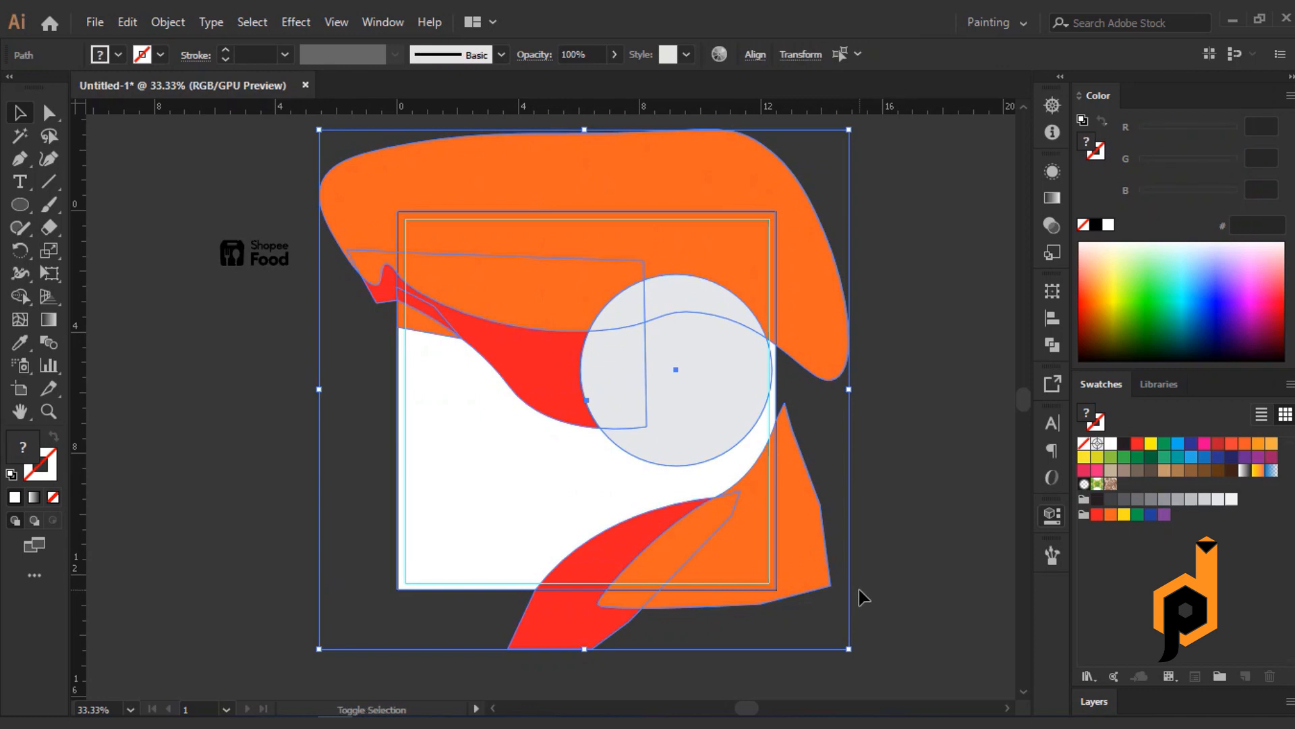
{"action": "left_click", "coordinate": [795, 587], "text": "alt"}
{"action": "left_click_drag", "start_coordinate": [570, 606], "coordinate": [564, 610]}
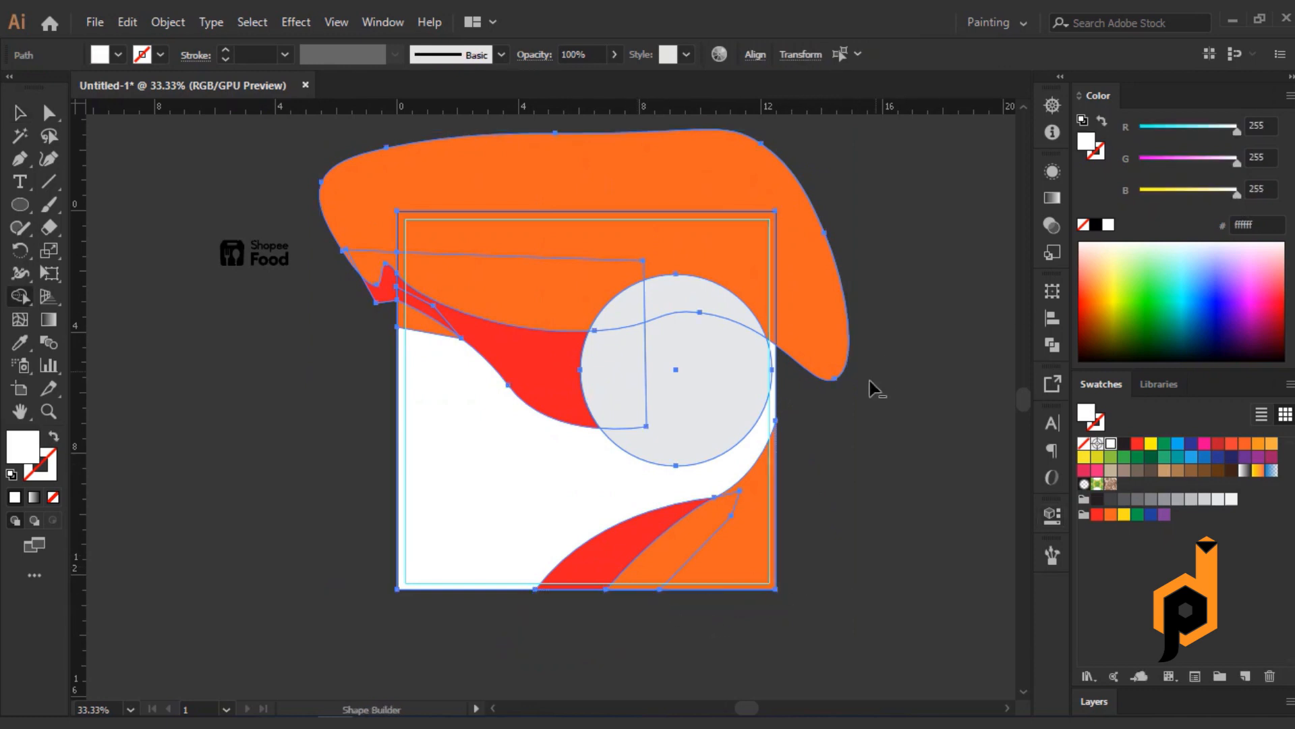
Remove the upper shapes' parts overhanging the artboard's top and side edges with Shape Builder, and deselect everything
{"action": "left_click_drag", "start_coordinate": [871, 379], "coordinate": [817, 323]}
{"action": "scroll", "coordinate": [369, 293], "scroll_direction": "up", "scroll_amount": 4}
{"action": "left_click_drag", "start_coordinate": [459, 137], "coordinate": [473, 270]}
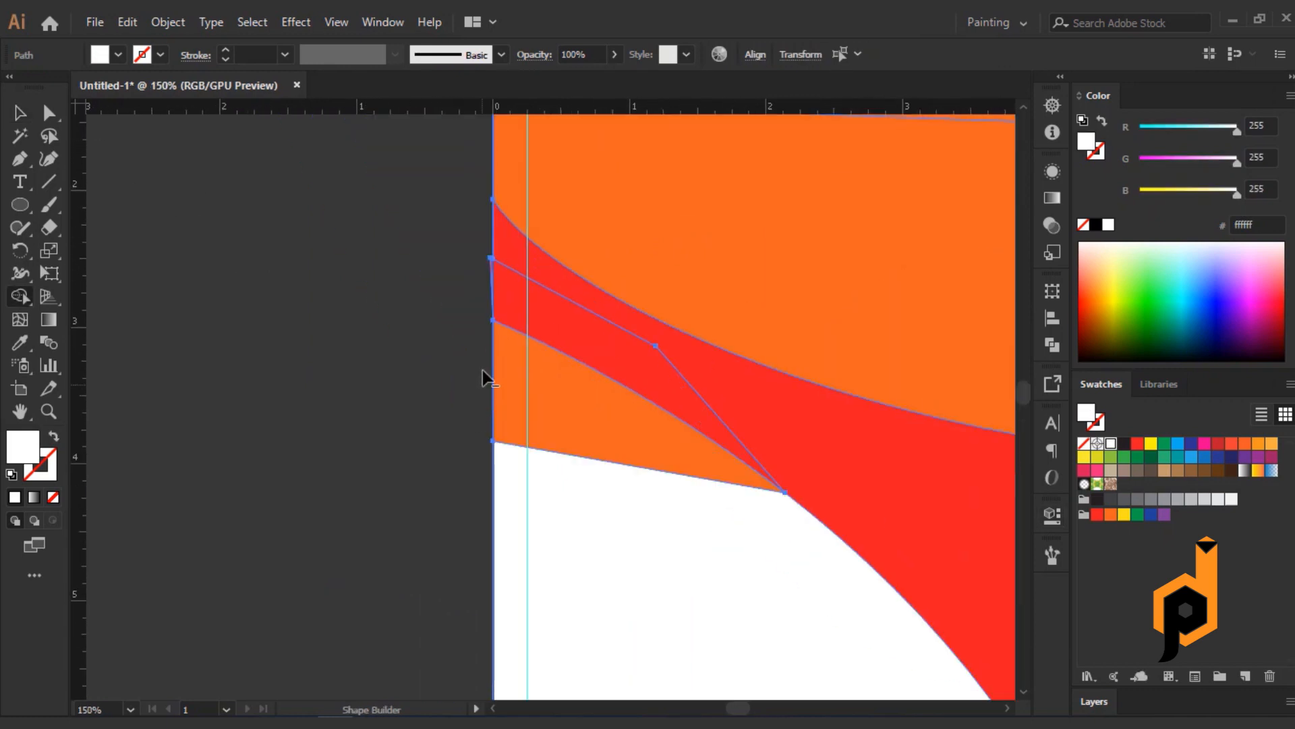
{"action": "scroll", "coordinate": [496, 252], "scroll_direction": "up", "scroll_amount": 5}
{"action": "scroll", "coordinate": [467, 280], "scroll_direction": "down", "scroll_amount": 10}
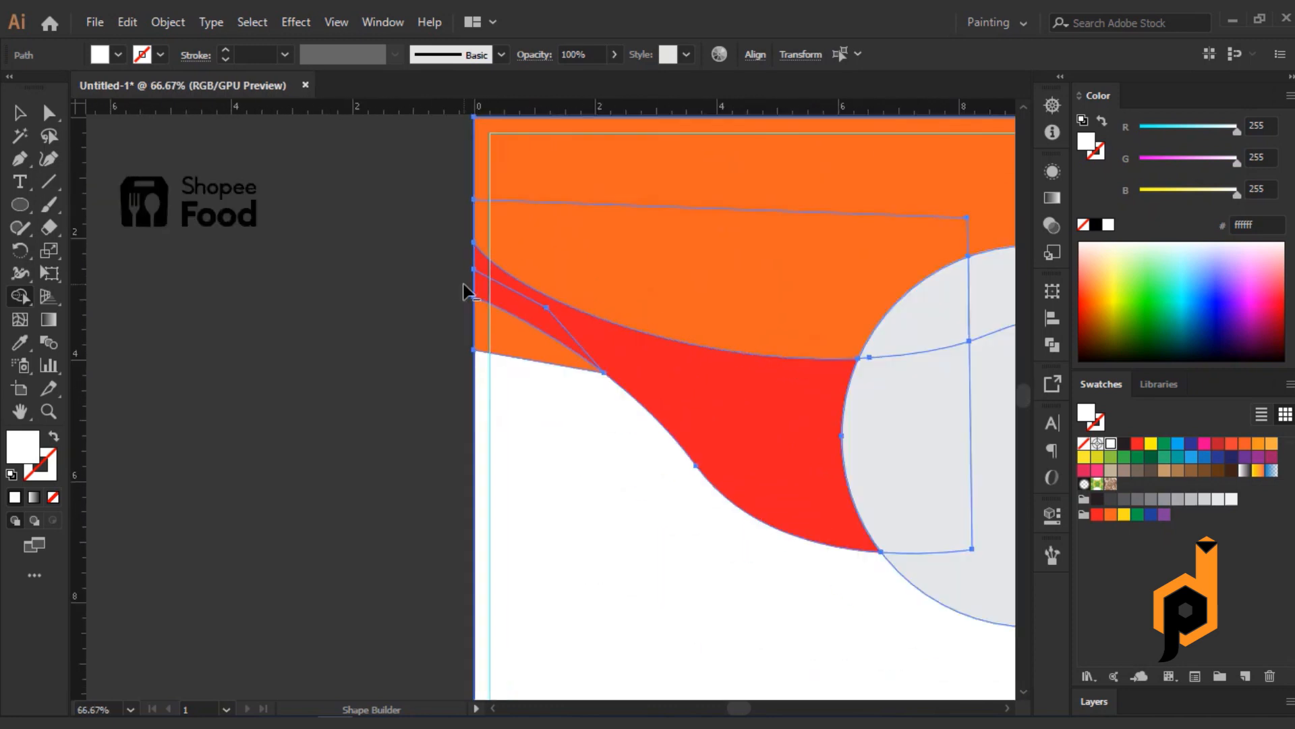
{"action": "key", "text": "v"}
{"action": "left_click", "coordinate": [305, 416]}
Fill the top orange shape with a linear gradient from dark brown (R=33 G=2 B=0) to dark red (R=78 G=7 B=1)
{"action": "scroll", "coordinate": [339, 454], "scroll_direction": "down", "scroll_amount": 1}
{"action": "scroll", "coordinate": [289, 480], "scroll_direction": "right", "scroll_amount": 2}
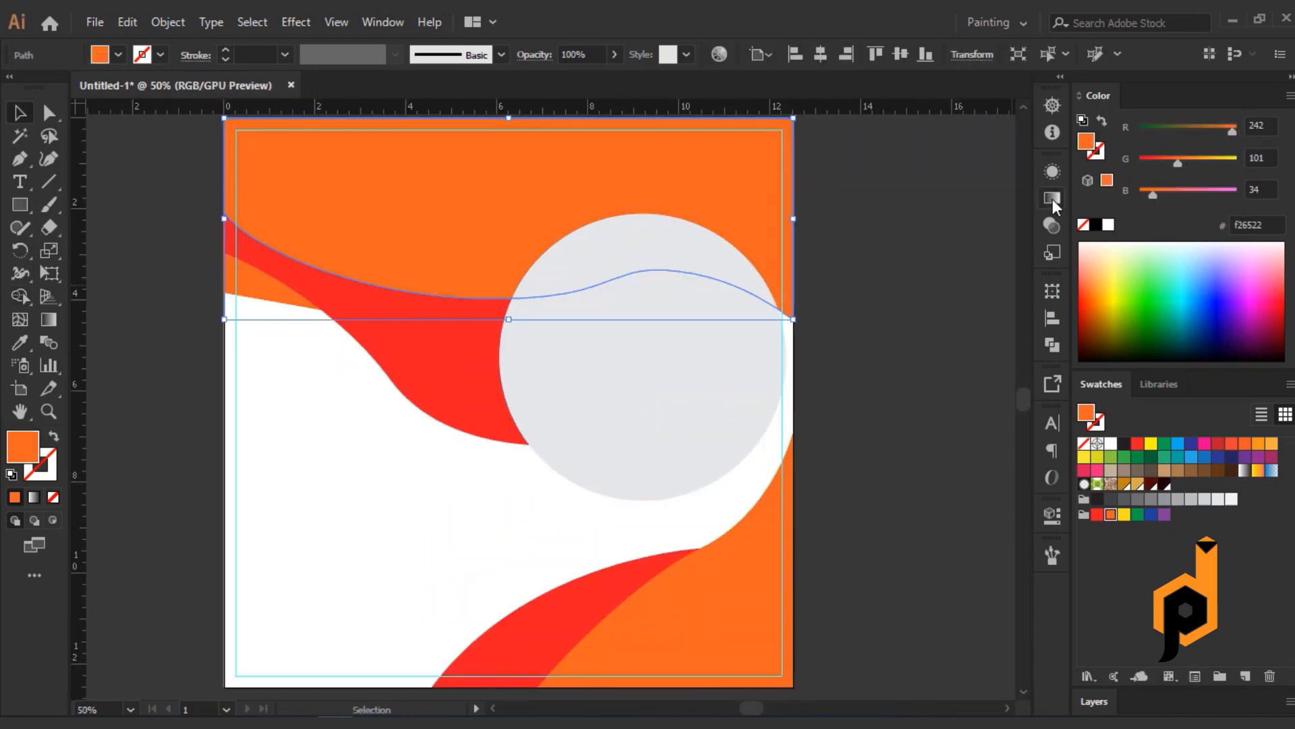
{"action": "left_click", "coordinate": [1052, 199]}
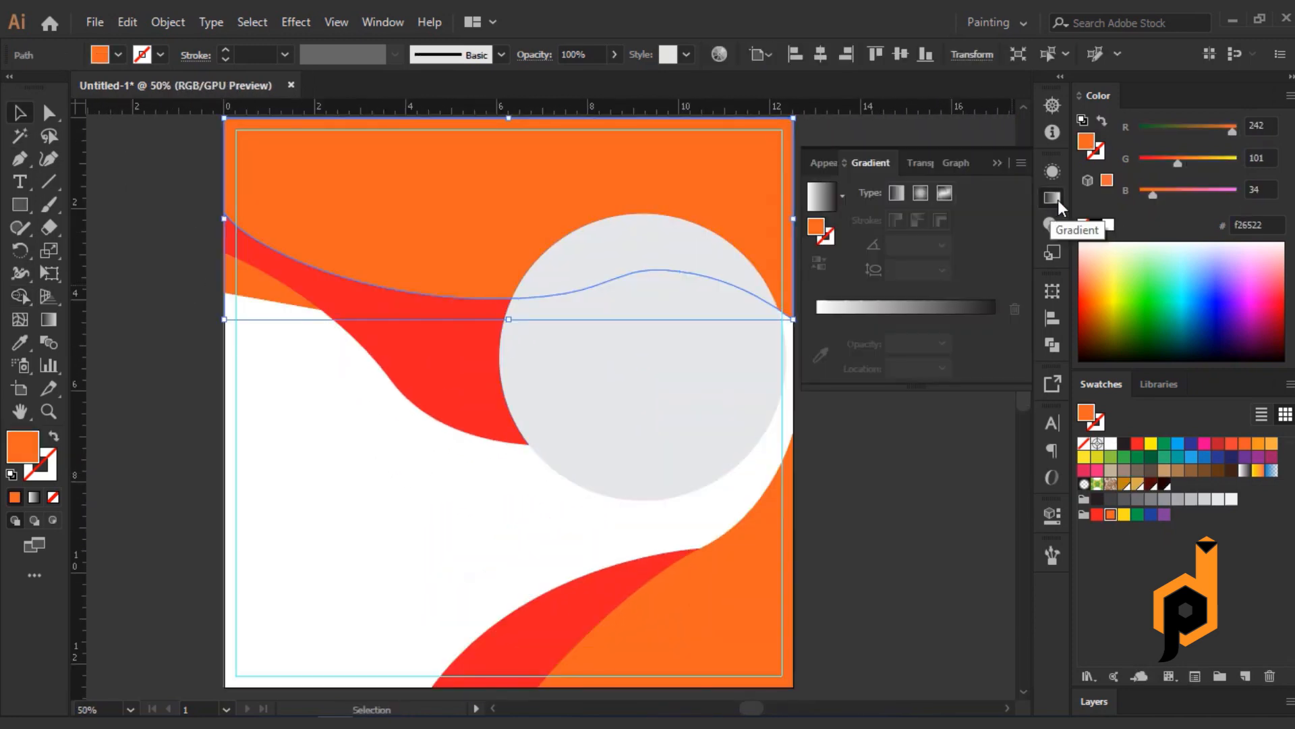
{"action": "left_click", "coordinate": [826, 207]}
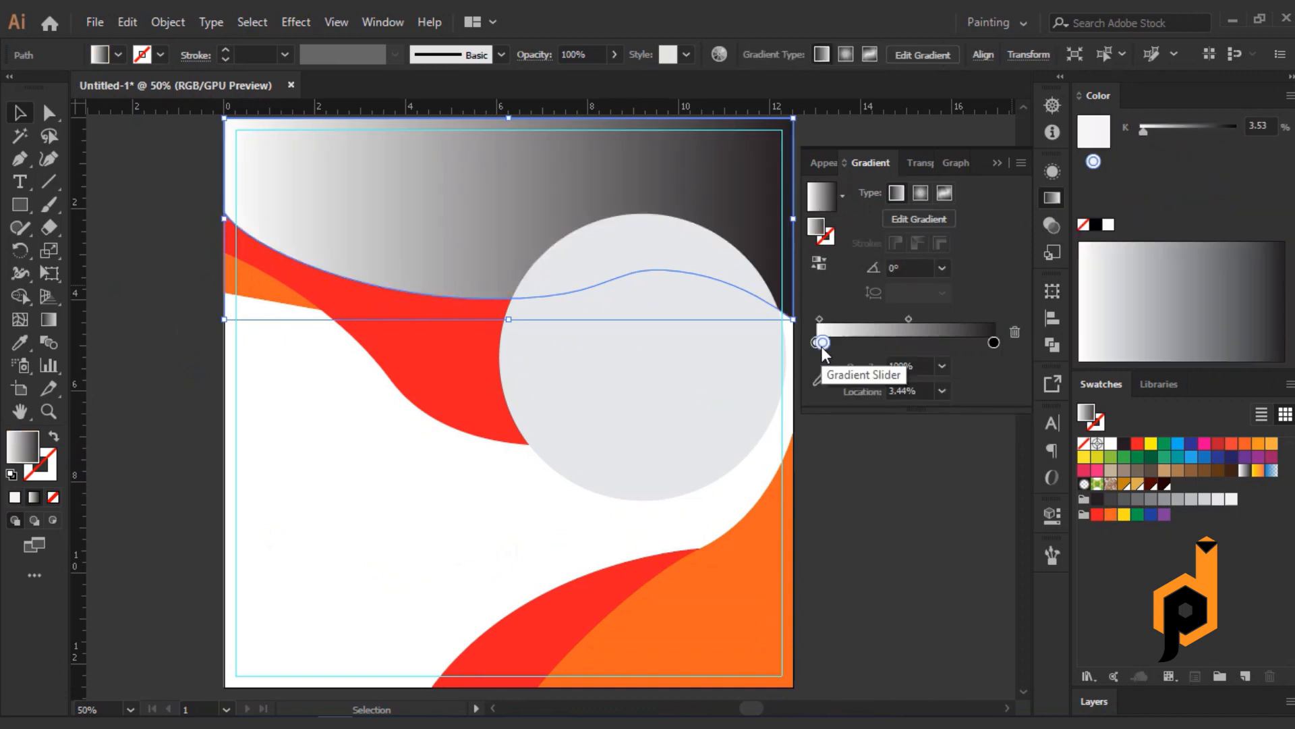
{"action": "left_click", "coordinate": [817, 342]}
{"action": "double_click", "coordinate": [816, 342]}
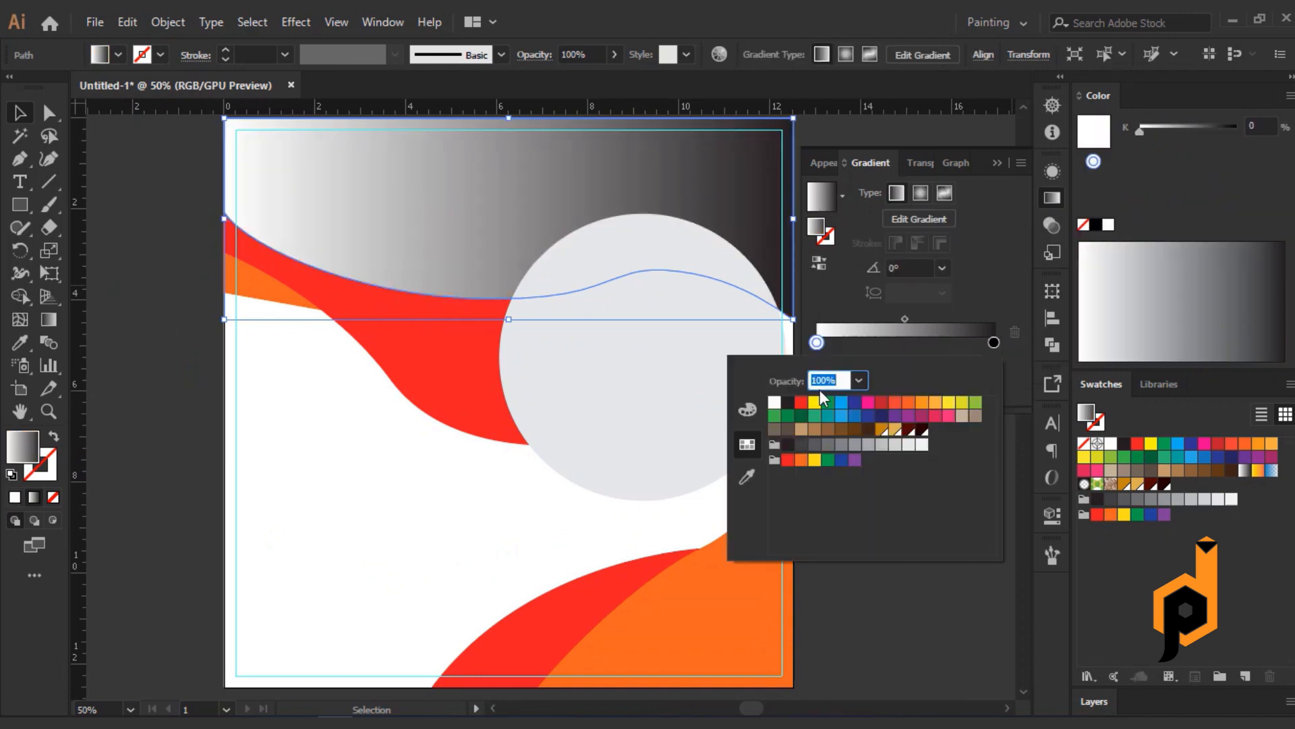
{"action": "left_click", "coordinate": [924, 431]}
{"action": "left_click", "coordinate": [993, 342]}
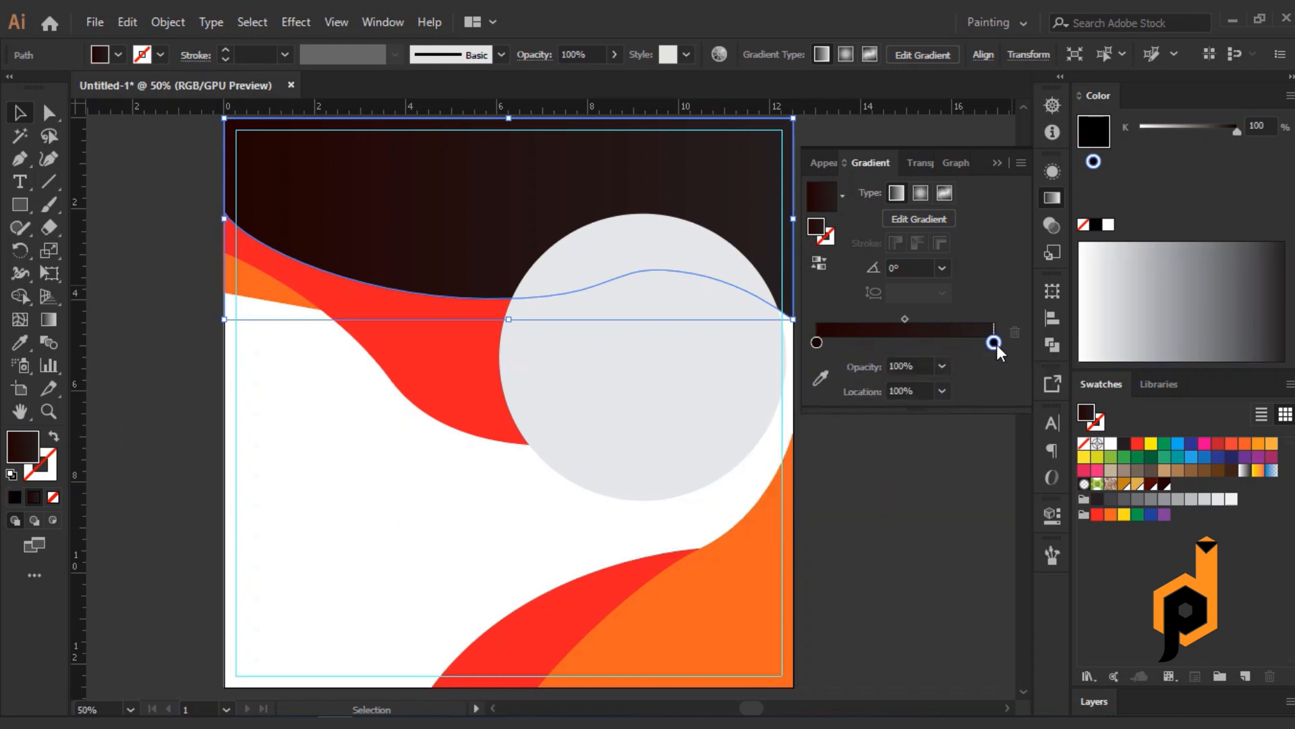
{"action": "double_click", "coordinate": [994, 342]}
{"action": "left_click", "coordinate": [907, 430]}
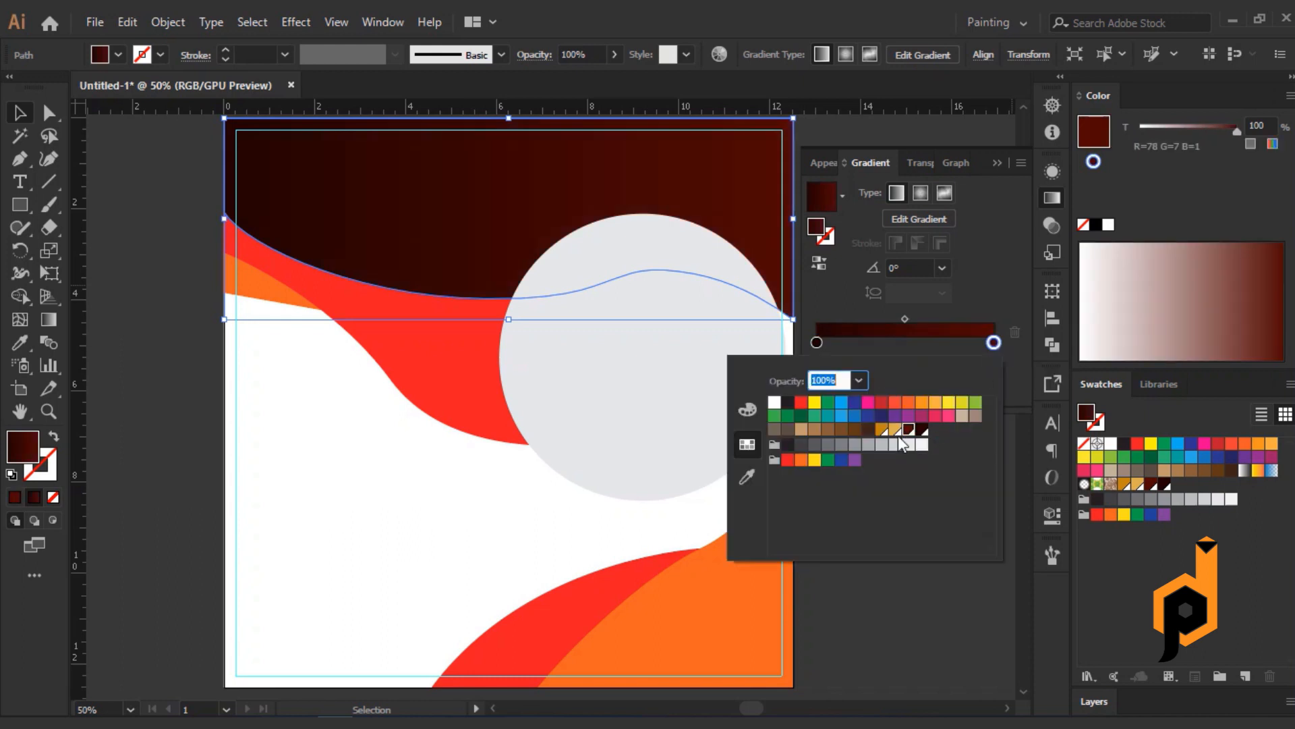
Redirect the top shape's gradient diagonally downward at about -26.7° with the Gradient tool and deselect it
{"action": "left_click", "coordinate": [49, 322]}
{"action": "left_click", "coordinate": [52, 323]}
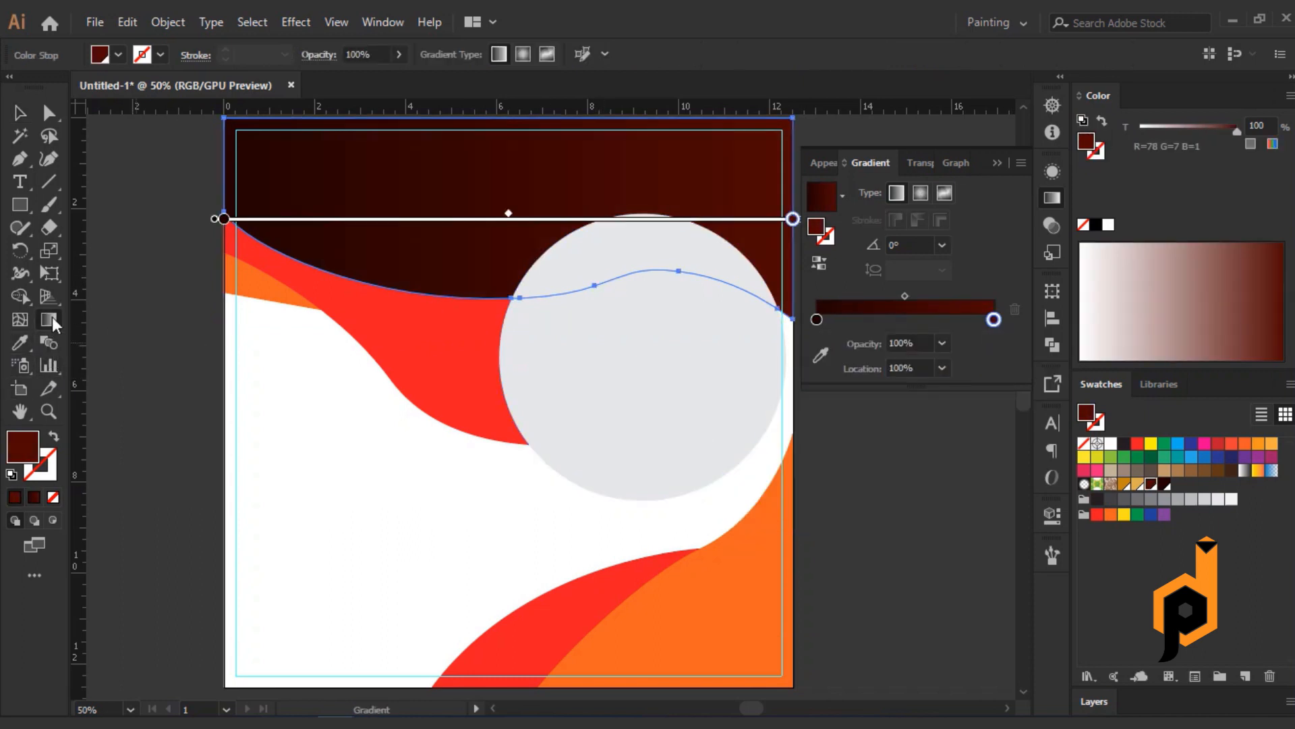
{"action": "left_click_drag", "start_coordinate": [224, 118], "coordinate": [620, 362]}
{"action": "left_click", "coordinate": [23, 113]}
{"action": "left_click", "coordinate": [166, 403]}
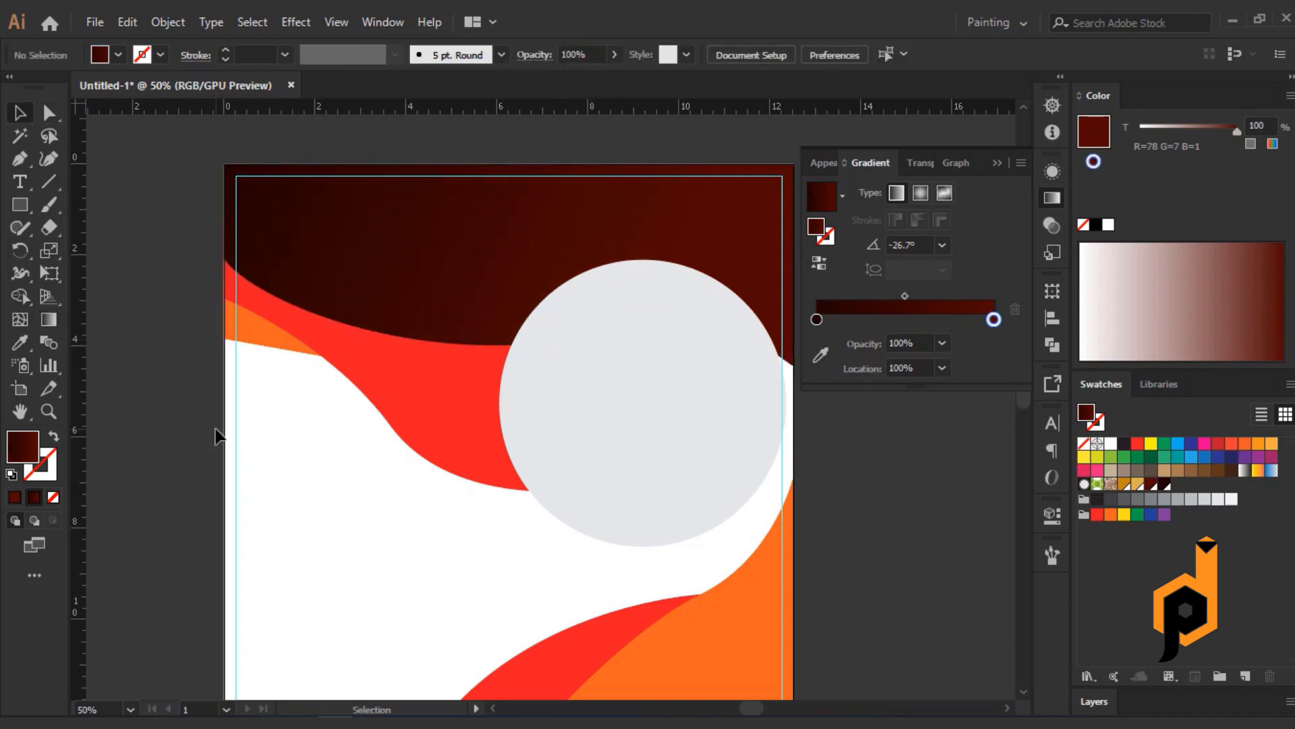
Copy the top shape's dark red gradient onto the orange lower-right corner shape with the Eyedropper
{"action": "scroll", "coordinate": [216, 435], "scroll_direction": "down", "scroll_amount": 3}
{"action": "left_click", "coordinate": [731, 625]}
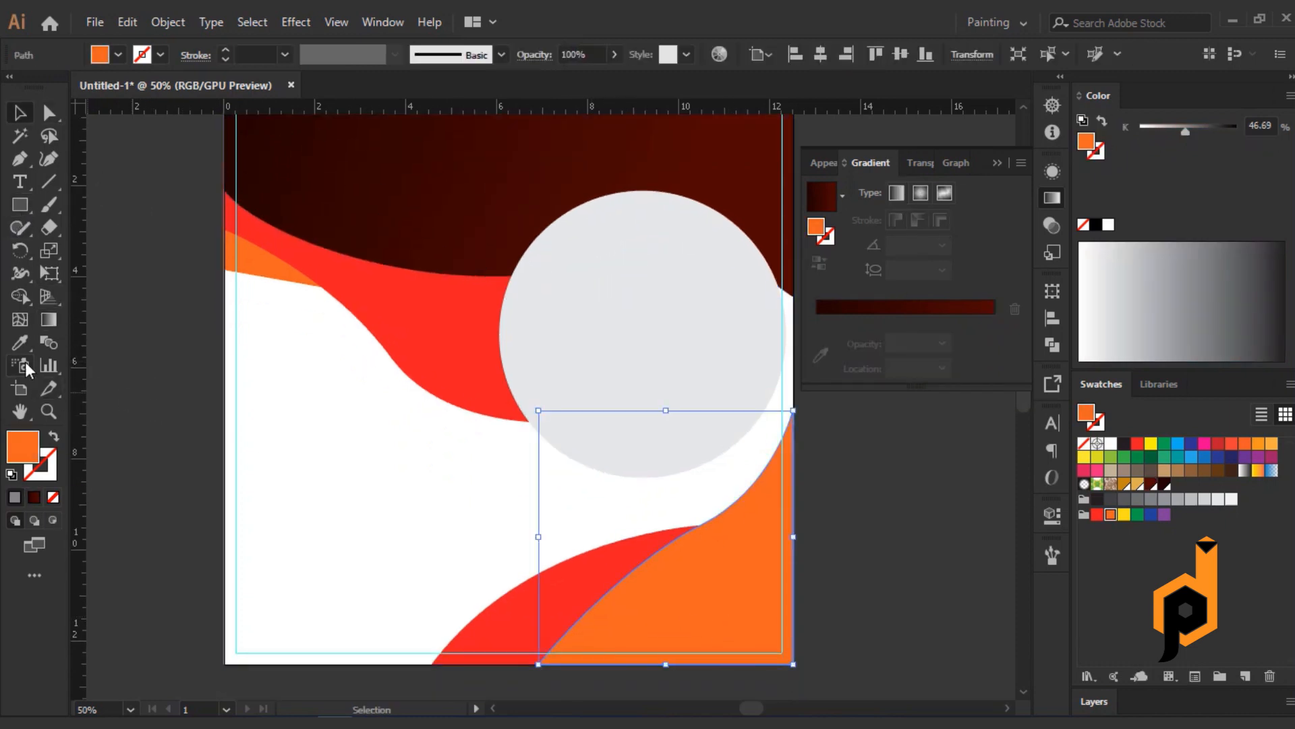
{"action": "left_click", "coordinate": [20, 342]}
{"action": "left_click", "coordinate": [414, 205]}
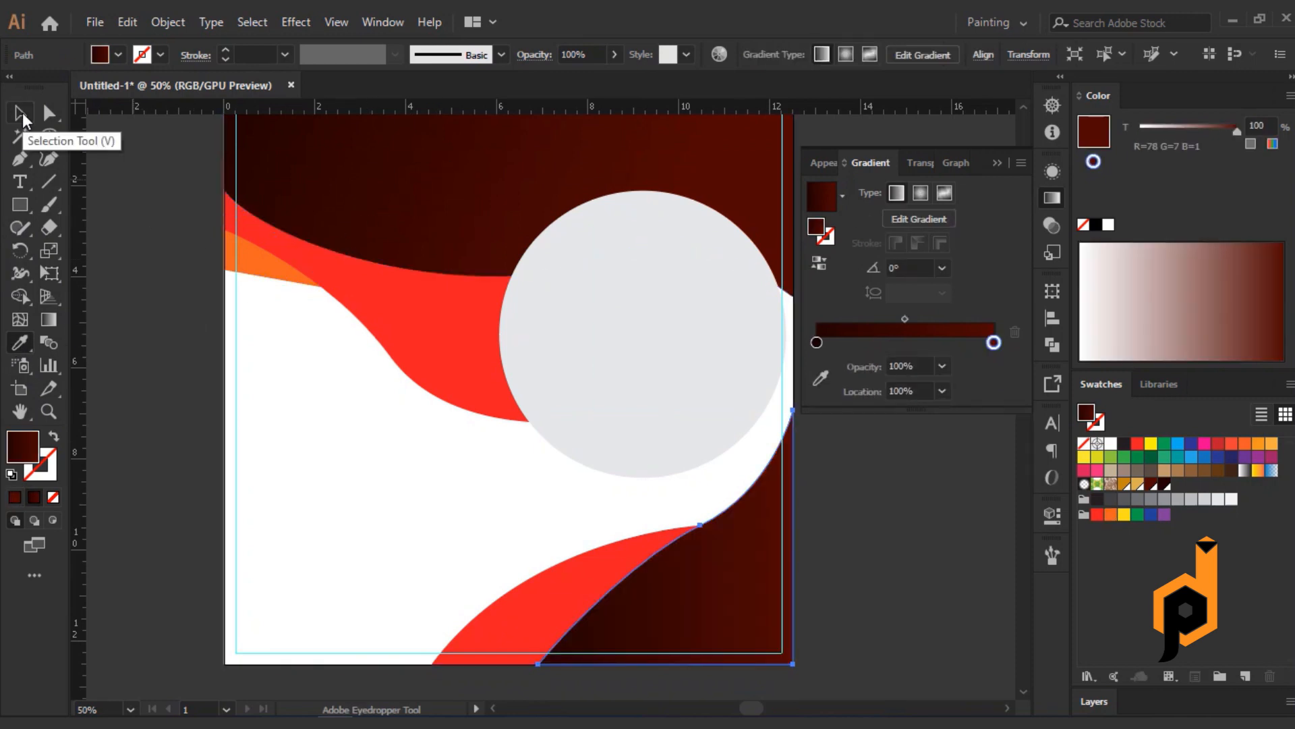
Redirect the lower-right corner shape's gradient upward at about 82.5° with the Gradient tool and deselect it
{"action": "left_click", "coordinate": [48, 319]}
{"action": "scroll", "coordinate": [581, 486], "scroll_direction": "down", "scroll_amount": 3}
{"action": "mouse_move", "coordinate": [683, 656]}
{"action": "left_mouse_down"}
{"action": "mouse_move", "coordinate": [737, 615]}
{"action": "mouse_move", "coordinate": [766, 464]}
{"action": "mouse_move", "coordinate": [722, 471]}
{"action": "mouse_move", "coordinate": [695, 491]}
{"action": "mouse_move", "coordinate": [706, 495]}
{"action": "left_mouse_up"}
{"action": "scroll", "coordinate": [569, 483], "scroll_direction": "up", "scroll_amount": 2}
{"action": "left_click", "coordinate": [19, 112]}
{"action": "left_click", "coordinate": [138, 266]}
{"action": "scroll", "coordinate": [263, 445], "scroll_direction": "up", "scroll_amount": 1}
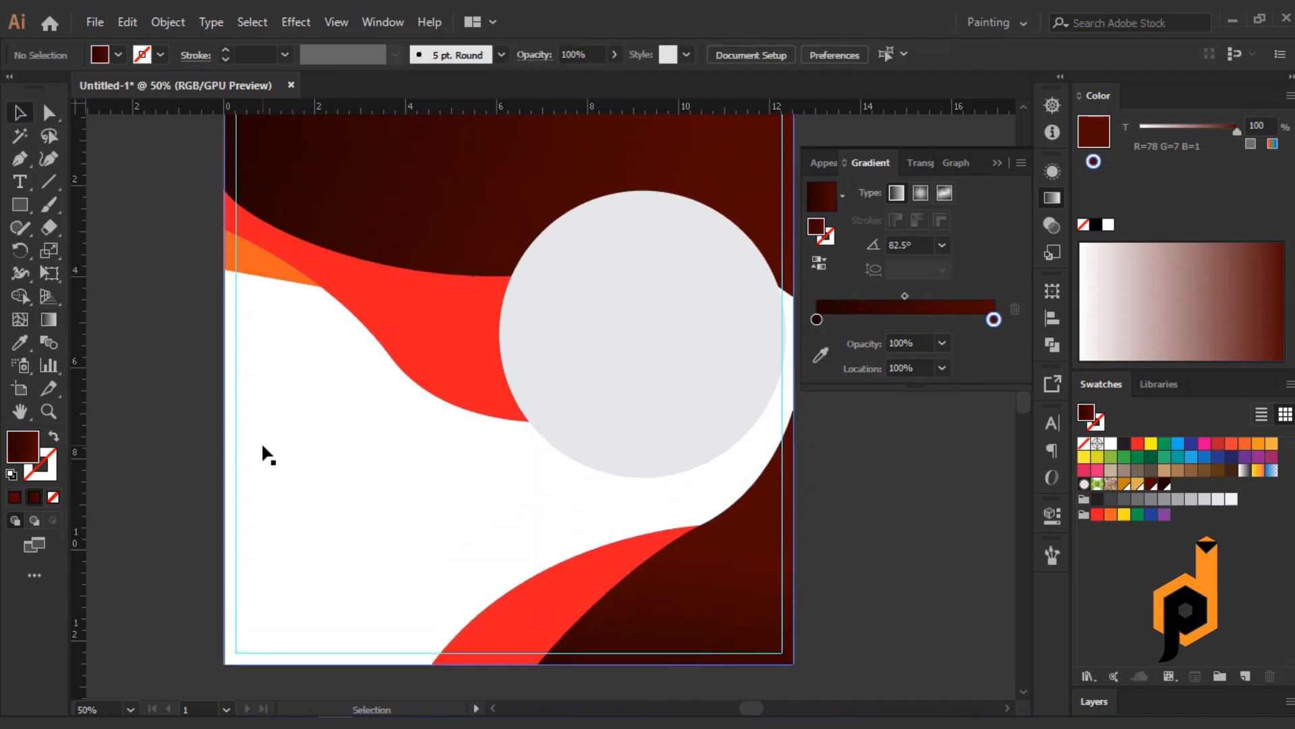
Fill the upper red curve with a linear gradient from the dark gold swatch to light gold (R=221 G=175 B=81)
{"action": "scroll", "coordinate": [263, 445], "scroll_direction": "up", "scroll_amount": 1}
{"action": "left_click", "coordinate": [470, 425]}
{"action": "left_click", "coordinate": [823, 200]}
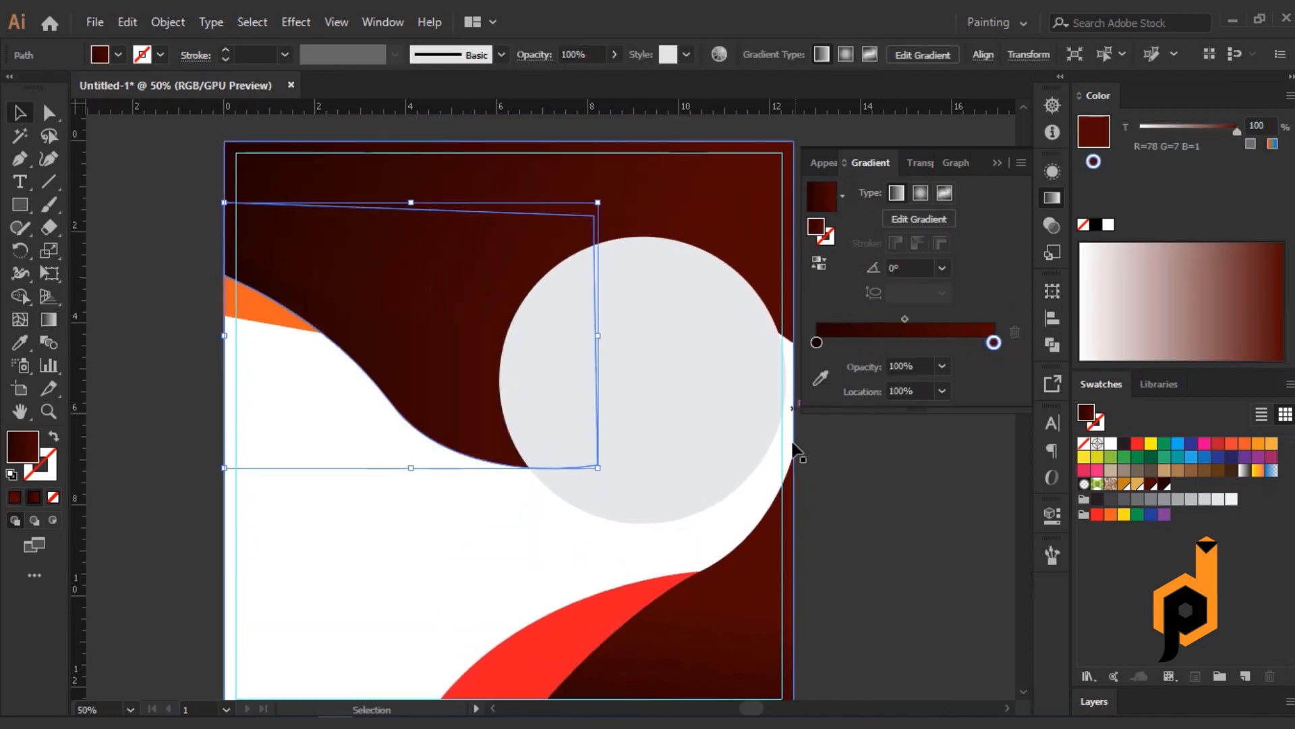
{"action": "double_click", "coordinate": [817, 344]}
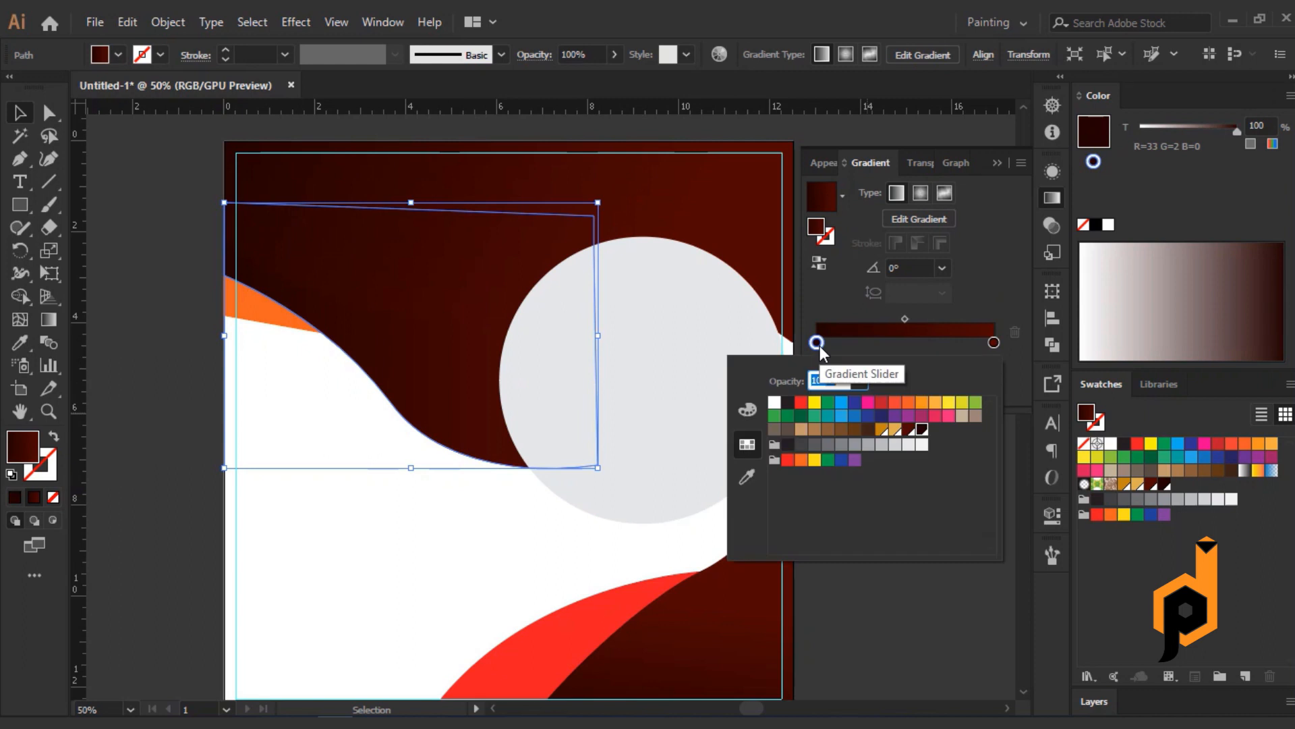
{"action": "left_click", "coordinate": [881, 429]}
{"action": "left_click", "coordinate": [995, 342]}
{"action": "double_click", "coordinate": [994, 342]}
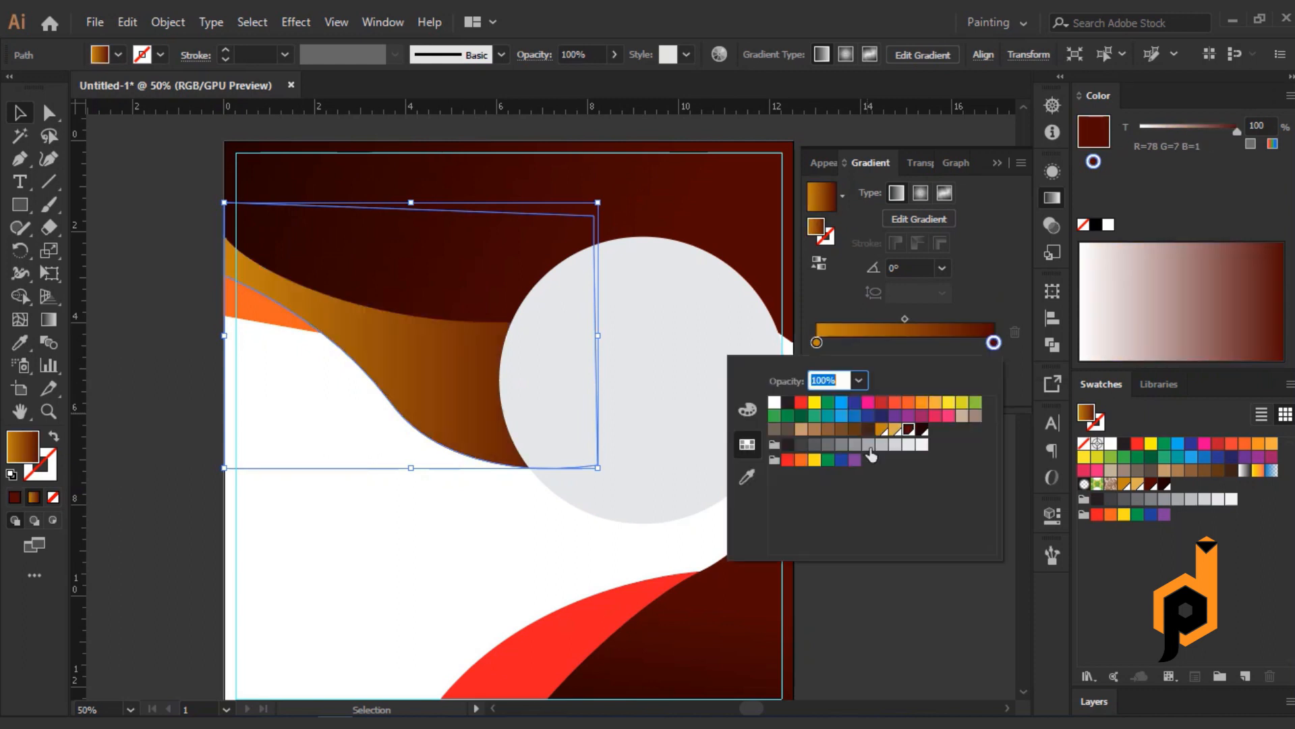
{"action": "left_click", "coordinate": [894, 429]}
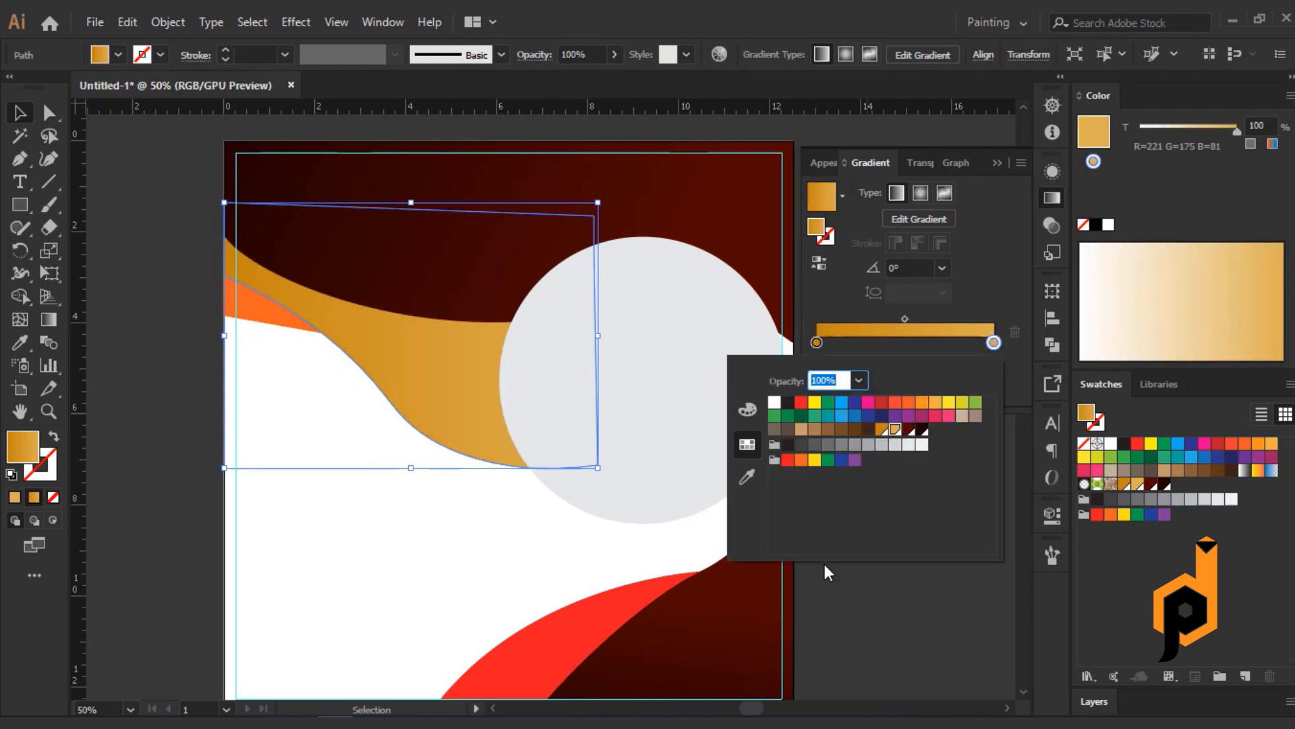
{"action": "left_click", "coordinate": [919, 346]}
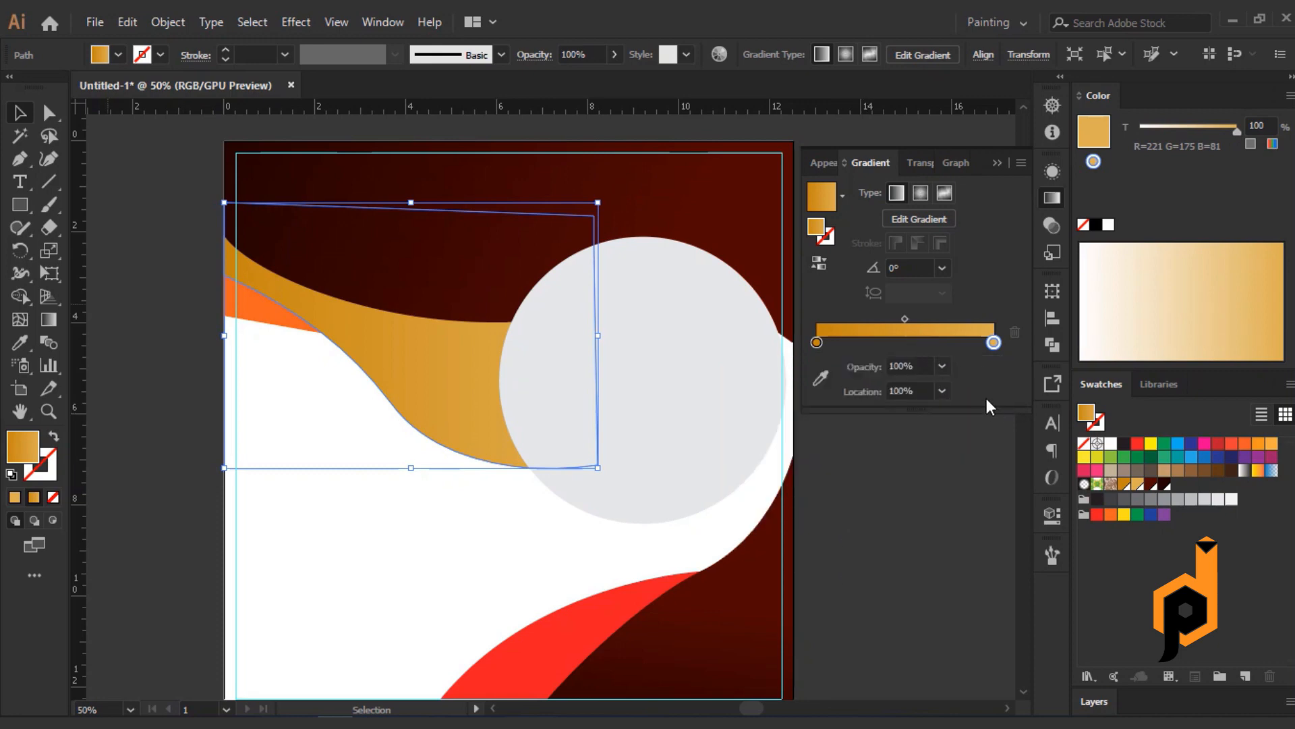
Redirect the upper curve's gold gradient diagonally at about -42.5° with the Gradient tool and deselect it
{"action": "left_click", "coordinate": [48, 319]}
{"action": "left_click_drag", "start_coordinate": [379, 376], "coordinate": [564, 492]}
{"action": "mouse_move", "coordinate": [202, 248]}
{"action": "left_mouse_down"}
{"action": "mouse_move", "coordinate": [377, 419]}
{"action": "mouse_move", "coordinate": [497, 509]}
{"action": "mouse_move", "coordinate": [444, 468]}
{"action": "left_mouse_up"}
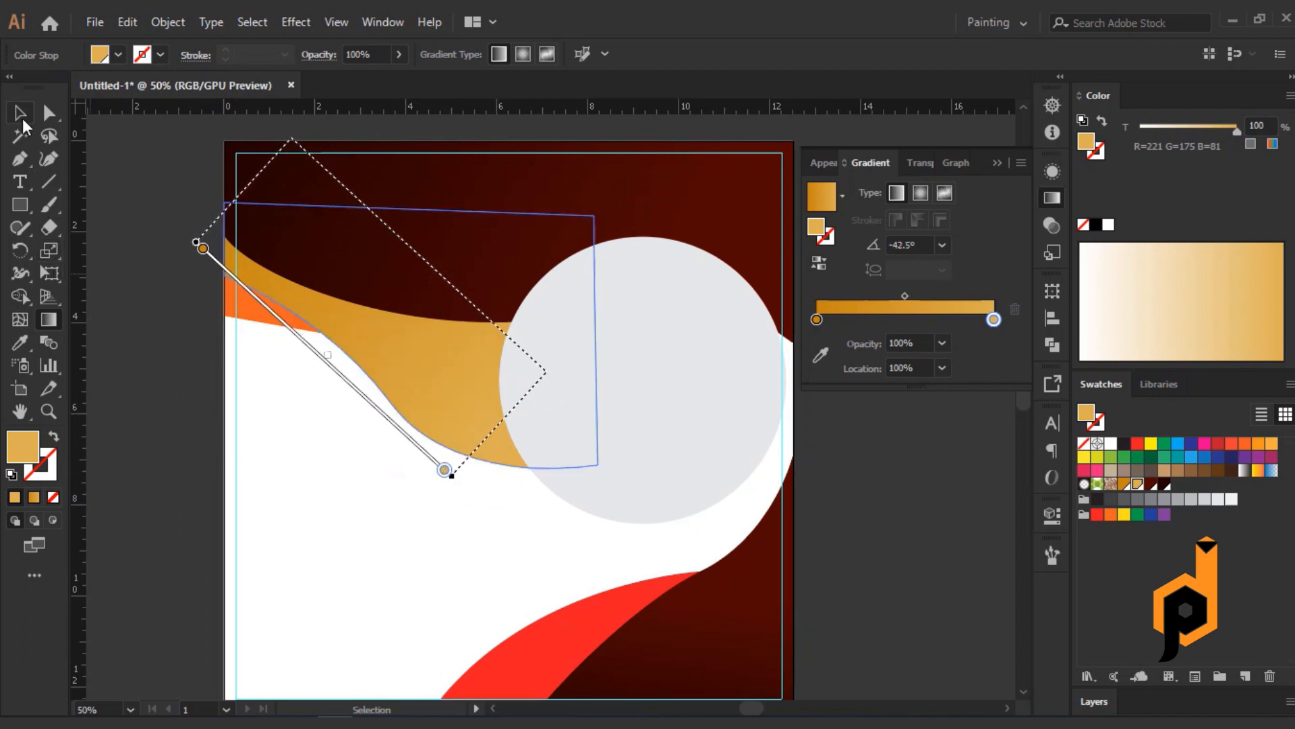
{"action": "left_click", "coordinate": [22, 116]}
{"action": "left_click", "coordinate": [108, 464]}
Apply the gold gradient to the small orange fold at the artboard's left edge and angle it at about 154.6°
{"action": "left_click", "coordinate": [266, 313]}
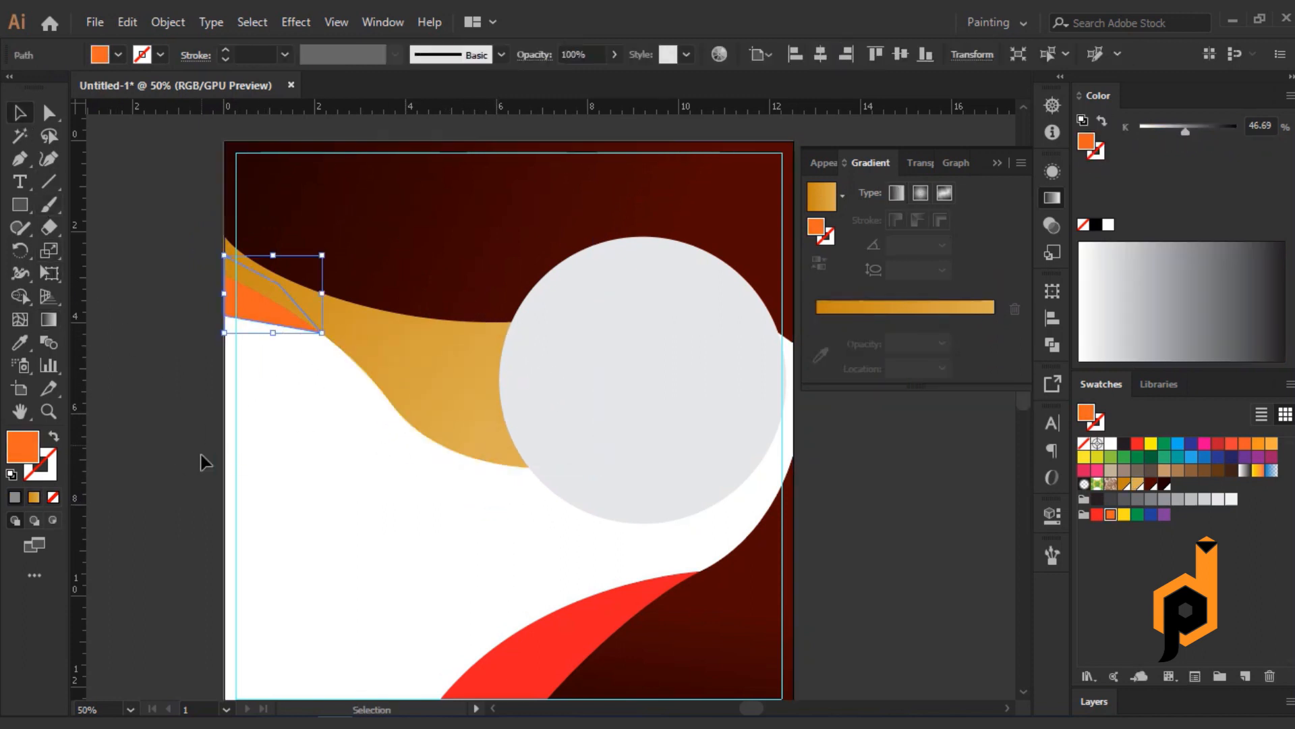
{"action": "scroll", "coordinate": [307, 516], "scroll_direction": "down", "scroll_amount": 1}
{"action": "scroll", "coordinate": [302, 509], "scroll_direction": "up", "scroll_amount": 1}
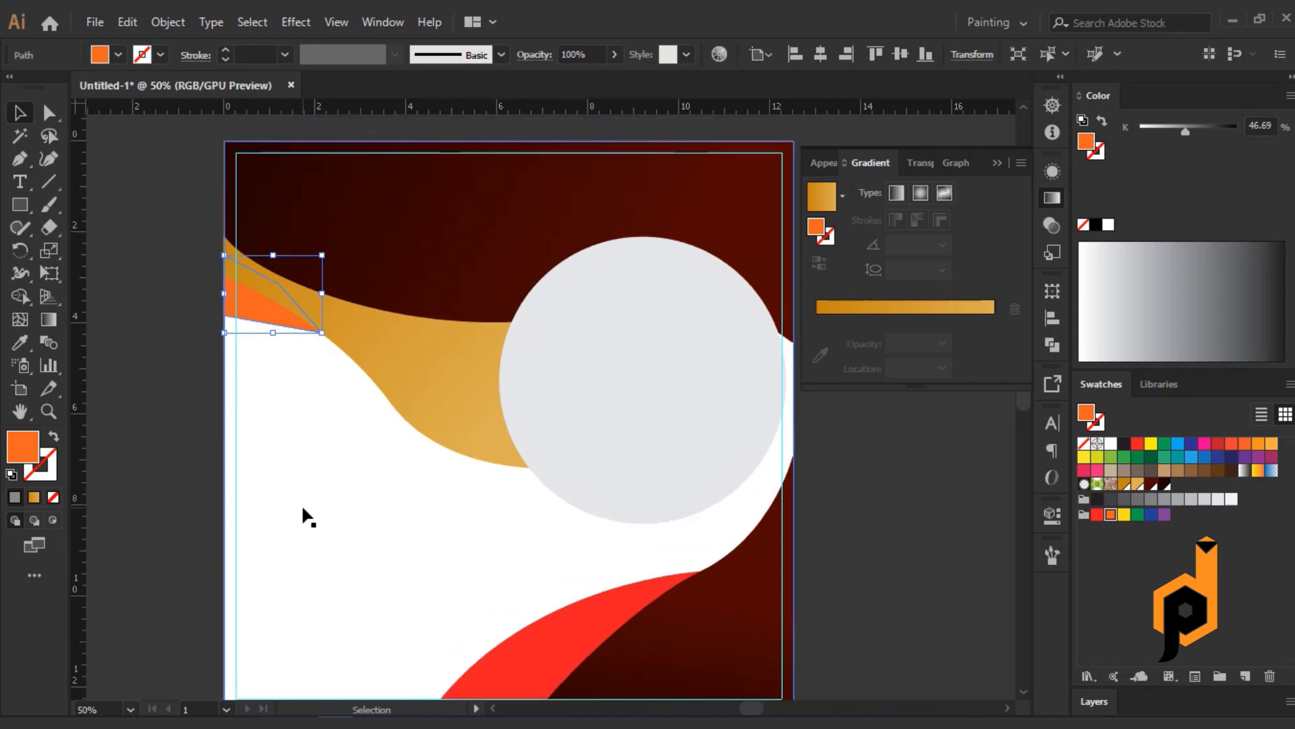
{"action": "left_click", "coordinate": [400, 398]}
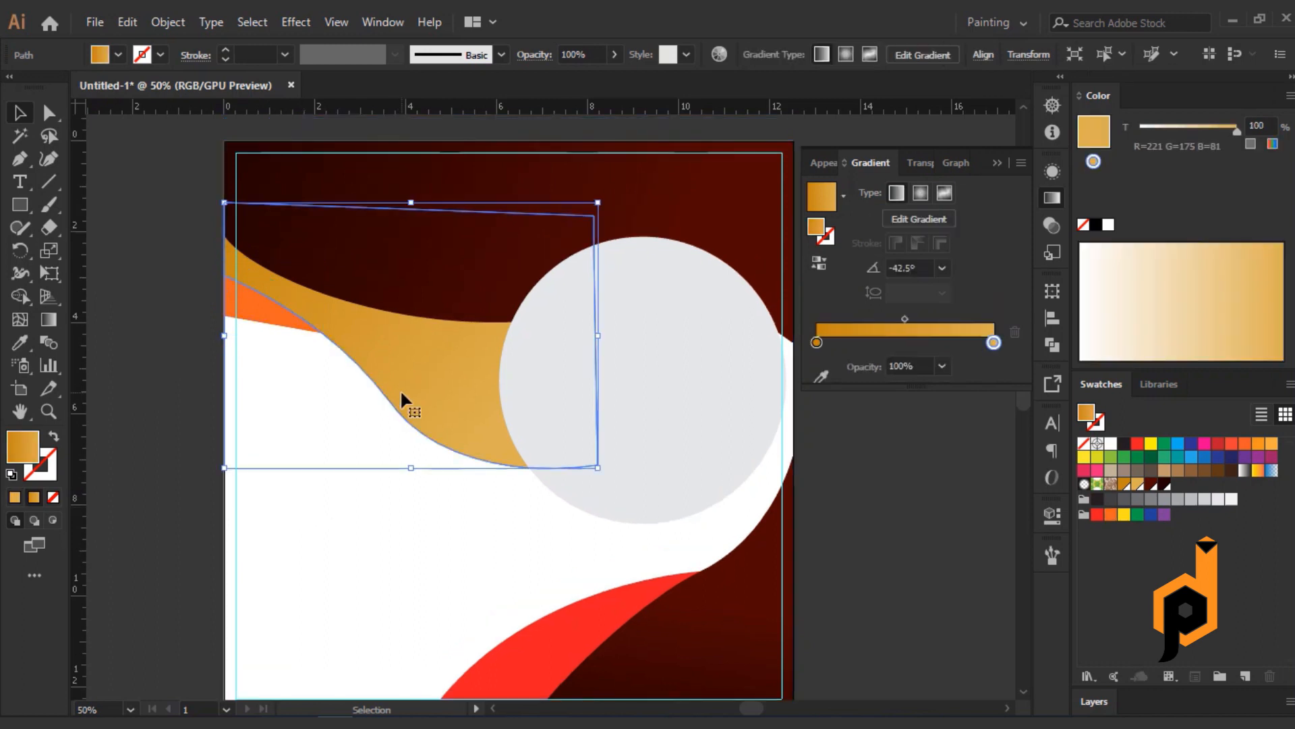
{"action": "left_click", "coordinate": [255, 326]}
{"action": "left_click", "coordinate": [34, 497]}
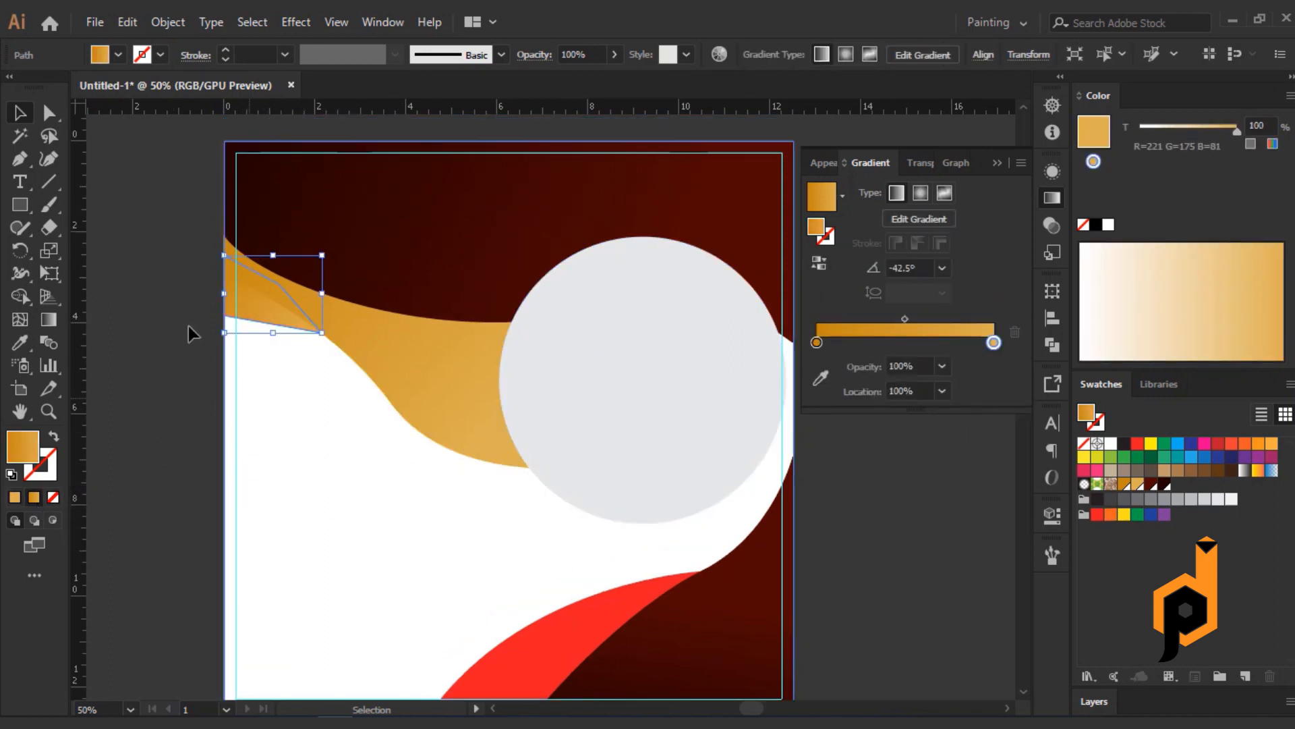
{"action": "left_click", "coordinate": [48, 319]}
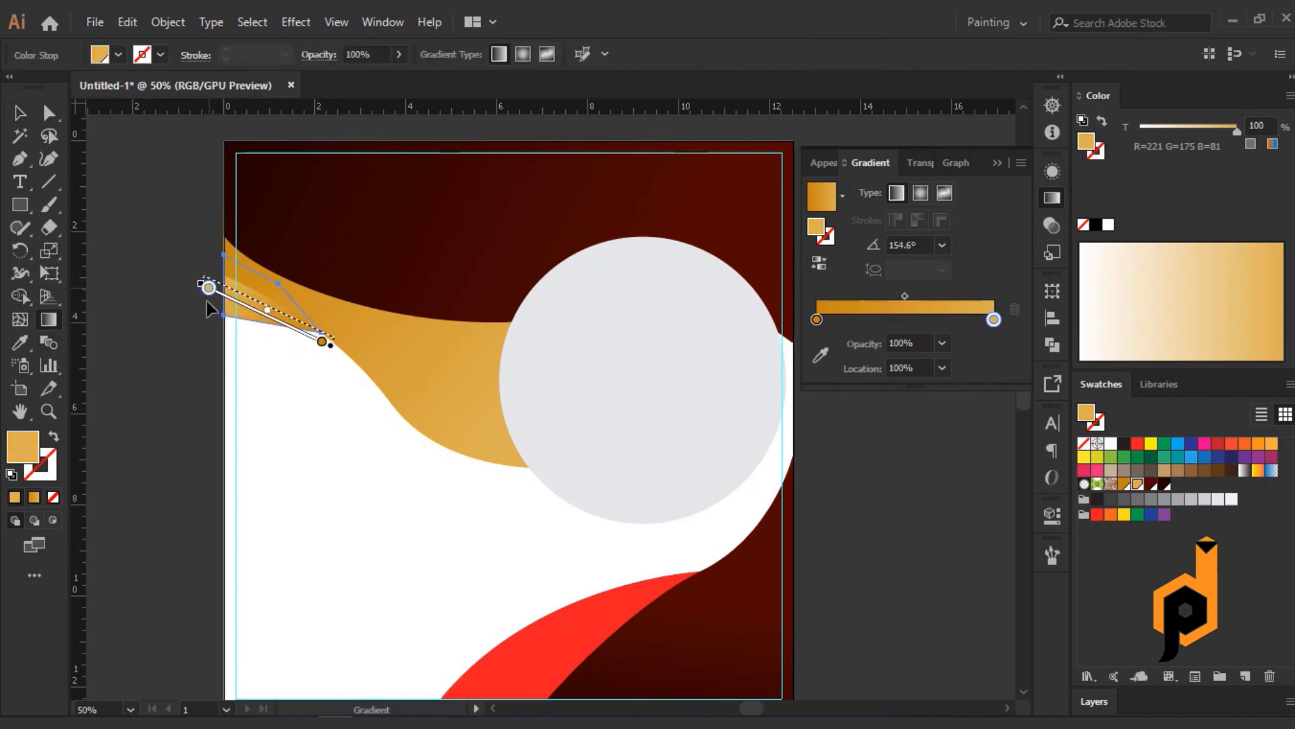
{"action": "left_click", "coordinate": [23, 119]}
{"action": "left_click", "coordinate": [139, 342]}
Set the small fold's light gradient stop to f1f2f2, angle the gradient at about 144.4° and shift its midpoint toward that stop
{"action": "left_click", "coordinate": [275, 320]}
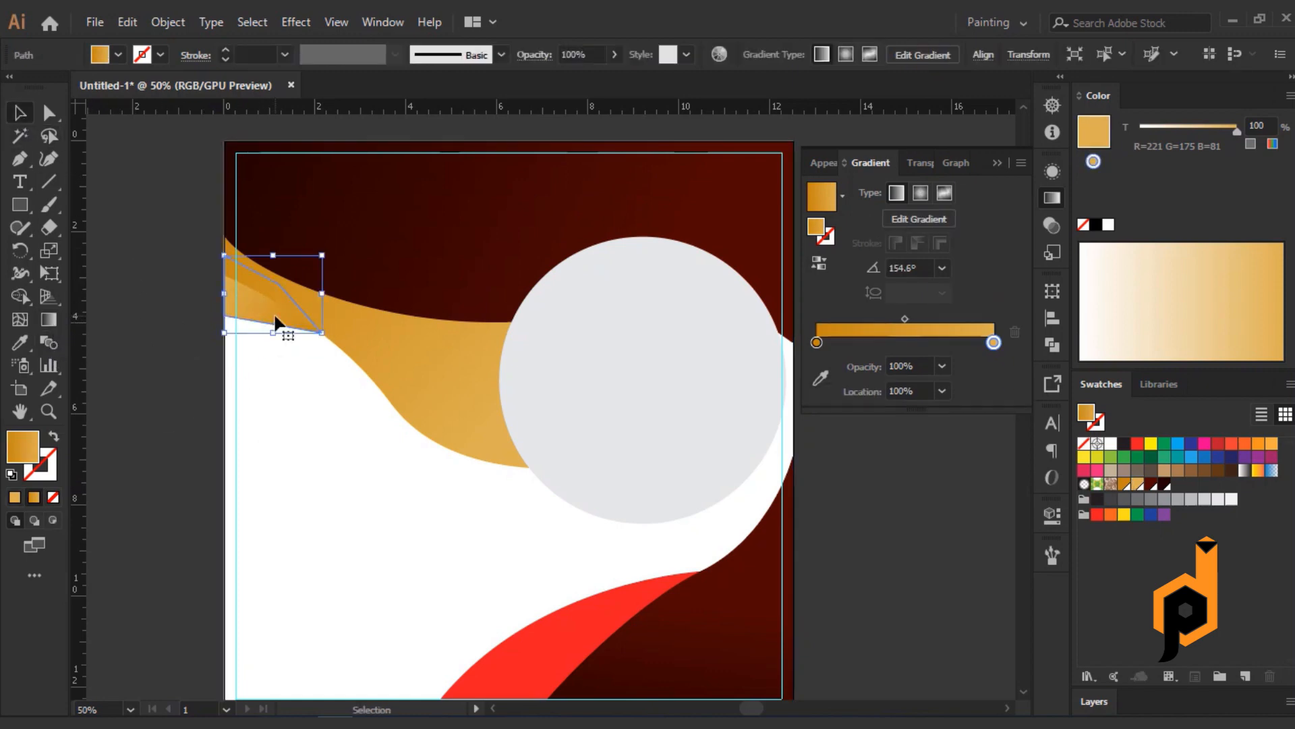
{"action": "left_click", "coordinate": [167, 396]}
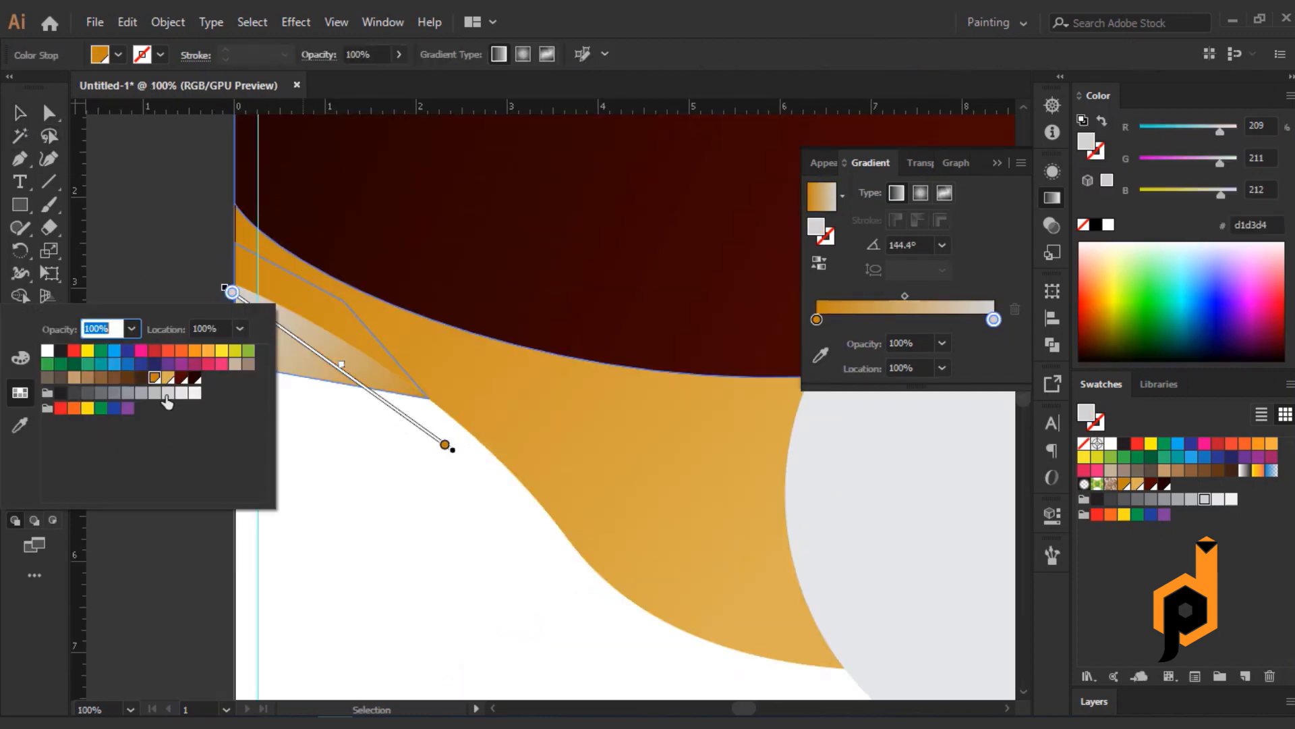
{"action": "left_click", "coordinate": [195, 394]}
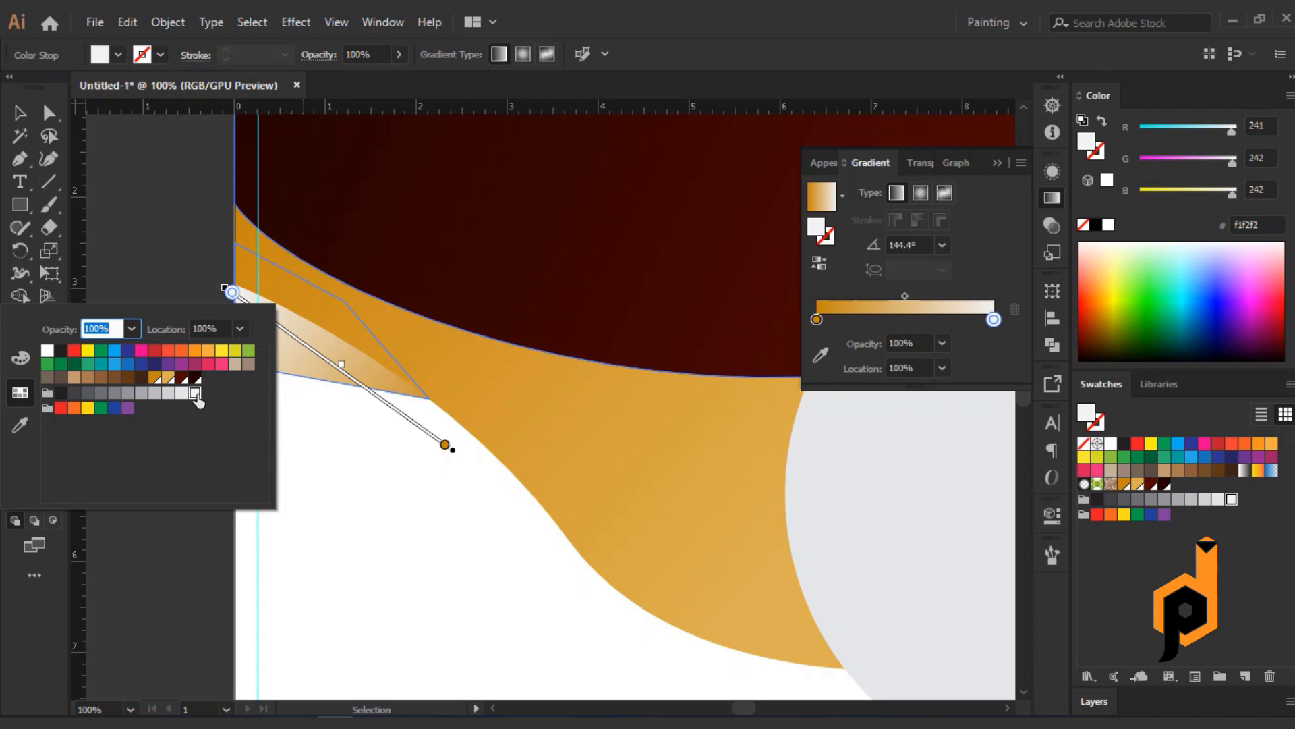
{"action": "left_click_drag", "start_coordinate": [341, 364], "coordinate": [250, 329]}
{"action": "left_click", "coordinate": [20, 113]}
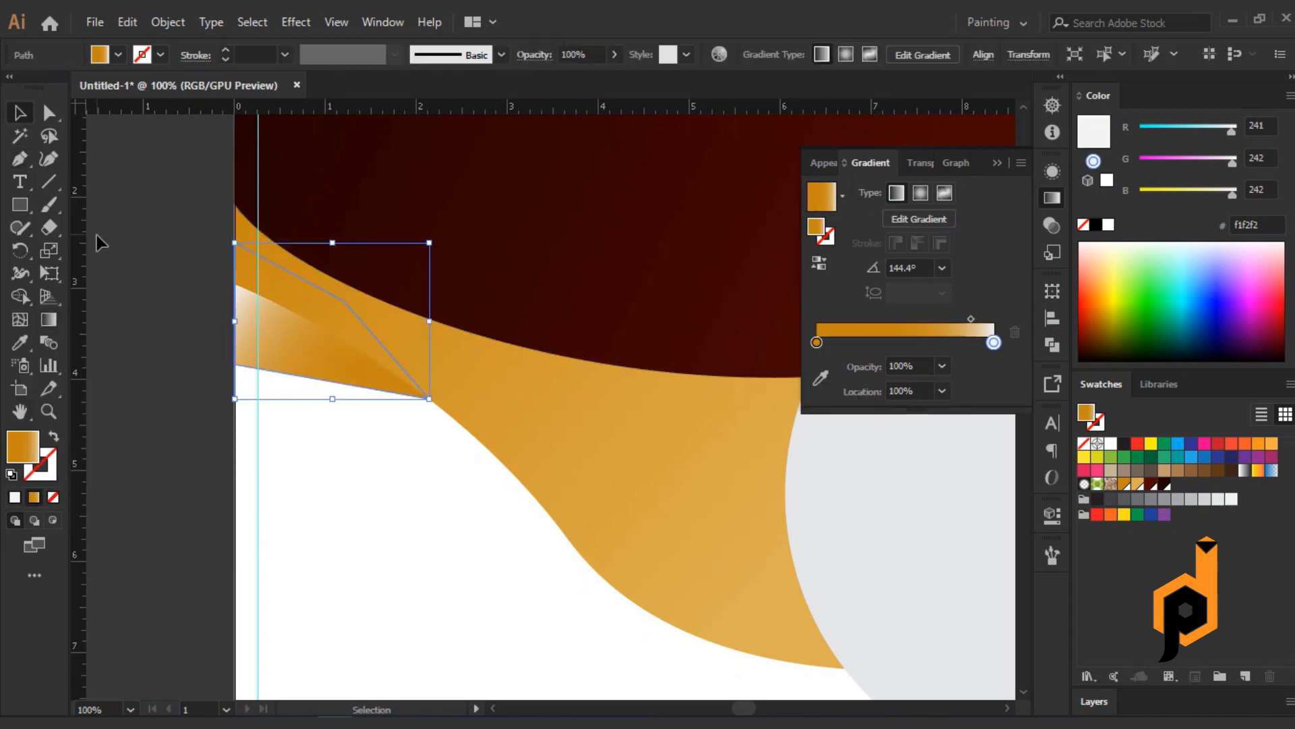
{"action": "left_click", "coordinate": [99, 237]}
Copy the upper curve's gold gradient onto the lower red curve with the Eyedropper
{"action": "scroll", "coordinate": [301, 473], "scroll_direction": "down", "scroll_amount": 2}
{"action": "scroll", "coordinate": [462, 520], "scroll_direction": "down", "scroll_amount": 5}
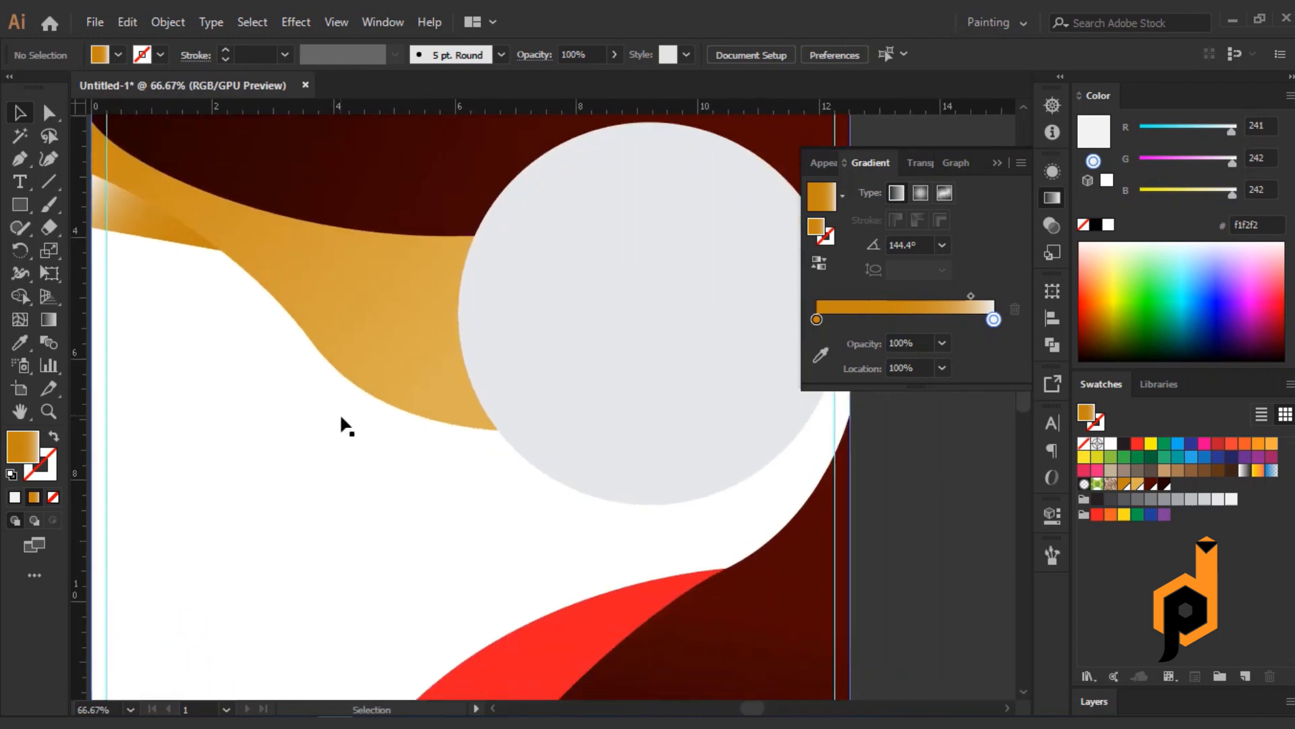
{"action": "left_click", "coordinate": [398, 466]}
{"action": "scroll", "coordinate": [283, 396], "scroll_direction": "down", "scroll_amount": 1}
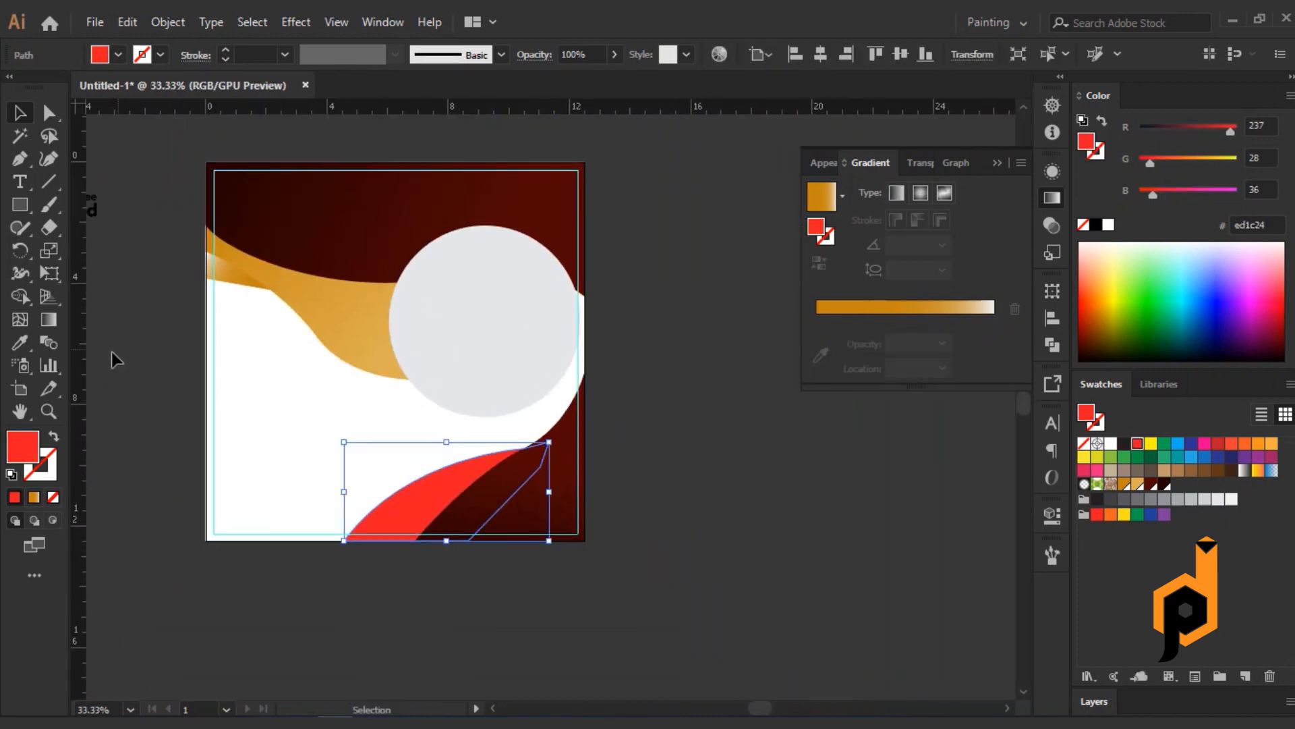
{"action": "left_click", "coordinate": [24, 341]}
{"action": "left_click", "coordinate": [332, 301]}
Redirect the lower curve's gold gradient at about -140.1° with the Gradient tool and deselect it
{"action": "left_click", "coordinate": [49, 319]}
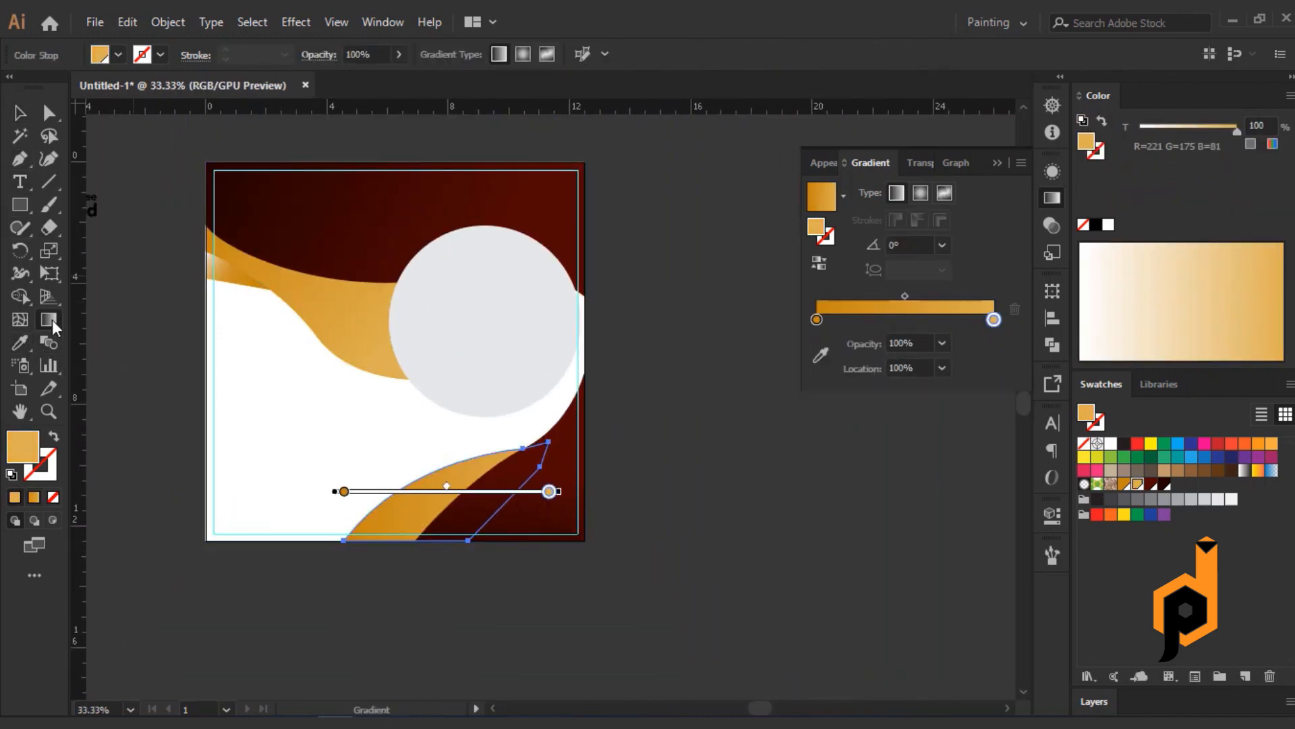
{"action": "scroll", "coordinate": [405, 563], "scroll_direction": "up", "scroll_amount": 2}
{"action": "left_click_drag", "start_coordinate": [364, 576], "coordinate": [429, 503]}
{"action": "scroll", "coordinate": [465, 558], "scroll_direction": "down", "scroll_amount": 2}
{"action": "key", "text": "v"}
{"action": "left_click", "coordinate": [286, 410]}
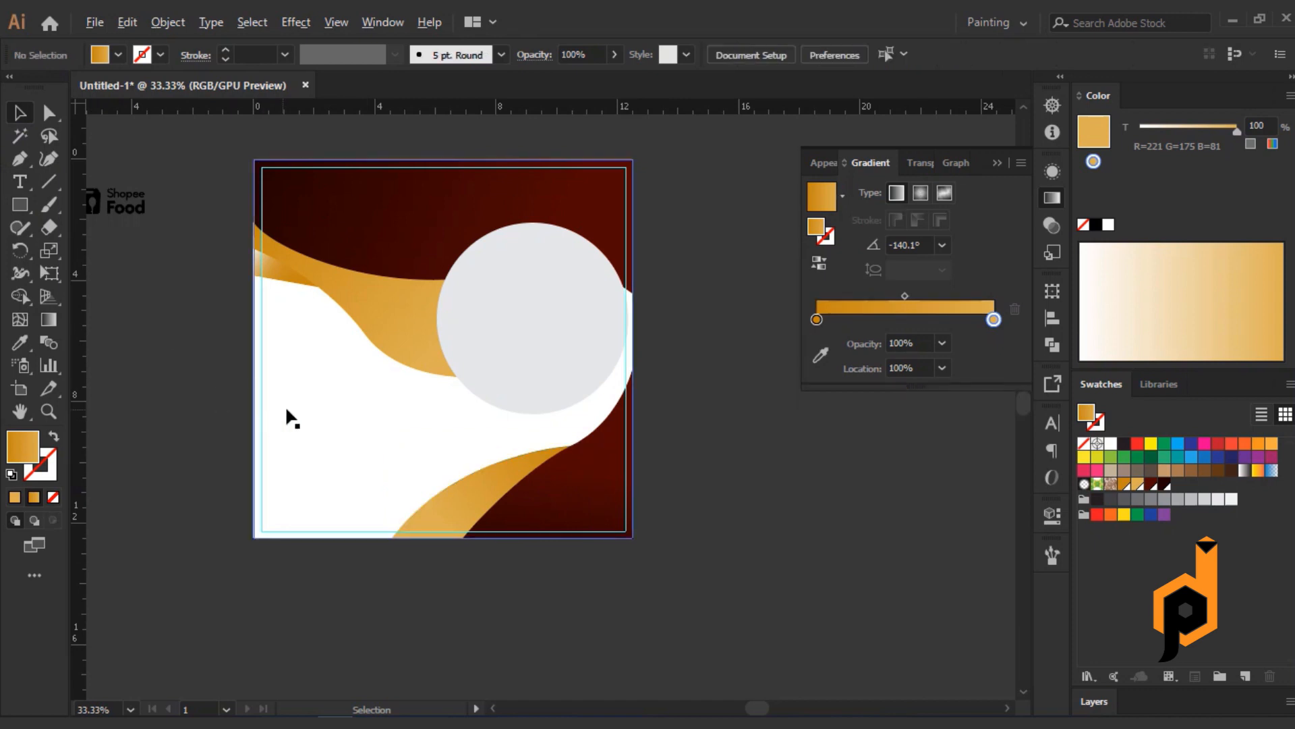
{"action": "scroll", "coordinate": [310, 409], "scroll_direction": "up", "scroll_amount": 1}
{"action": "scroll", "coordinate": [328, 428], "scroll_direction": "down", "scroll_amount": 1}
{"action": "scroll", "coordinate": [405, 443], "scroll_direction": "left", "scroll_amount": 2}
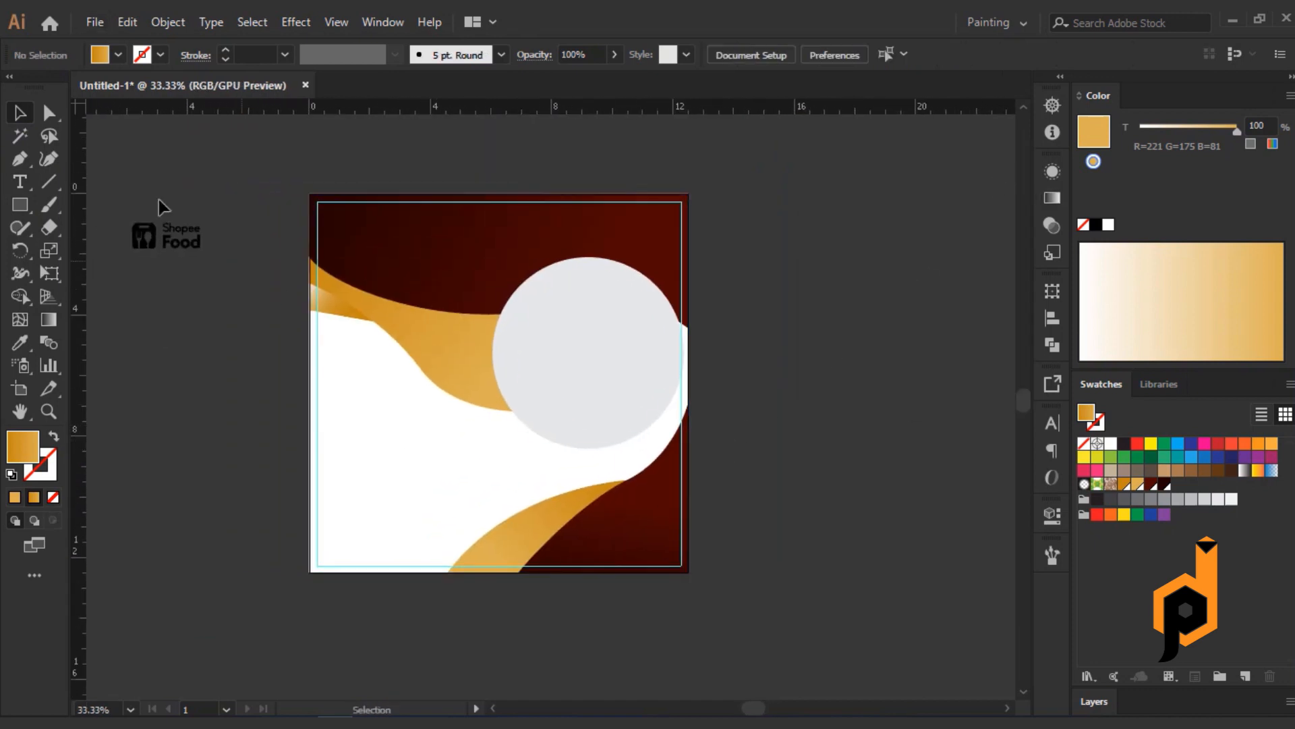
Place the food-13549 image from the Desktop's GIF folder over the grey circle at about the circle's size
{"action": "left_click", "coordinate": [95, 22]}
{"action": "left_click", "coordinate": [207, 338]}
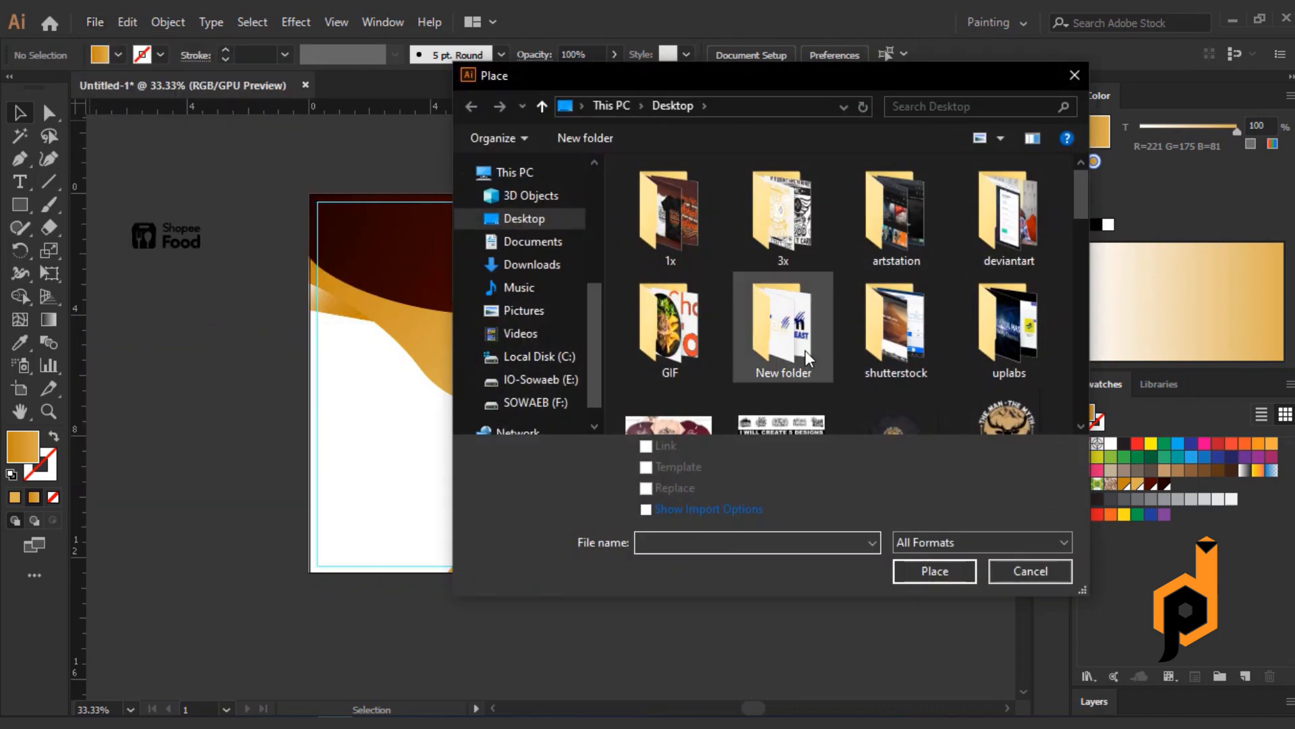
{"action": "double_click", "coordinate": [663, 328]}
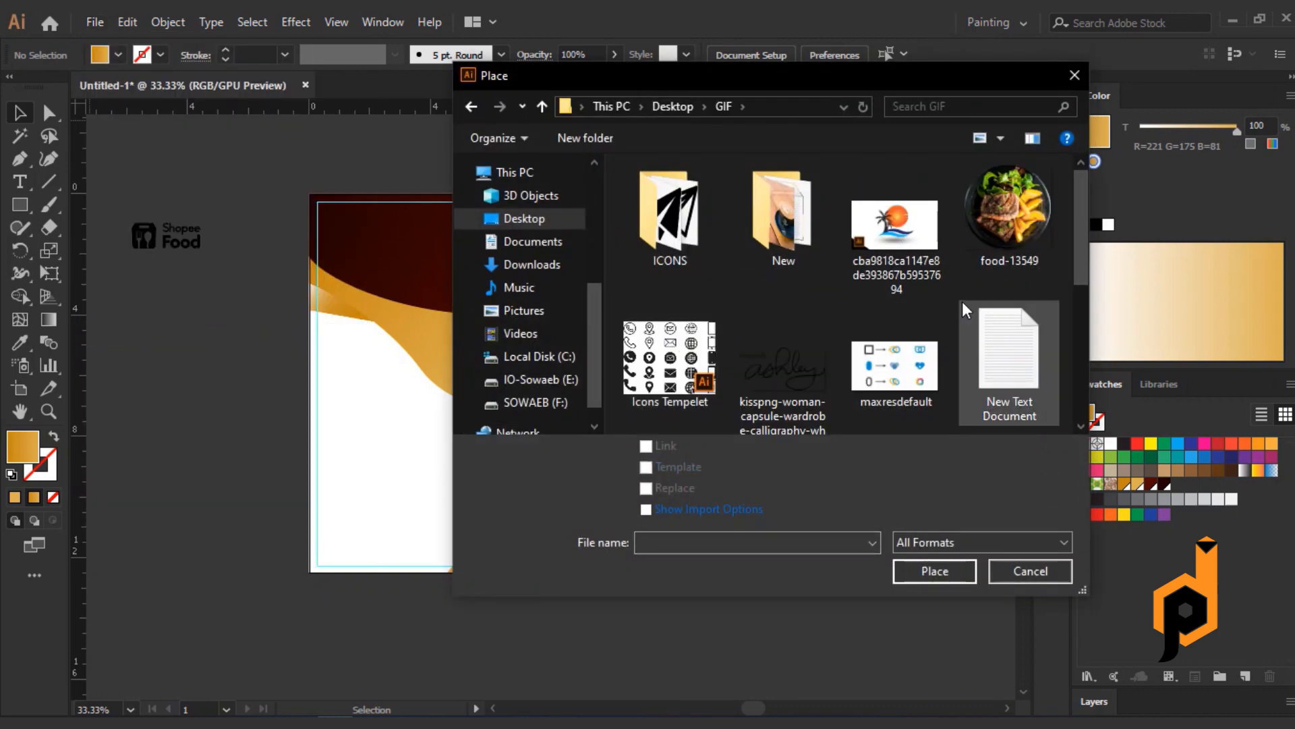
{"action": "left_click", "coordinate": [1007, 216]}
{"action": "left_click", "coordinate": [934, 570]}
{"action": "scroll", "coordinate": [587, 340], "scroll_direction": "up", "scroll_amount": 1}
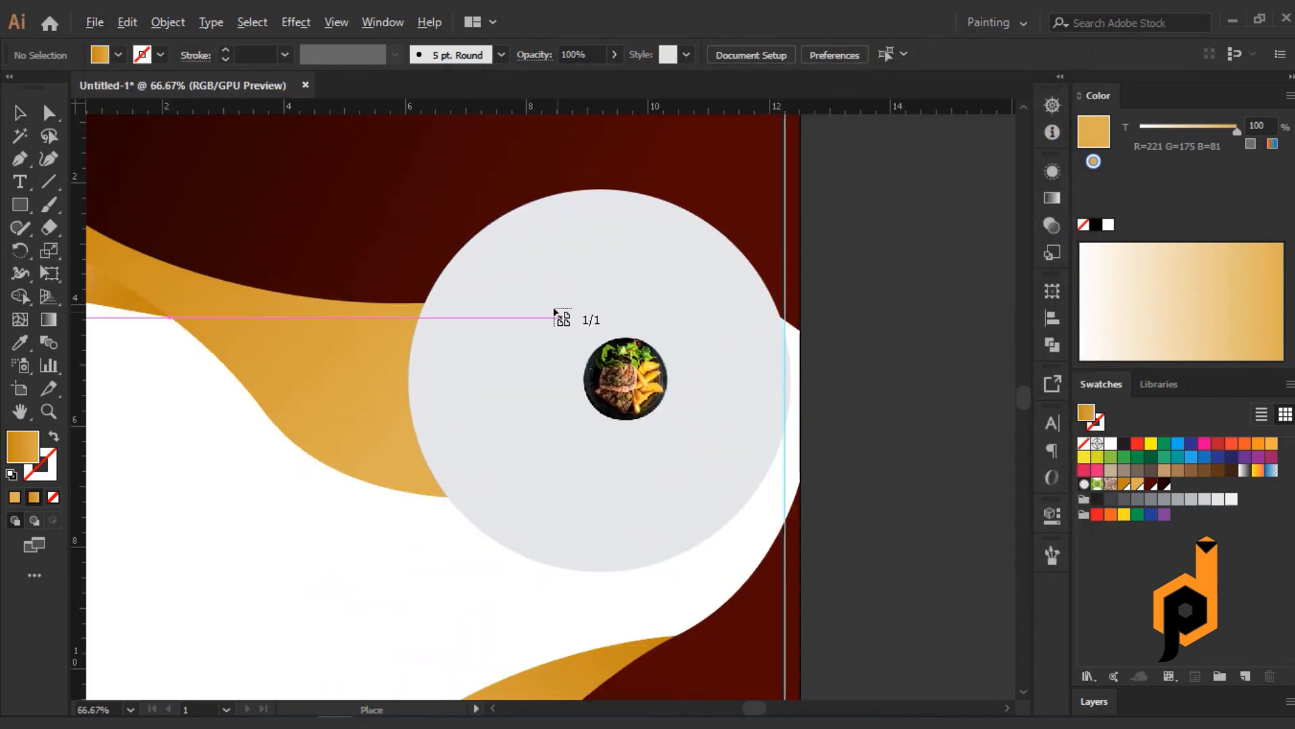
{"action": "left_click_drag", "start_coordinate": [442, 215], "coordinate": [784, 545]}
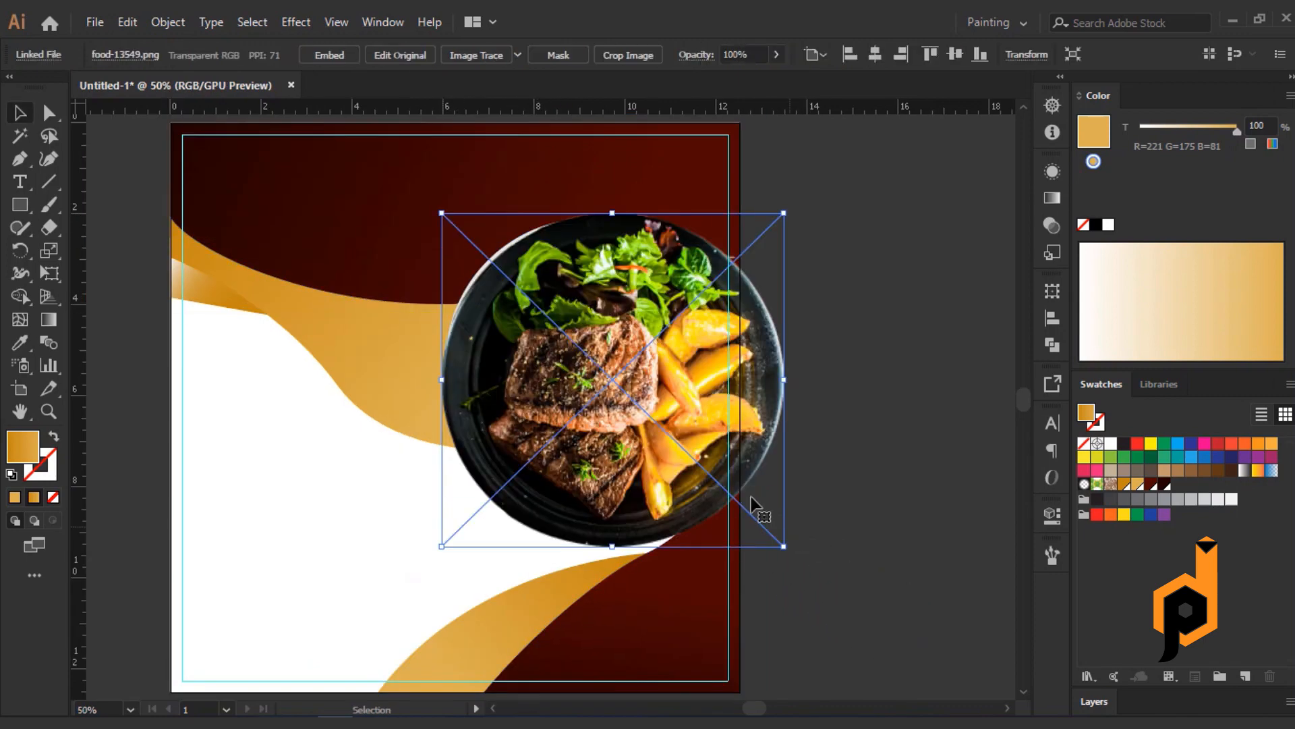
Centre the food photo on the circular placeholder and shrink the light ring to fit closely around the plate's rim
{"action": "left_click_drag", "start_coordinate": [633, 407], "coordinate": [618, 403]}
{"action": "left_click_drag", "start_coordinate": [770, 542], "coordinate": [740, 515]}
{"action": "key", "text": "ctrl+z"}
{"action": "left_click_drag", "start_coordinate": [607, 378], "coordinate": [599, 364]}
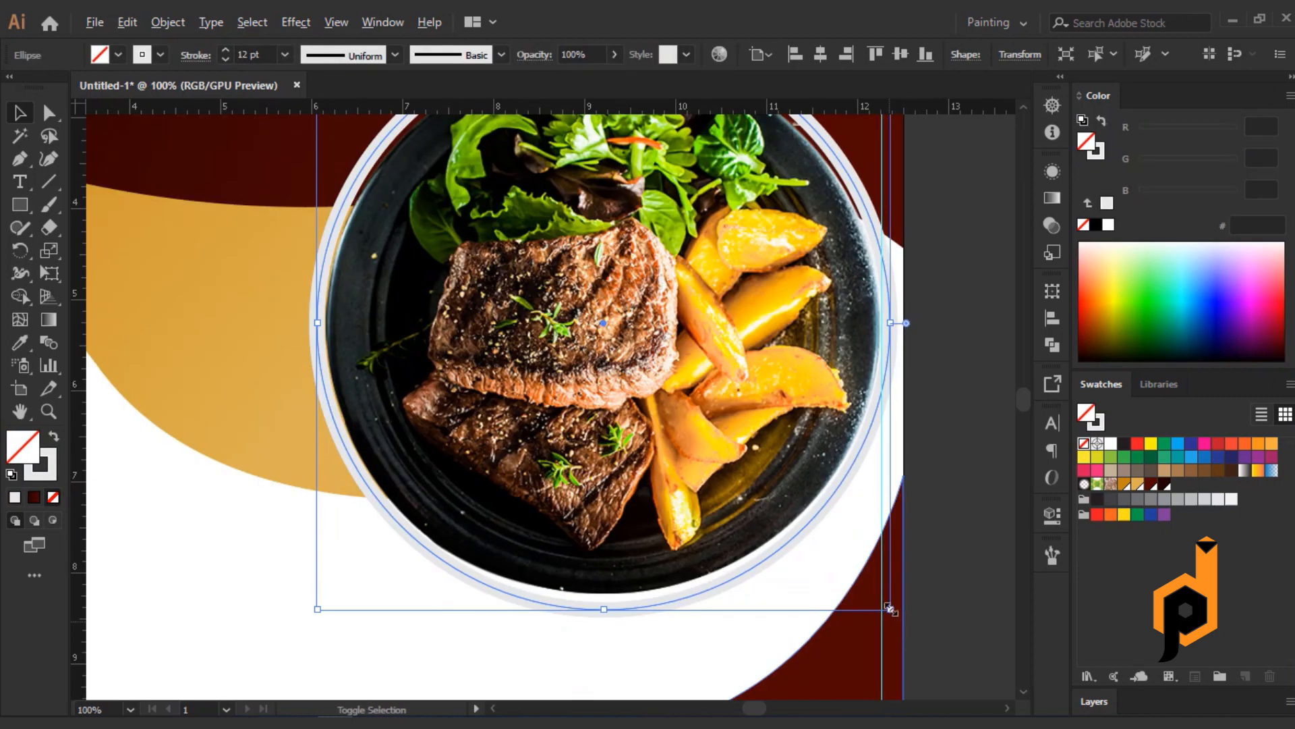
{"action": "left_click_drag", "start_coordinate": [890, 609], "coordinate": [882, 599]}
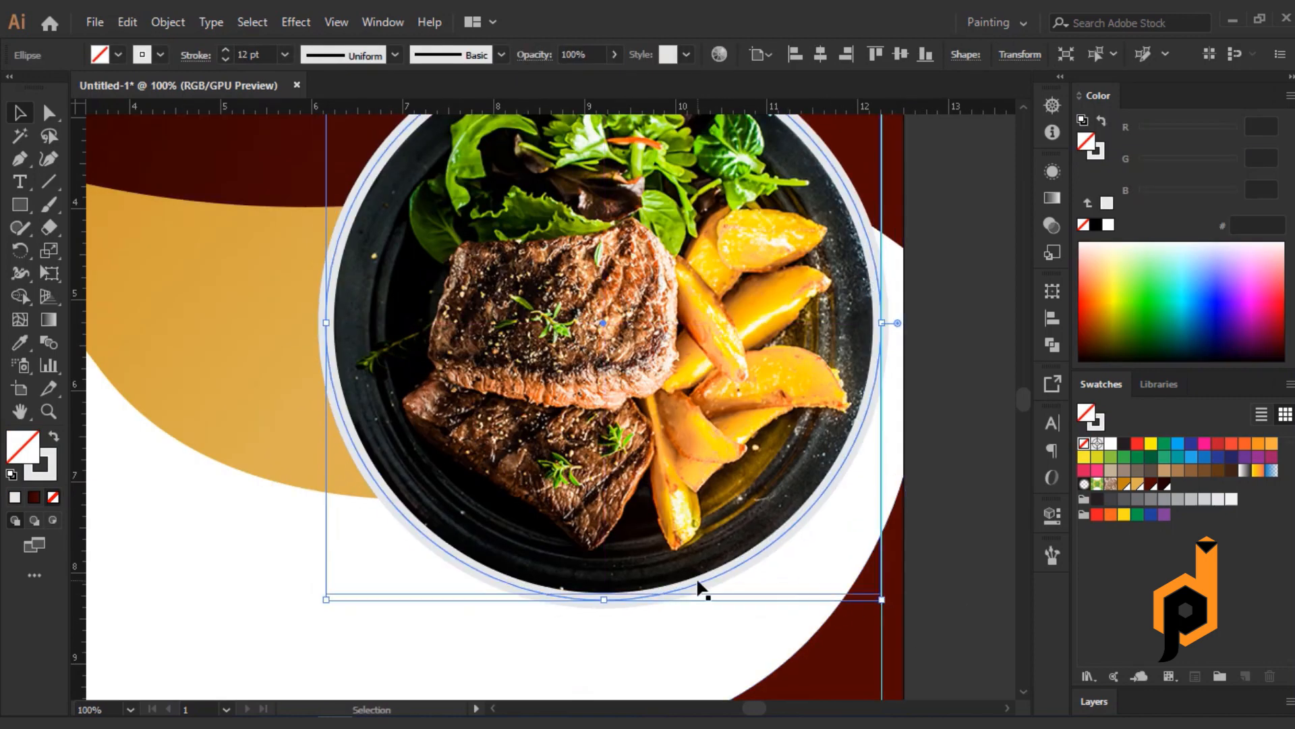
Turn the ring around the plate into a dashed line with 14 pt dashes and set its stroke weight to 7 pt
{"action": "scroll", "coordinate": [698, 583], "scroll_direction": "up", "scroll_amount": 2}
{"action": "left_click", "coordinate": [197, 56]}
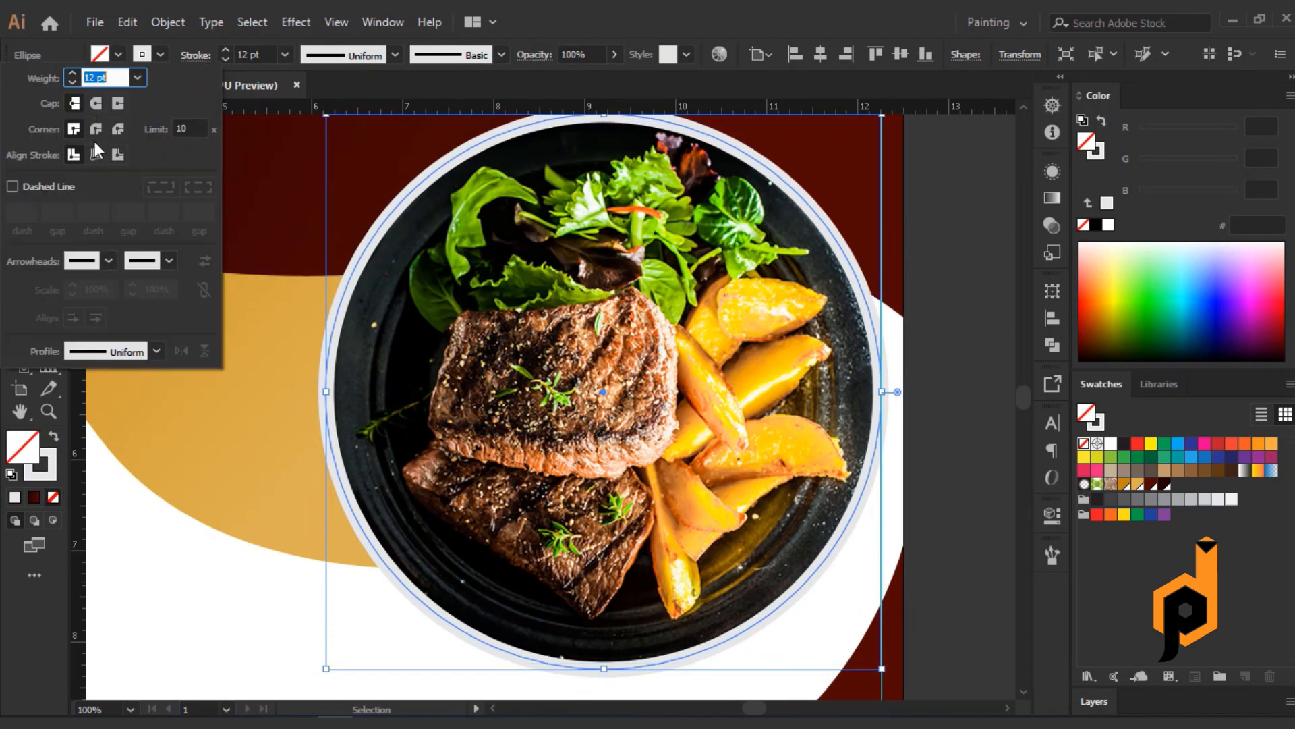
{"action": "left_click", "coordinate": [12, 186]}
{"action": "type", "text": "14"}
{"action": "key", "text": "Return"}
{"action": "left_click", "coordinate": [33, 212]}
{"action": "key", "text": "Up"}
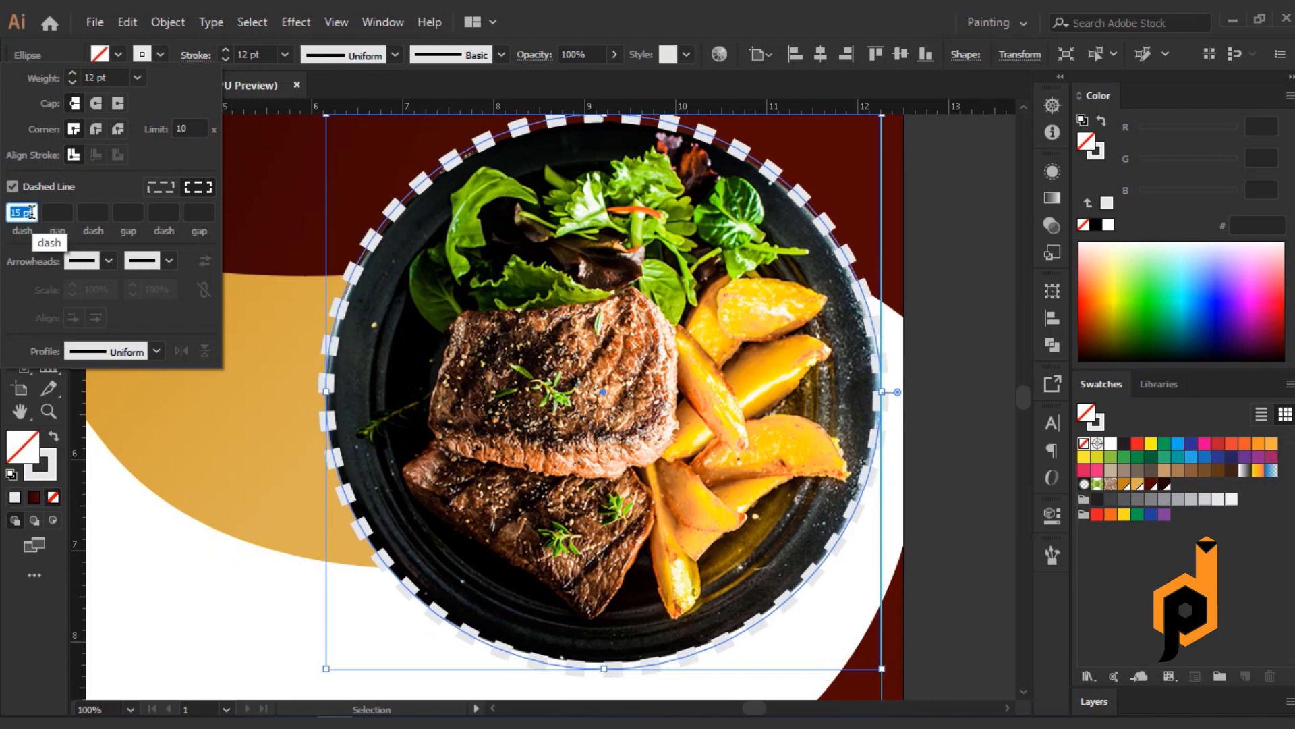
{"action": "key", "text": "Down"}
{"action": "left_click", "coordinate": [269, 52]}
{"action": "scroll", "coordinate": [252, 56], "scroll_direction": "down", "scroll_amount": 5}
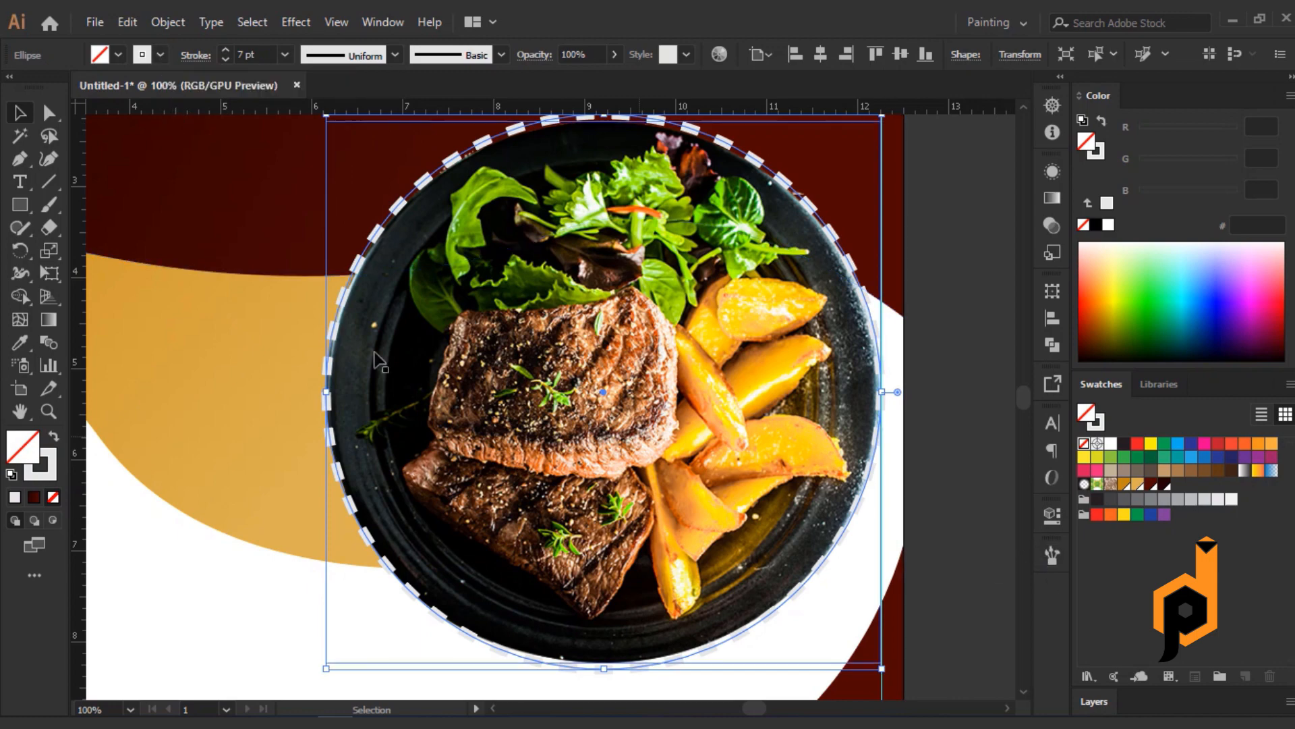
Recolour the dashed ring's stroke with a light orange swatch and deselect it
{"action": "left_click", "coordinate": [161, 55]}
{"action": "left_click", "coordinate": [174, 86]}
{"action": "key", "text": "ctrl+minus"}
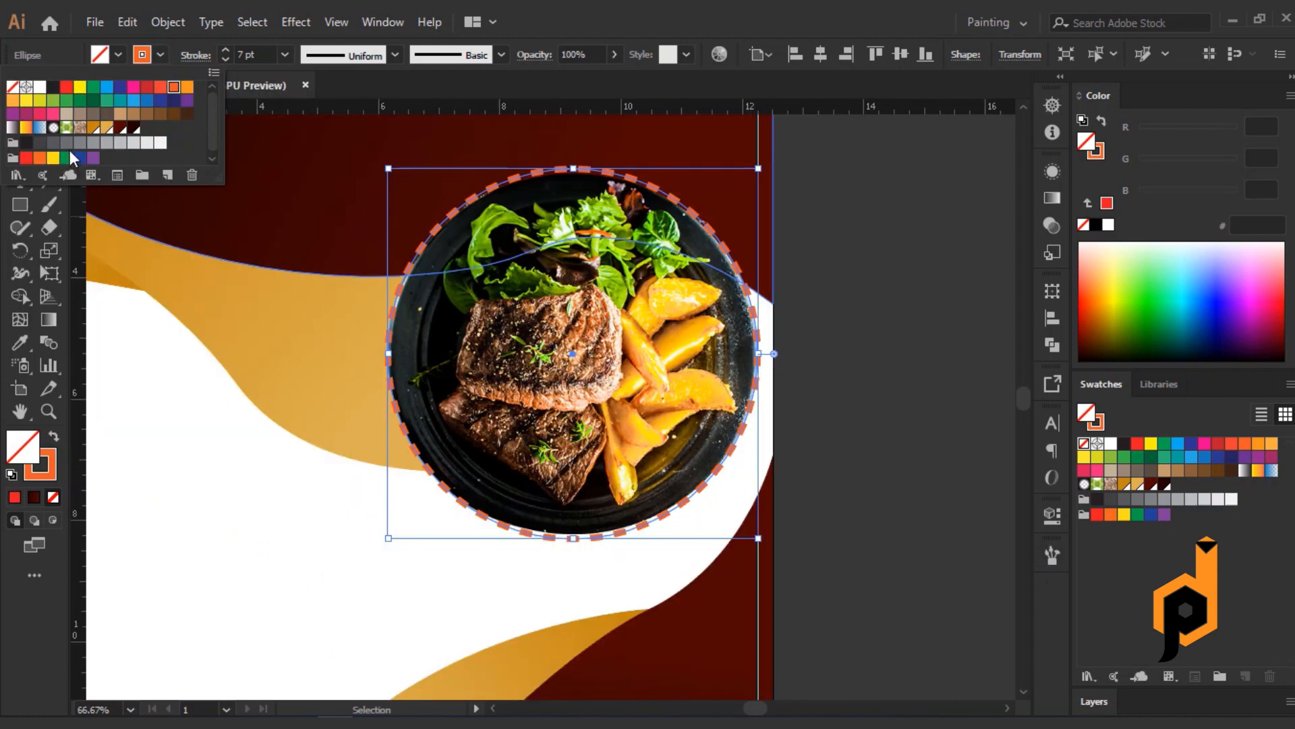
{"action": "left_click", "coordinate": [12, 101]}
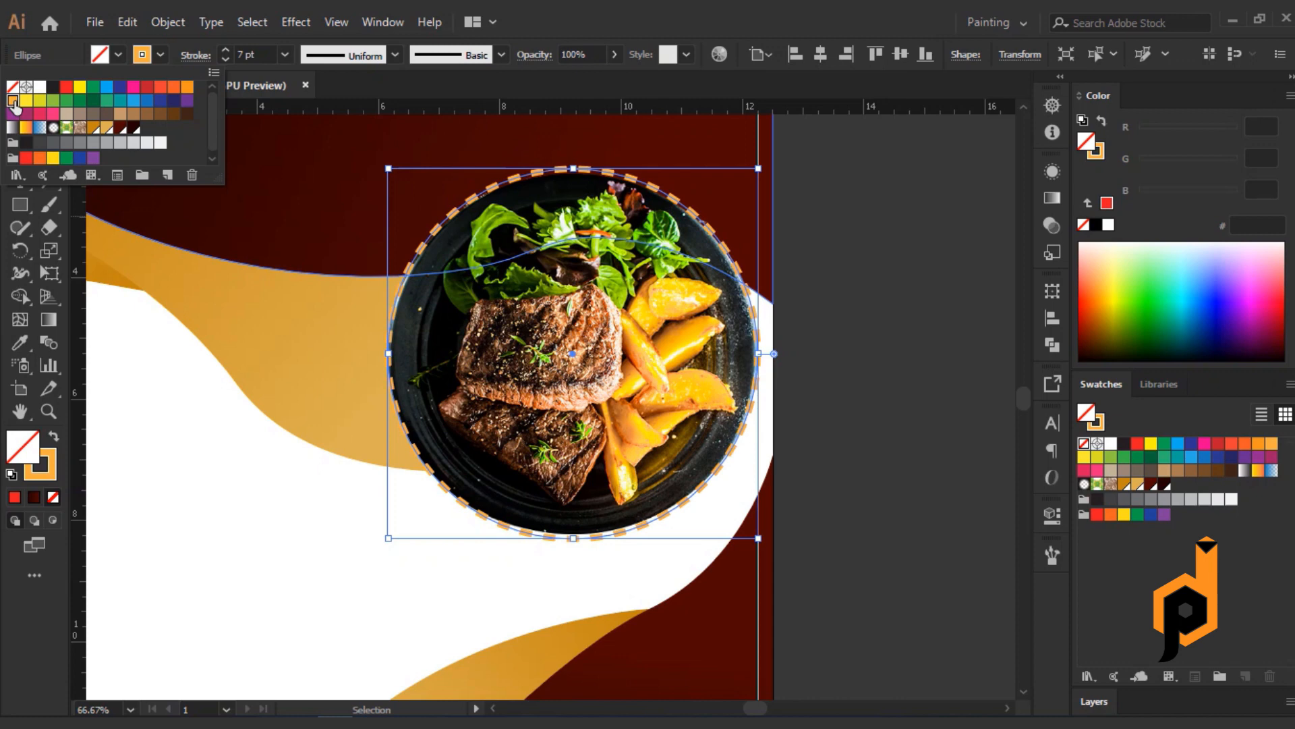
{"action": "key", "text": "Escape"}
{"action": "left_click", "coordinate": [956, 487]}
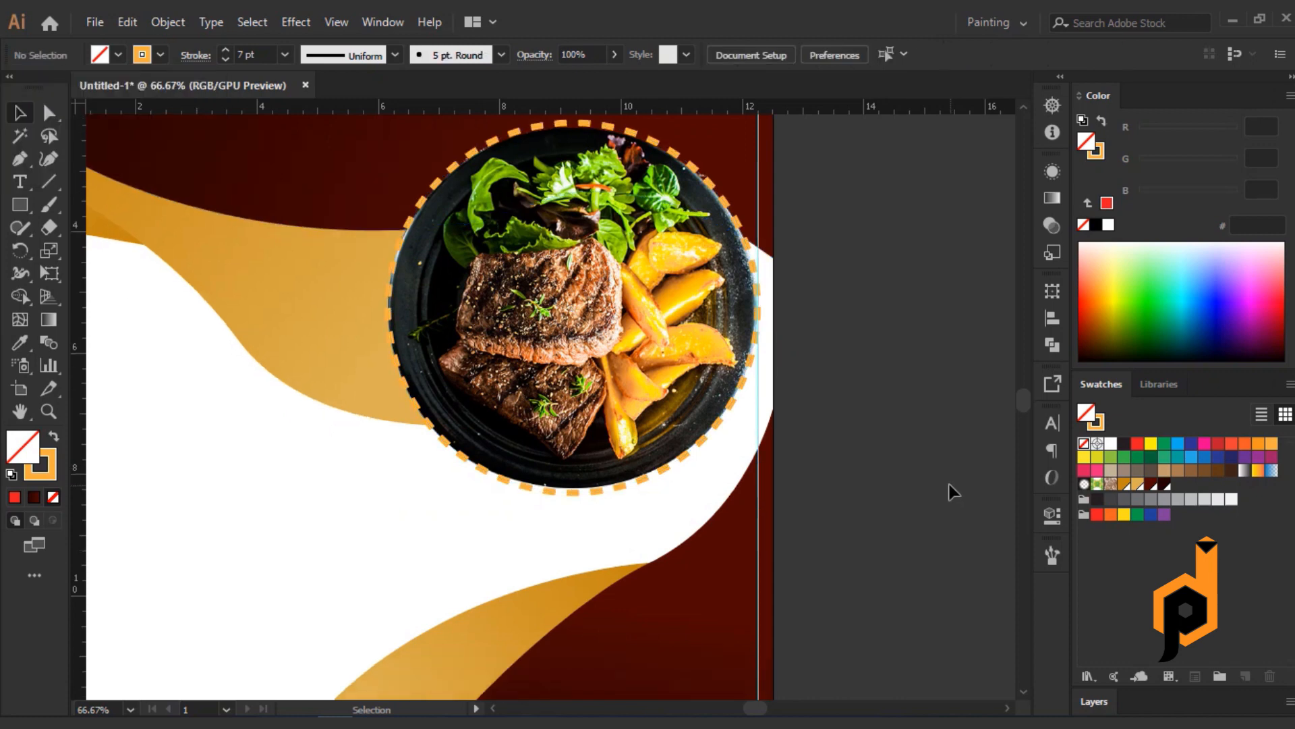
Start a Drop Shadow effect on the circular clip group with the plate photo and turn on its preview
{"action": "scroll", "coordinate": [948, 484], "scroll_direction": "down", "scroll_amount": 1}
{"action": "scroll", "coordinate": [943, 480], "scroll_direction": "up", "scroll_amount": 1}
{"action": "left_click", "coordinate": [649, 386]}
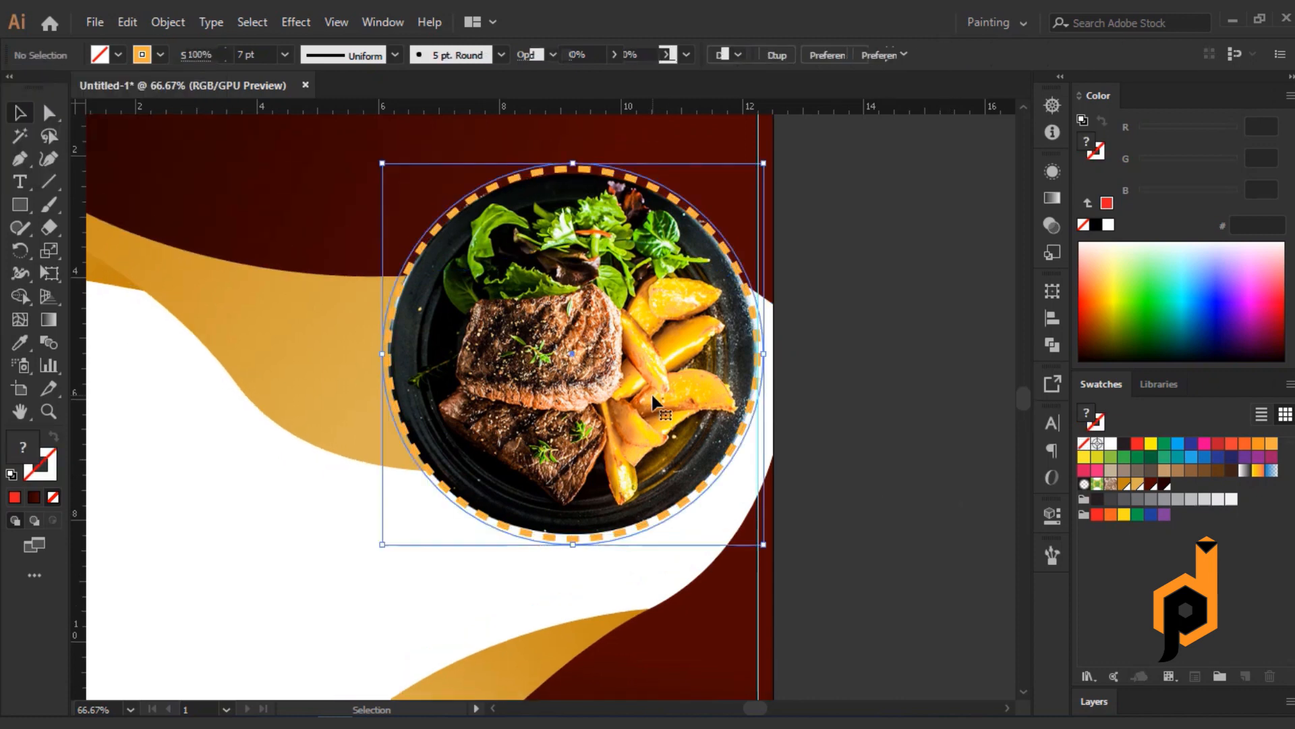
{"action": "left_click", "coordinate": [297, 22]}
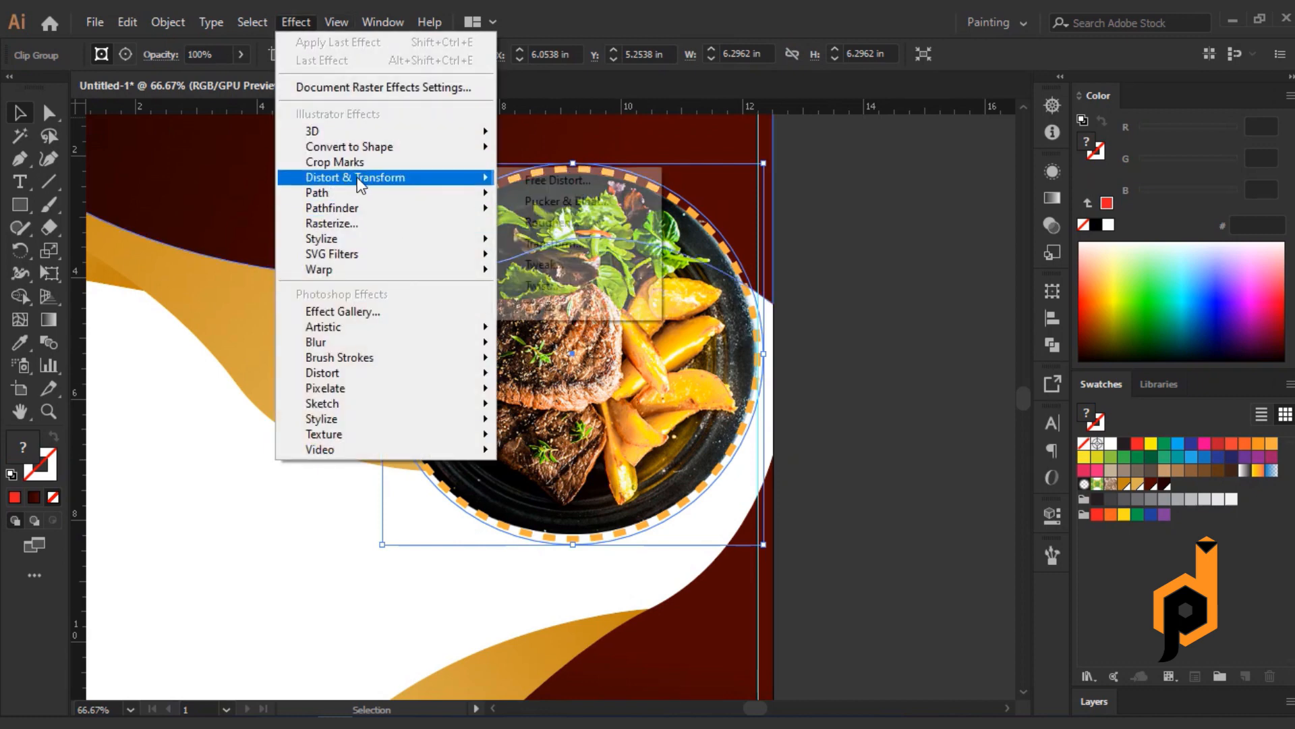
{"action": "mouse_move", "coordinate": [369, 264]}
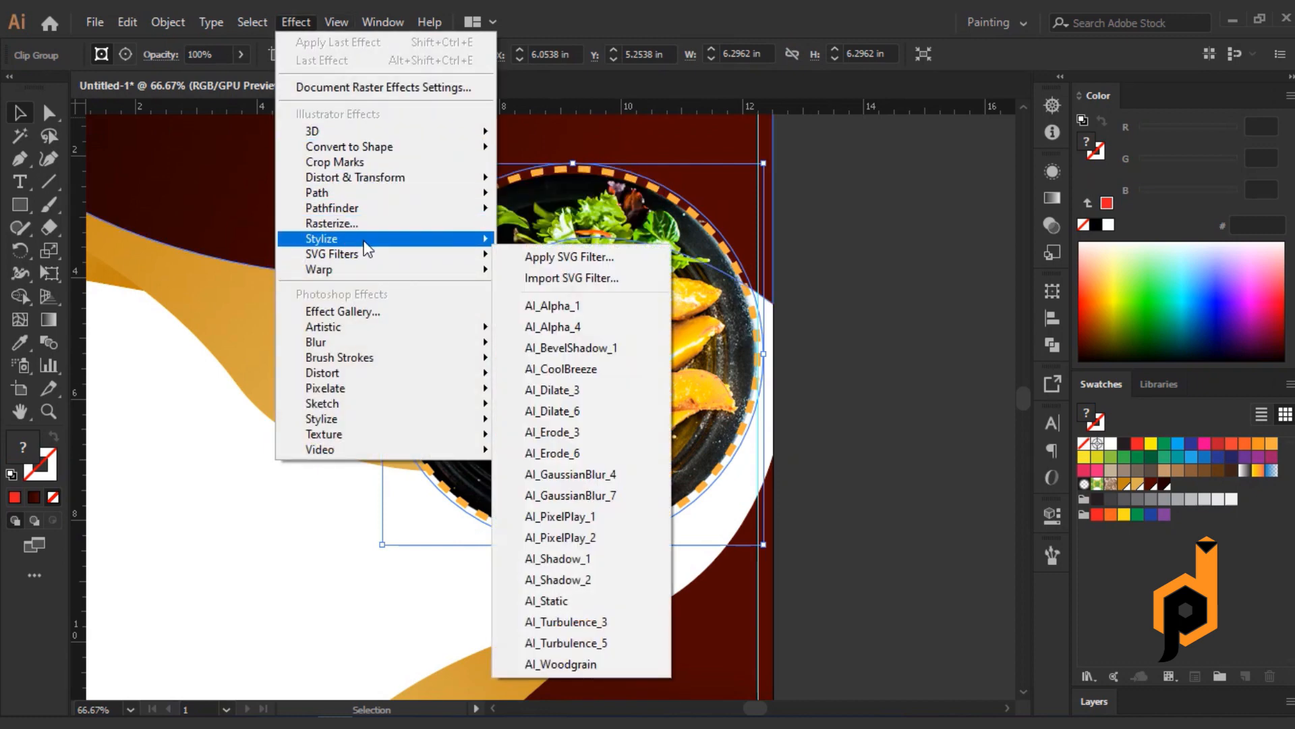
{"action": "mouse_move", "coordinate": [331, 238]}
{"action": "left_click", "coordinate": [547, 244]}
{"action": "left_click", "coordinate": [953, 548]}
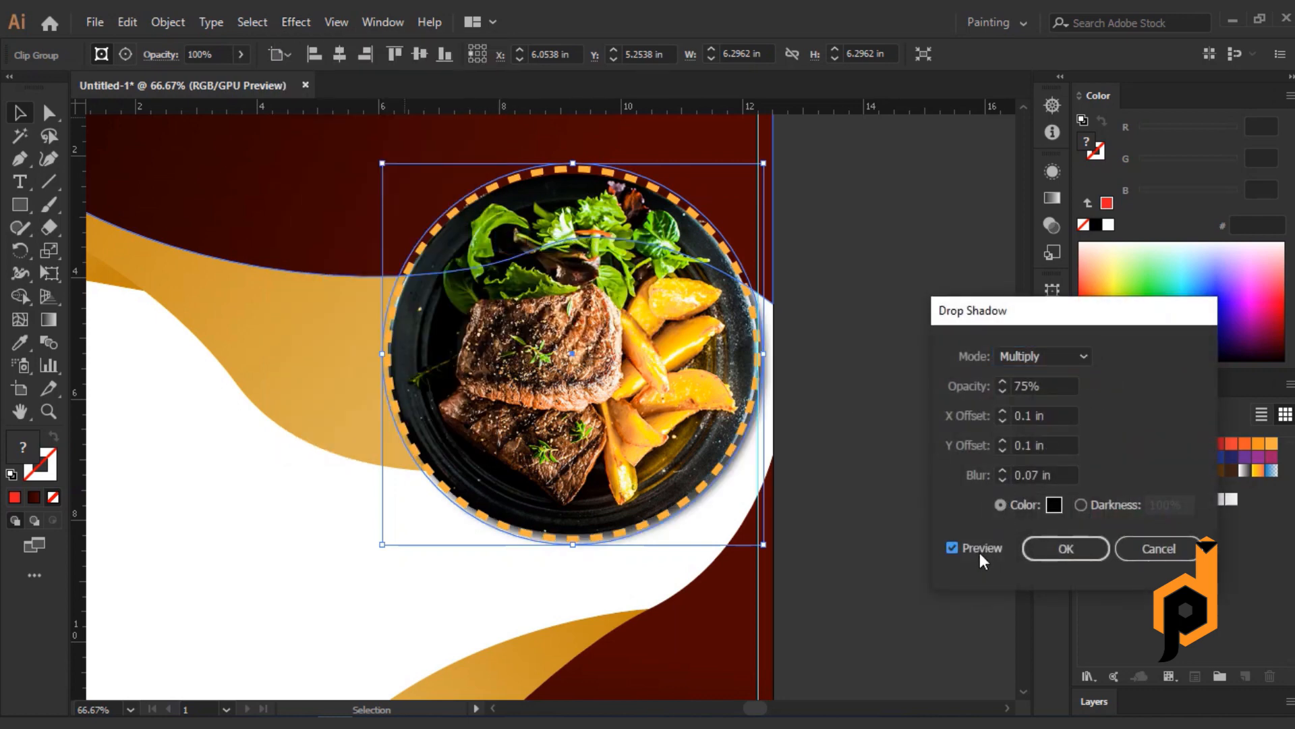
Set the drop shadow's Y offset to 0.1 in and blur to 0.3 in, apply it and deselect the plate
{"action": "triple_click", "coordinate": [1047, 443]}
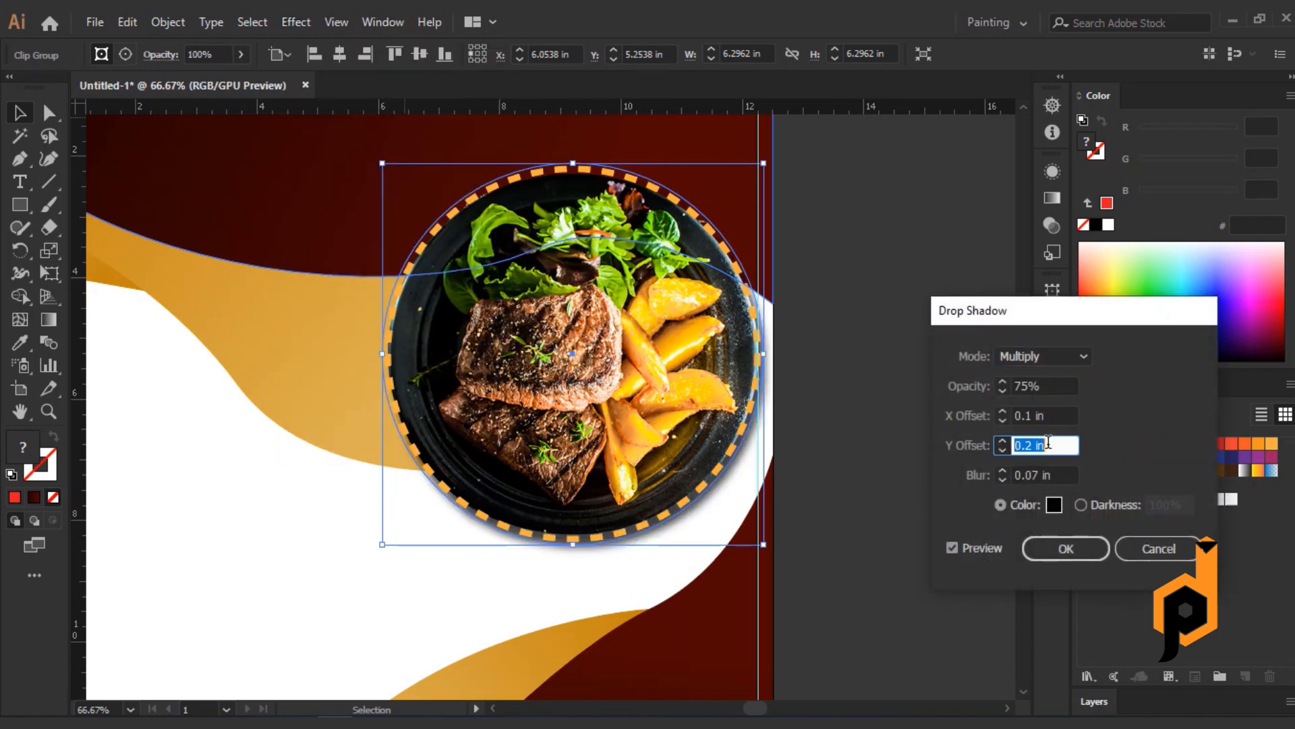
{"action": "left_click", "coordinate": [1061, 471]}
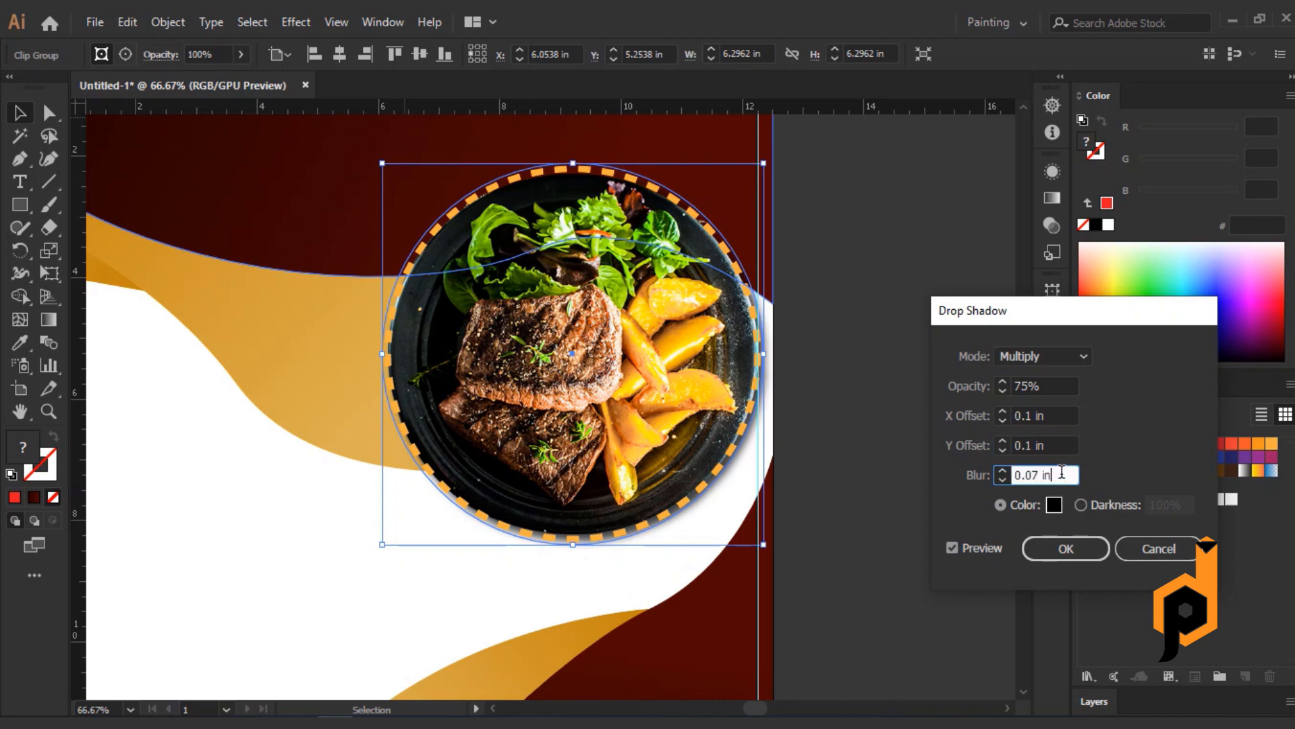
{"action": "scroll", "coordinate": [1062, 471], "scroll_direction": "up", "scroll_amount": 4}
{"action": "scroll", "coordinate": [1064, 475], "scroll_direction": "down", "scroll_amount": 1}
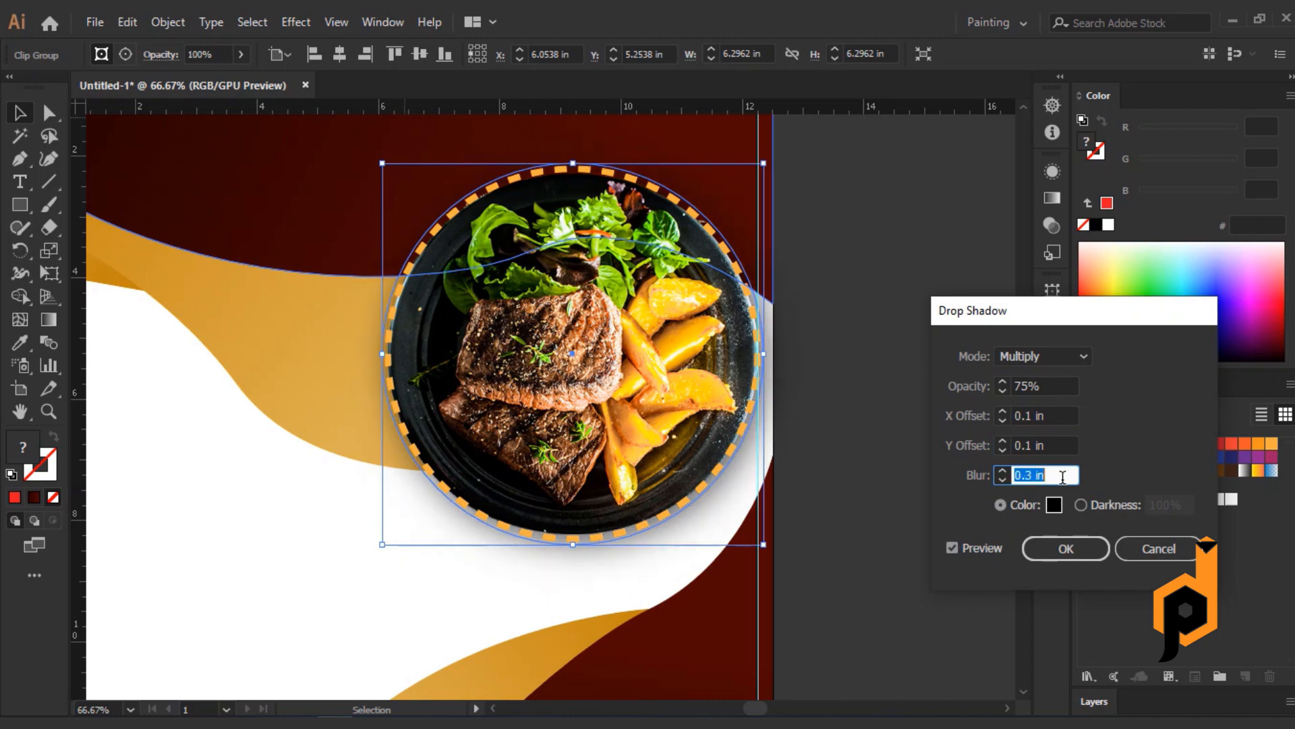
{"action": "left_click", "coordinate": [1062, 554]}
{"action": "left_click", "coordinate": [939, 500]}
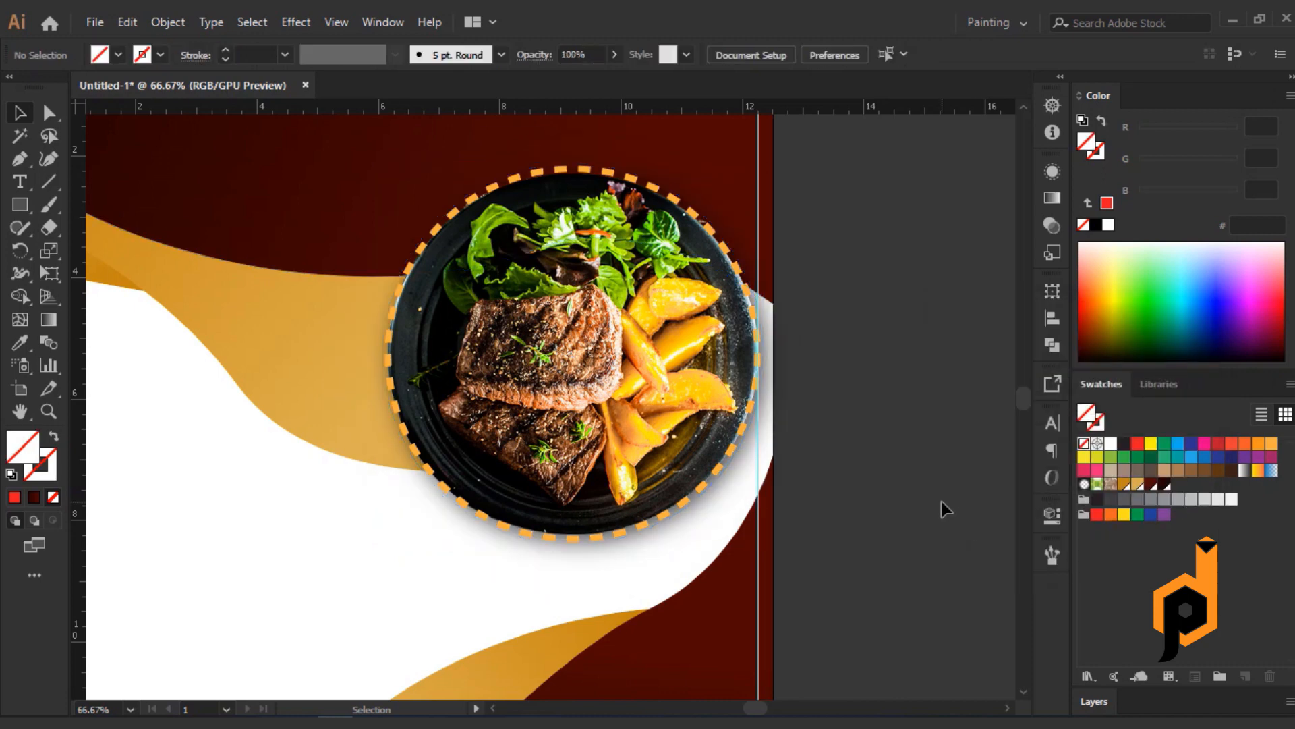
Copy the word "Special" from the Notepad document and paste it as point text on the upper dark red area
{"action": "key", "text": "ctrl+minus"}
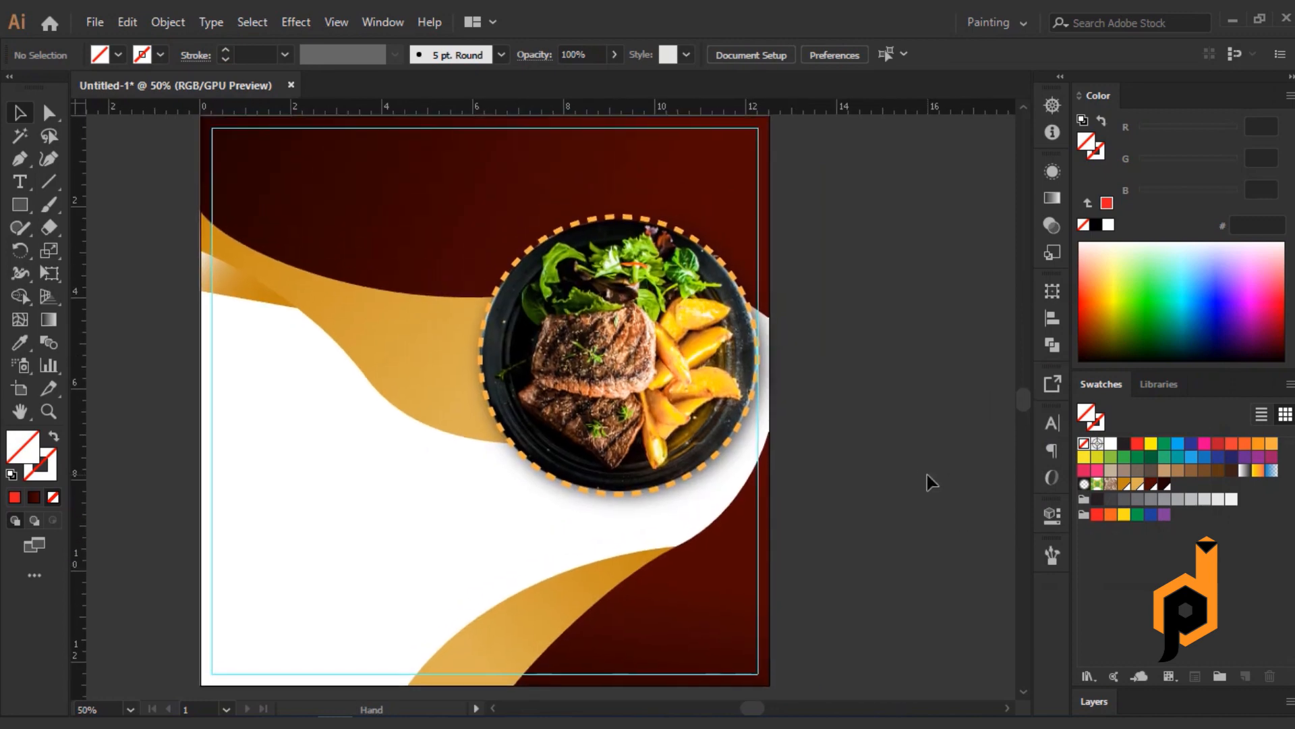
{"action": "key", "text": "t"}
{"action": "key", "text": "alt+Tab"}
{"action": "right_click", "coordinate": [518, 205]}
{"action": "left_click", "coordinate": [546, 265]}
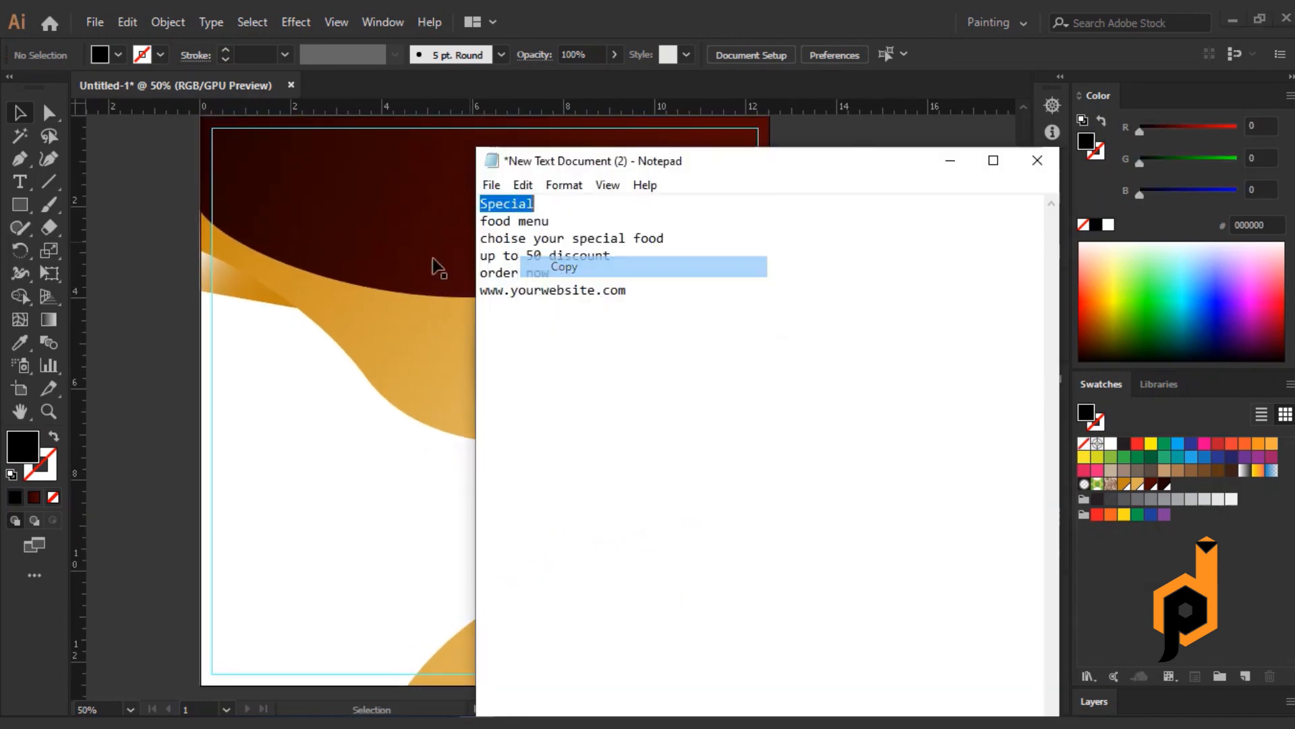
{"action": "left_click", "coordinate": [15, 184]}
{"action": "left_click", "coordinate": [355, 169]}
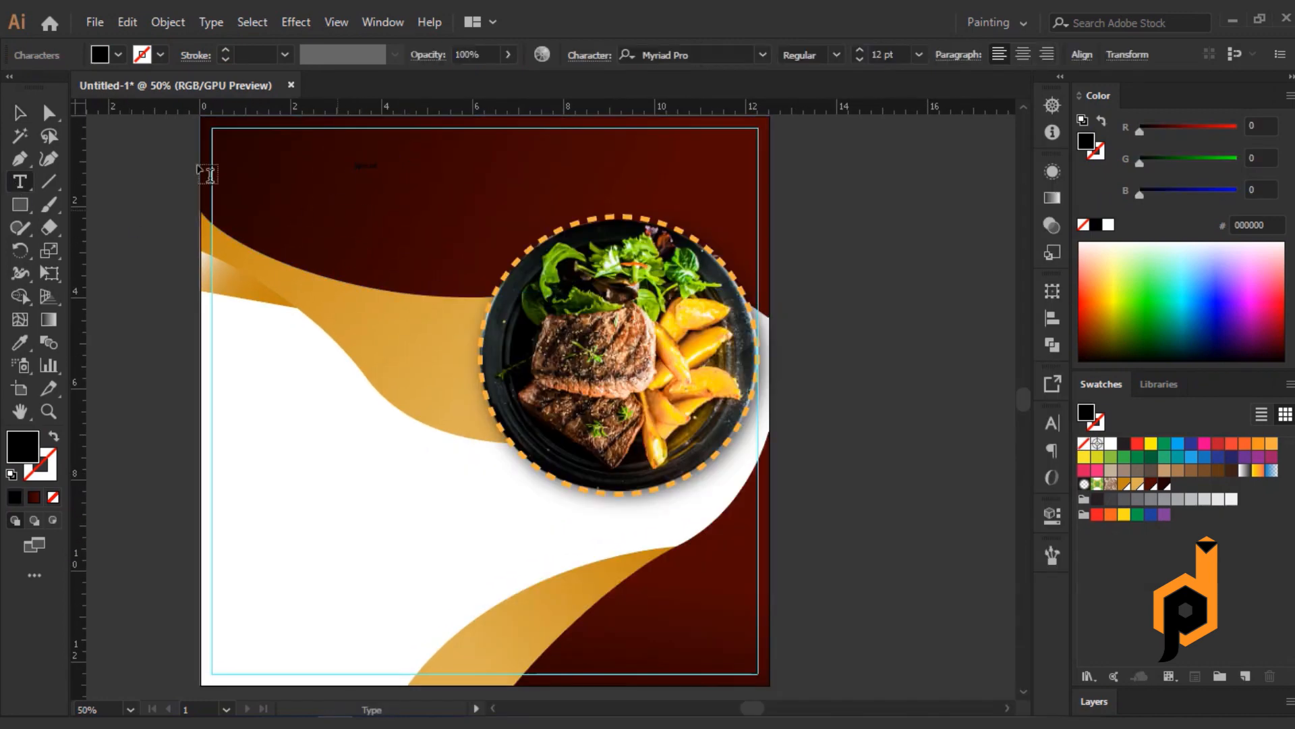
Format the "Special" text in white with the Cream Cake font at 76 pt
{"action": "left_click", "coordinate": [919, 54]}
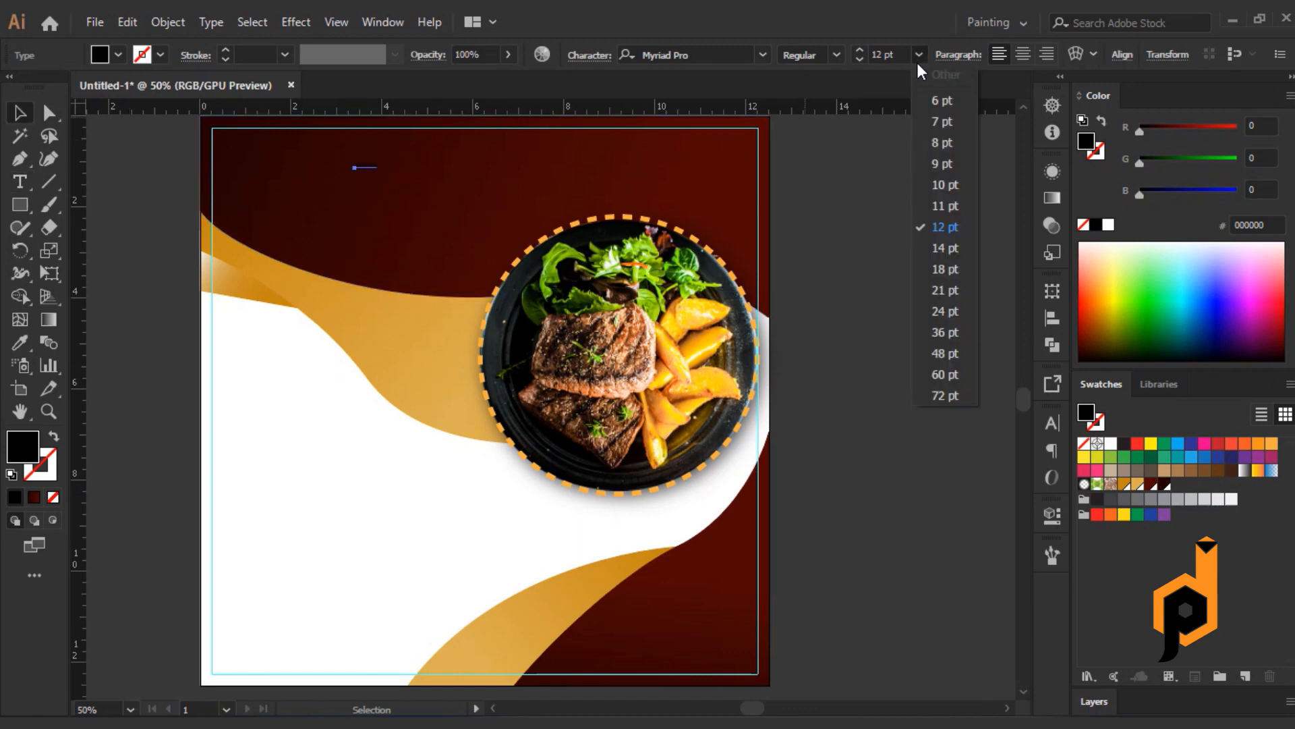
{"action": "left_click", "coordinate": [944, 353]}
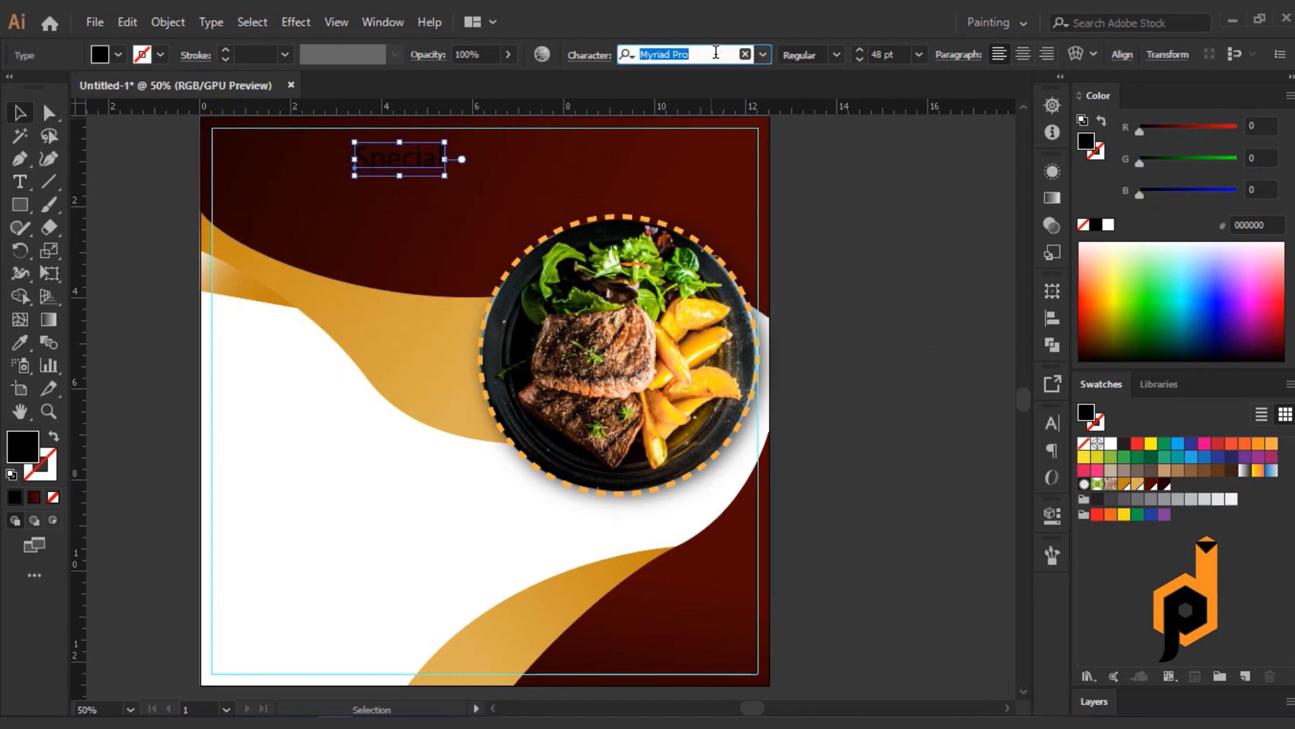
{"action": "type", "text": "cre"}
{"action": "left_click", "coordinate": [845, 148]}
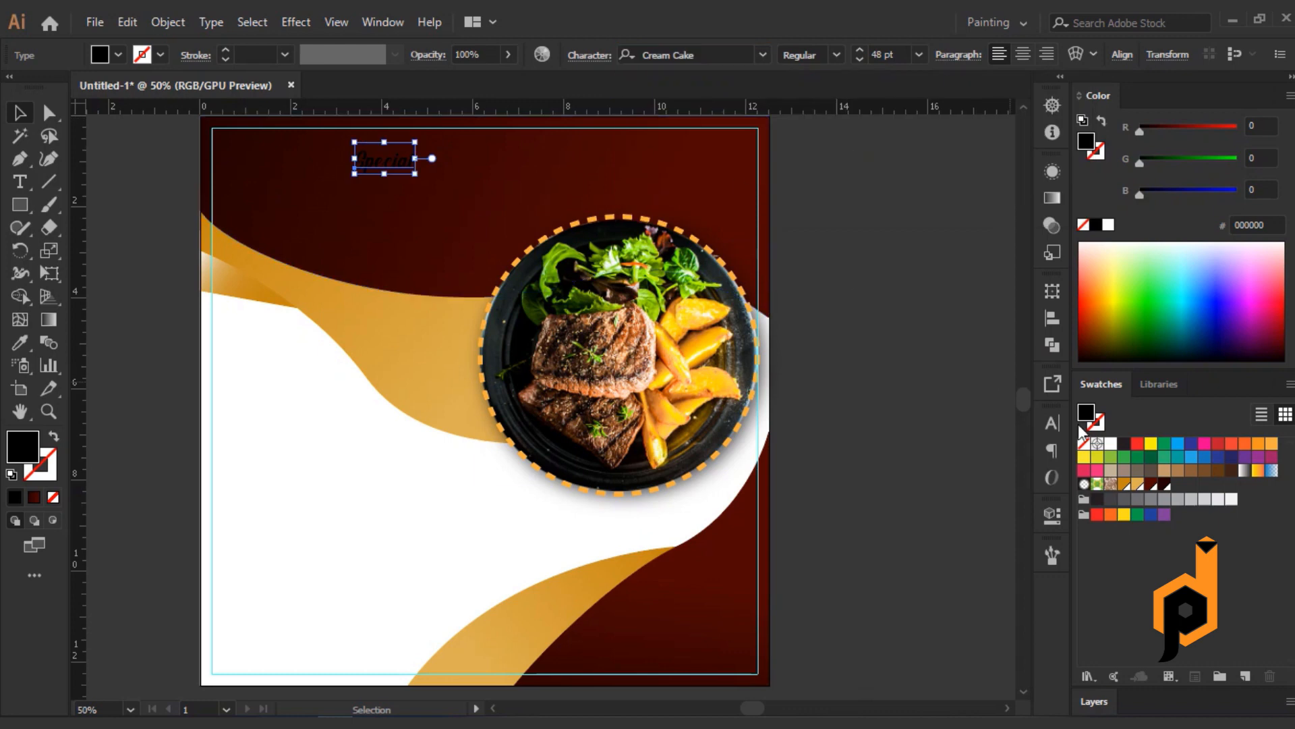
{"action": "left_click", "coordinate": [1111, 443]}
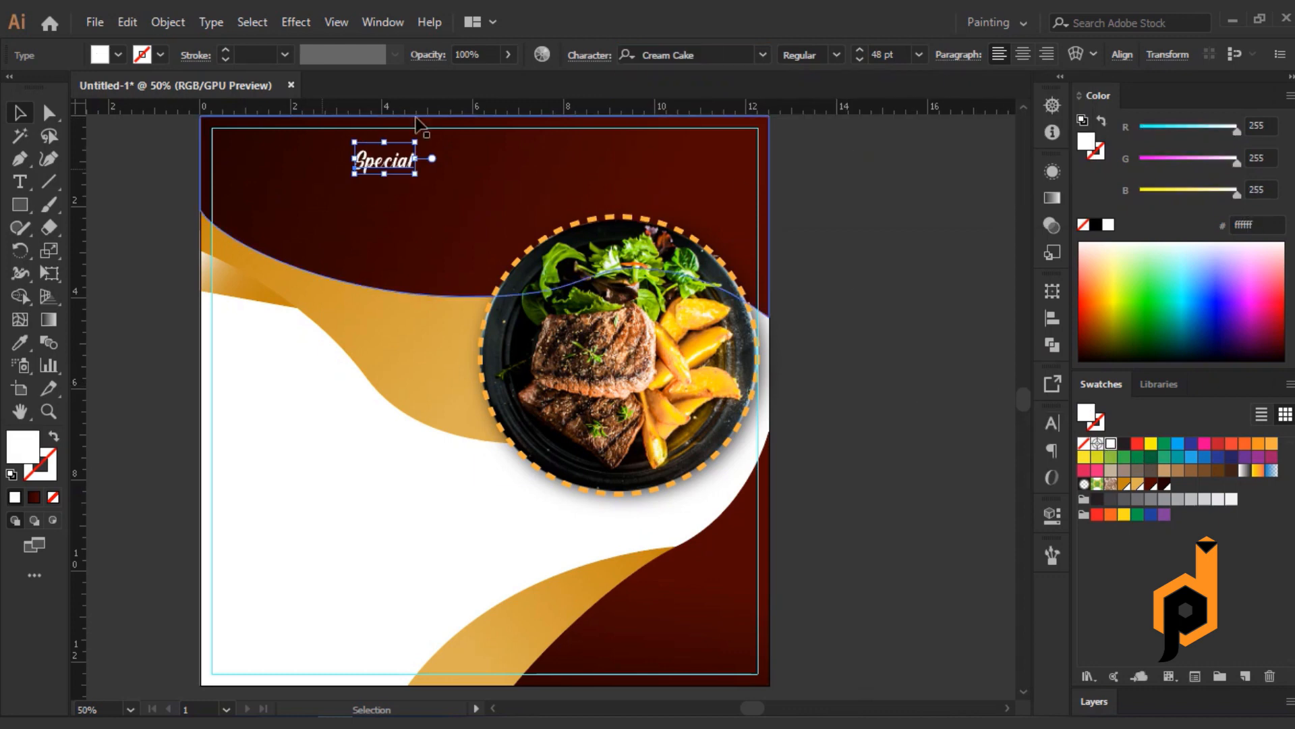
{"action": "scroll", "coordinate": [894, 51], "scroll_direction": "up", "scroll_amount": 10}
{"action": "scroll", "coordinate": [894, 51], "scroll_direction": "up", "scroll_amount": 4}
{"action": "scroll", "coordinate": [871, 289], "scroll_direction": "up", "scroll_amount": 3}
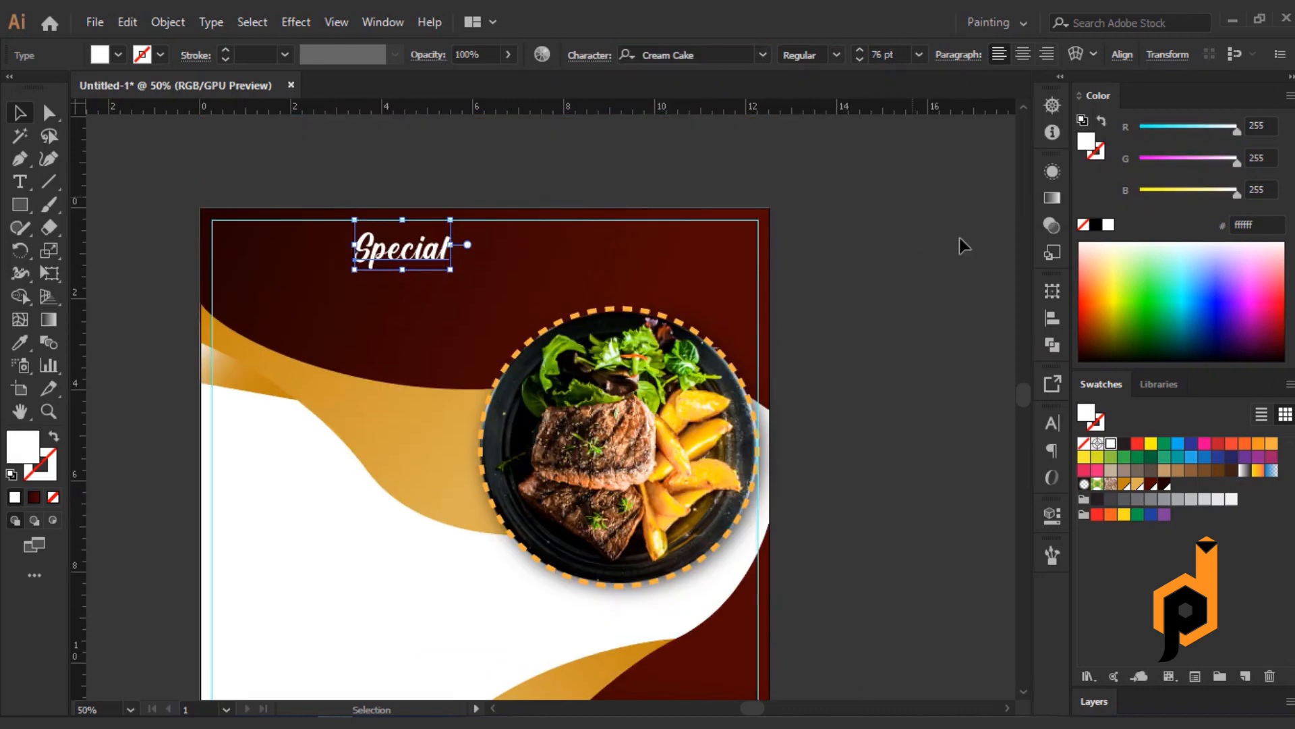
Centre the "Special" heading horizontally on the artboard and nudge it slightly upward
{"action": "left_click", "coordinate": [1054, 322]}
{"action": "left_click", "coordinate": [862, 333]}
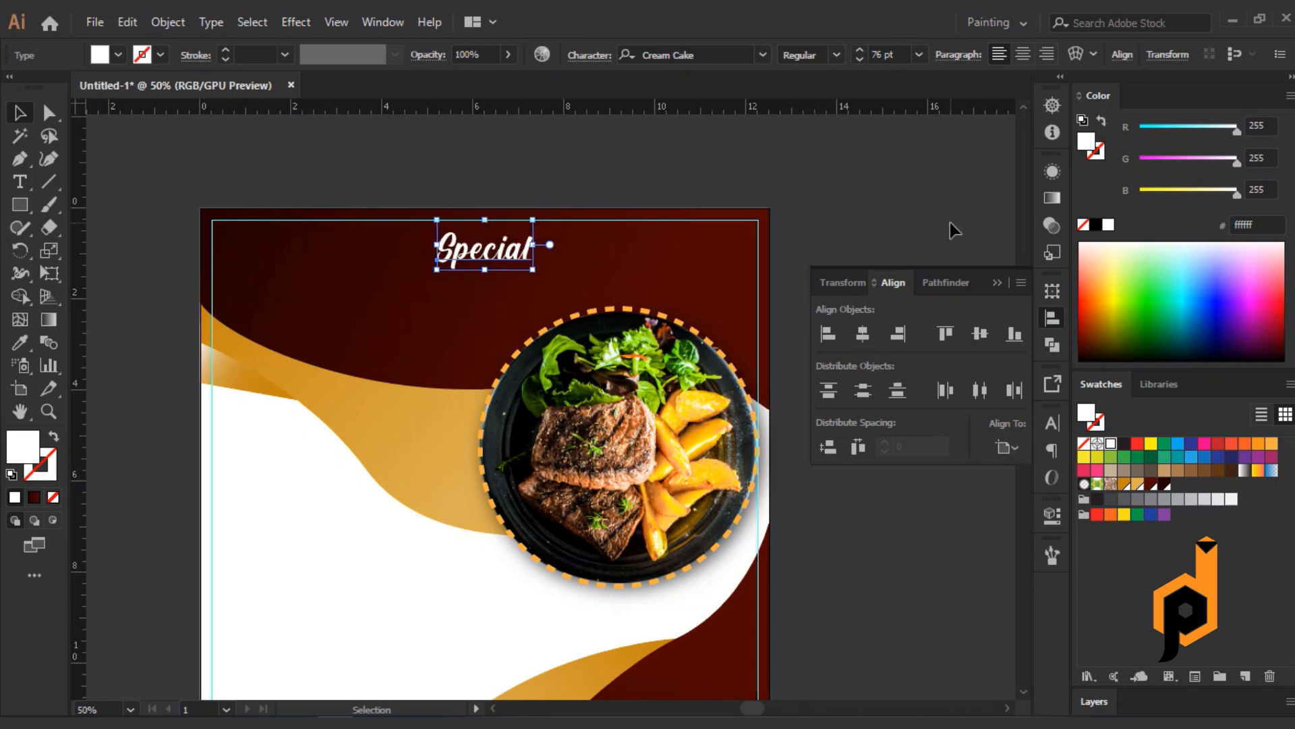
{"action": "key", "text": "shift+Up"}
{"action": "left_click", "coordinate": [928, 226]}
Enlarge the "Special" heading to 79 pt and deselect it
{"action": "left_click", "coordinate": [478, 259]}
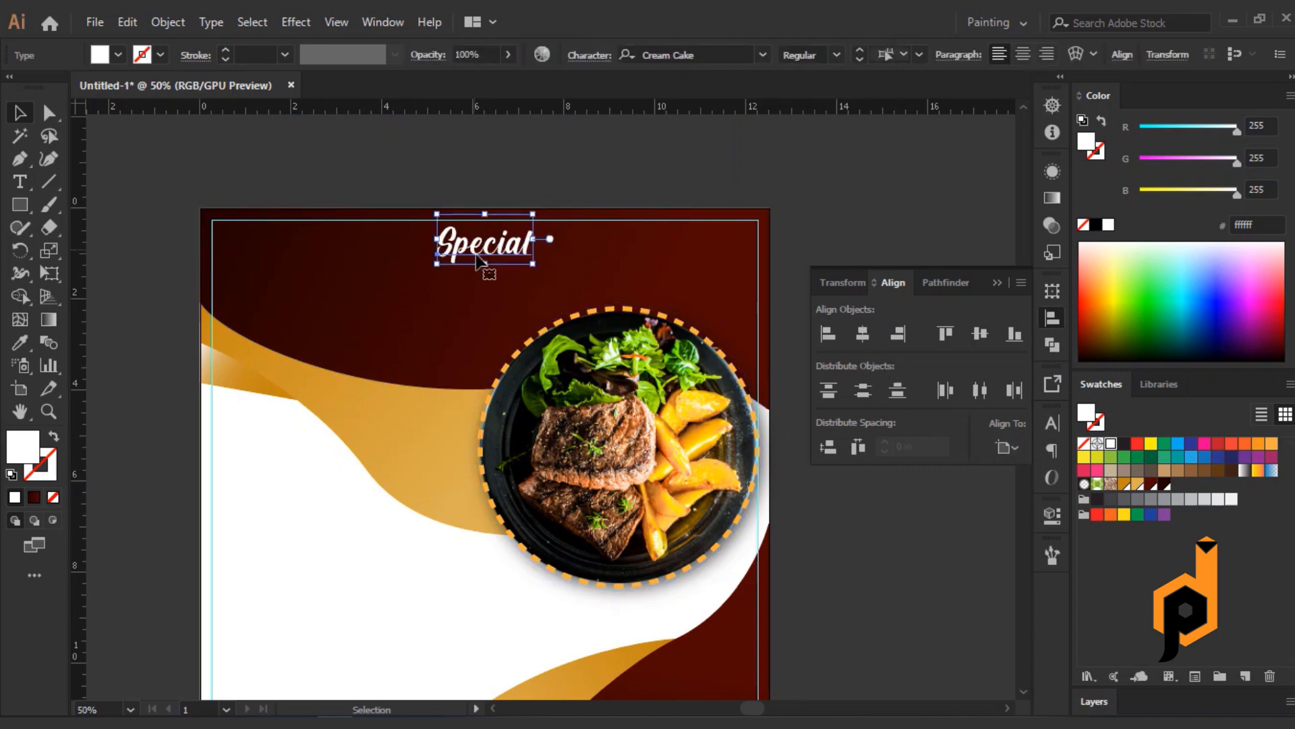
{"action": "scroll", "coordinate": [893, 56], "scroll_direction": "up", "scroll_amount": 1}
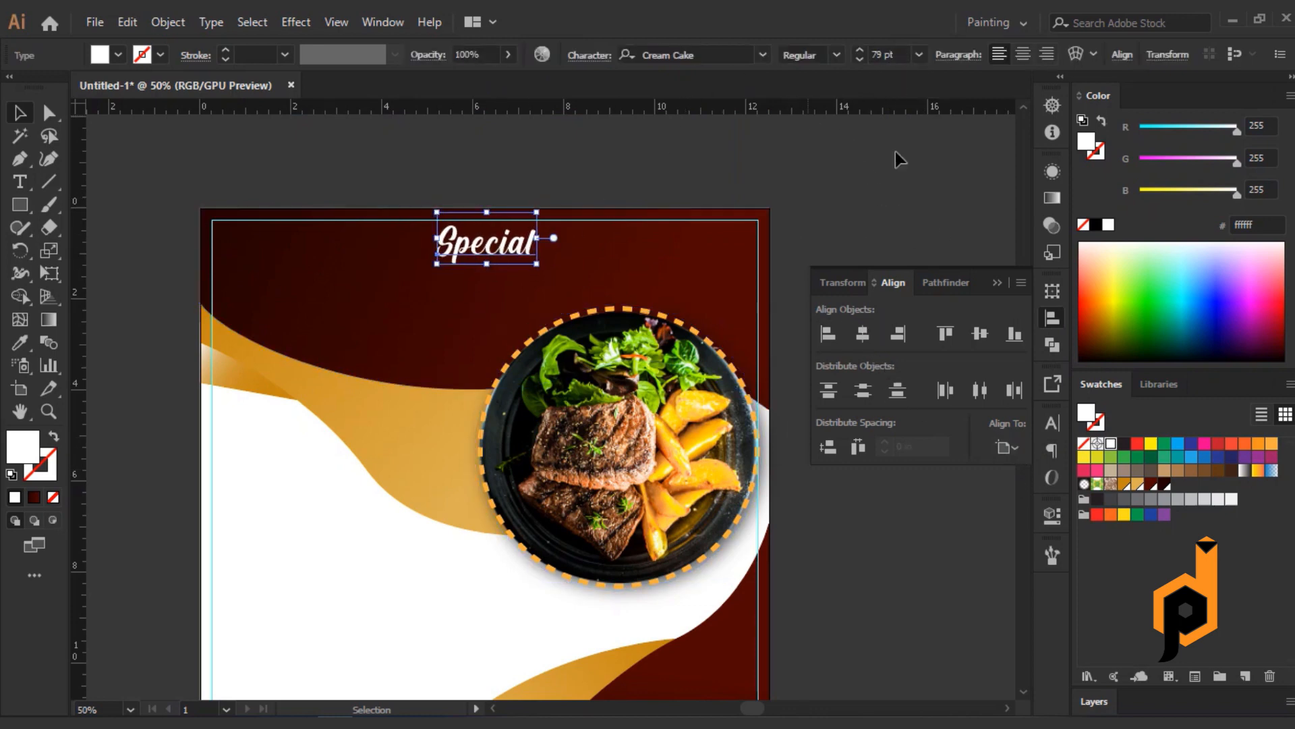
{"action": "left_click", "coordinate": [896, 151]}
Move the Shopee Food logo into the artboard's upper-right corner, inside the margin guides
{"action": "scroll", "coordinate": [805, 212], "scroll_direction": "down", "scroll_amount": 1}
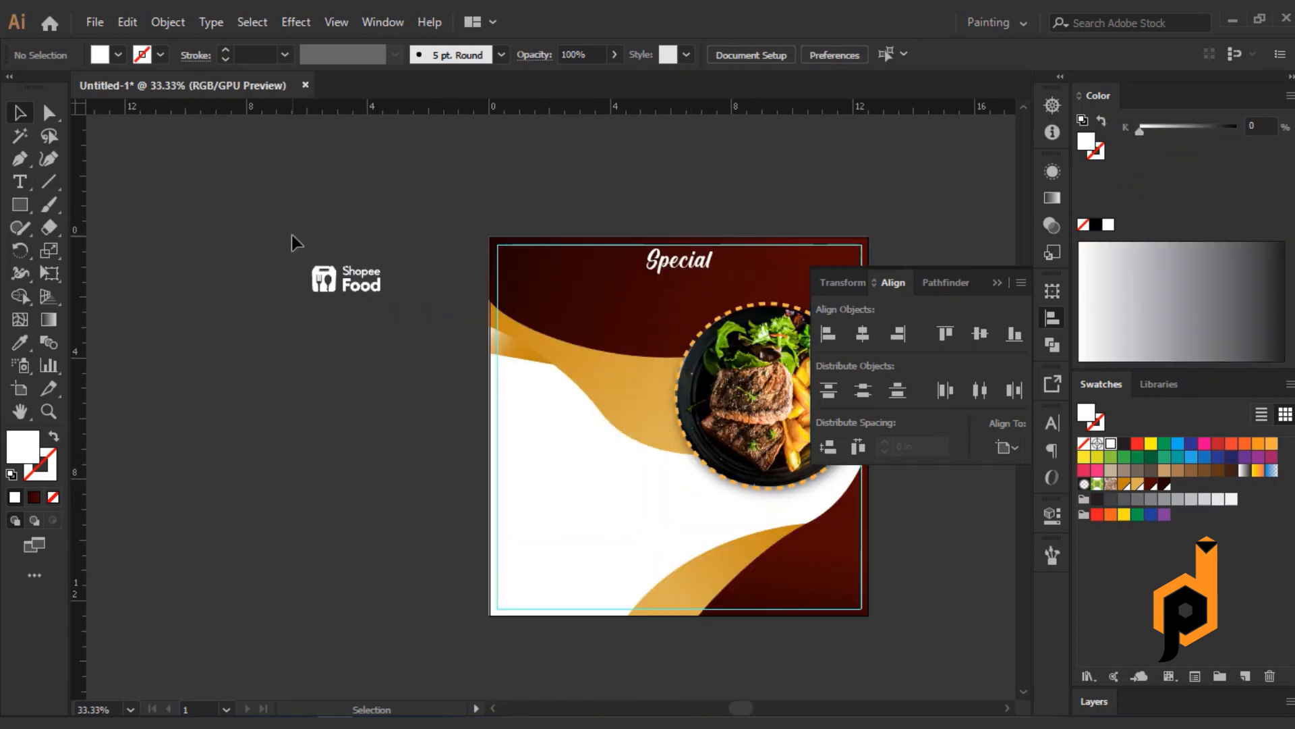
{"action": "left_click_drag", "start_coordinate": [292, 235], "coordinate": [238, 374]}
{"action": "left_click_drag", "start_coordinate": [179, 302], "coordinate": [655, 292]}
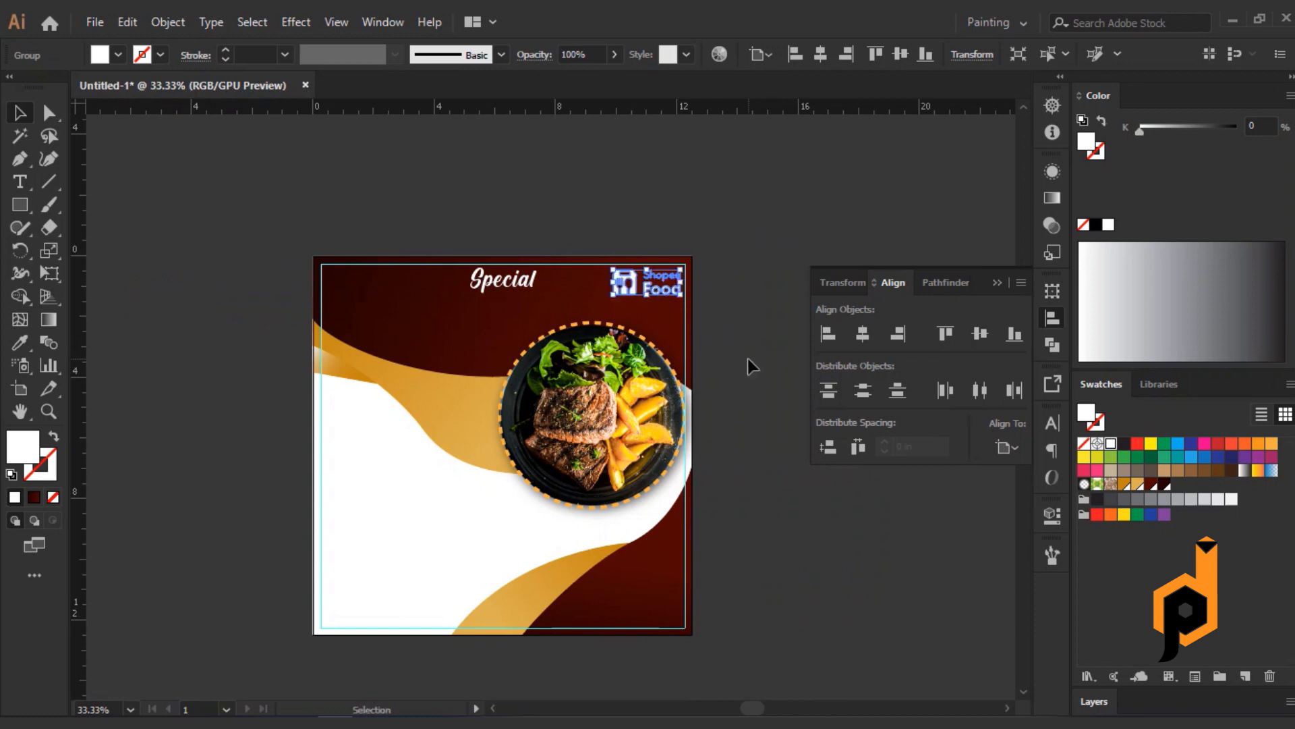
{"action": "scroll", "coordinate": [691, 267], "scroll_direction": "up", "scroll_amount": 1}
{"action": "left_click", "coordinate": [756, 257]}
{"action": "scroll", "coordinate": [466, 317], "scroll_direction": "up", "scroll_amount": 1}
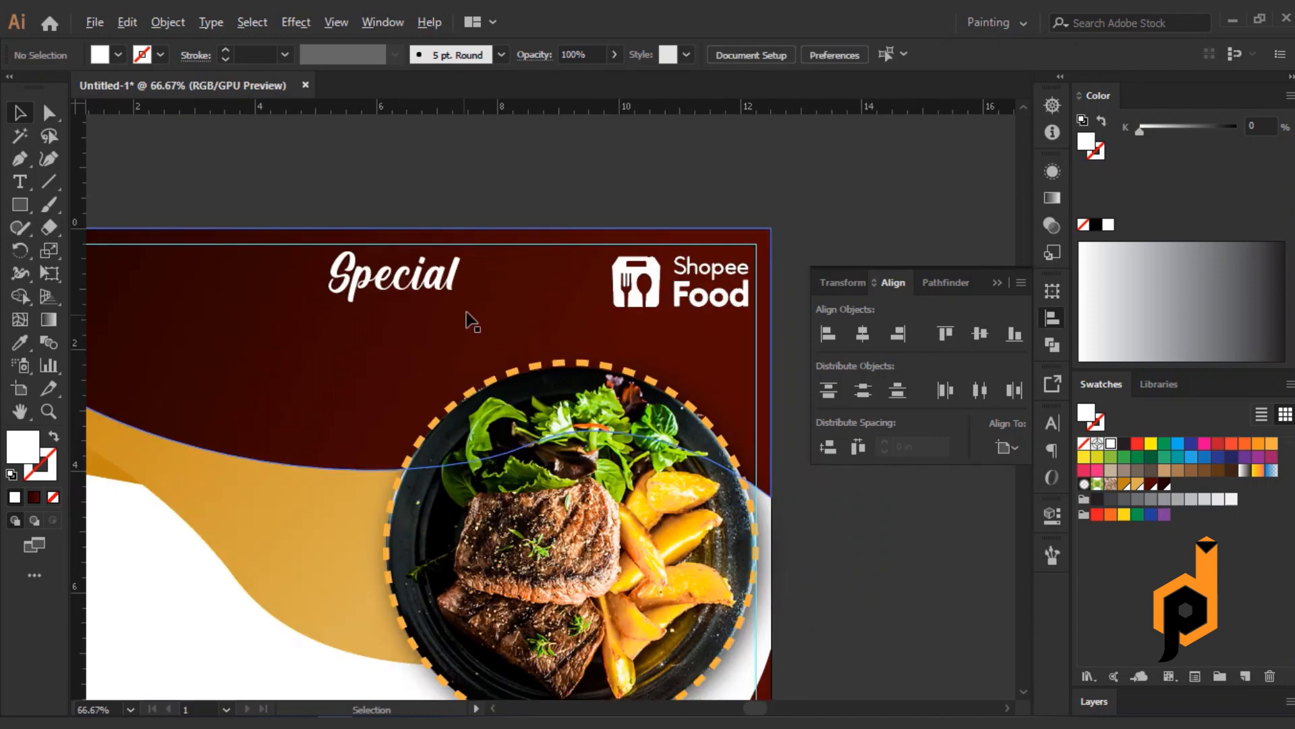
{"action": "scroll", "coordinate": [461, 282], "scroll_direction": "up", "scroll_amount": 1}
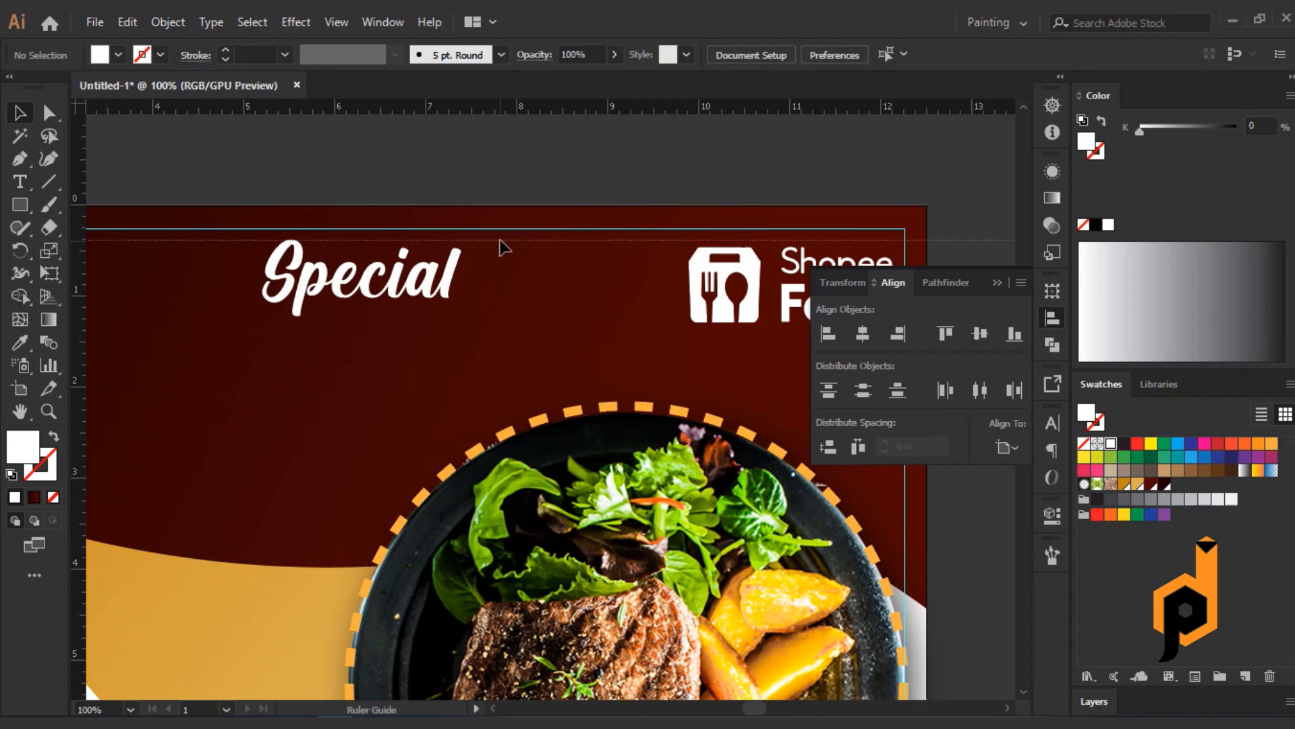
Move the Shopee Food logo up against the horizontal guide across the headings, and remove that guide
{"action": "left_click", "coordinate": [714, 280]}
{"action": "scroll", "coordinate": [701, 300], "scroll_direction": "up", "scroll_amount": 3}
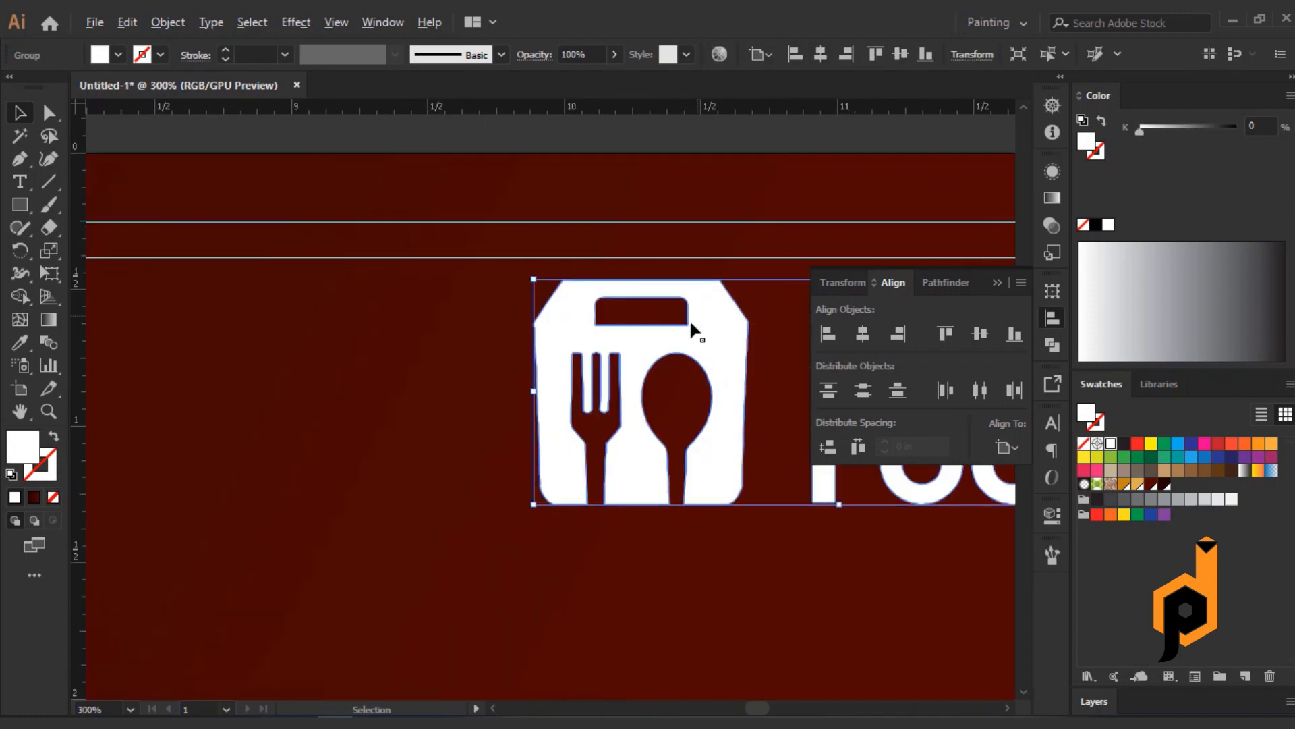
{"action": "left_click_drag", "start_coordinate": [690, 324], "coordinate": [690, 302]}
{"action": "left_click", "coordinate": [732, 140]}
{"action": "scroll", "coordinate": [727, 164], "scroll_direction": "down", "scroll_amount": 4}
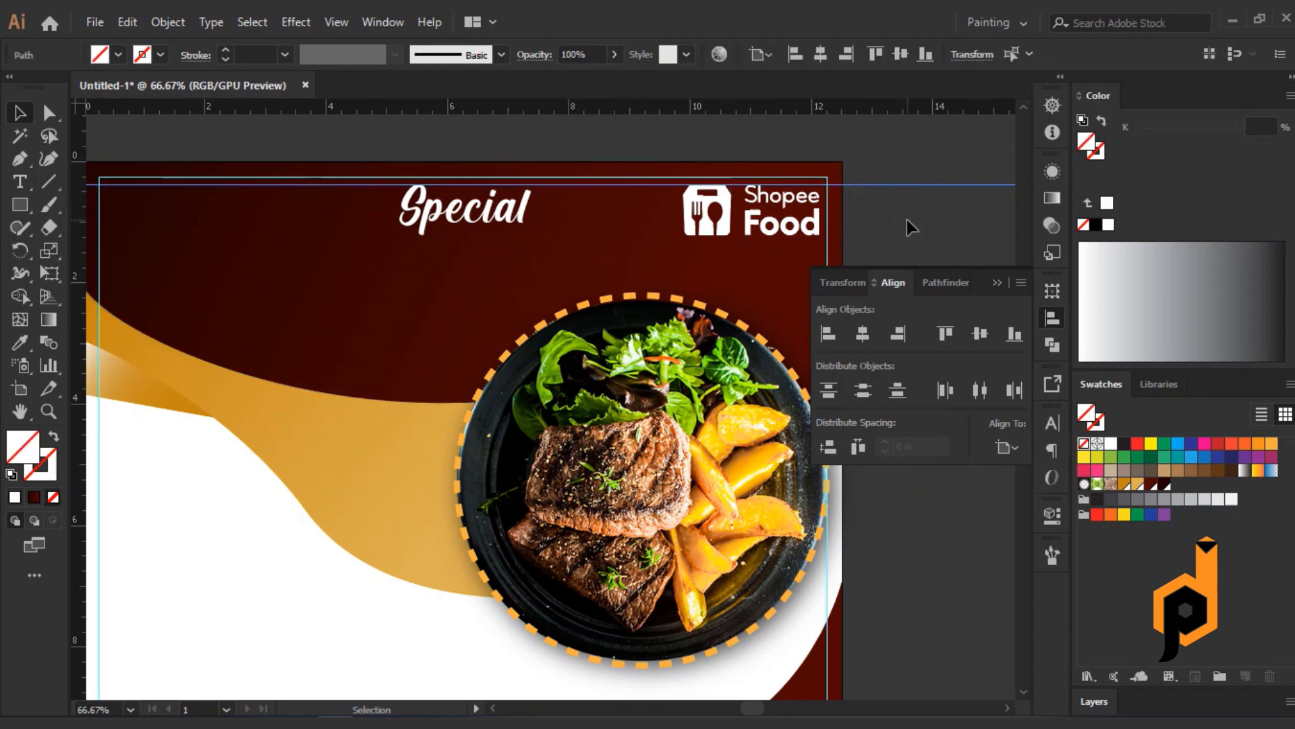
Scale the Shopee Food logo down proportionally, keeping it in the artboard's upper-right corner
{"action": "left_click", "coordinate": [696, 222]}
{"action": "left_click_drag", "start_coordinate": [683, 210], "coordinate": [722, 210]}
{"action": "left_click", "coordinate": [884, 217]}
{"action": "left_click", "coordinate": [747, 219]}
{"action": "left_click", "coordinate": [879, 218]}
{"action": "scroll", "coordinate": [879, 218], "scroll_direction": "down", "scroll_amount": 1}
{"action": "left_click_drag", "start_coordinate": [224, 384], "coordinate": [214, 364]}
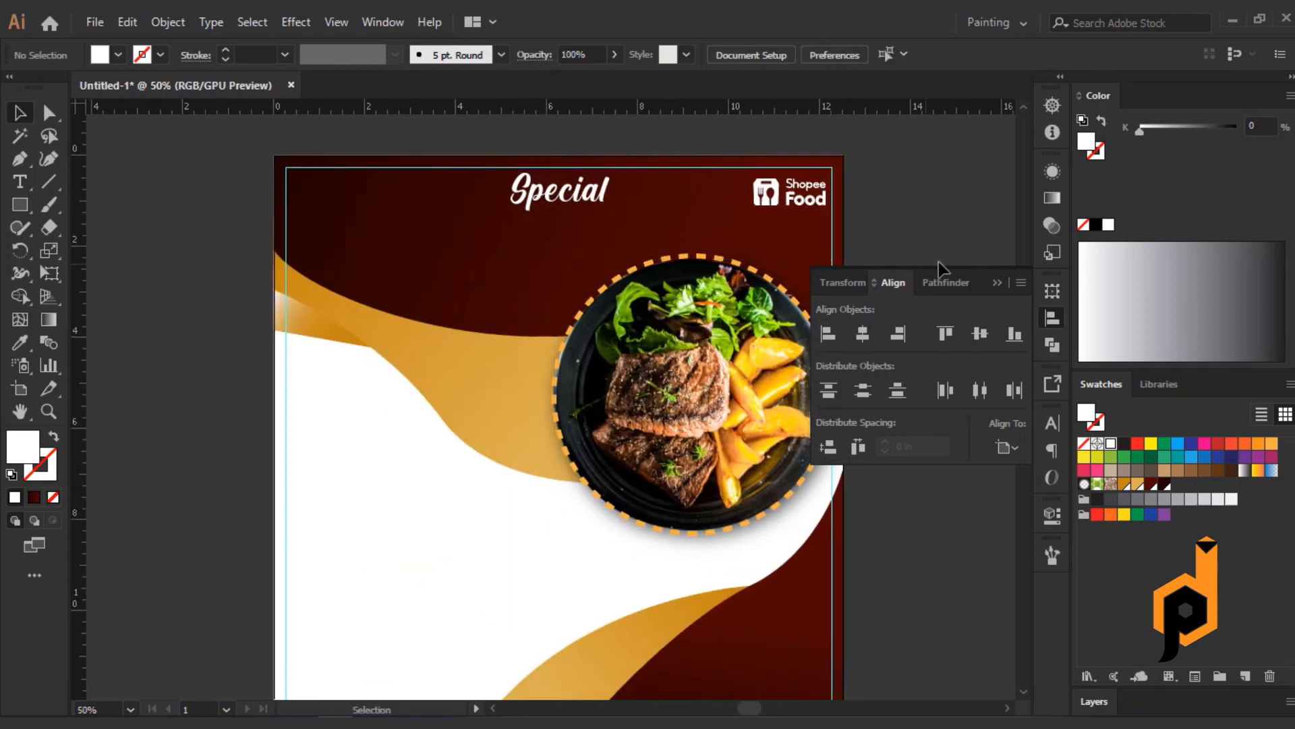
Copy "food menu" from the Notepad document and paste it as a new text object beneath the "Special" heading
{"action": "left_click", "coordinate": [997, 284]}
{"action": "key", "text": "alt+Tab"}
{"action": "left_click_drag", "start_coordinate": [425, 223], "coordinate": [481, 222]}
{"action": "right_click", "coordinate": [481, 222]}
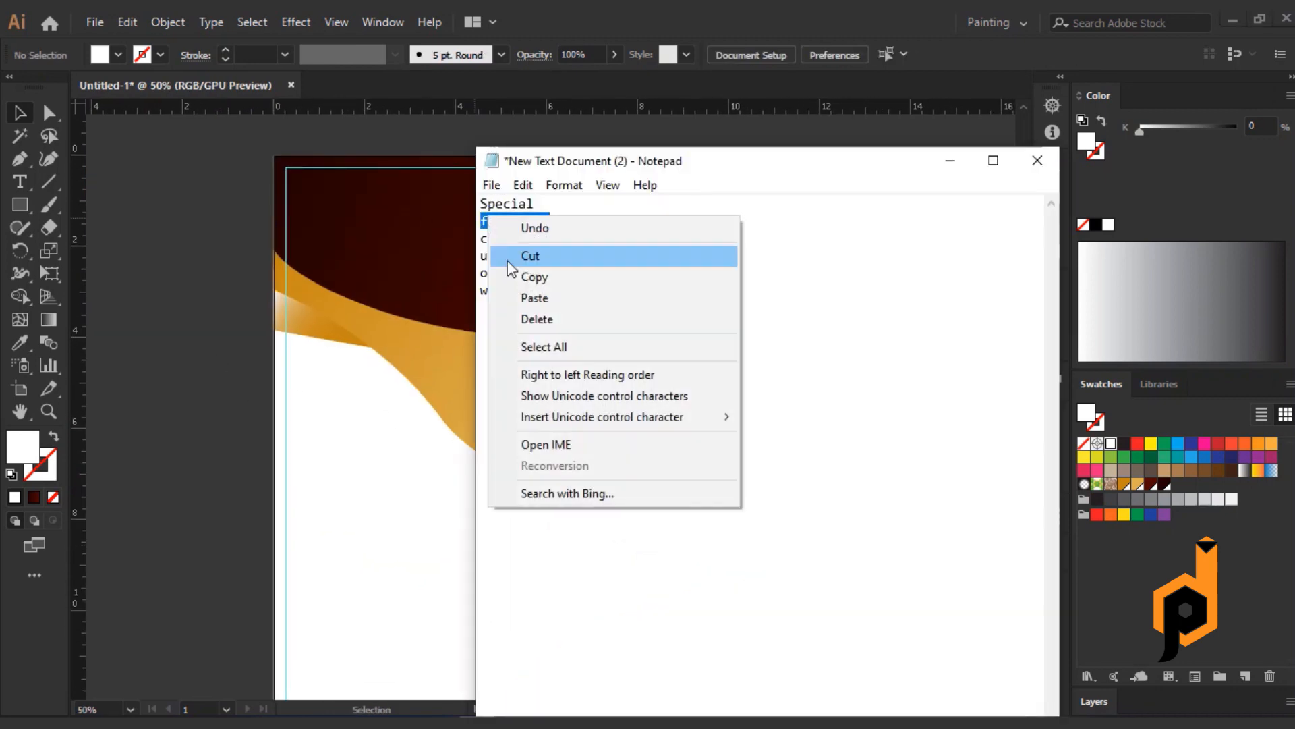
{"action": "left_click", "coordinate": [510, 276]}
{"action": "left_click", "coordinate": [20, 181]}
{"action": "left_click", "coordinate": [367, 225]}
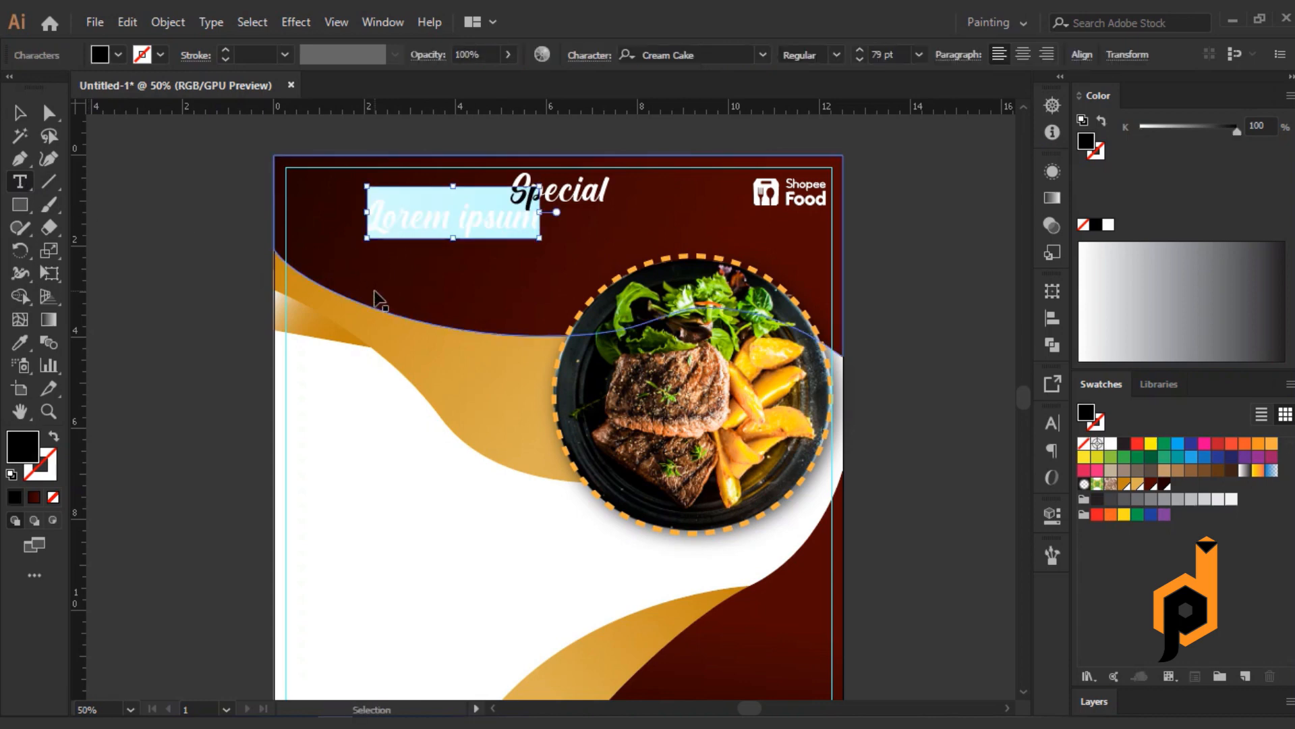
{"action": "key", "text": "ctrl+v"}
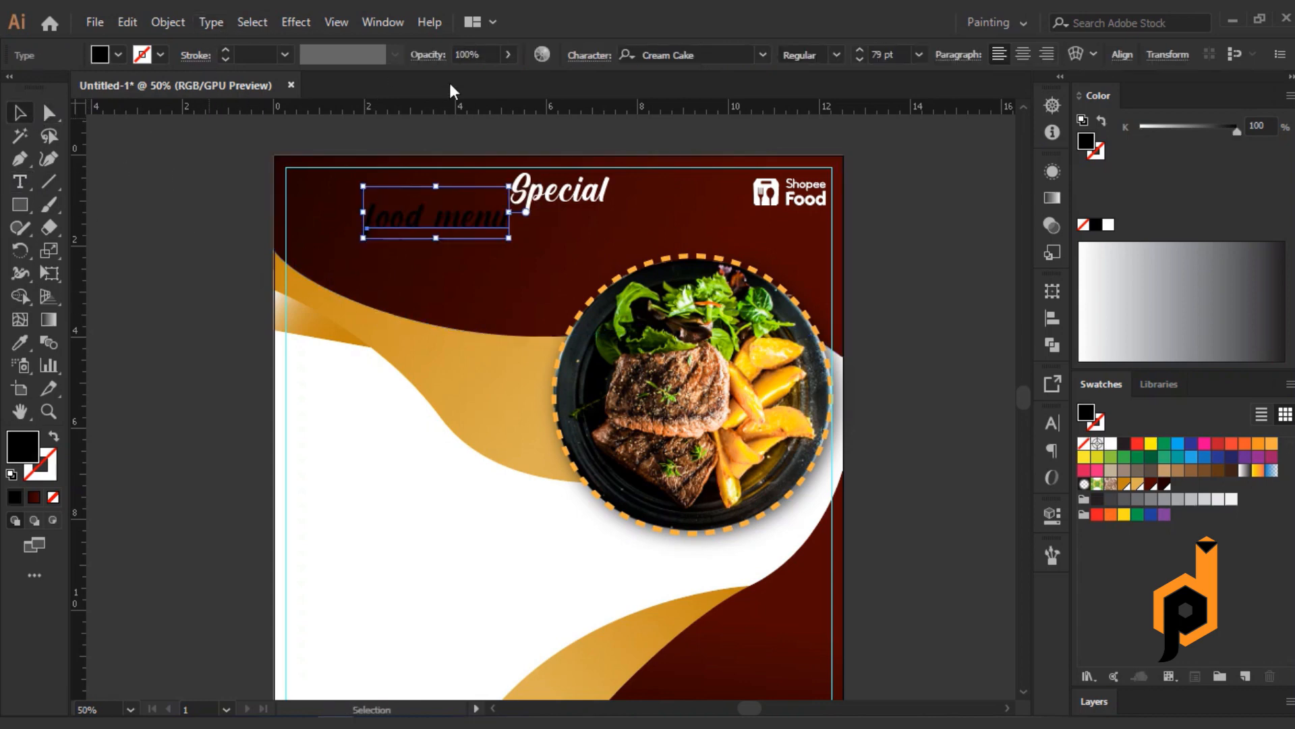
Format the "food menu" text in Bebas Neue Bold with a white fill
{"action": "left_click", "coordinate": [741, 54]}
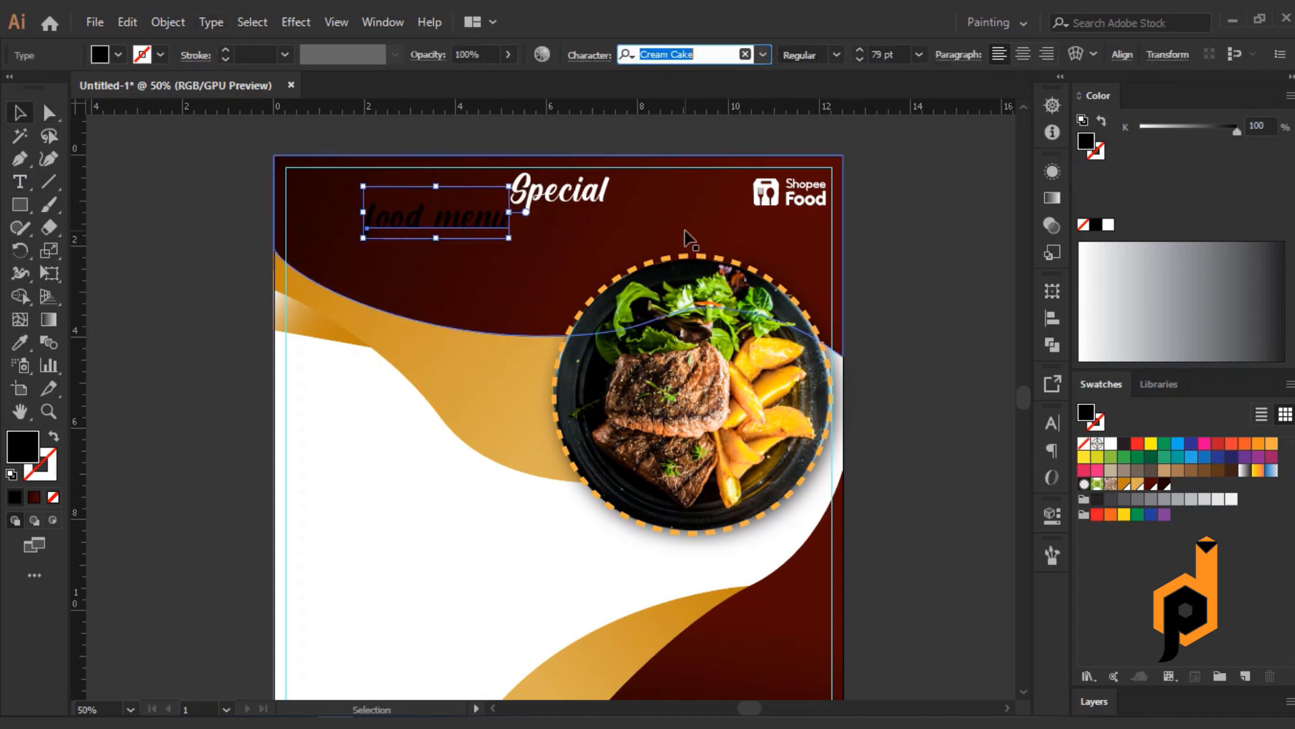
{"action": "type", "text": "be"}
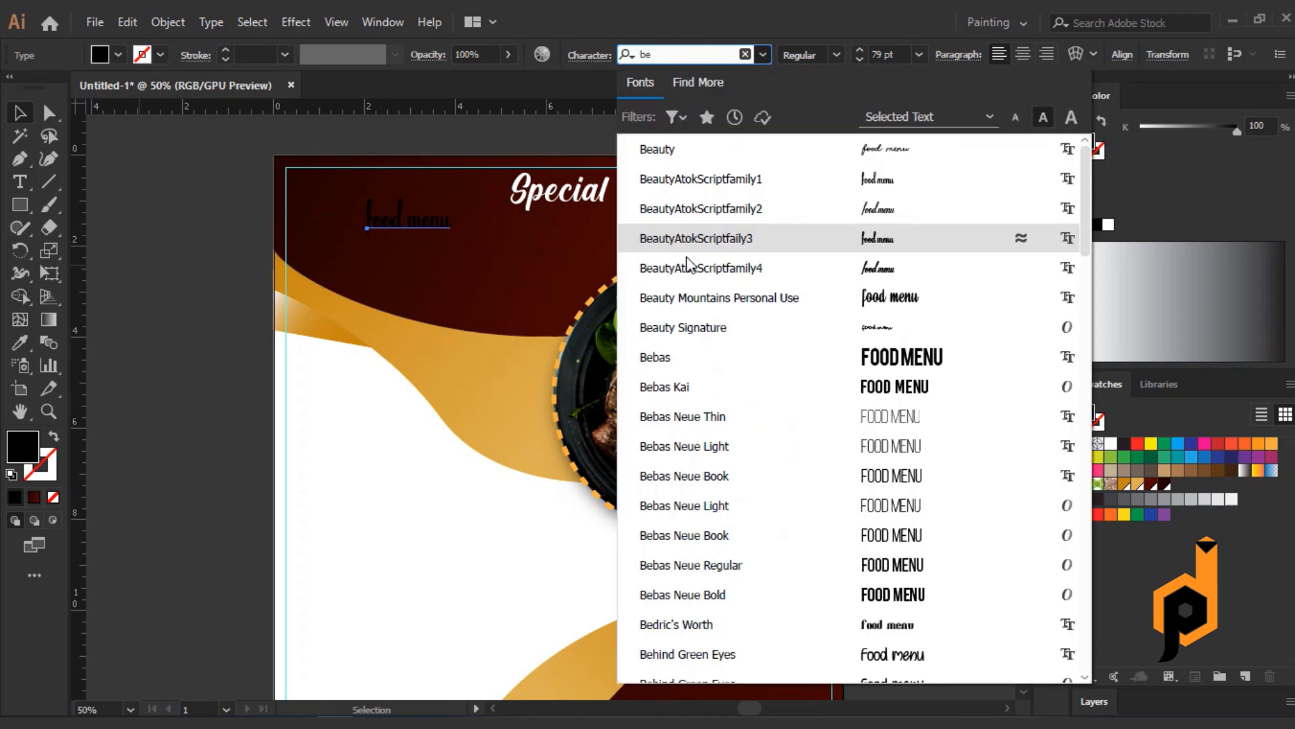
{"action": "left_click", "coordinate": [769, 566]}
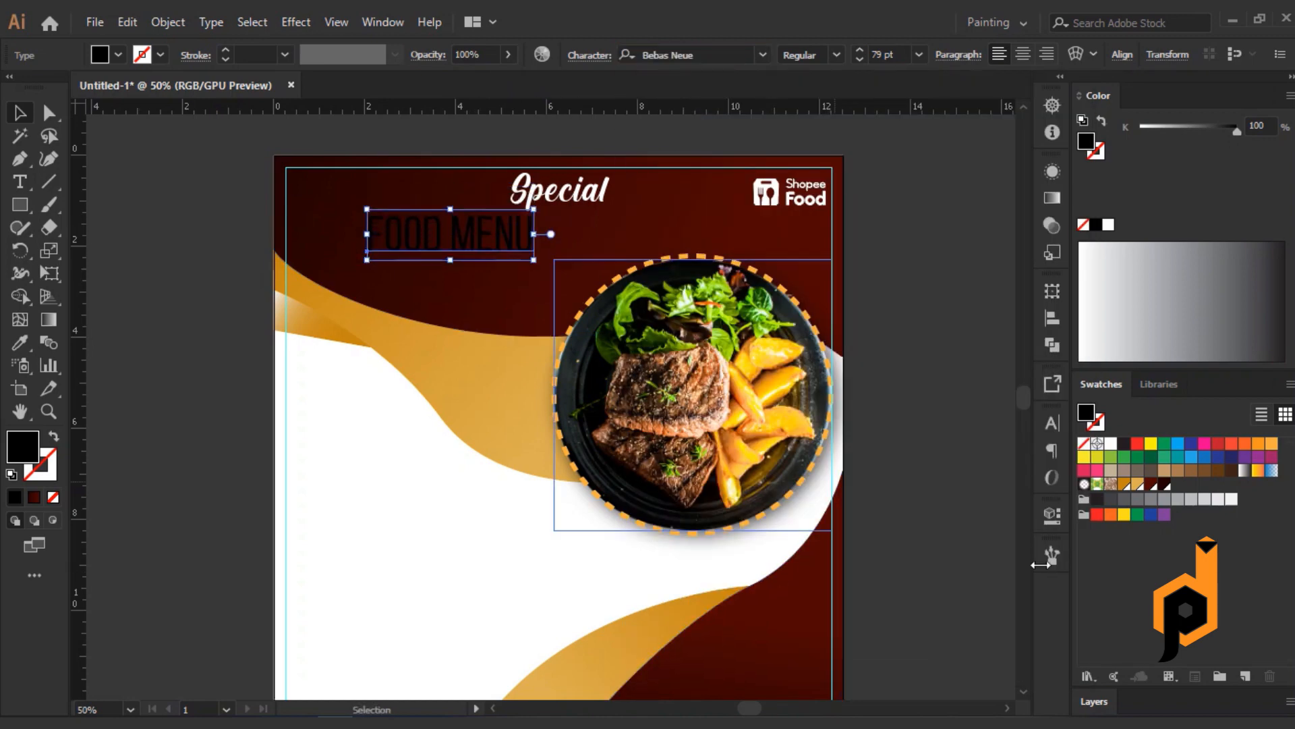
{"action": "left_click", "coordinate": [1111, 444]}
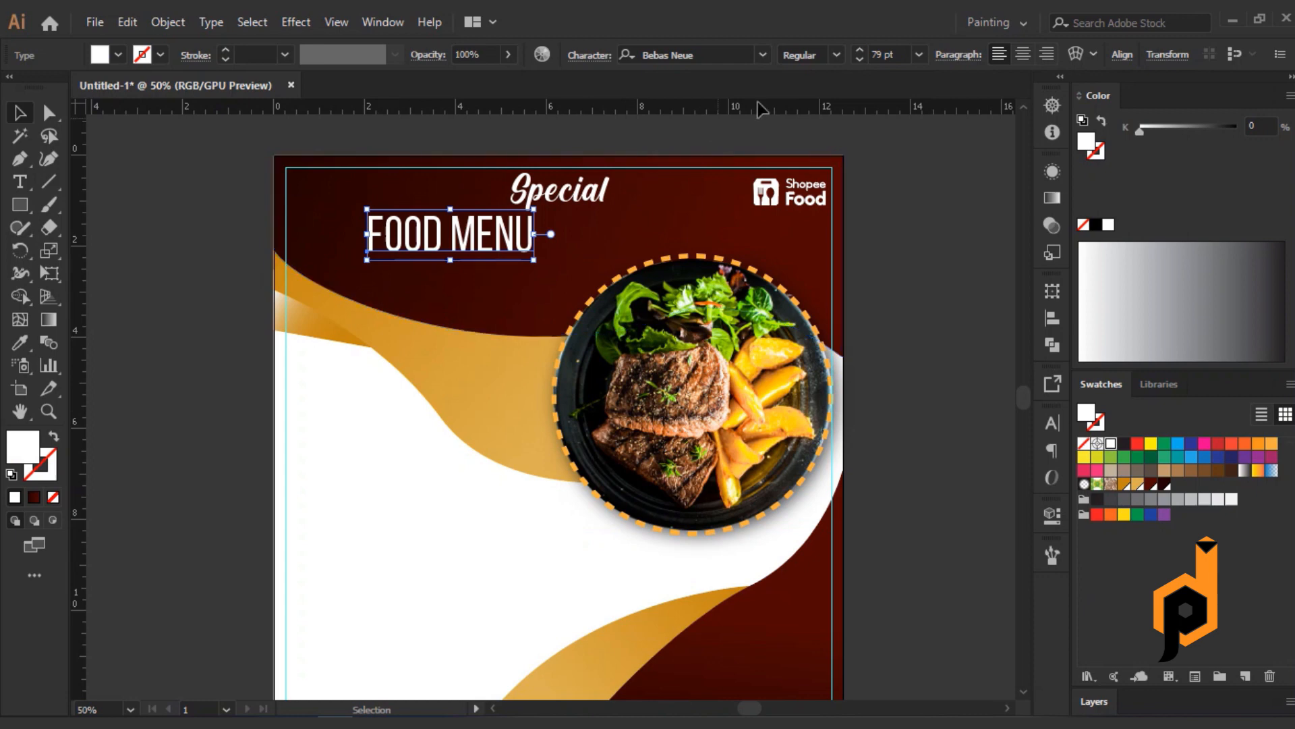
{"action": "left_click", "coordinate": [810, 138]}
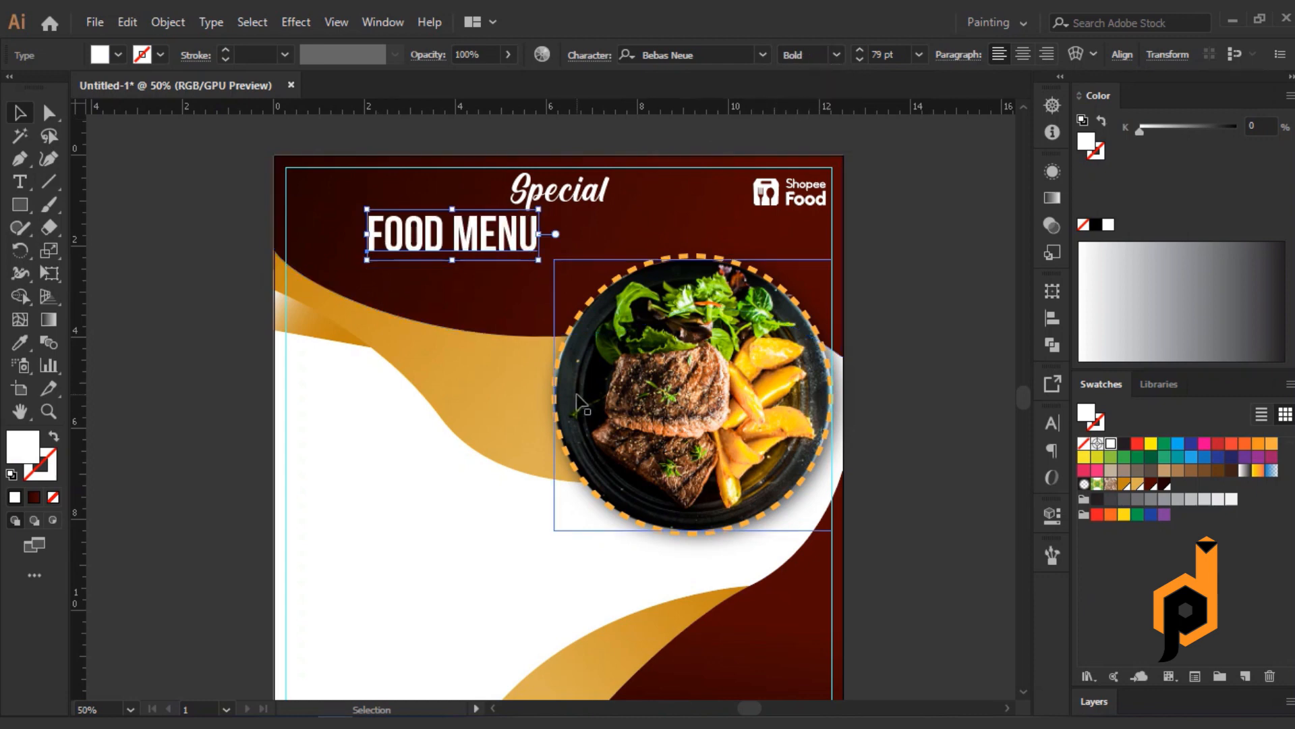
Change the "FOOD MENU" heading's font to Docktrin from the favourite fonts
{"action": "left_click", "coordinate": [763, 55]}
{"action": "left_click", "coordinate": [703, 120]}
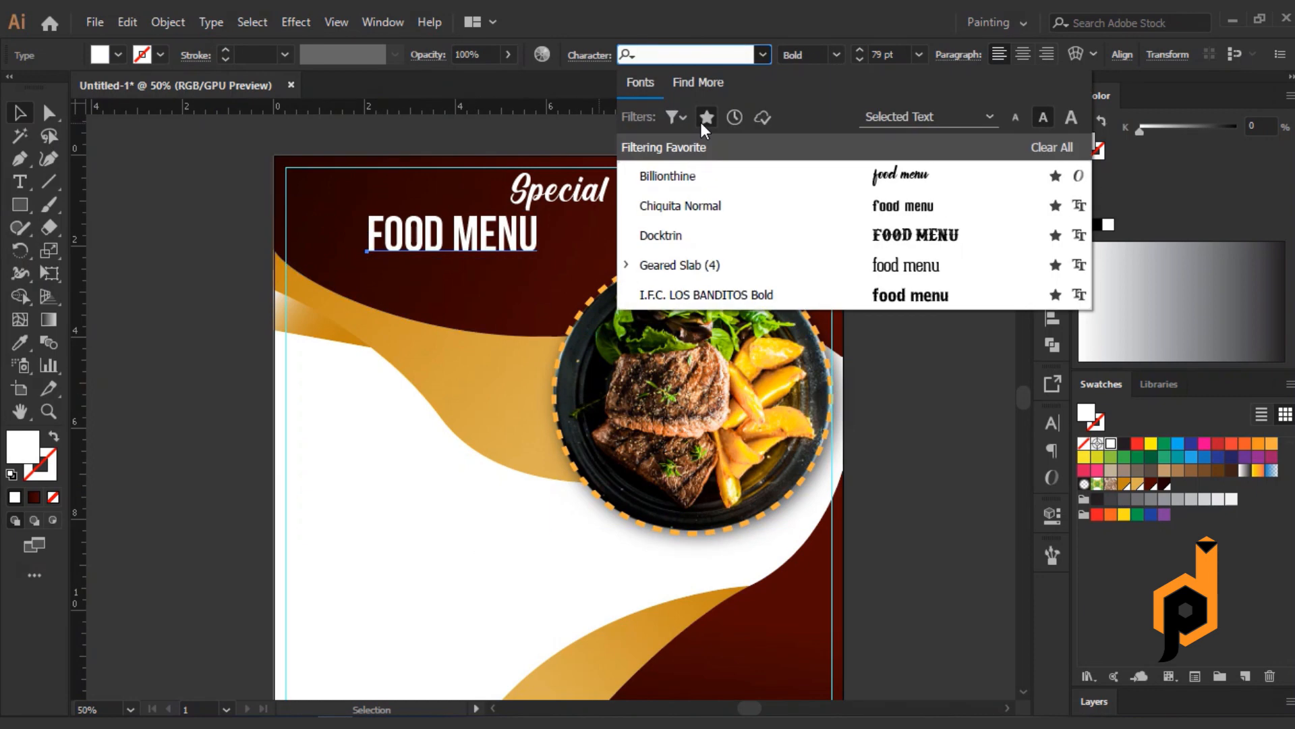
{"action": "left_click", "coordinate": [775, 236]}
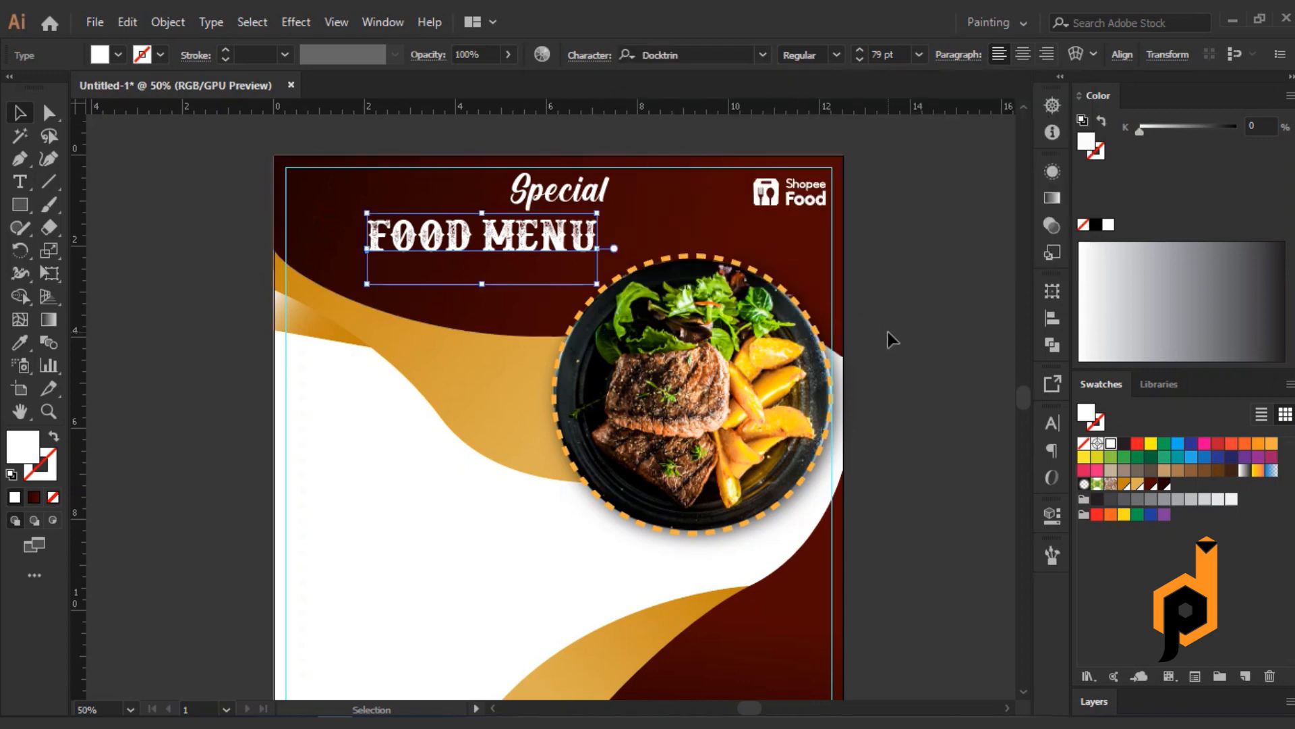
Enlarge the "FOOD MENU" heading to about 109 pt from the left margin, nudge it down below "Special", and deselect it
{"action": "left_click_drag", "start_coordinate": [370, 247], "coordinate": [291, 241]}
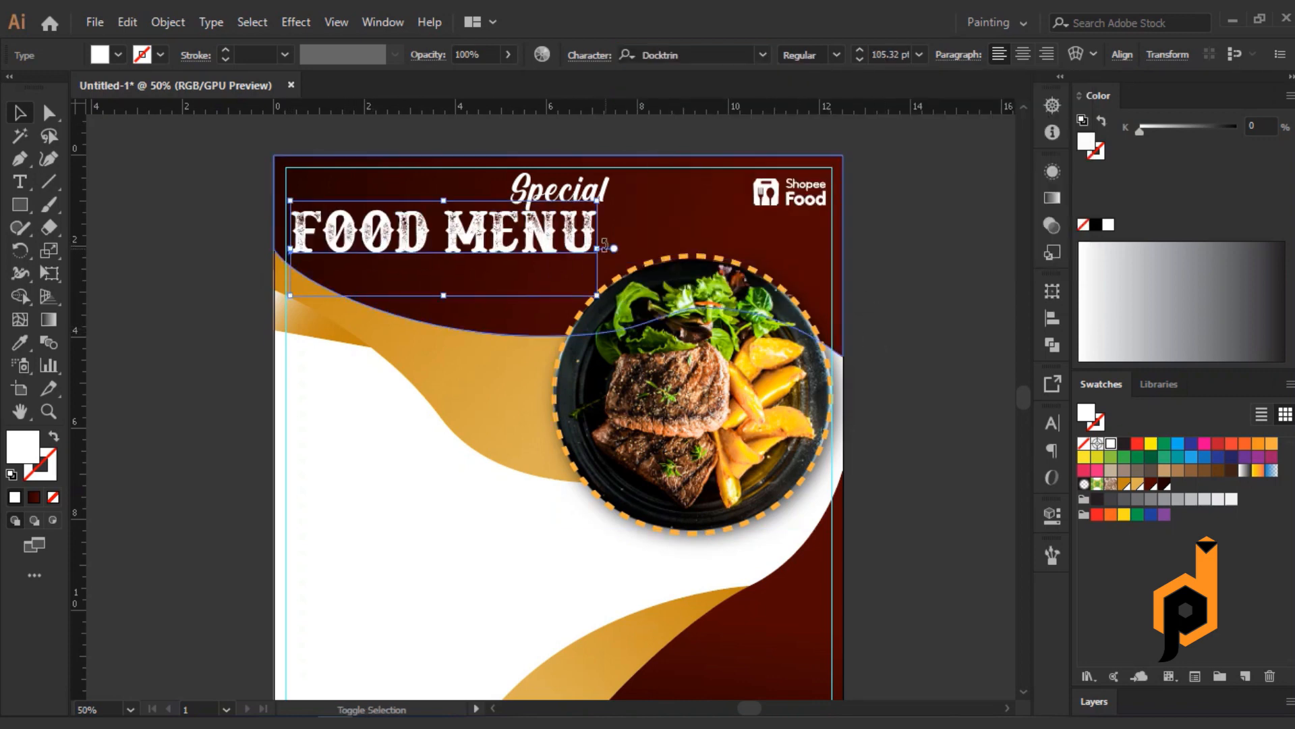
{"action": "left_click_drag", "start_coordinate": [601, 247], "coordinate": [610, 253]}
{"action": "key", "text": "Down"}
{"action": "key", "text": "Down"}
{"action": "key", "text": "Down"}
{"action": "key", "text": "Down"}
{"action": "key", "text": "Down"}
{"action": "key", "text": "Down"}
{"action": "key", "text": "Down"}
{"action": "key", "text": "Down"}
{"action": "key", "text": "Down"}
{"action": "key", "text": "Down"}
{"action": "key", "text": "Down"}
{"action": "key", "text": "Down"}
{"action": "key", "text": "Down"}
{"action": "key", "text": "Down"}
{"action": "key", "text": "Down"}
{"action": "key", "text": "Down"}
{"action": "key", "text": "Down"}
{"action": "key", "text": "Down"}
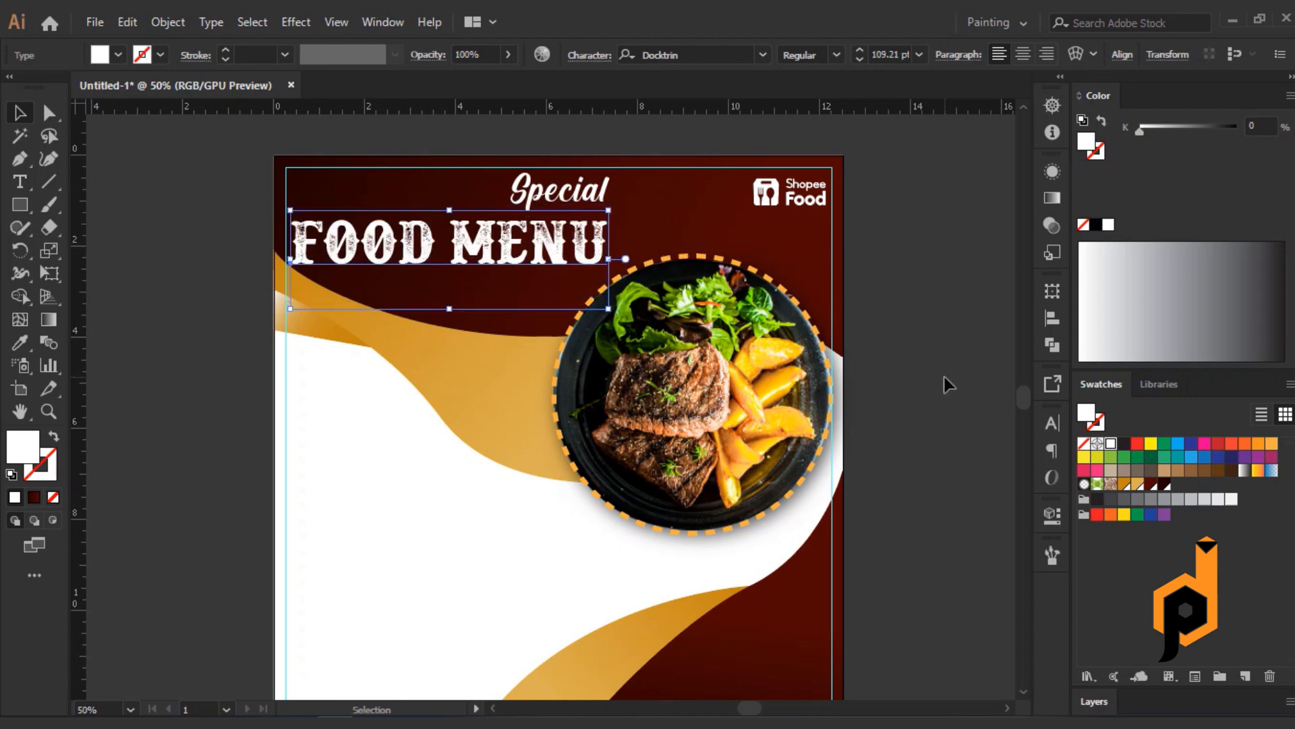
{"action": "left_click", "coordinate": [928, 390]}
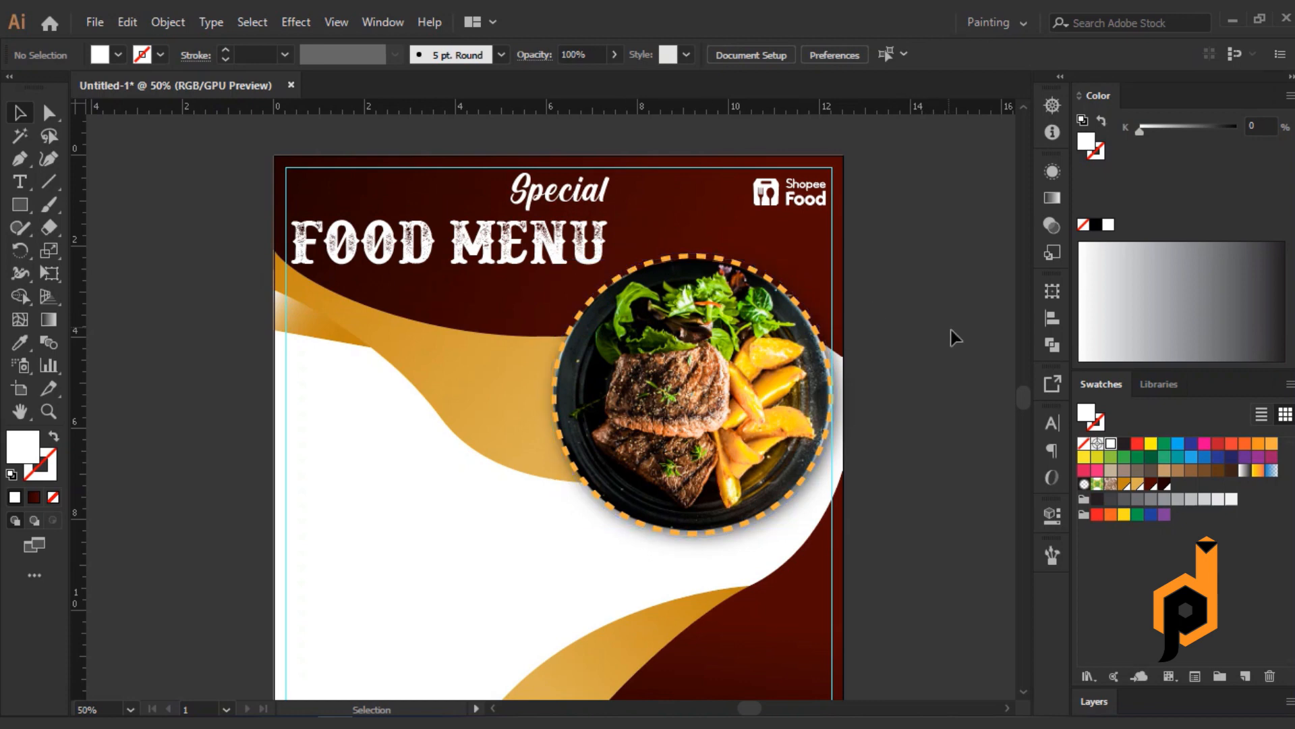
Align the "Special" and "FOOD MENU" headings to each other by their horizontal centres
{"action": "left_click", "coordinate": [572, 201]}
{"action": "left_click", "coordinate": [581, 244], "text": "shift"}
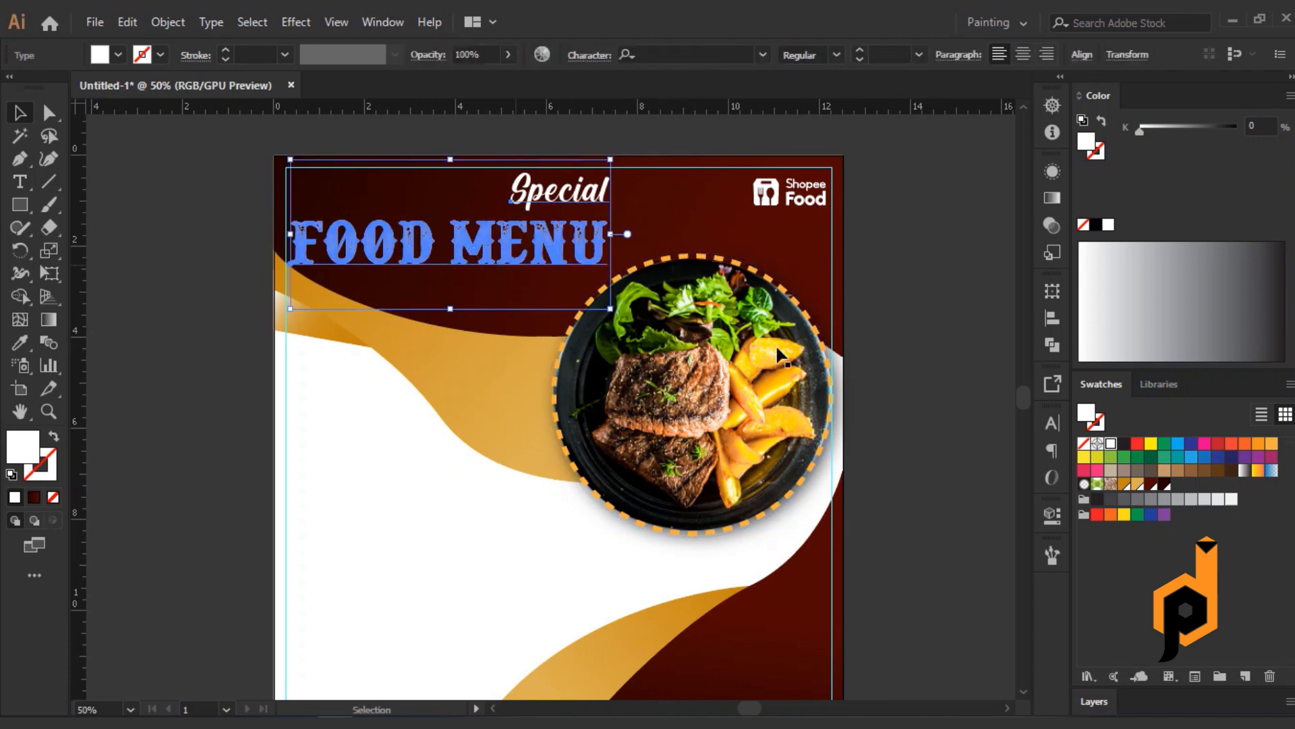
{"action": "left_click", "coordinate": [1054, 318]}
{"action": "left_click", "coordinate": [862, 332]}
{"action": "left_click", "coordinate": [984, 243]}
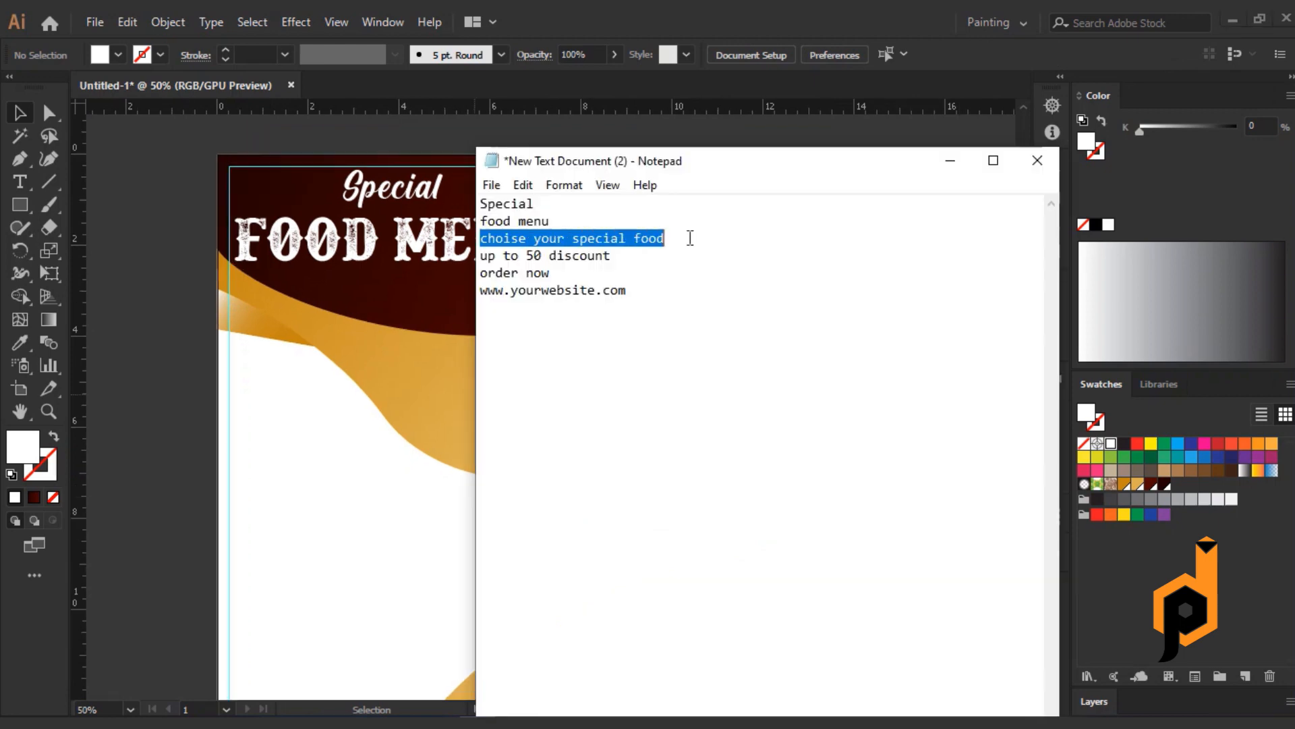
Copy "choise your special food" from the Notepad document and paste it as a new text object on the artboard
{"action": "right_click", "coordinate": [594, 236]}
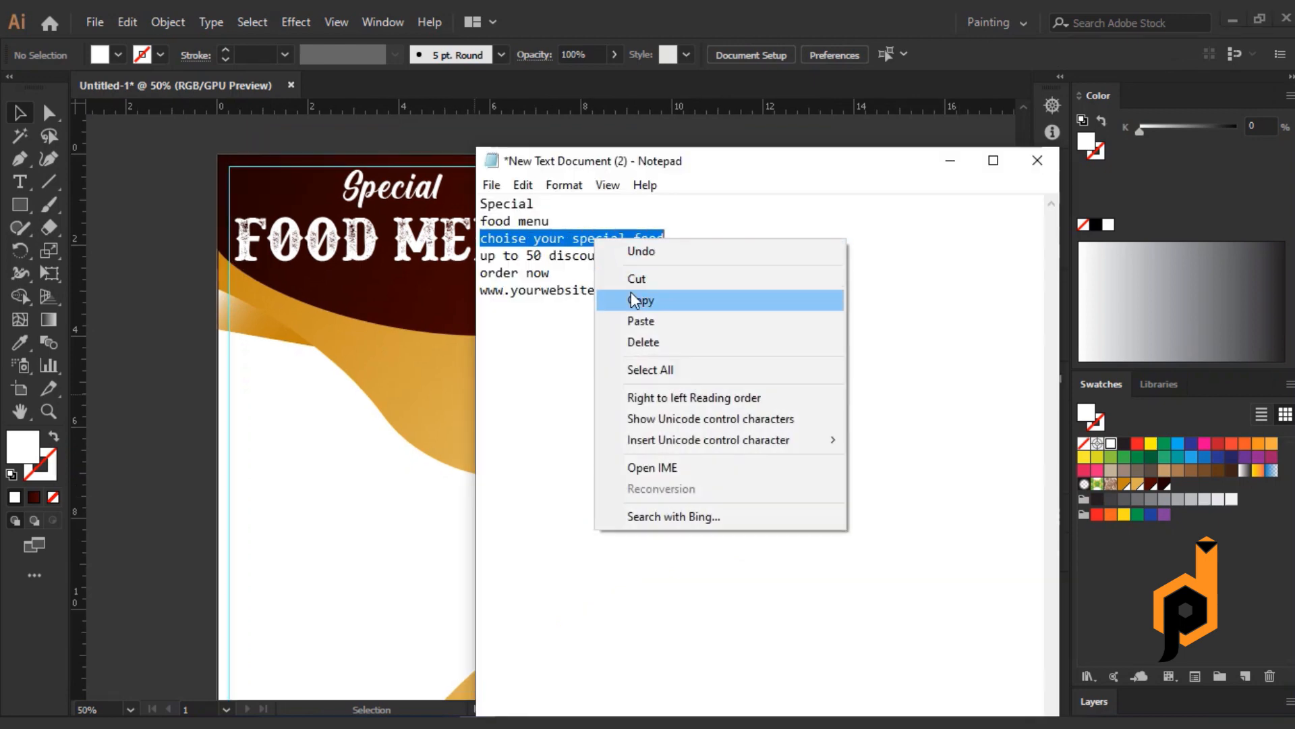
{"action": "left_click", "coordinate": [634, 298]}
{"action": "left_click", "coordinate": [93, 282]}
{"action": "key", "text": "t"}
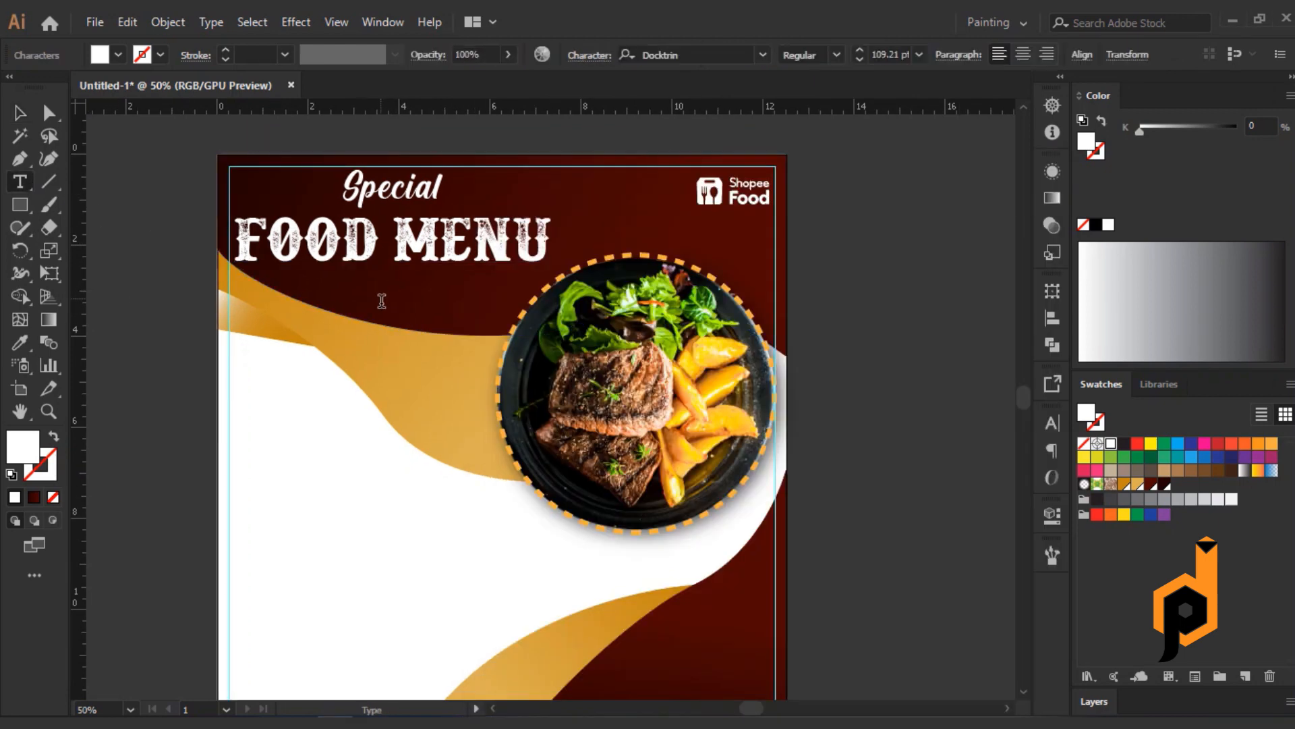
{"action": "left_click", "coordinate": [297, 408]}
{"action": "key", "text": "ctrl+v"}
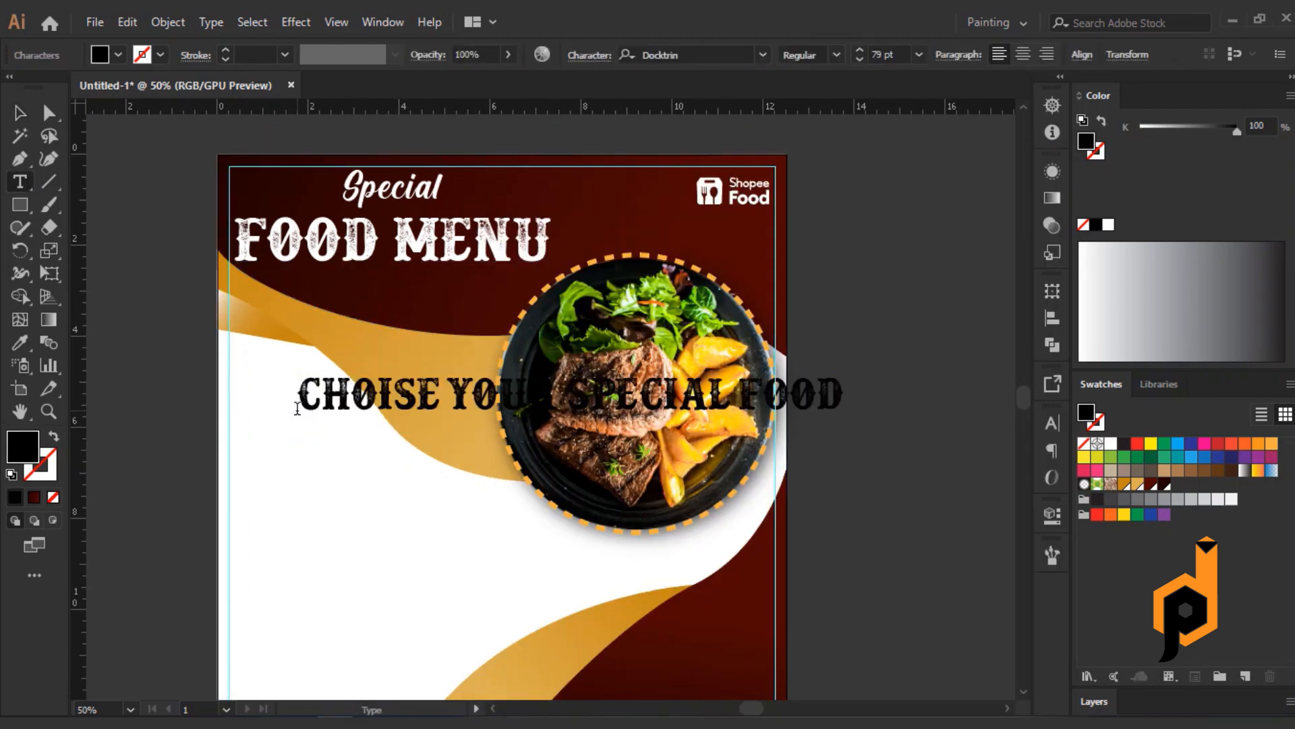
Set the "choise your special food" text in the Poppins Regular font
{"action": "left_click", "coordinate": [19, 116]}
{"action": "left_click", "coordinate": [710, 53]}
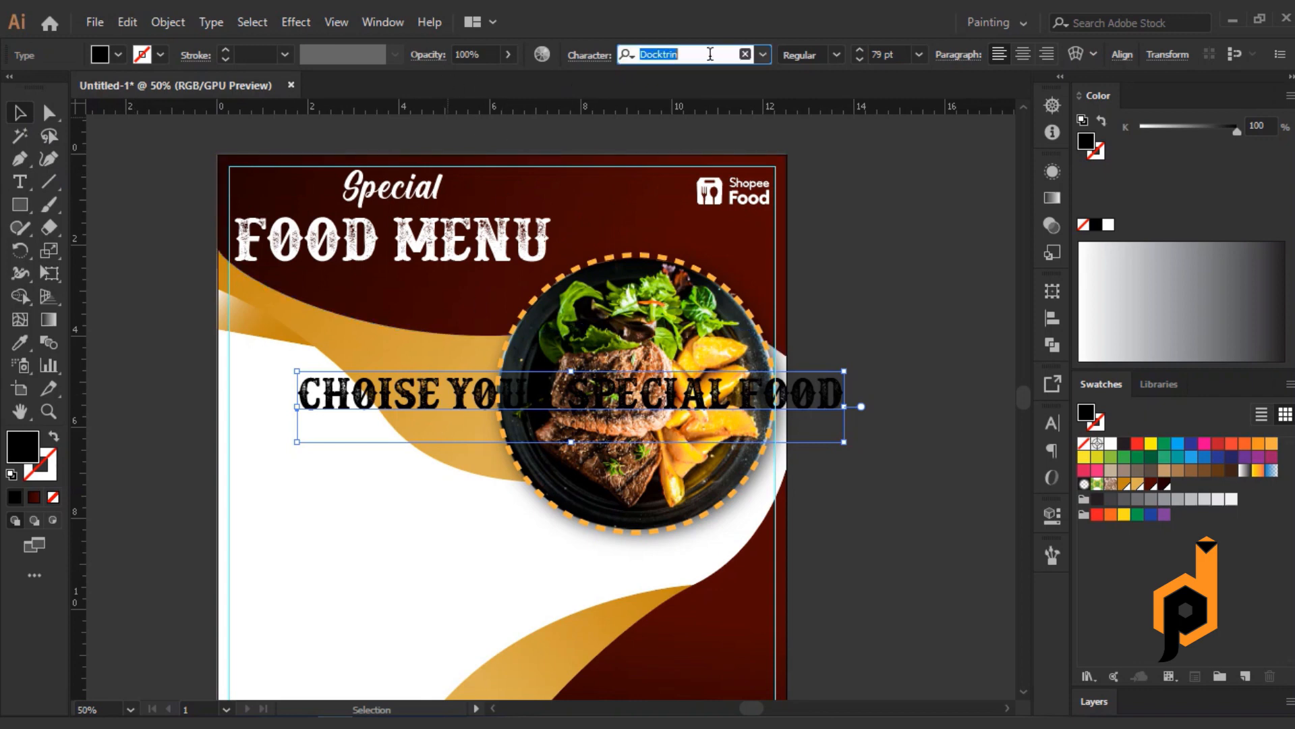
{"action": "type", "text": "po"}
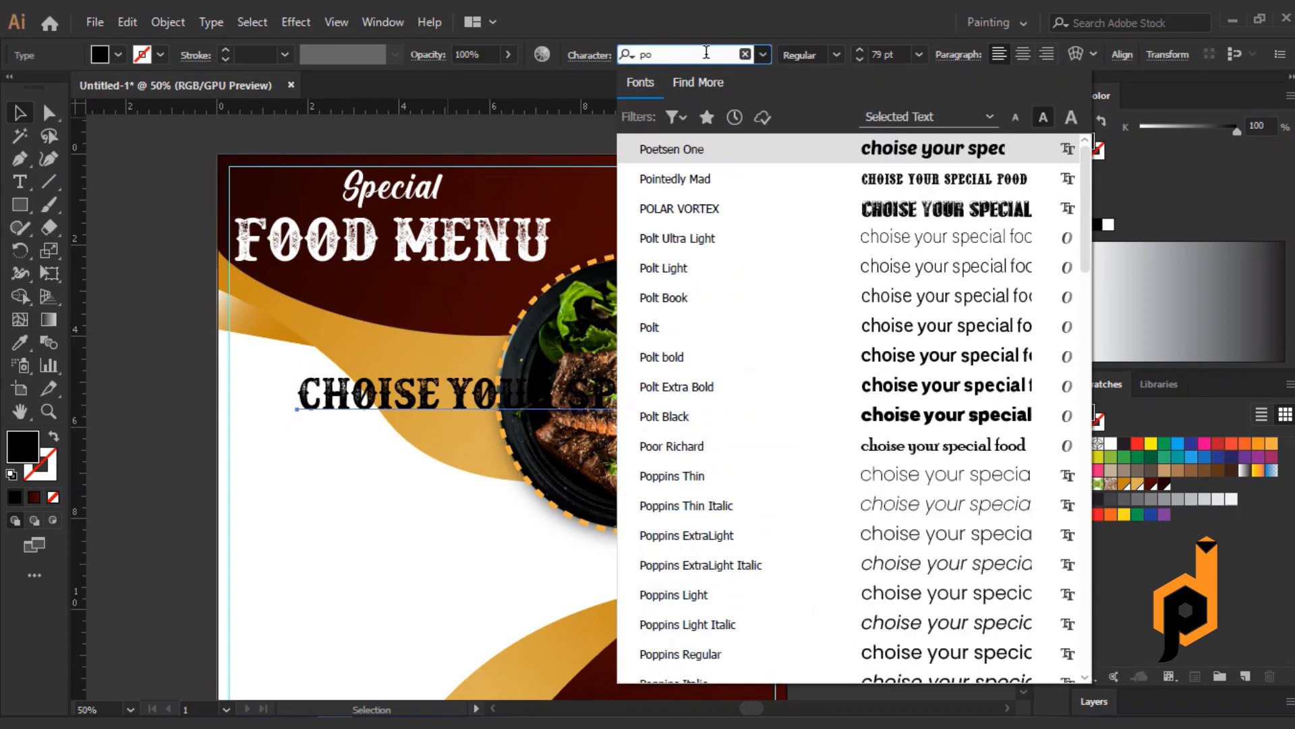
{"action": "type", "text": "p"}
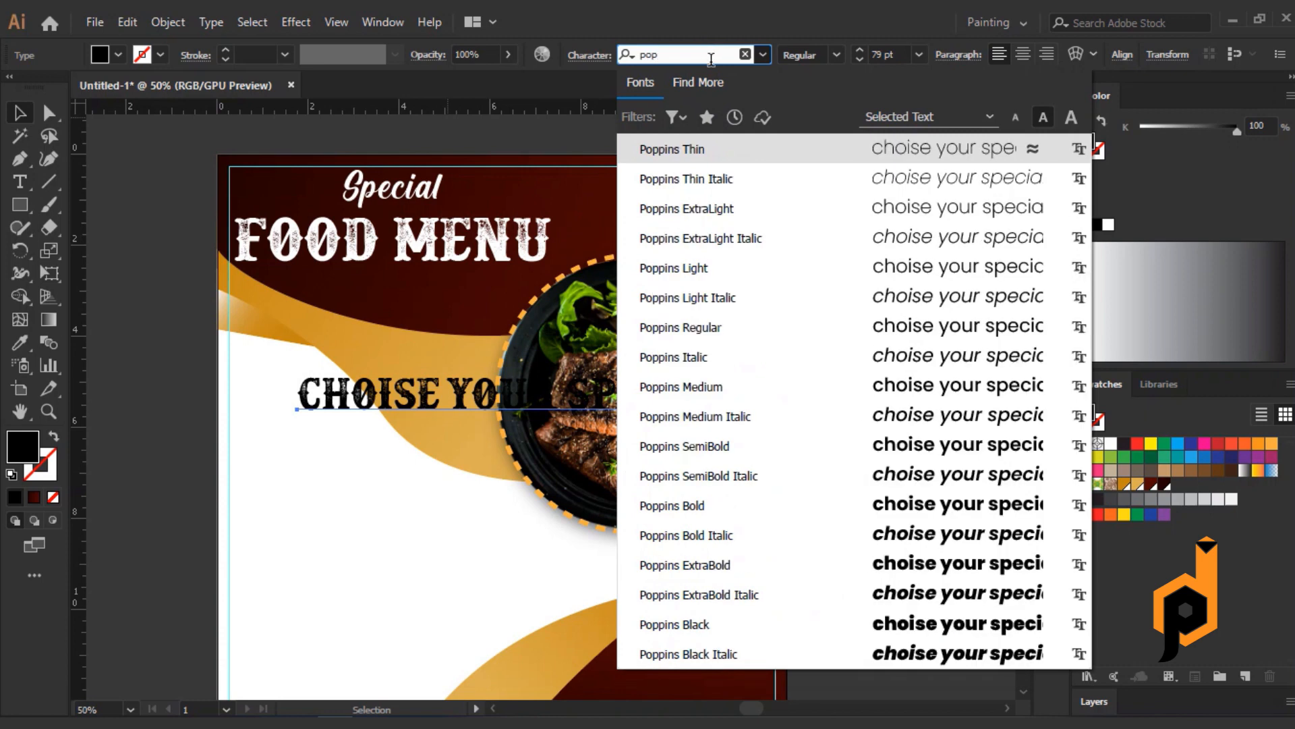
{"action": "left_click", "coordinate": [769, 326]}
Convert the "choise your special food" text to sentence case
{"action": "left_click", "coordinate": [184, 23]}
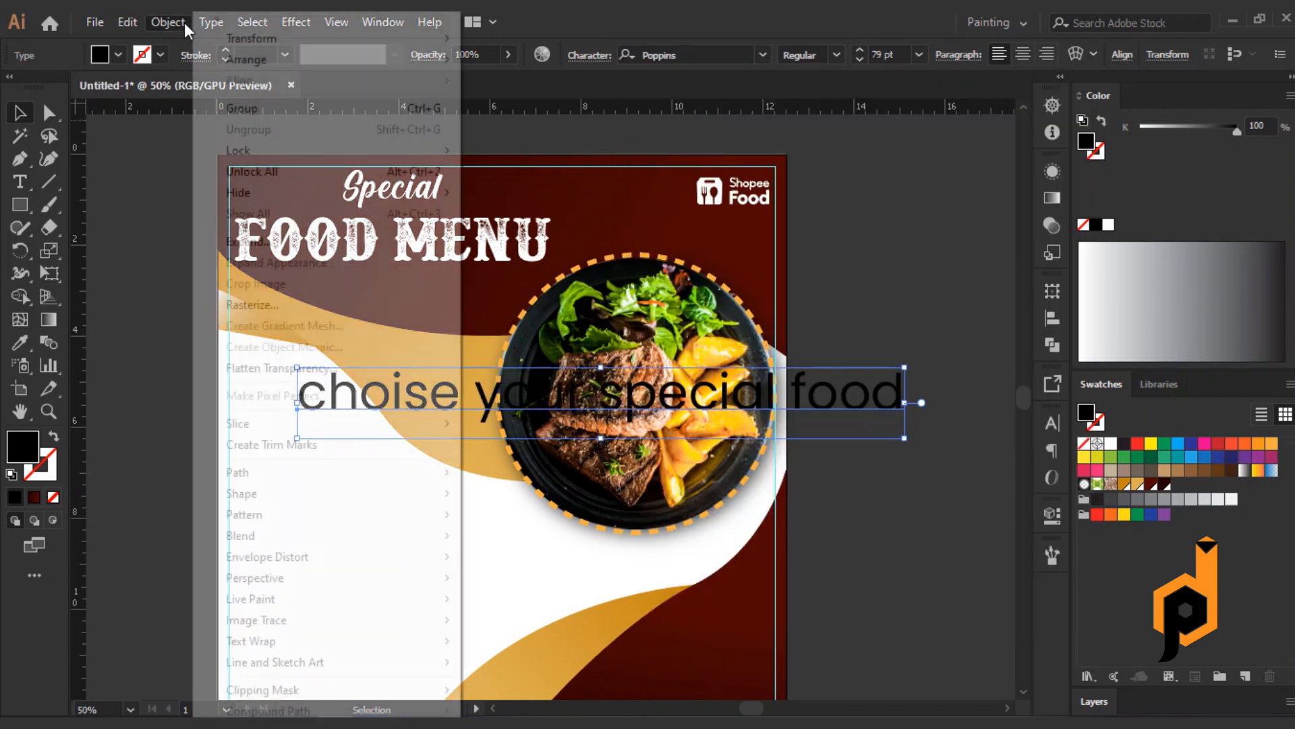
{"action": "left_click", "coordinate": [172, 28]}
{"action": "left_click", "coordinate": [211, 21]}
{"action": "mouse_move", "coordinate": [445, 317]}
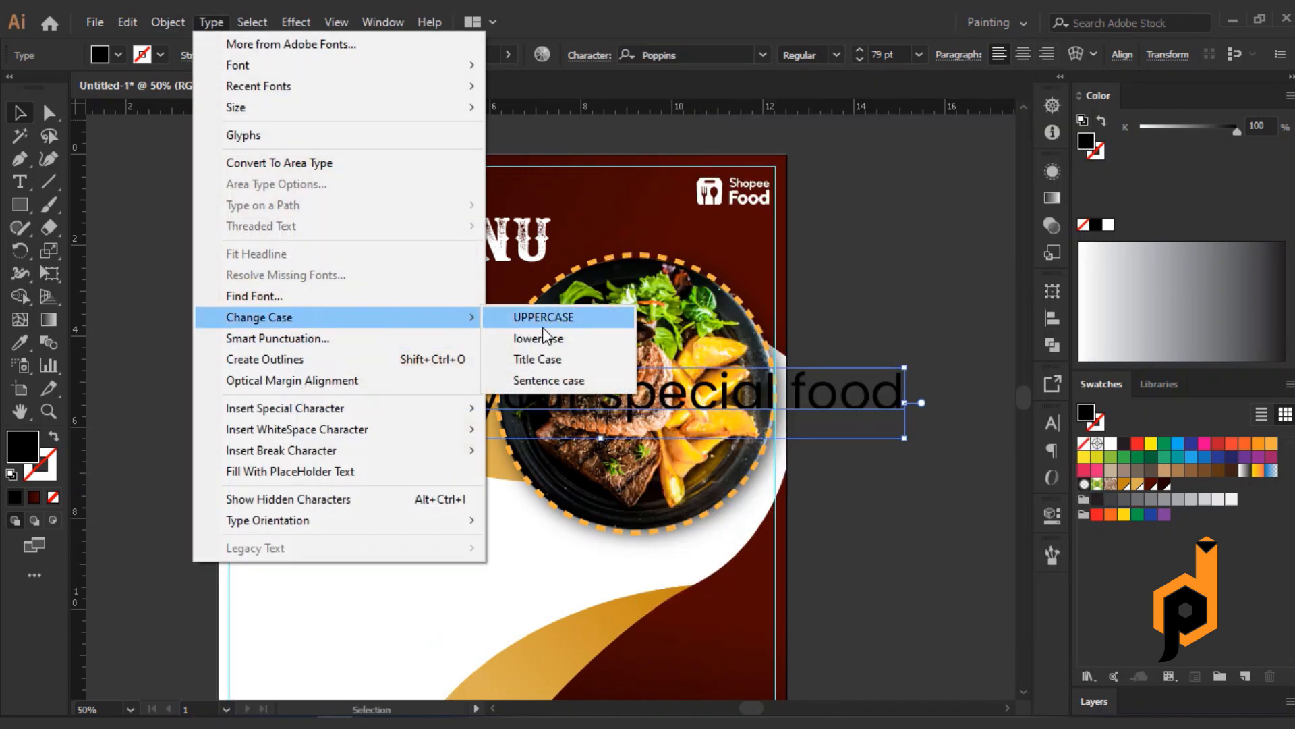
{"action": "left_click", "coordinate": [548, 380]}
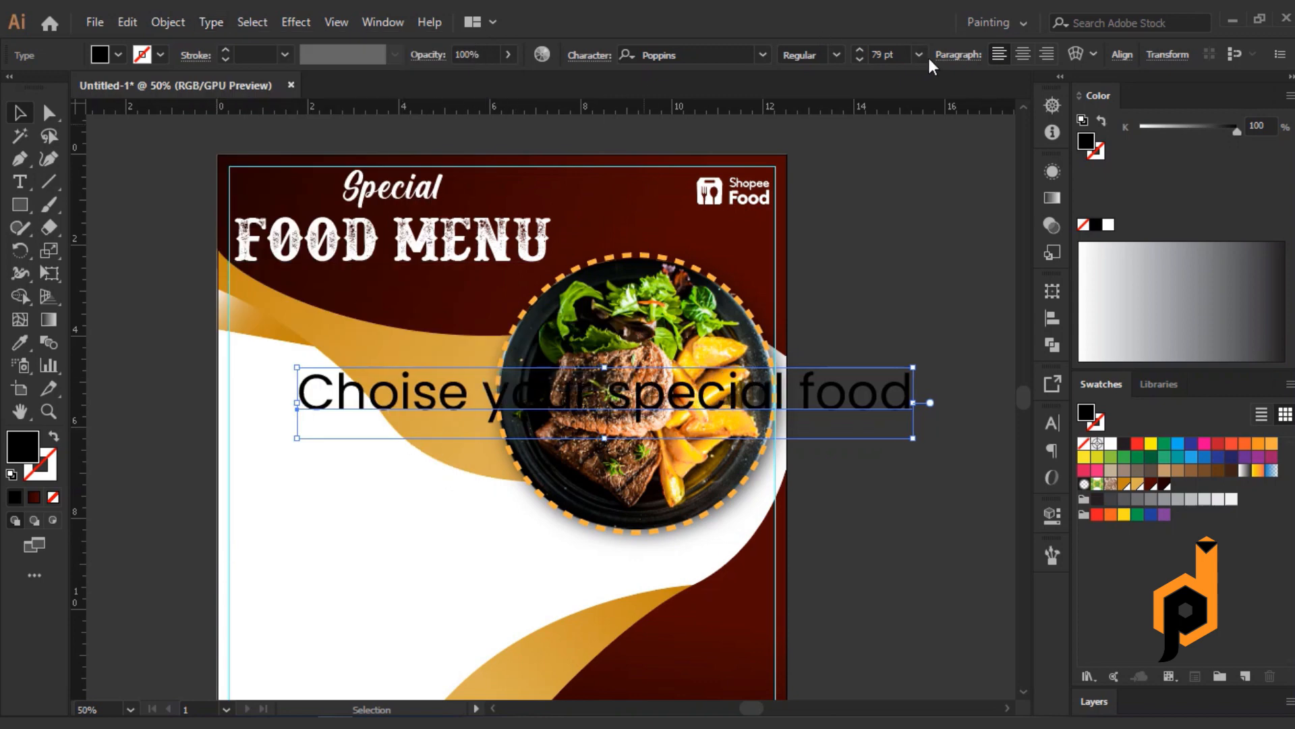
Reduce the "Choise your special food" line to 29 pt, fill it white and place it just below "FOOD MENU"
{"action": "scroll", "coordinate": [896, 51], "scroll_direction": "down", "scroll_amount": 20}
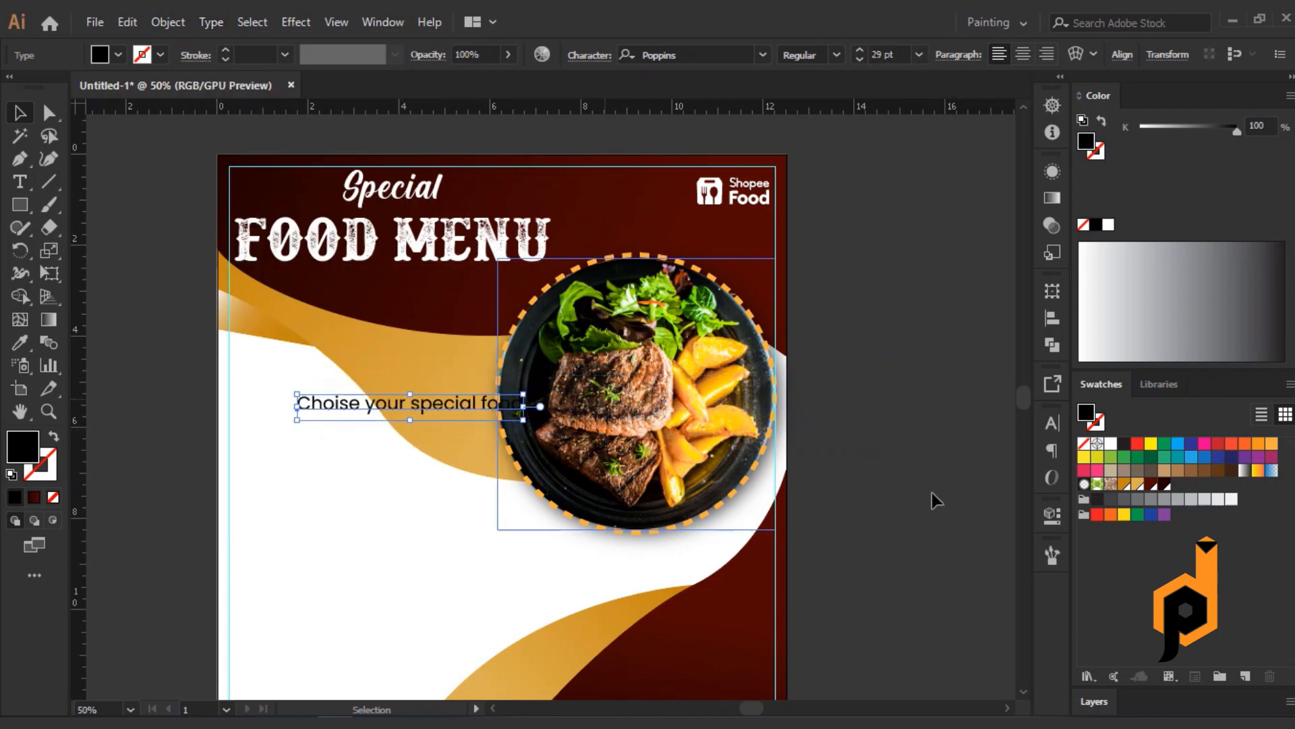
{"action": "left_click", "coordinate": [1111, 444]}
{"action": "left_click_drag", "start_coordinate": [413, 408], "coordinate": [405, 289]}
Centre the "Choise your special food" line horizontally on the "FOOD MENU" heading
{"action": "left_click", "coordinate": [422, 236], "text": "shift"}
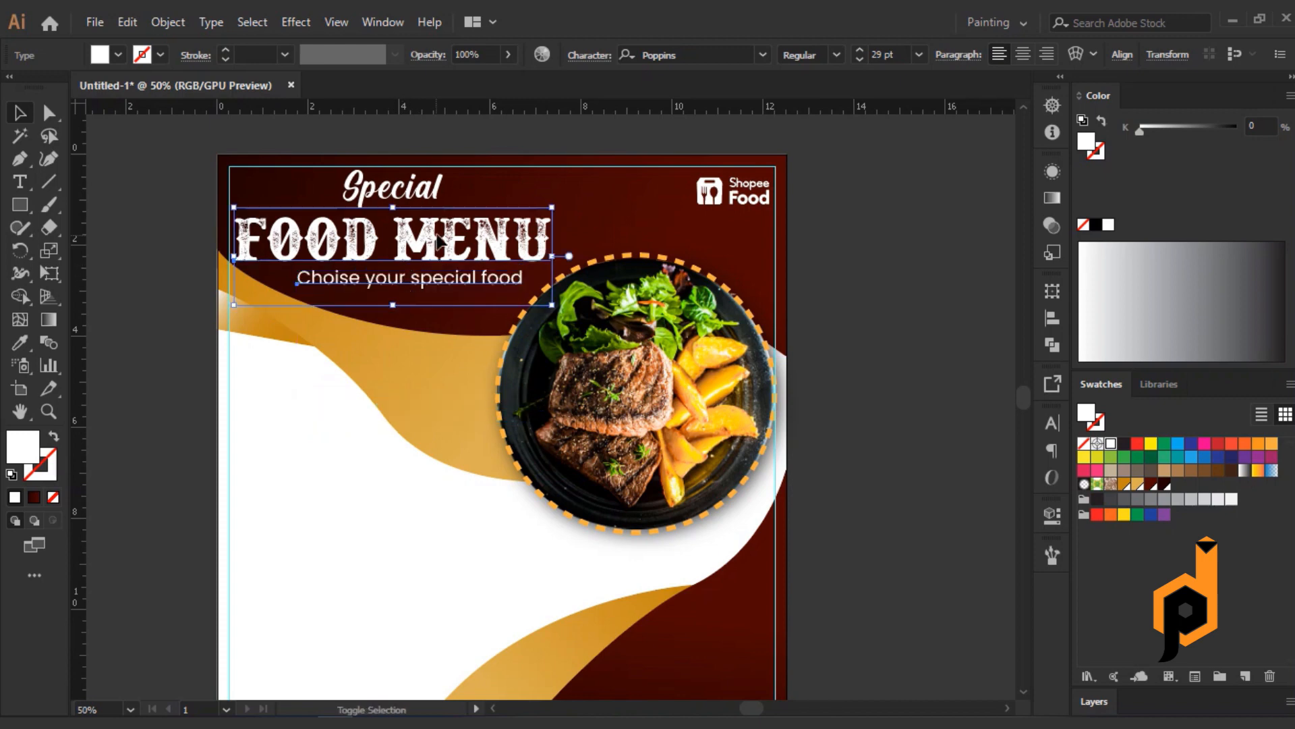
{"action": "left_click", "coordinate": [422, 236]}
{"action": "left_click", "coordinate": [1053, 318]}
{"action": "left_click", "coordinate": [862, 334]}
{"action": "left_click", "coordinate": [885, 213]}
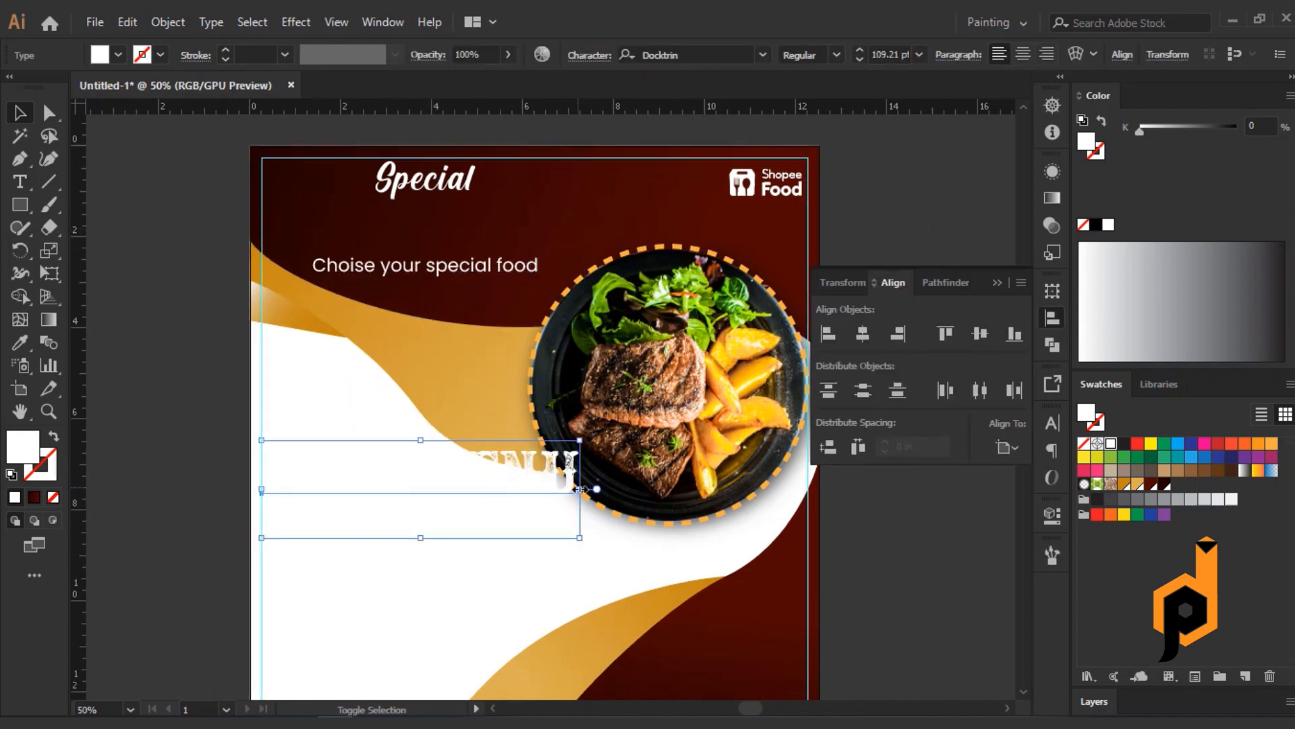
Shrink the "FOOD MENU" heading to about 76 pt on the white area, fill it with black (000000), and deselect it
{"action": "left_click_drag", "start_coordinate": [578, 489], "coordinate": [486, 488]}
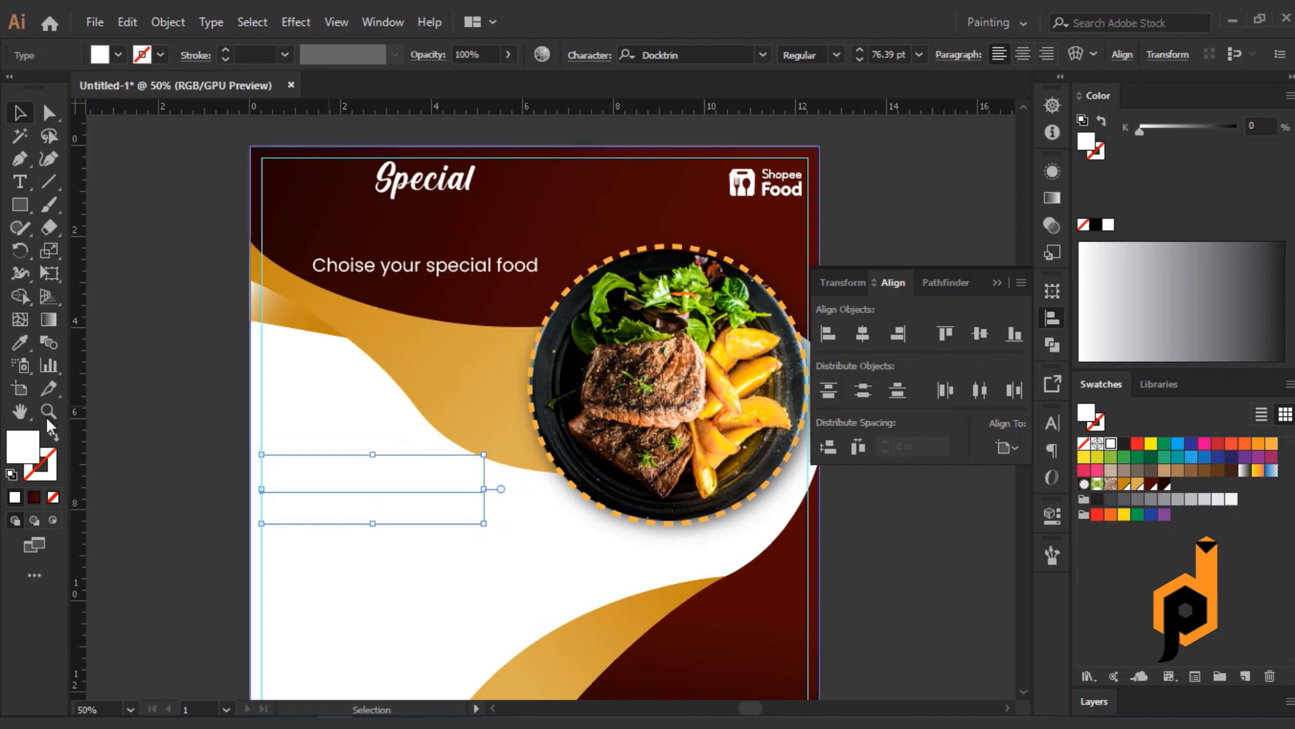
{"action": "double_click", "coordinate": [18, 451]}
{"action": "type", "text": "000000"}
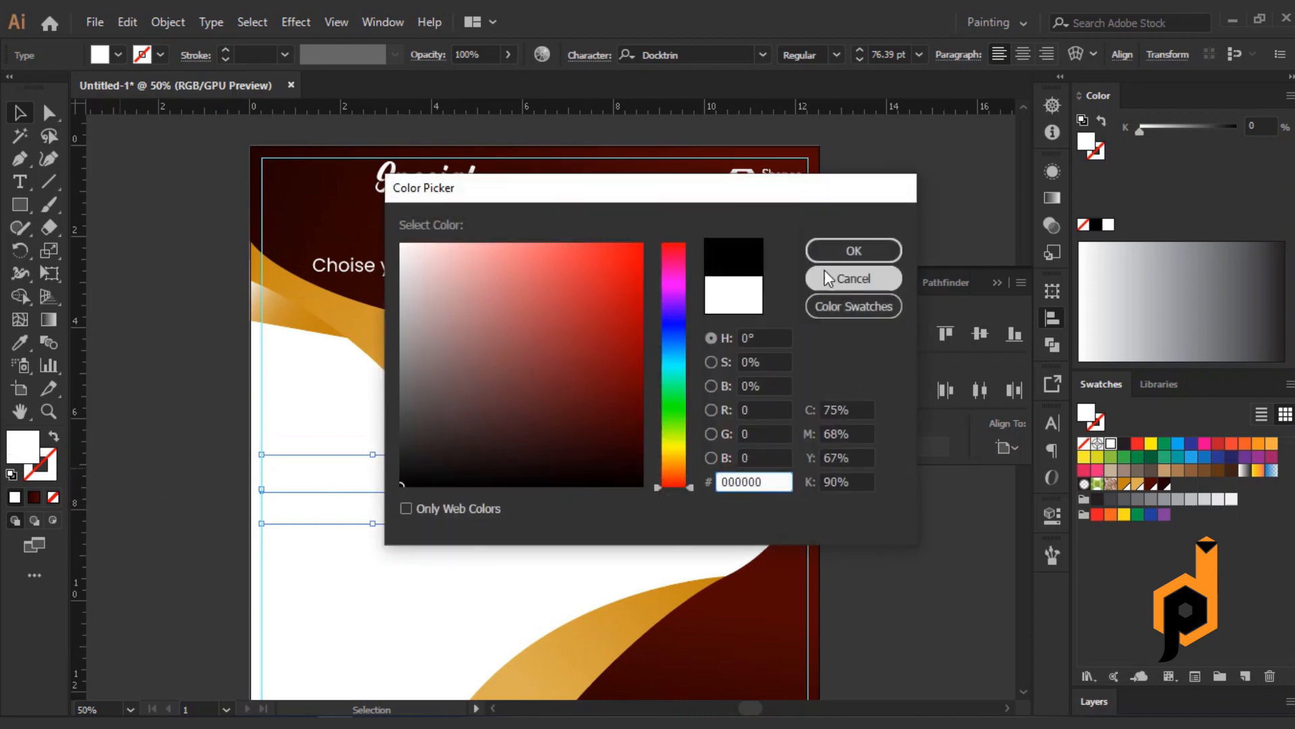
{"action": "key", "text": "Return"}
{"action": "left_click", "coordinate": [392, 361]}
Move the "Choise your special food" line directly below the "FOOD MENU" heading and fill it black (000000)
{"action": "key", "text": "t"}
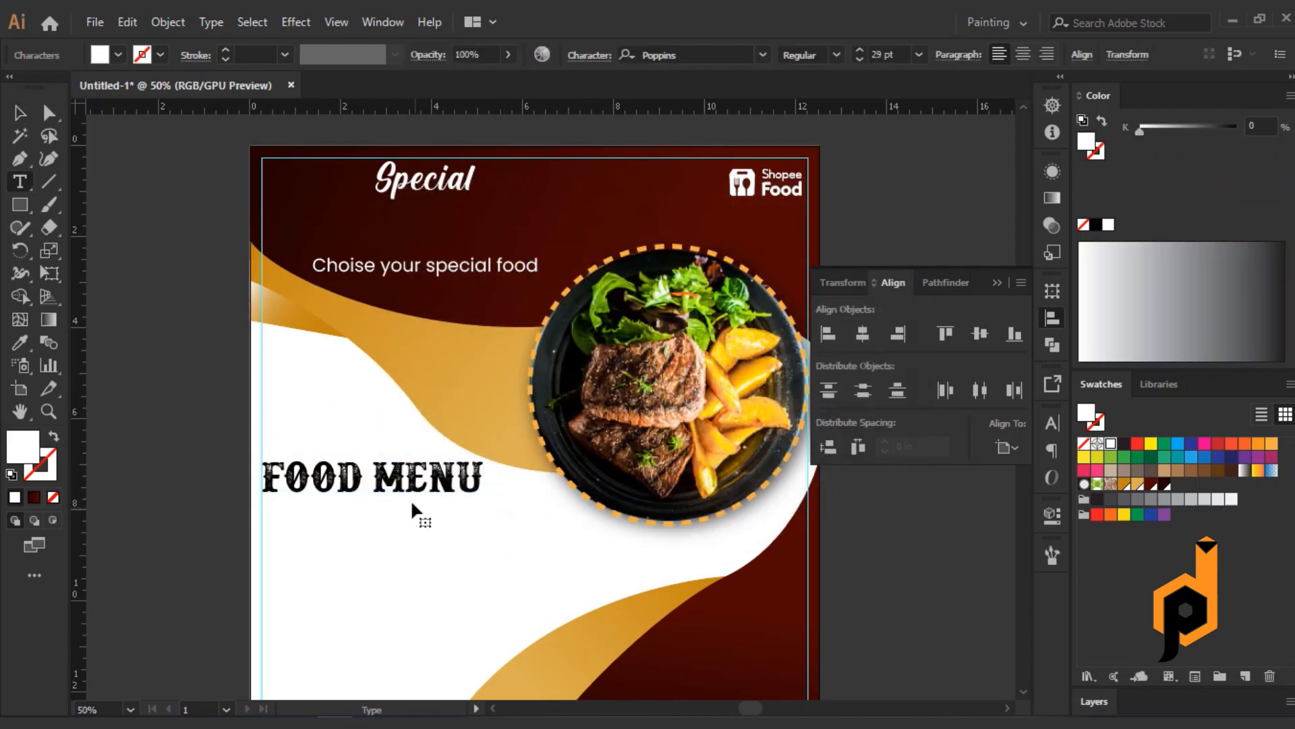
{"action": "key", "text": "v"}
{"action": "left_click_drag", "start_coordinate": [423, 267], "coordinate": [371, 499]}
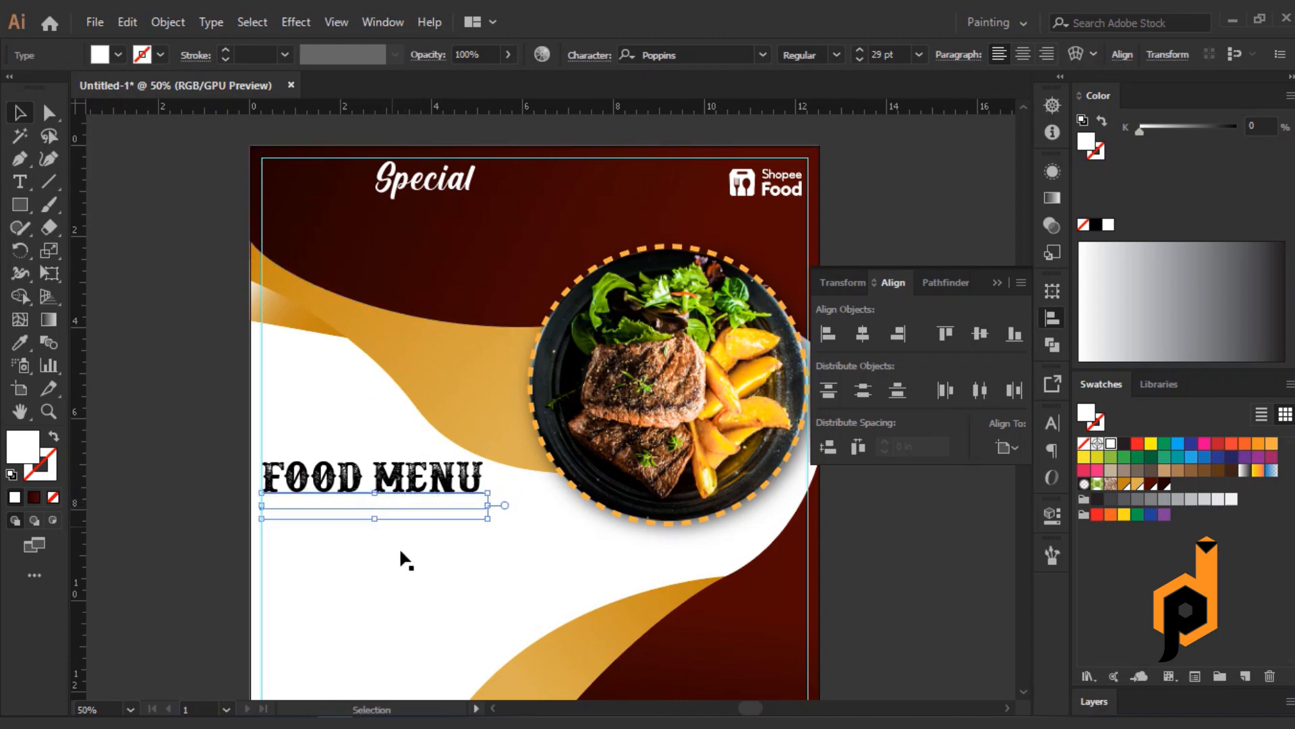
{"action": "double_click", "coordinate": [37, 459]}
{"action": "type", "text": "000000"}
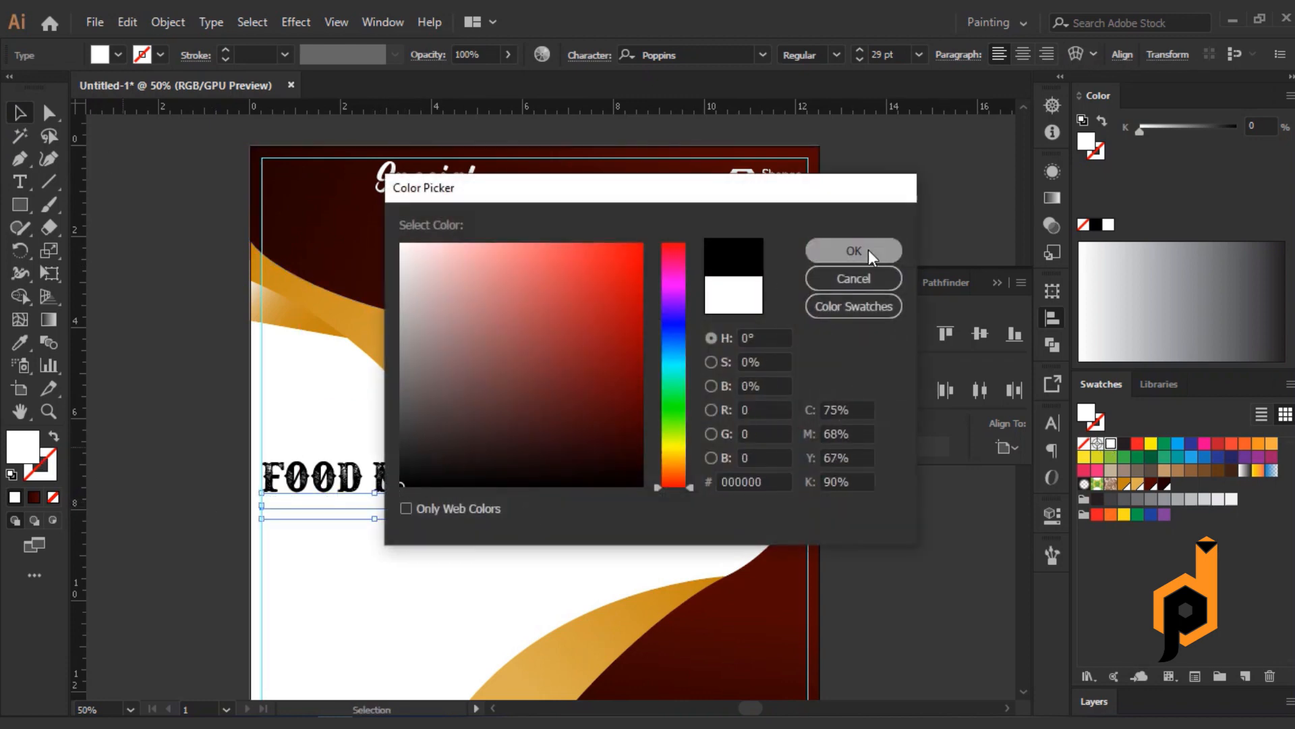
{"action": "left_click", "coordinate": [851, 250]}
{"action": "left_click", "coordinate": [172, 496]}
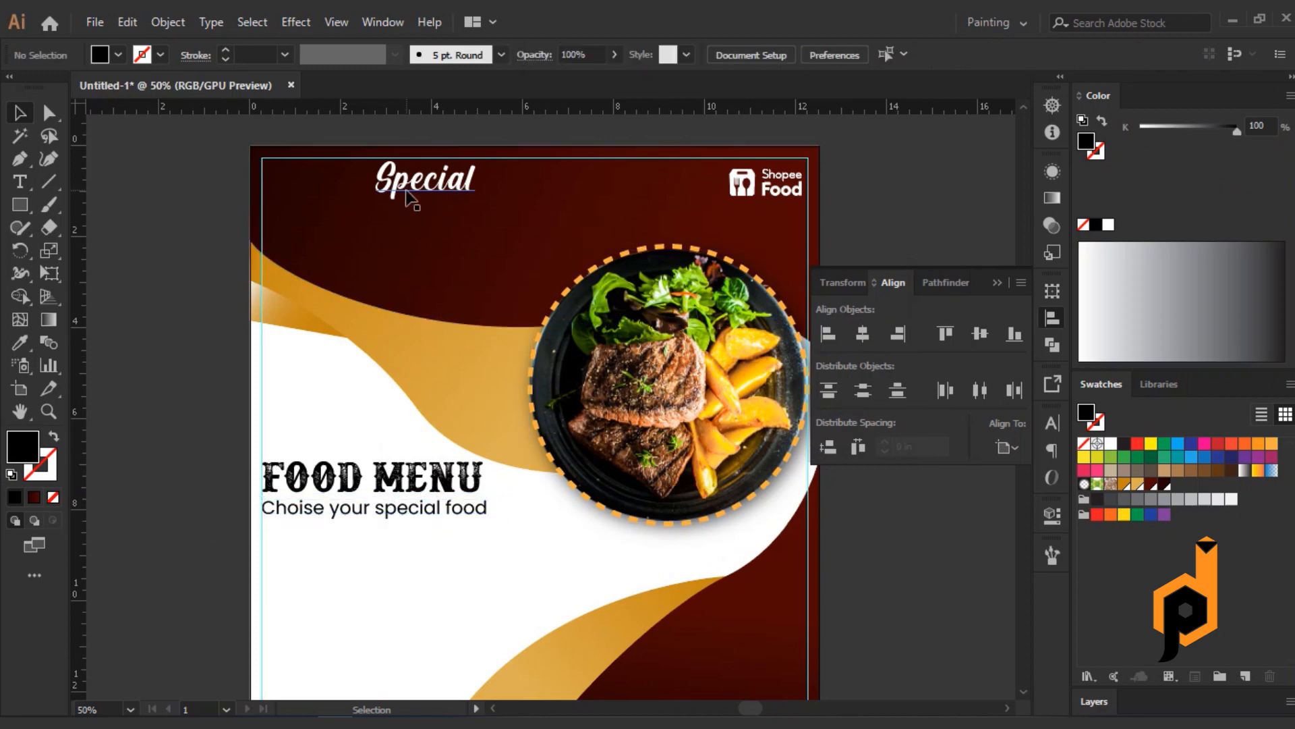
Enlarge the white "Special" heading on the dark red header
{"action": "left_click_drag", "start_coordinate": [422, 187], "coordinate": [499, 219]}
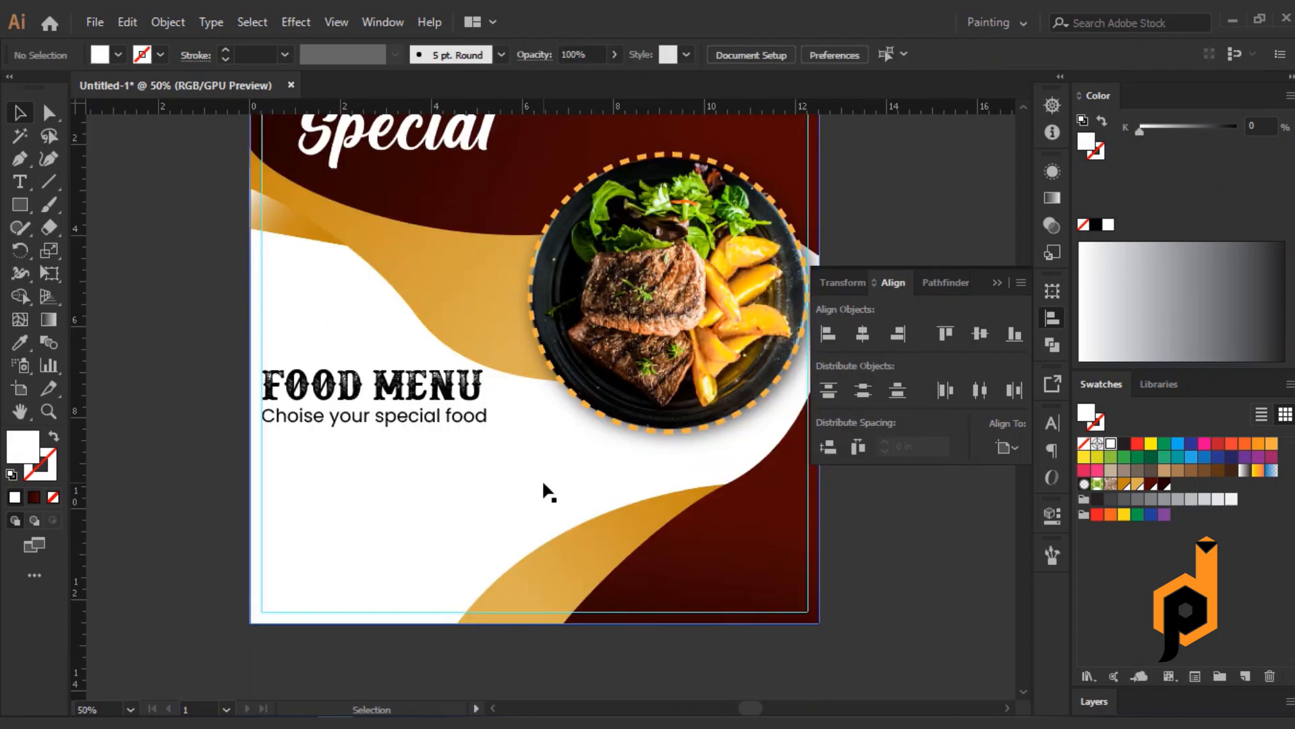
Draw a circle in the dark red lower-right corner of the artboard with no fill and a 6 pt white stroke
{"action": "scroll", "coordinate": [548, 492], "scroll_direction": "down", "scroll_amount": 1}
{"action": "left_click_drag", "start_coordinate": [19, 204], "coordinate": [101, 254]}
{"action": "left_click_drag", "start_coordinate": [746, 536], "coordinate": [797, 587]}
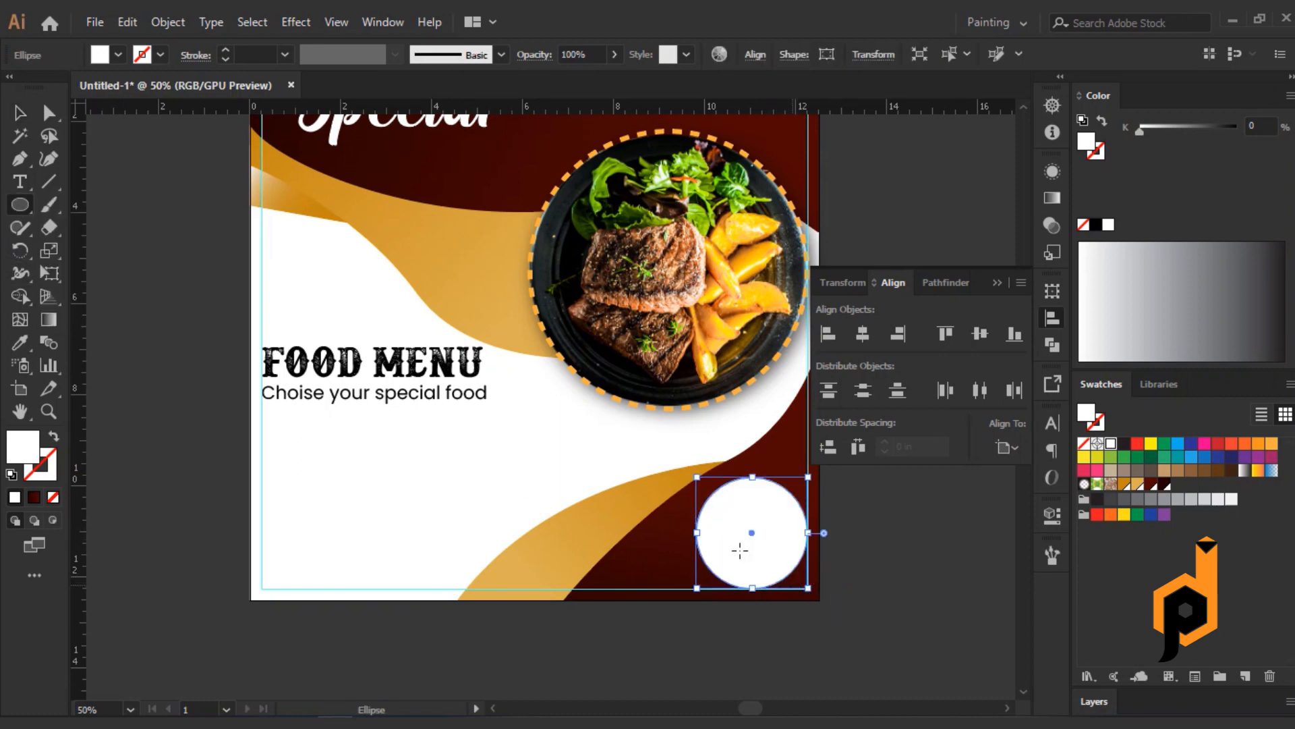
{"action": "key", "text": "shift+x"}
{"action": "scroll", "coordinate": [246, 56], "scroll_direction": "up", "scroll_amount": 1}
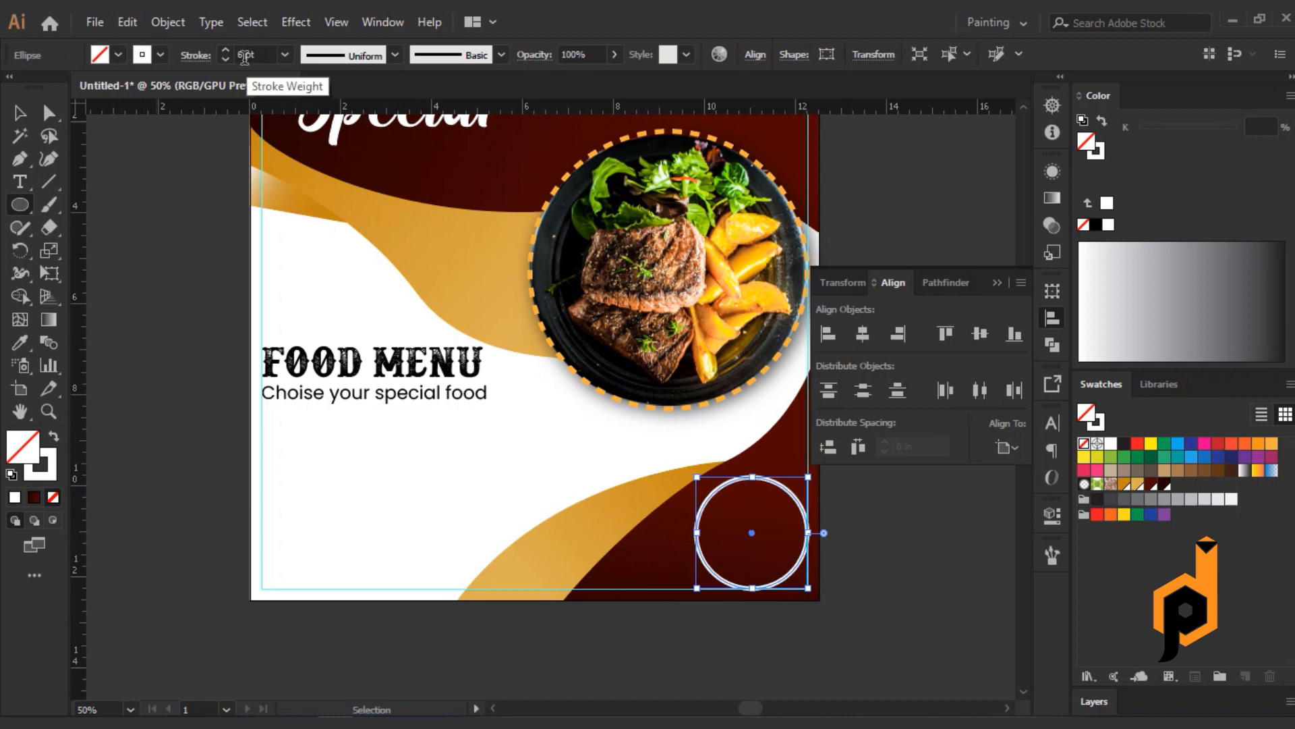
Cut the circle's path at its top anchor with Scissors, apply a tapered width profile and rotate it slightly clockwise
{"action": "left_click", "coordinate": [48, 228], "text": "alt"}
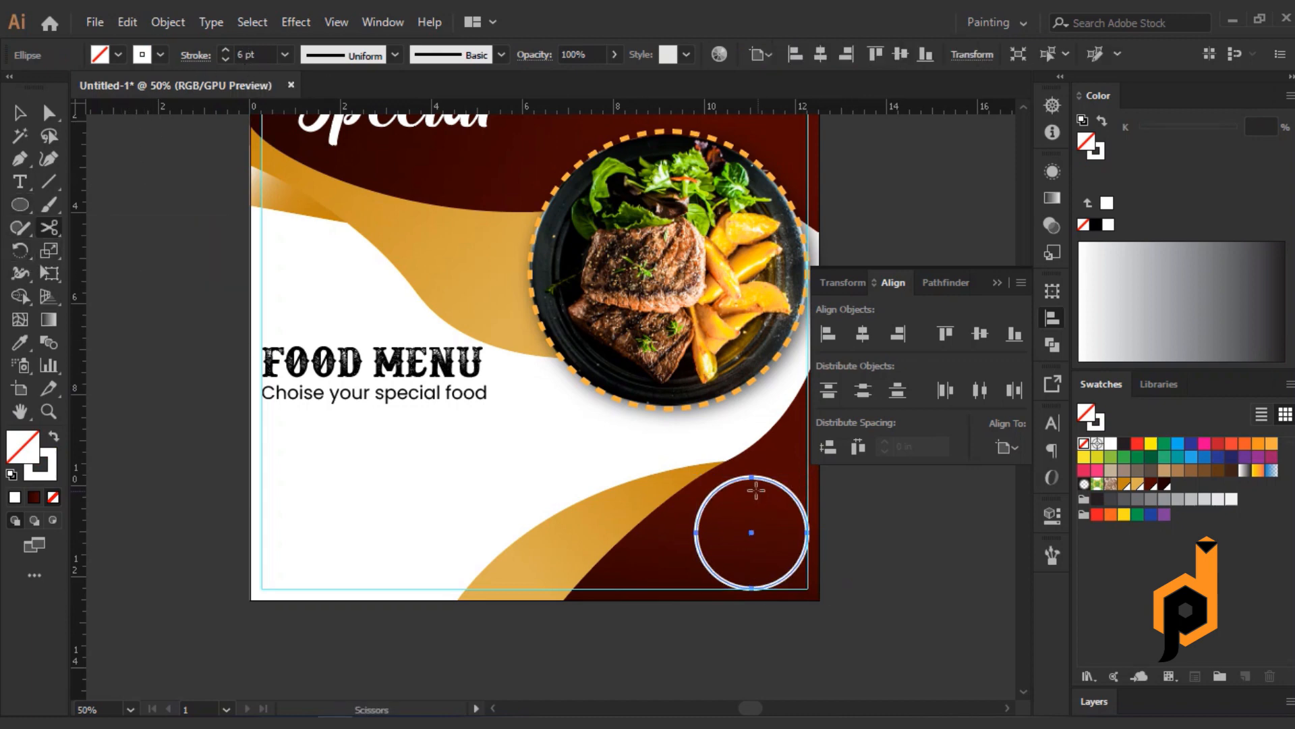
{"action": "left_click", "coordinate": [754, 476]}
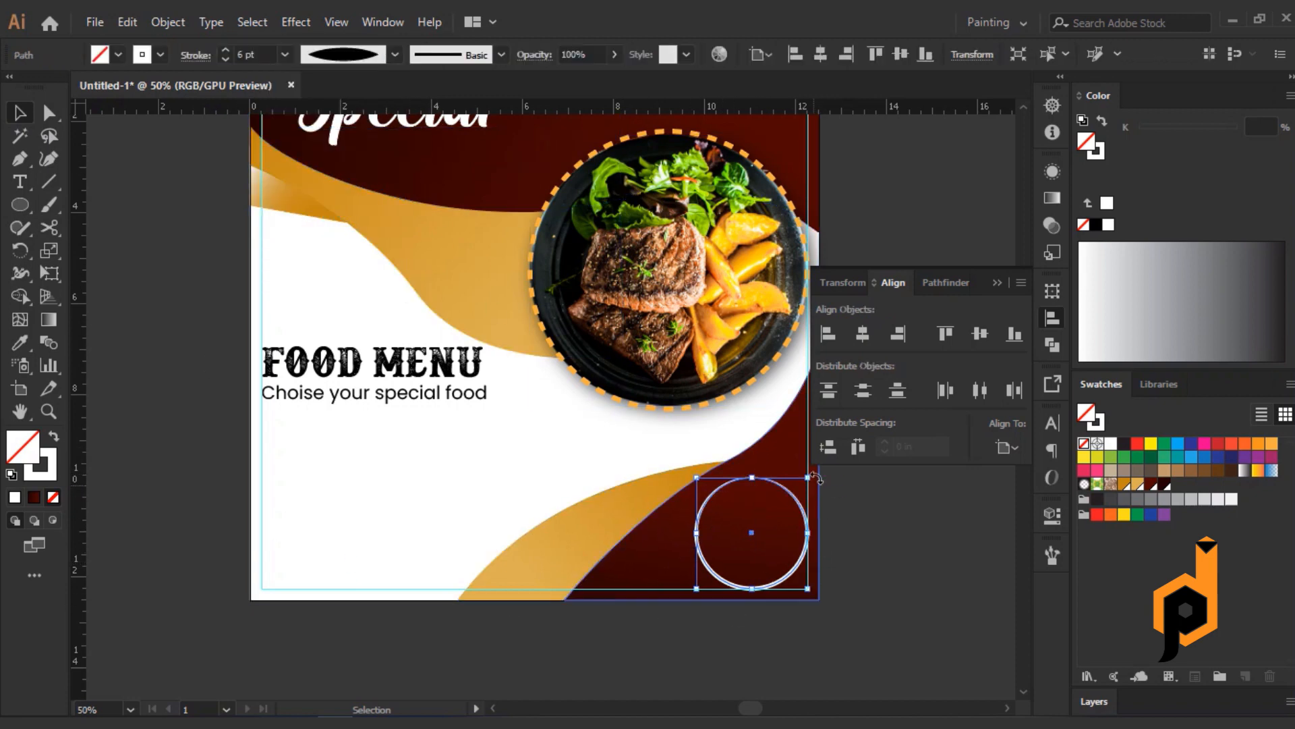
{"action": "left_click_drag", "start_coordinate": [816, 477], "coordinate": [844, 513]}
{"action": "left_click", "coordinate": [892, 561]}
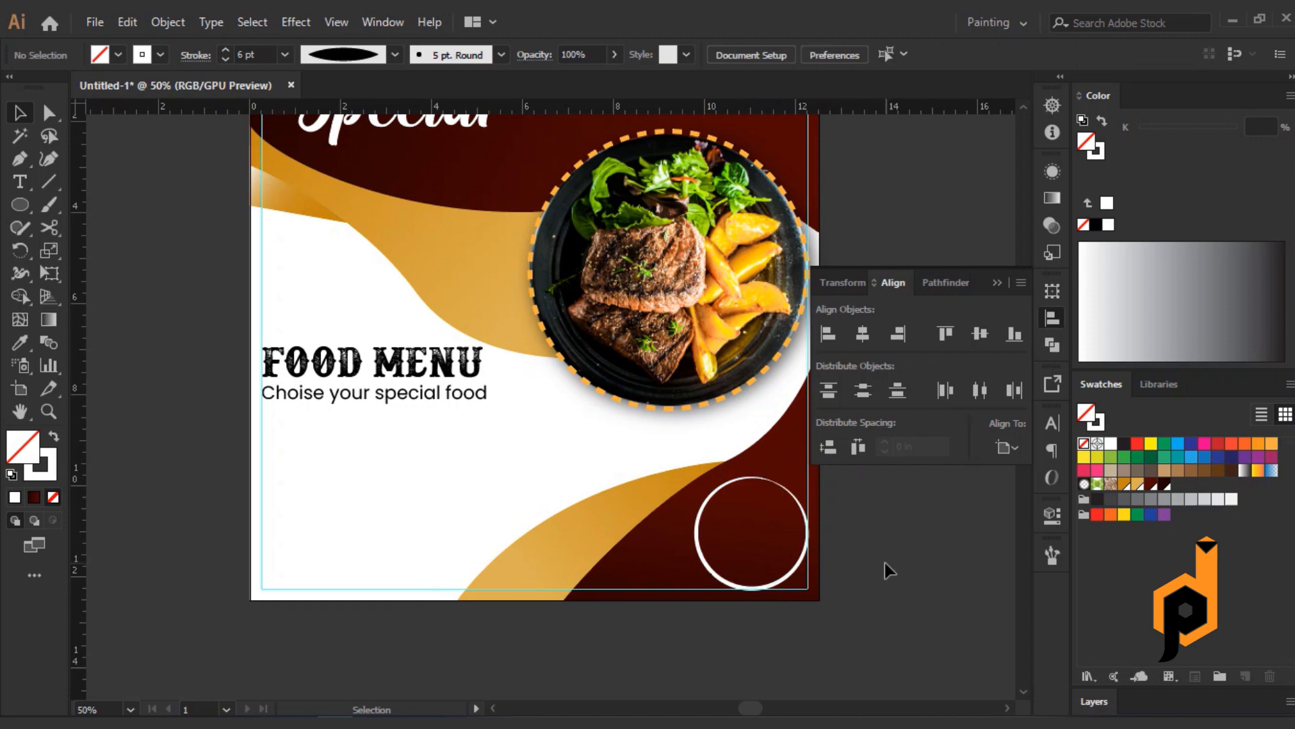
Copy the "up to 50 discount" text from the other application's window and return to Illustrator
{"action": "key", "text": "alt+Tab"}
{"action": "left_click_drag", "start_coordinate": [483, 260], "coordinate": [611, 256]}
{"action": "right_click", "coordinate": [568, 255]}
{"action": "left_click", "coordinate": [606, 312]}
{"action": "left_click", "coordinate": [211, 538]}
Paste "up to 50 discount" as a new text line over the circle, fill it white and shift it toward the centre
{"action": "scroll", "coordinate": [775, 554], "scroll_direction": "up", "scroll_amount": 2}
{"action": "left_click_drag", "start_coordinate": [924, 569], "coordinate": [613, 512]}
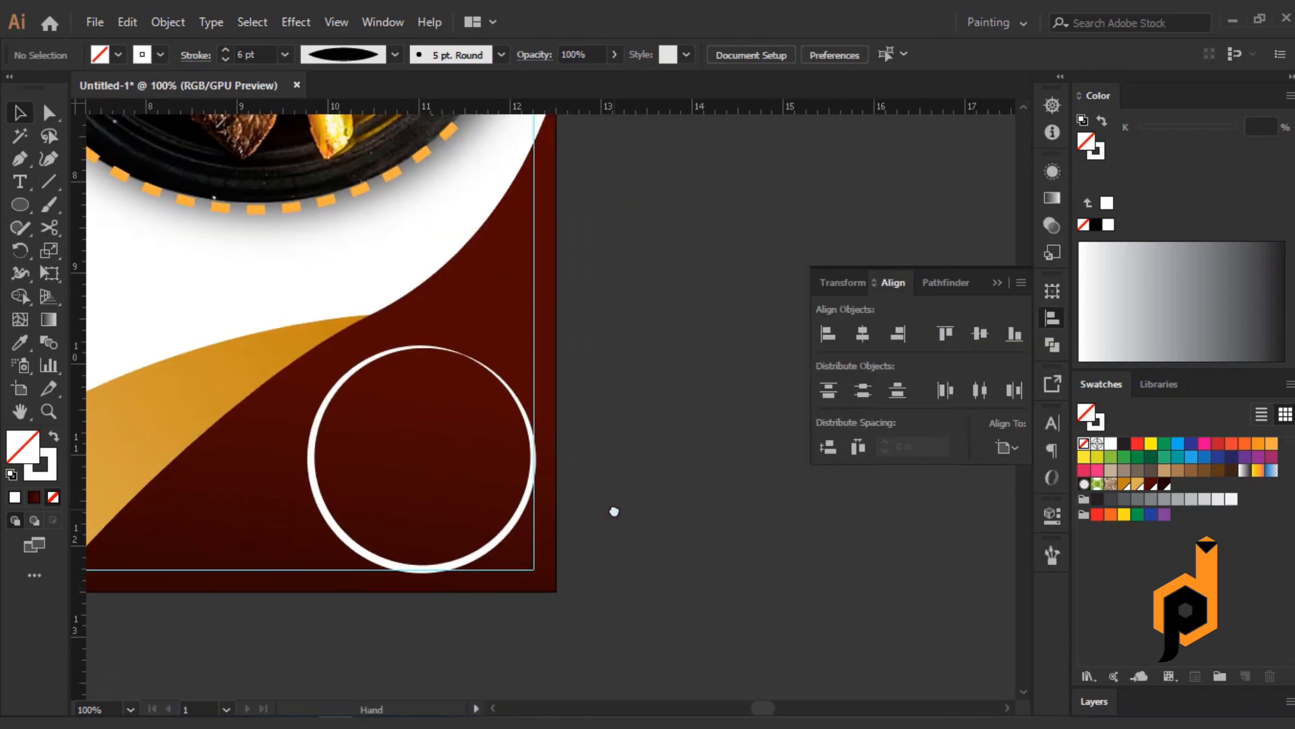
{"action": "scroll", "coordinate": [442, 453], "scroll_direction": "up", "scroll_amount": 2}
{"action": "left_click_drag", "start_coordinate": [489, 453], "coordinate": [530, 447]}
{"action": "left_click", "coordinate": [20, 182]}
{"action": "left_click", "coordinate": [385, 446]}
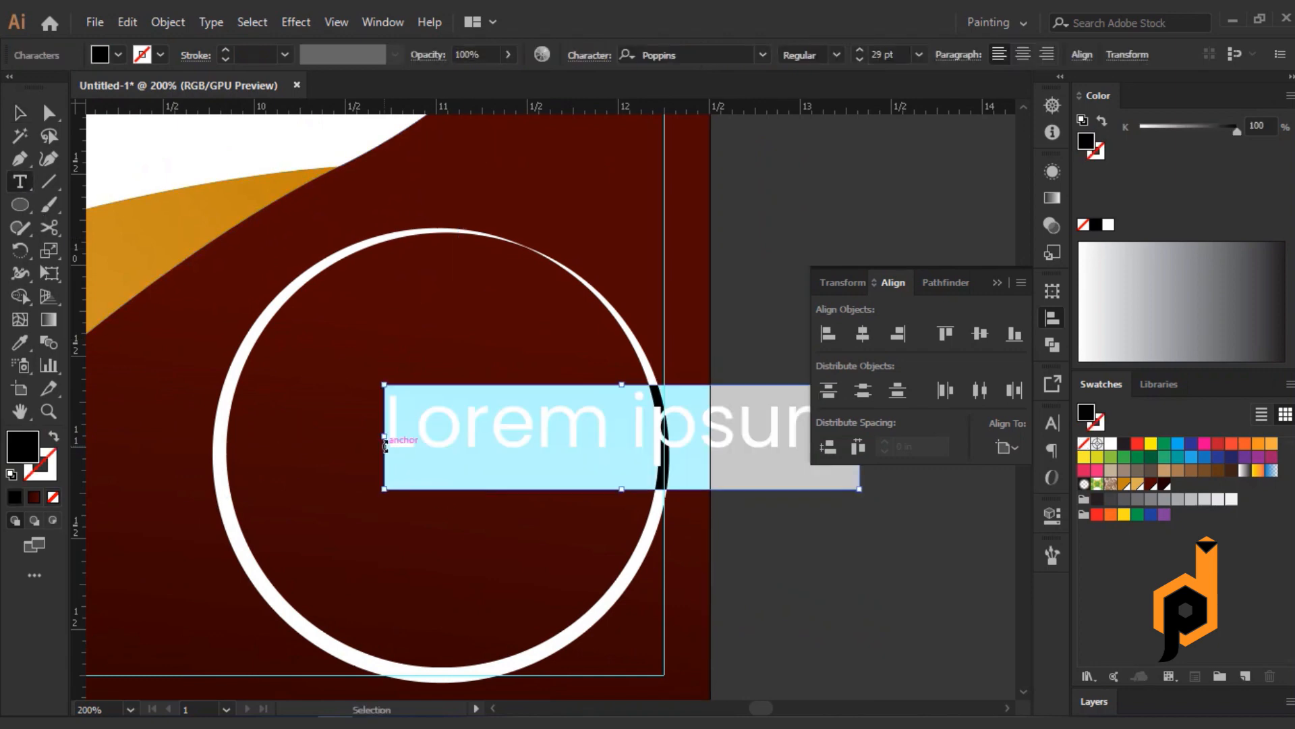
{"action": "key", "text": "ctrl+v"}
{"action": "key", "text": "Escape"}
{"action": "left_click", "coordinate": [1109, 444]}
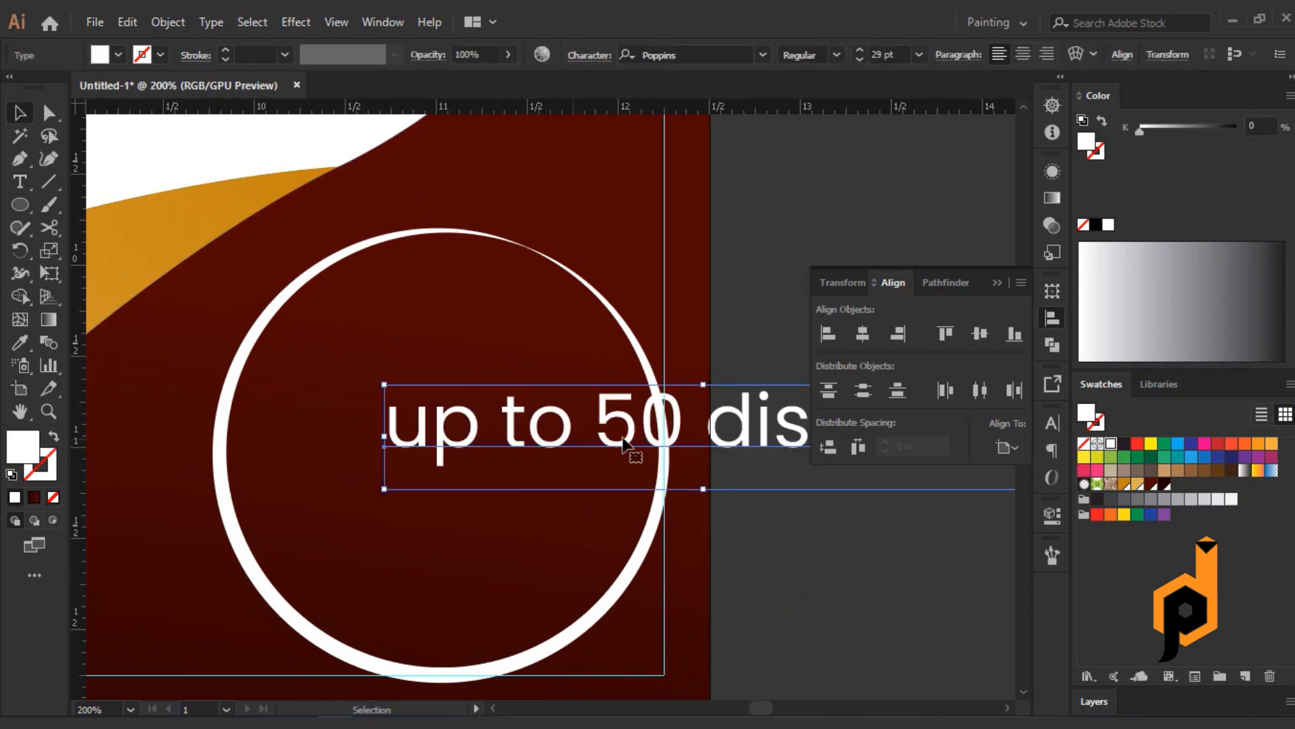
{"action": "left_click_drag", "start_coordinate": [622, 448], "coordinate": [549, 417]}
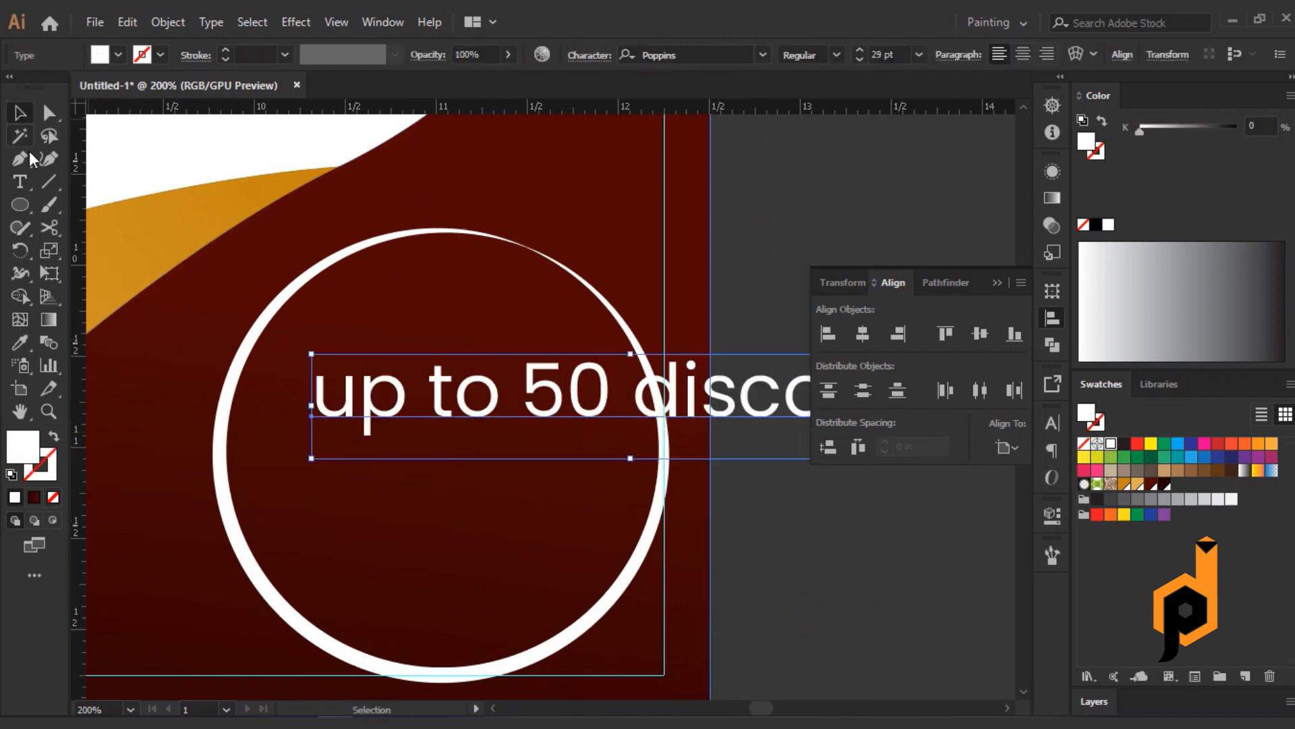
Convert the discount text to uppercase
{"action": "left_click", "coordinate": [204, 21]}
{"action": "mouse_move", "coordinate": [344, 317]}
{"action": "left_click", "coordinate": [544, 324]}
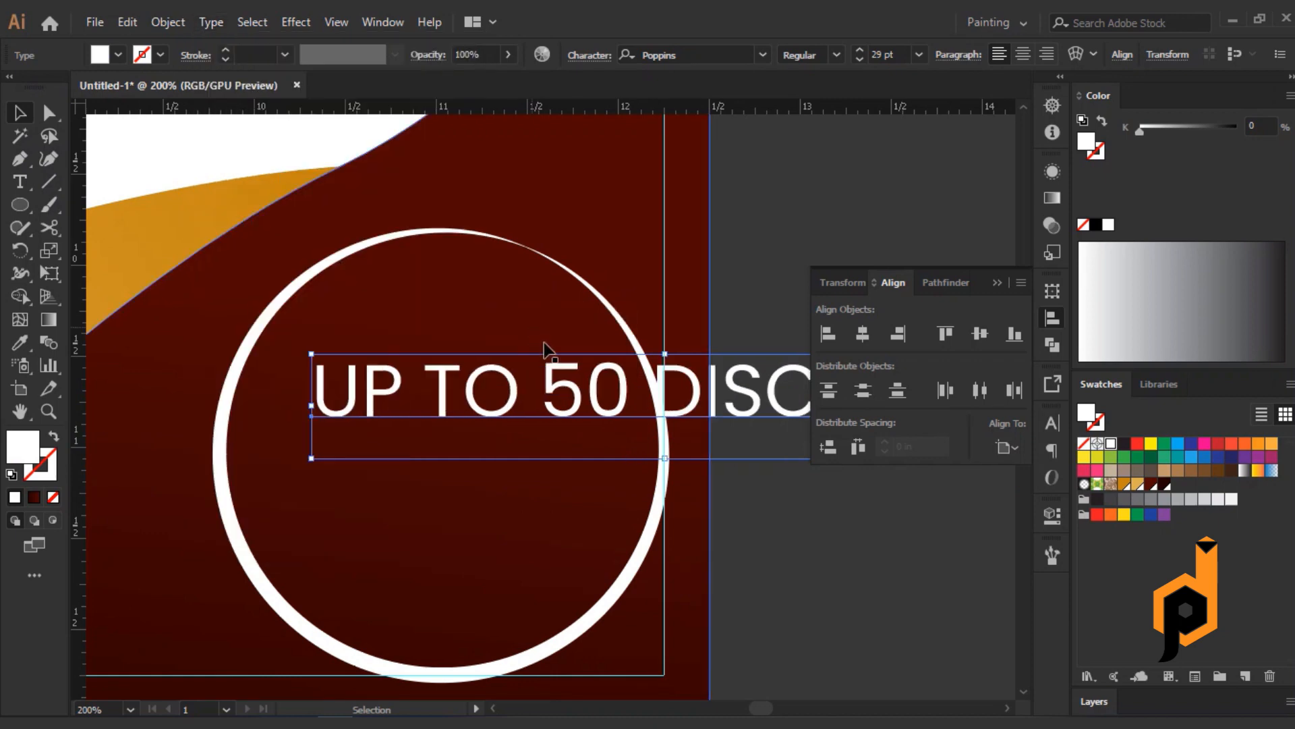
Break the discount text into three lines: "UP TO", "50" and "DISCOUNT"
{"action": "left_click", "coordinate": [20, 183]}
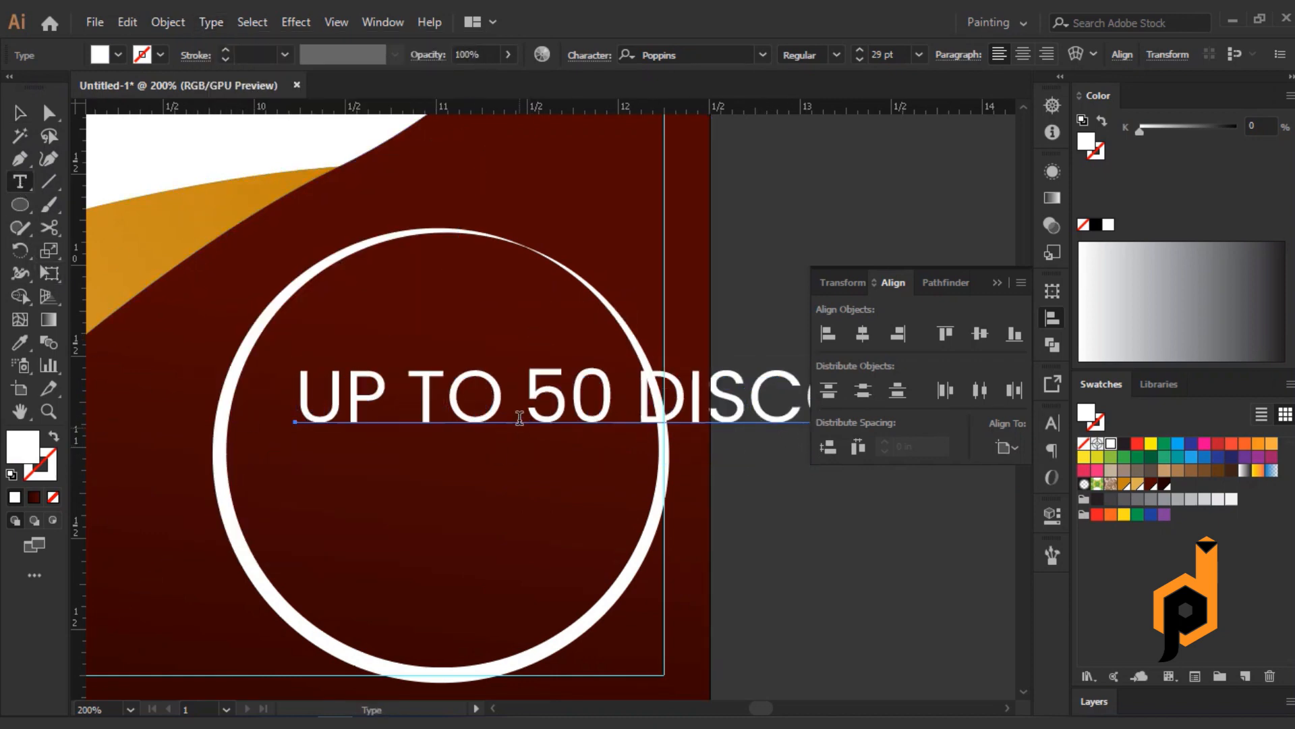
{"action": "left_click", "coordinate": [526, 401]}
{"action": "key", "text": "BackSpace"}
{"action": "key", "text": "Return"}
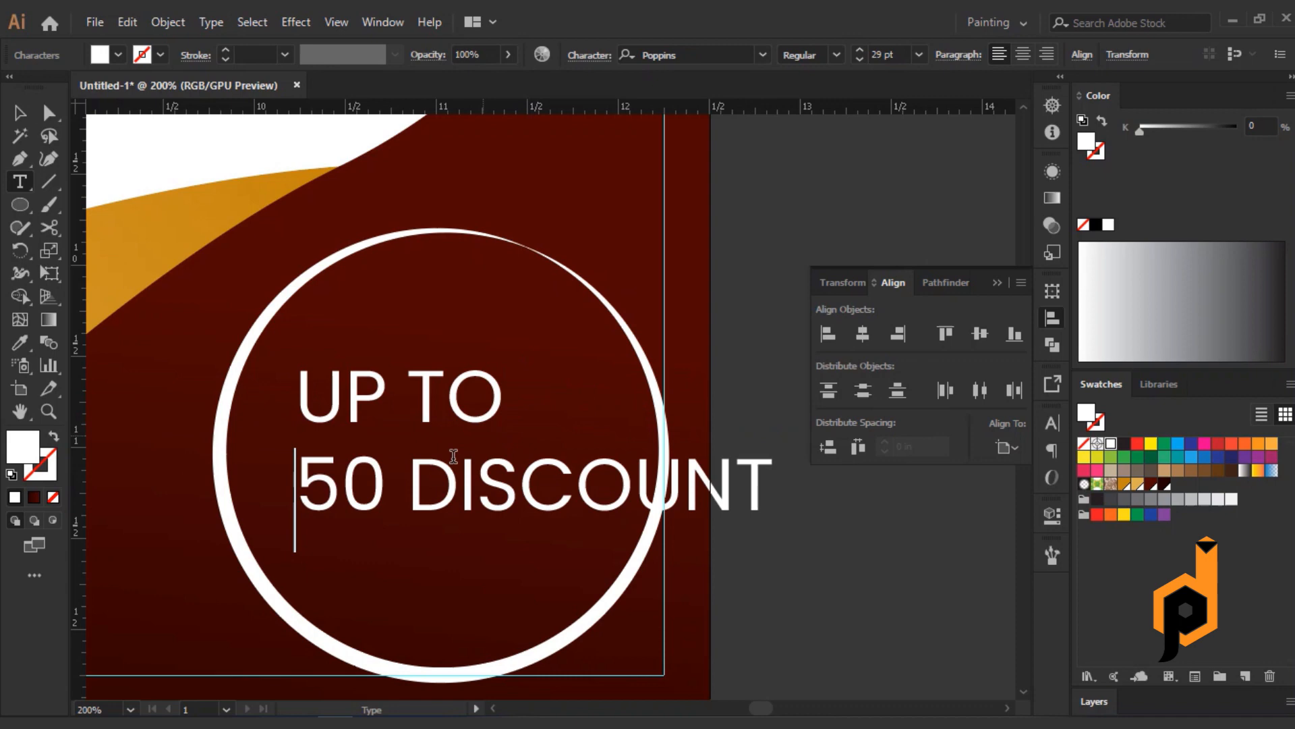
{"action": "left_click", "coordinate": [410, 479]}
{"action": "key", "text": "BackSpace"}
{"action": "key", "text": "Return"}
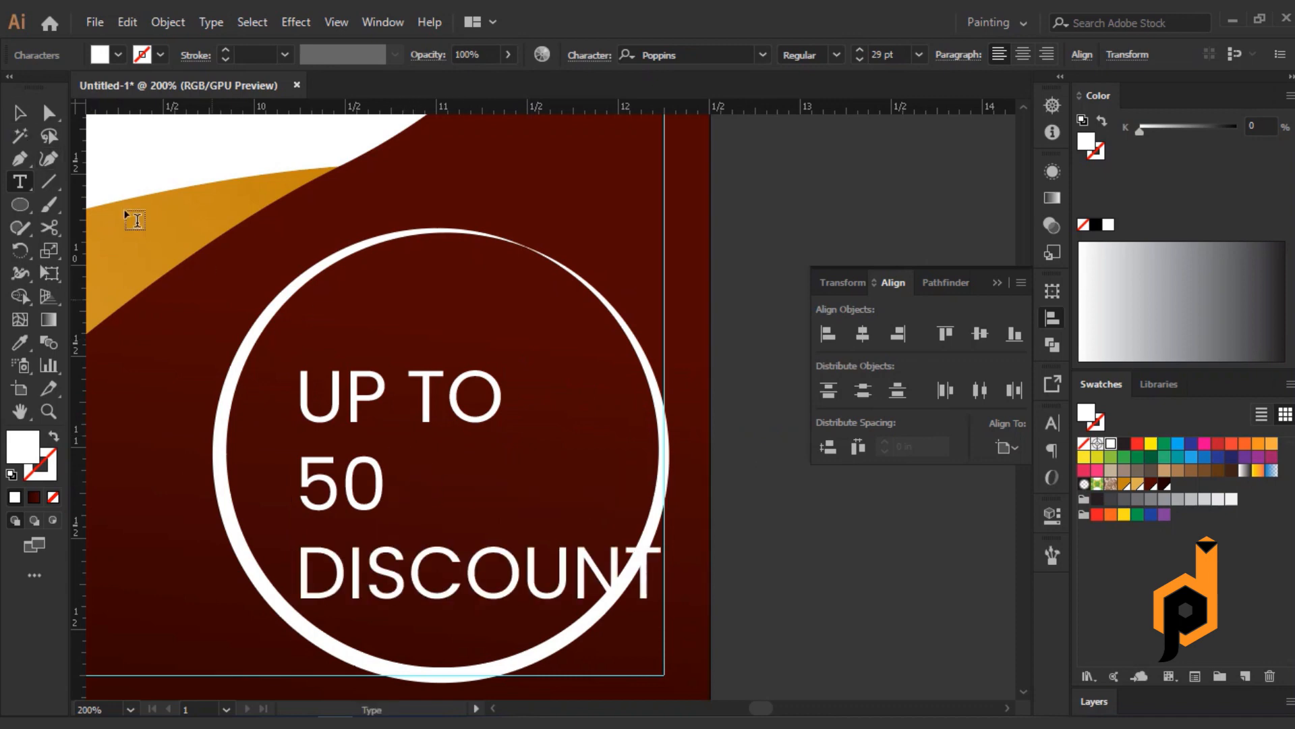
{"action": "key", "text": "Escape"}
Centre-align the three-line discount text and place it in the middle of the circle
{"action": "left_click", "coordinate": [1051, 450]}
{"action": "left_click", "coordinate": [859, 447]}
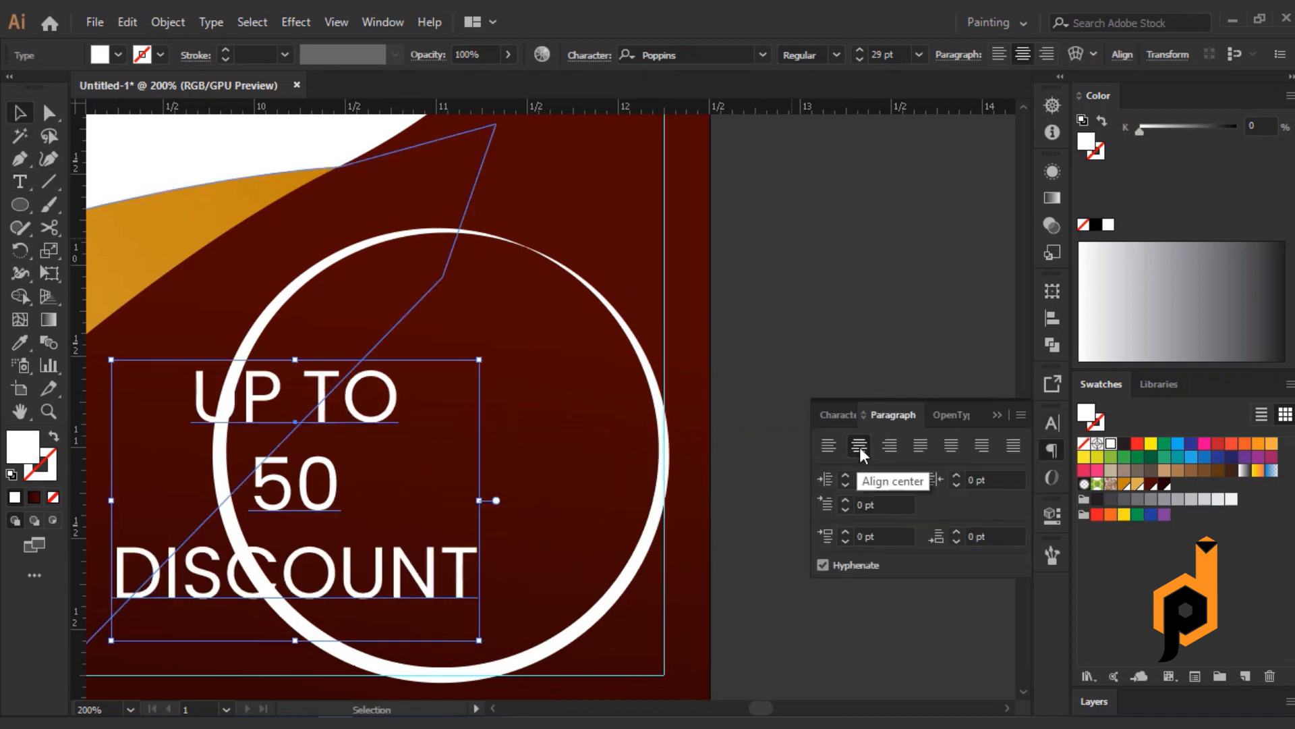
{"action": "left_click_drag", "start_coordinate": [284, 489], "coordinate": [439, 440]}
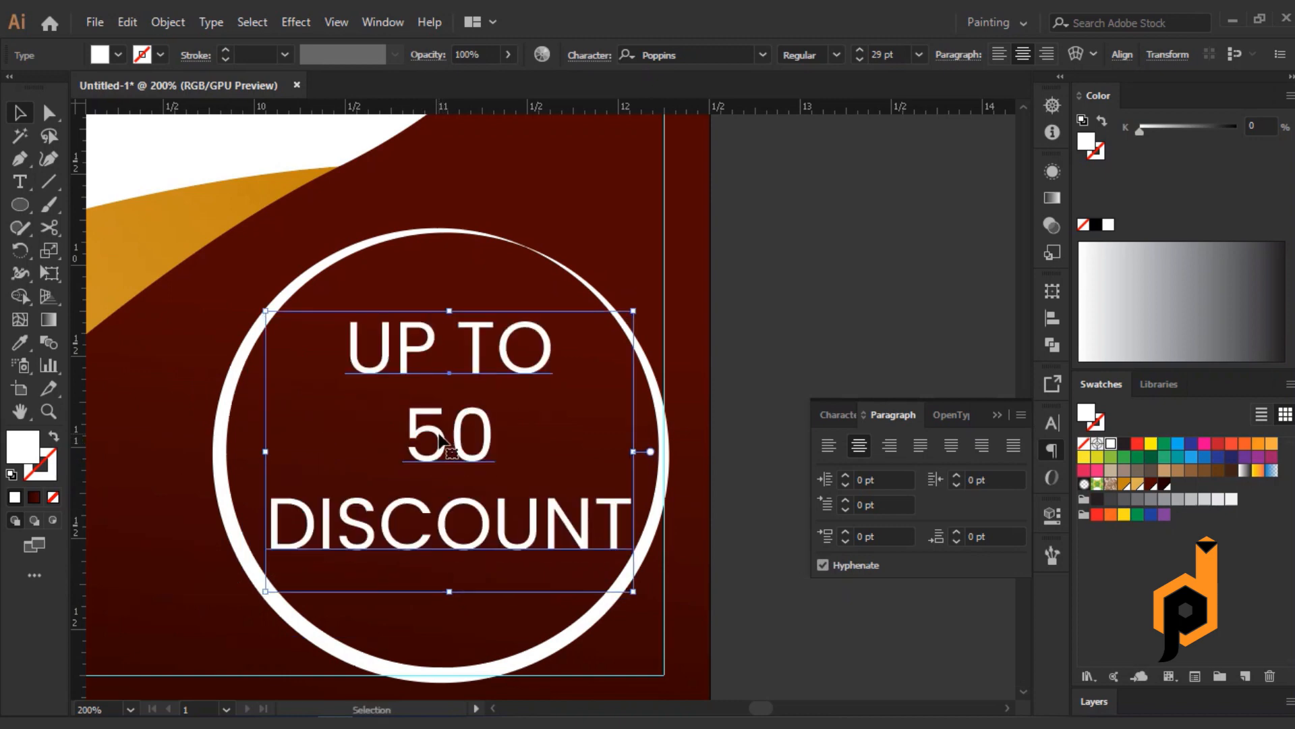
Set the discount text to 30 pt Poppins Bold
{"action": "scroll", "coordinate": [889, 54], "scroll_direction": "up", "scroll_amount": 1}
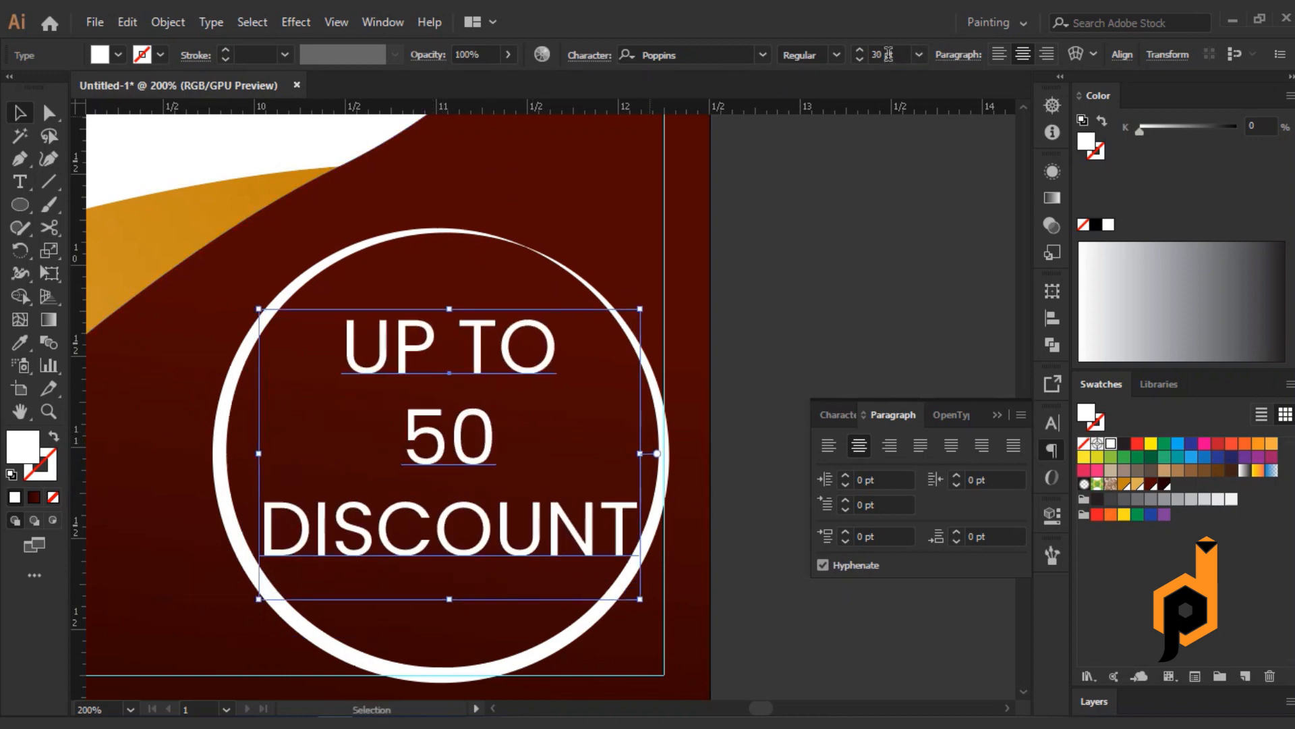
{"action": "left_click", "coordinate": [836, 54]}
{"action": "left_click", "coordinate": [823, 334]}
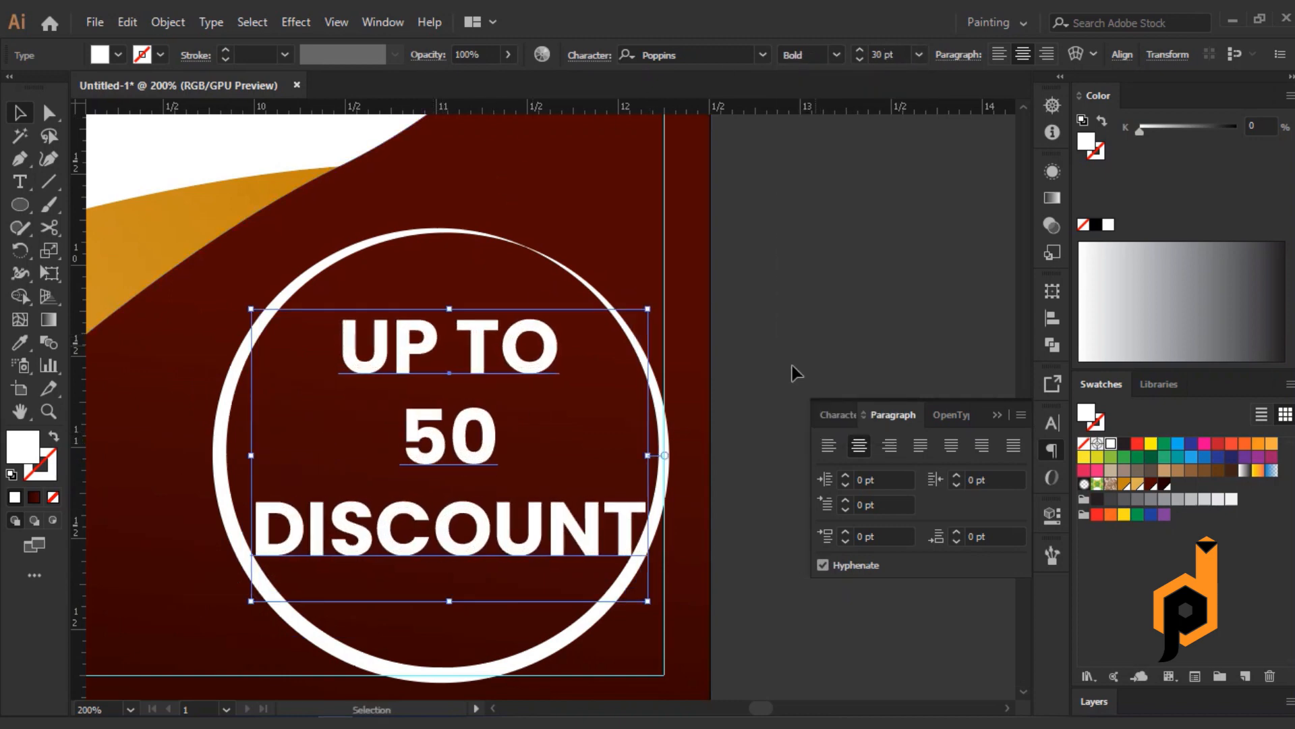
Run a script to split the three-line discount text into a separate text object for each line
{"action": "double_click", "coordinate": [489, 537]}
{"action": "double_click", "coordinate": [489, 536]}
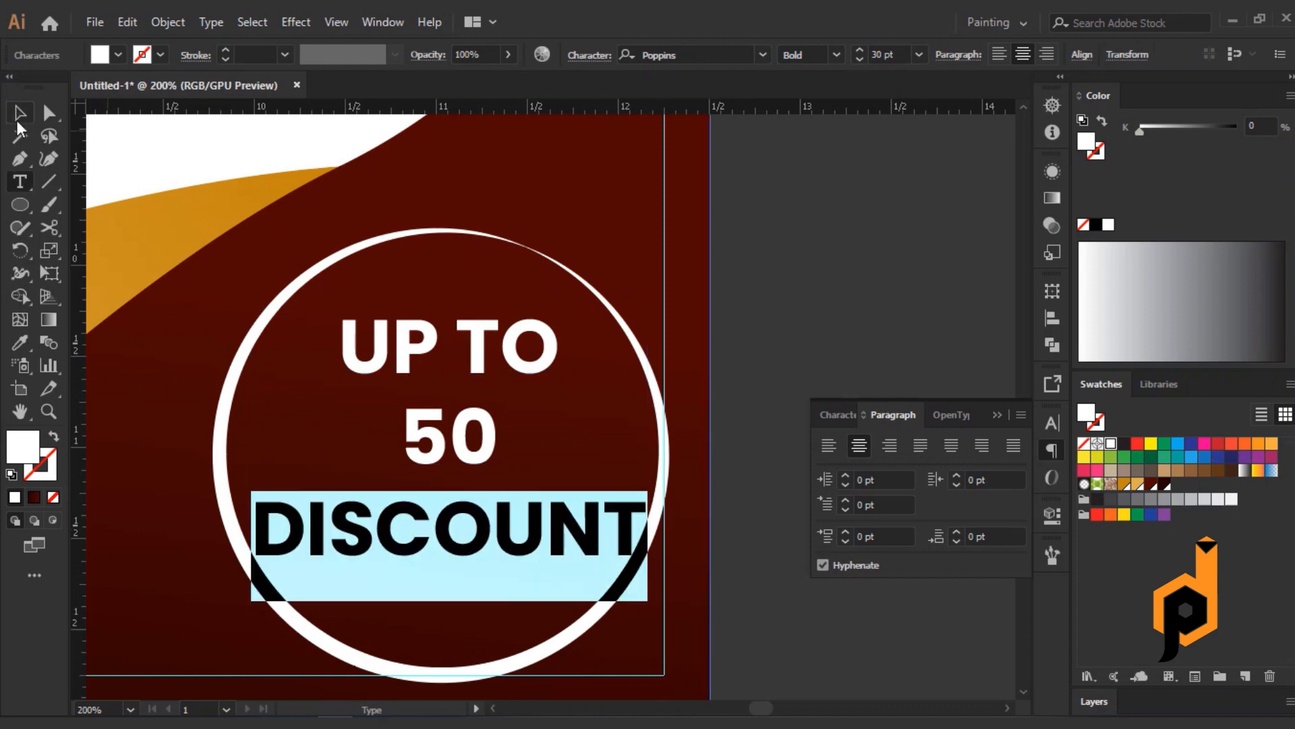
{"action": "left_click", "coordinate": [19, 113]}
{"action": "left_click", "coordinate": [94, 22]}
{"action": "mouse_move", "coordinate": [128, 425]}
{"action": "left_click", "coordinate": [439, 425]}
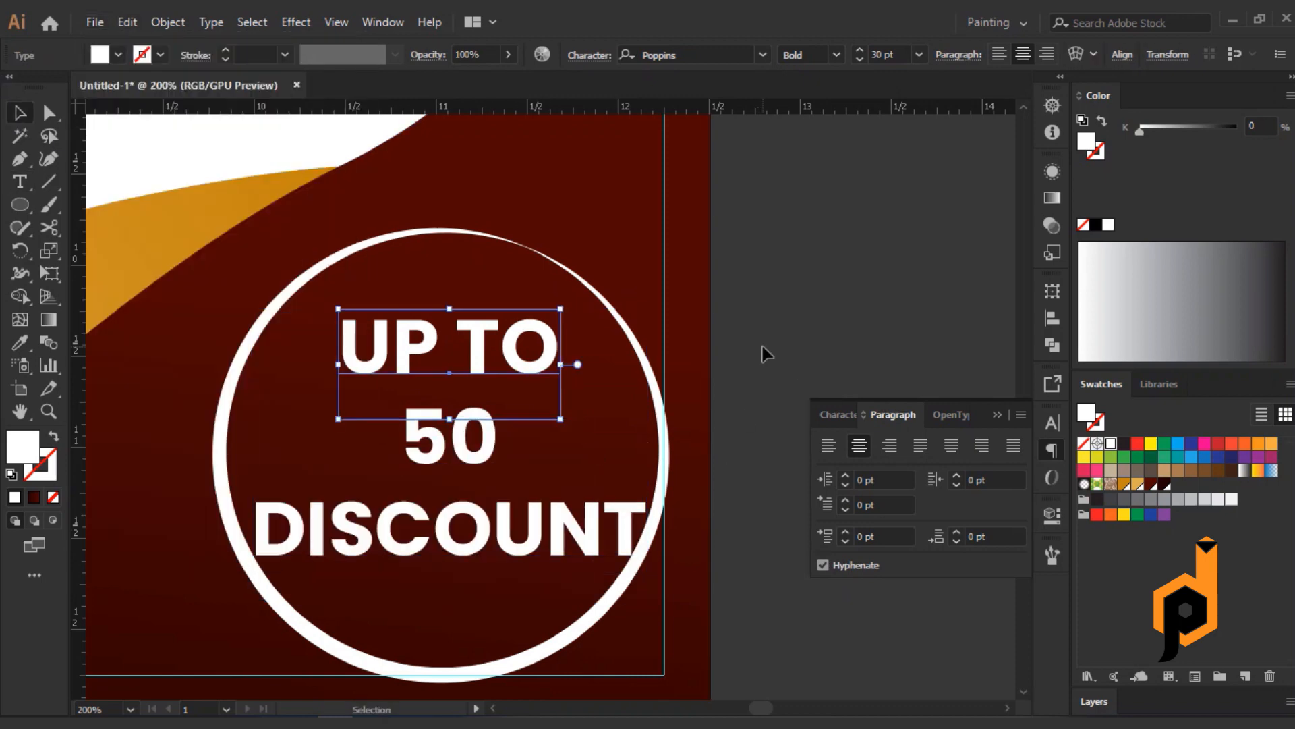
Move the "UP TO" and "50" lines slightly upward inside the circle
{"action": "left_click", "coordinate": [762, 354]}
{"action": "left_click_drag", "start_coordinate": [468, 346], "coordinate": [467, 316]}
{"action": "left_click_drag", "start_coordinate": [467, 427], "coordinate": [467, 415]}
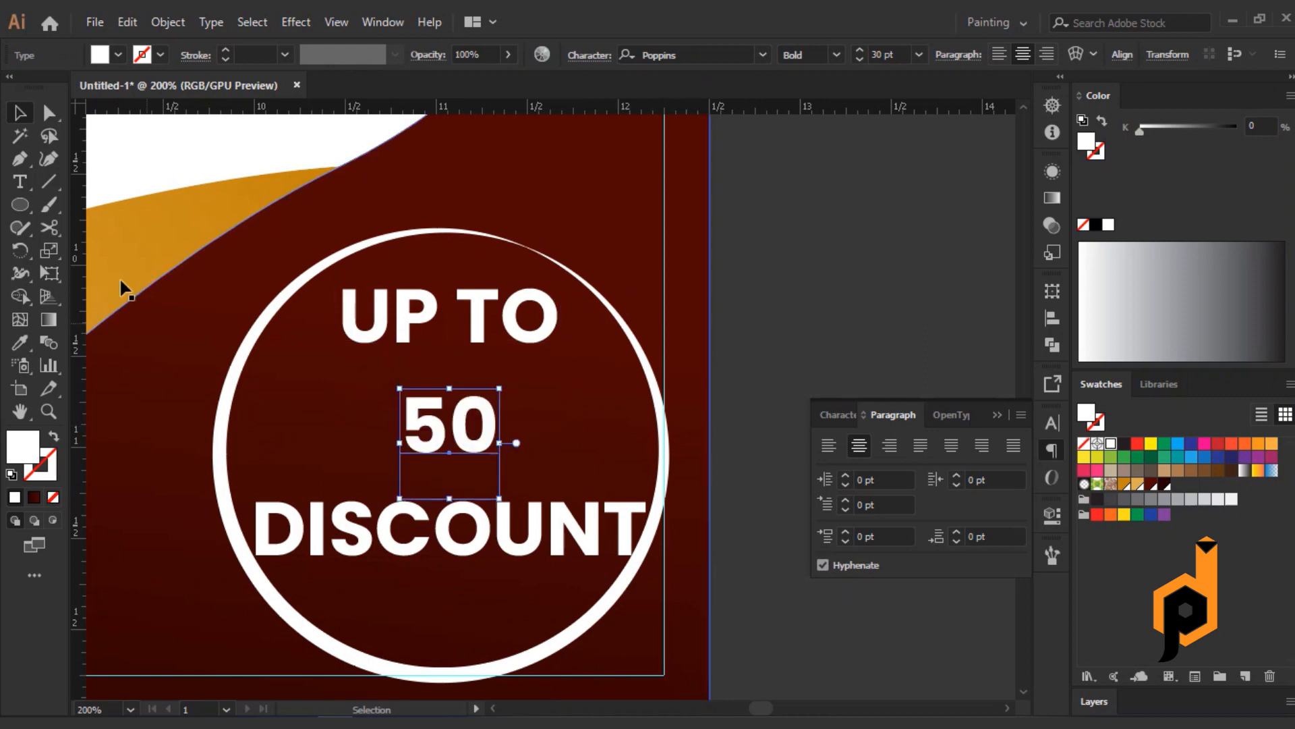
Add a separate white "%" text object and place it directly beside the "50"
{"action": "key", "text": "t"}
{"action": "left_click", "coordinate": [568, 442]}
{"action": "type", "text": "%"}
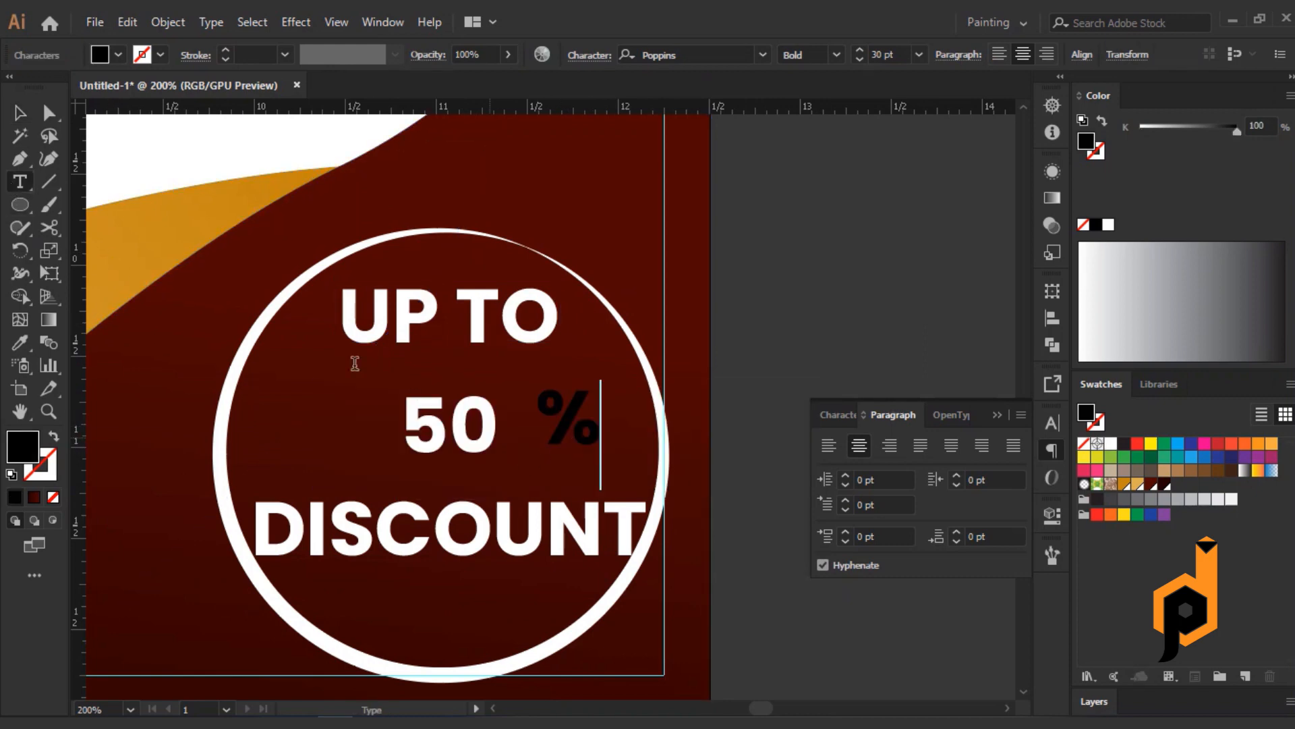
{"action": "key", "text": "Escape"}
{"action": "left_click", "coordinate": [1108, 445]}
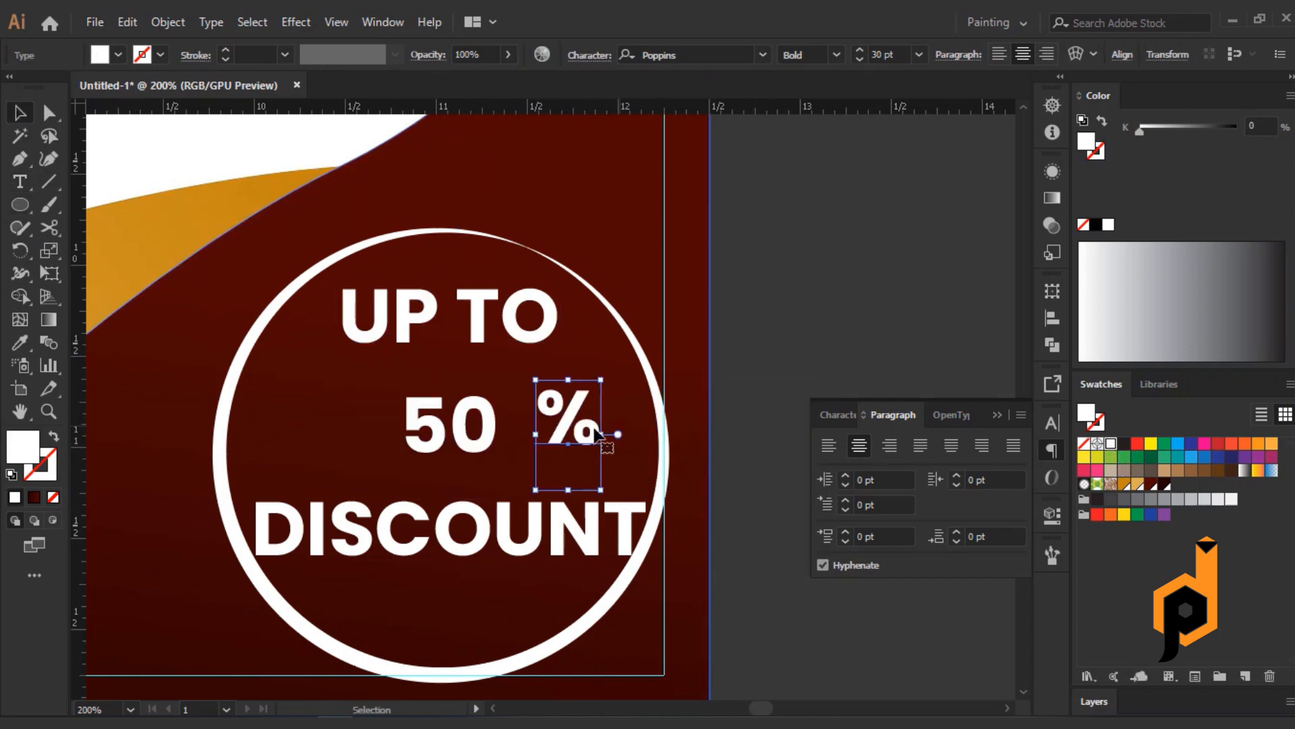
{"action": "left_click_drag", "start_coordinate": [571, 426], "coordinate": [539, 436]}
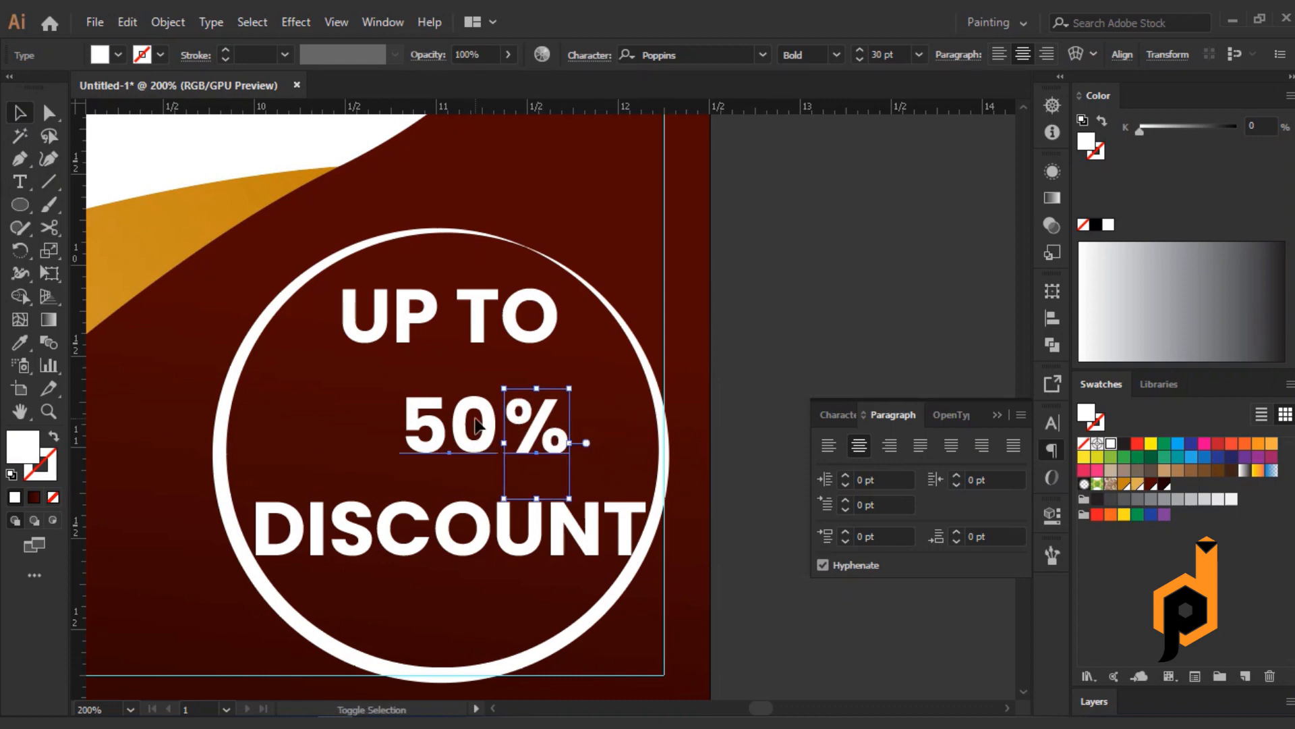
Group the "50" with the "%" sign and centre the group horizontally under "UP TO"
{"action": "key", "text": "ctrl+g"}
{"action": "left_click", "coordinate": [470, 330], "text": "shift"}
{"action": "left_click", "coordinate": [470, 329]}
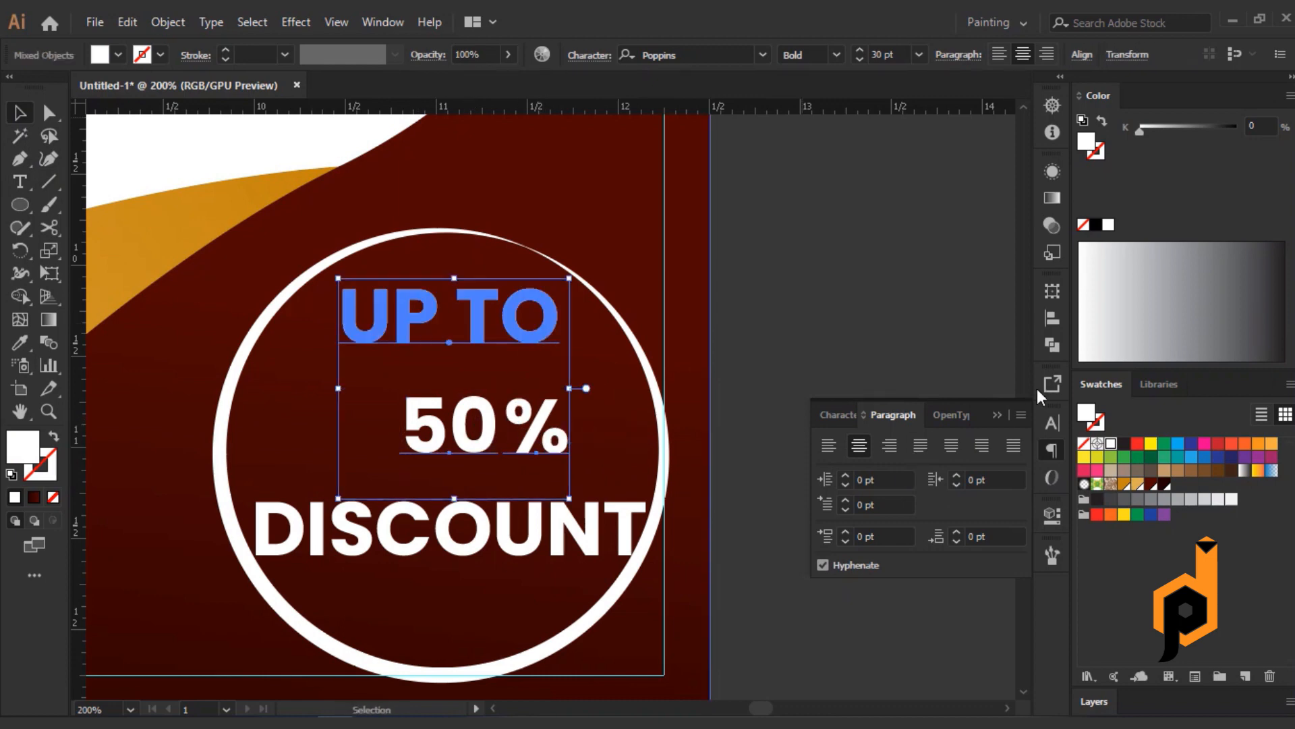
{"action": "left_click", "coordinate": [1053, 317]}
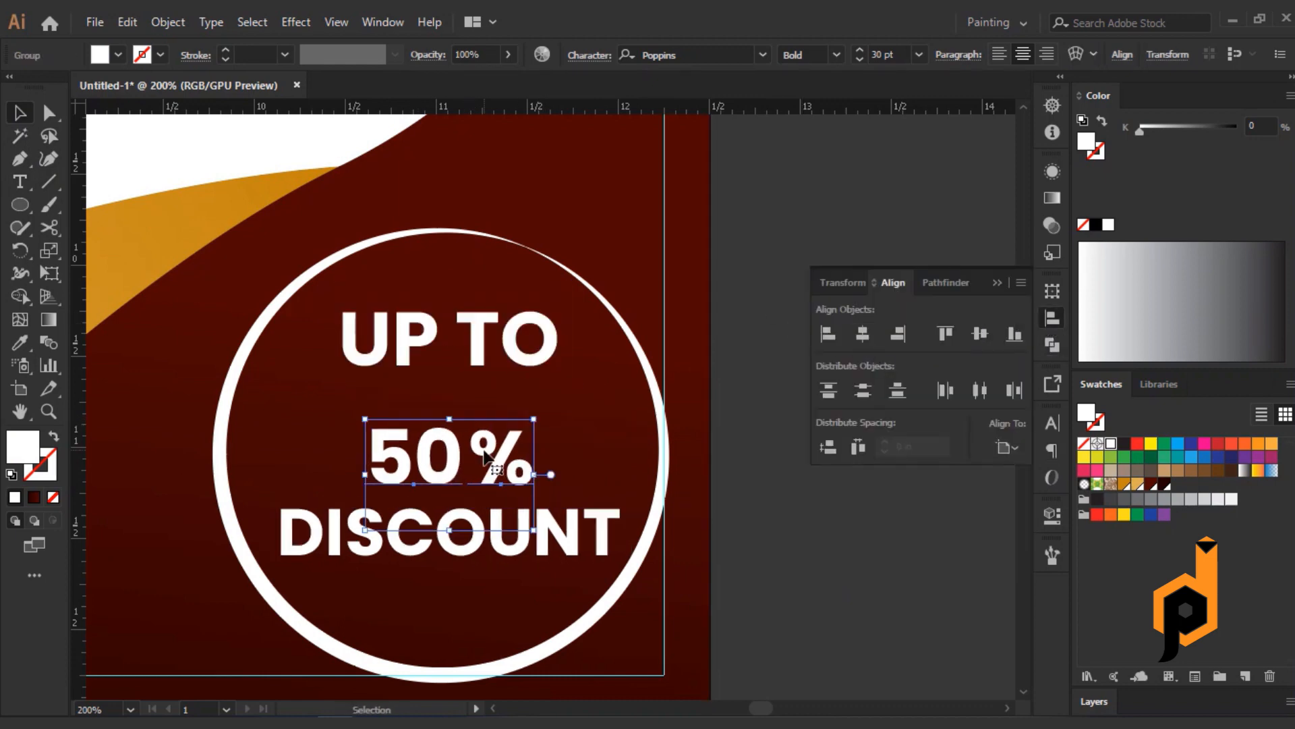
Reduce "DISCOUNT" to 26 pt and move it and the "50%" group upward to tighten the line spacing
{"action": "left_click_drag", "start_coordinate": [486, 472], "coordinate": [486, 452]}
{"action": "left_click", "coordinate": [461, 559]}
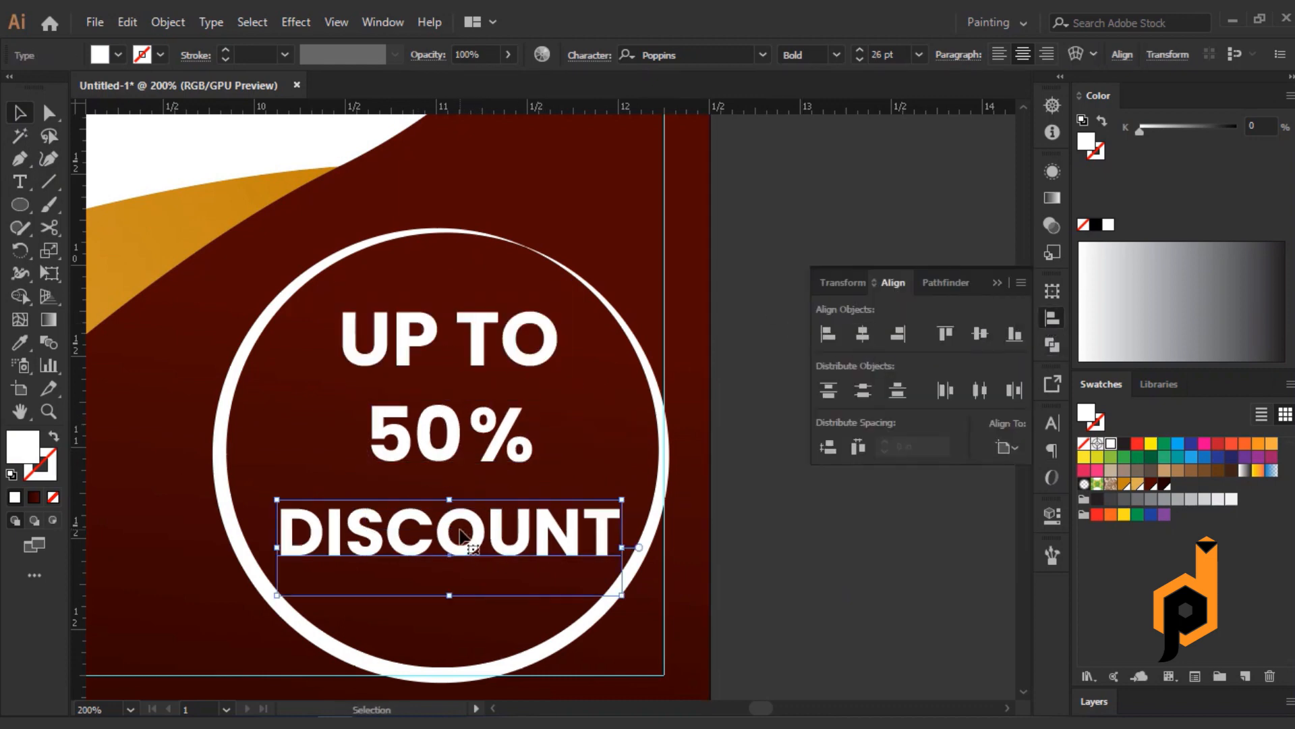
{"action": "left_click_drag", "start_coordinate": [460, 559], "coordinate": [460, 536]}
Set the alignment reference to Align to Selection with the "UP TO" and "DISCOUNT" lines selected
{"action": "left_click", "coordinate": [442, 358], "text": "shift"}
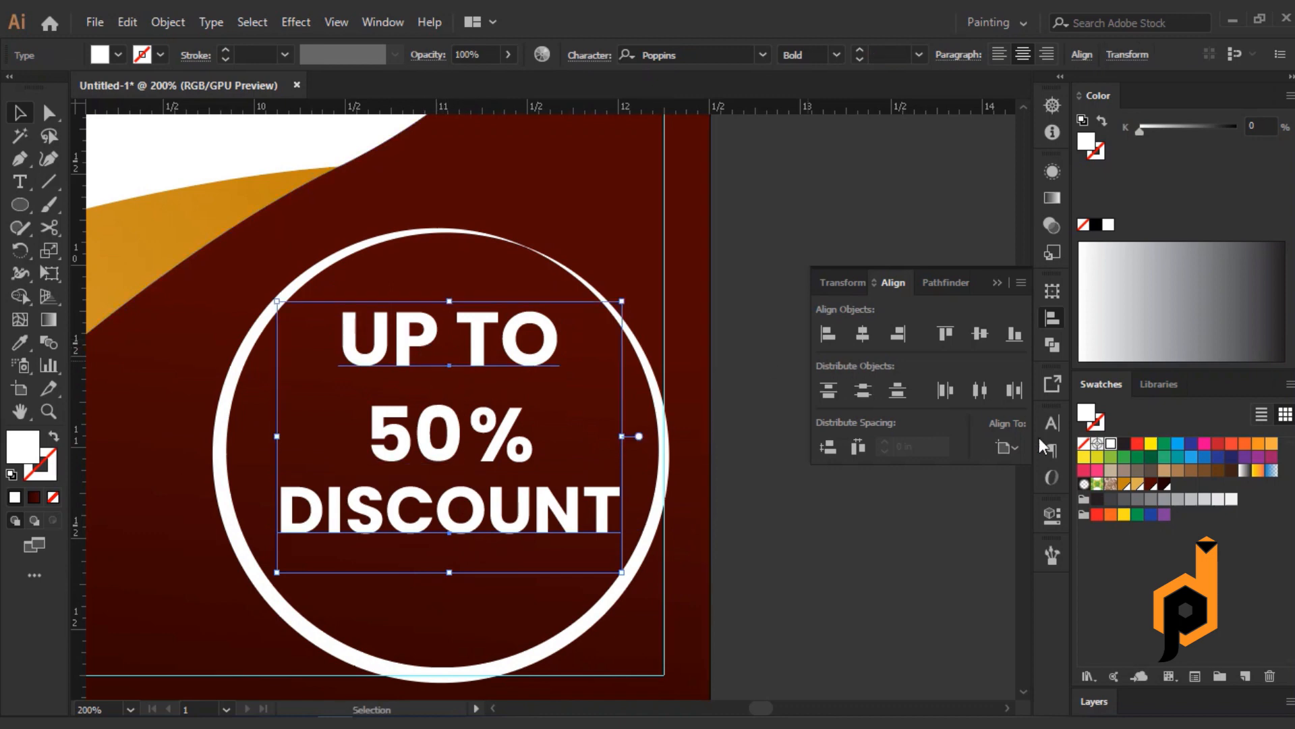
{"action": "left_click", "coordinate": [1007, 446]}
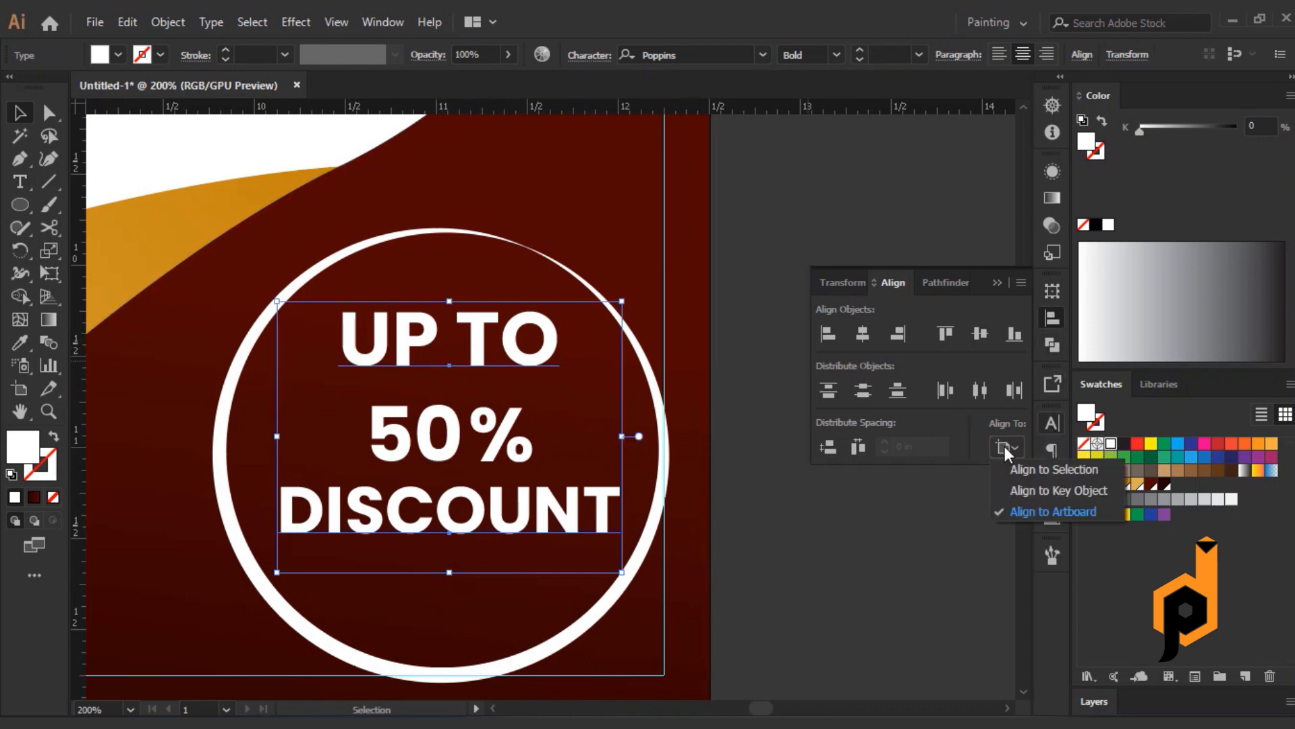
{"action": "left_click", "coordinate": [1021, 467]}
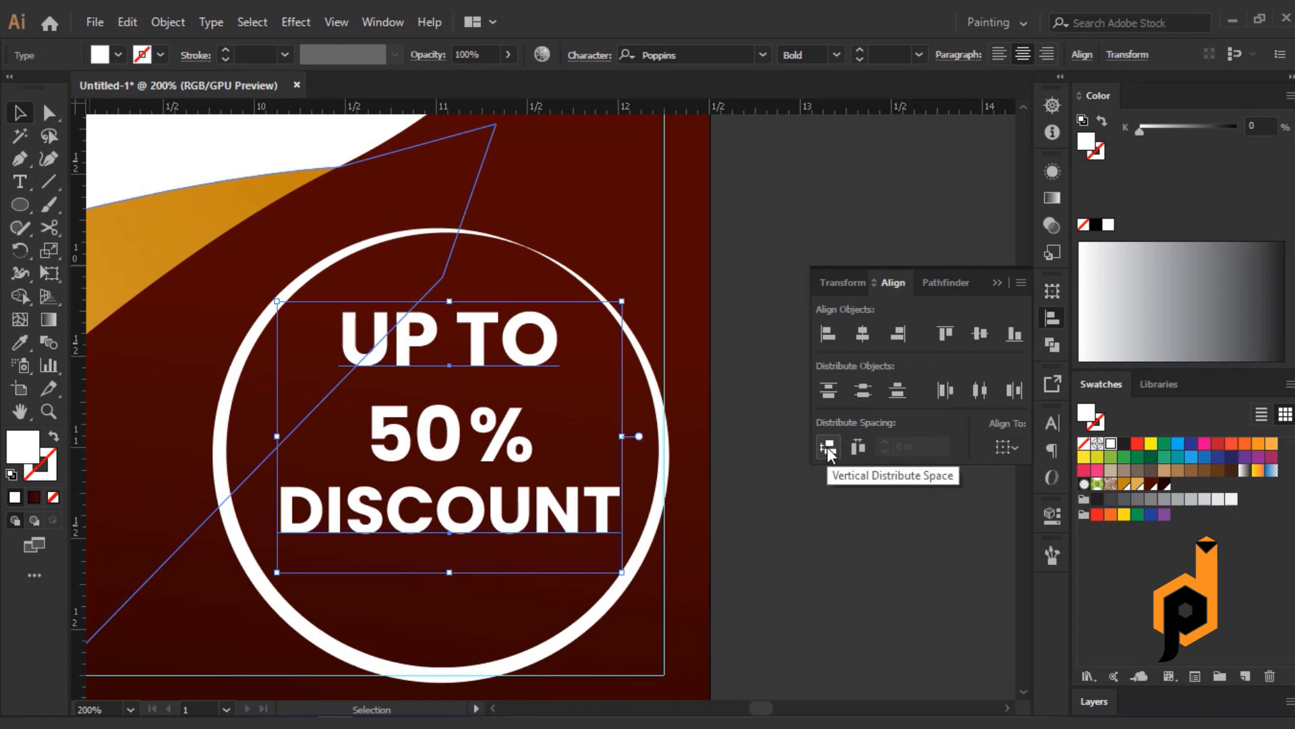
{"action": "left_click", "coordinate": [759, 482]}
Distribute the vertical spacing evenly between the "UP TO", "50%" and "DISCOUNT" lines
{"action": "left_click", "coordinate": [540, 469]}
{"action": "left_click", "coordinate": [445, 445]}
{"action": "left_click", "coordinate": [449, 516], "text": "shift"}
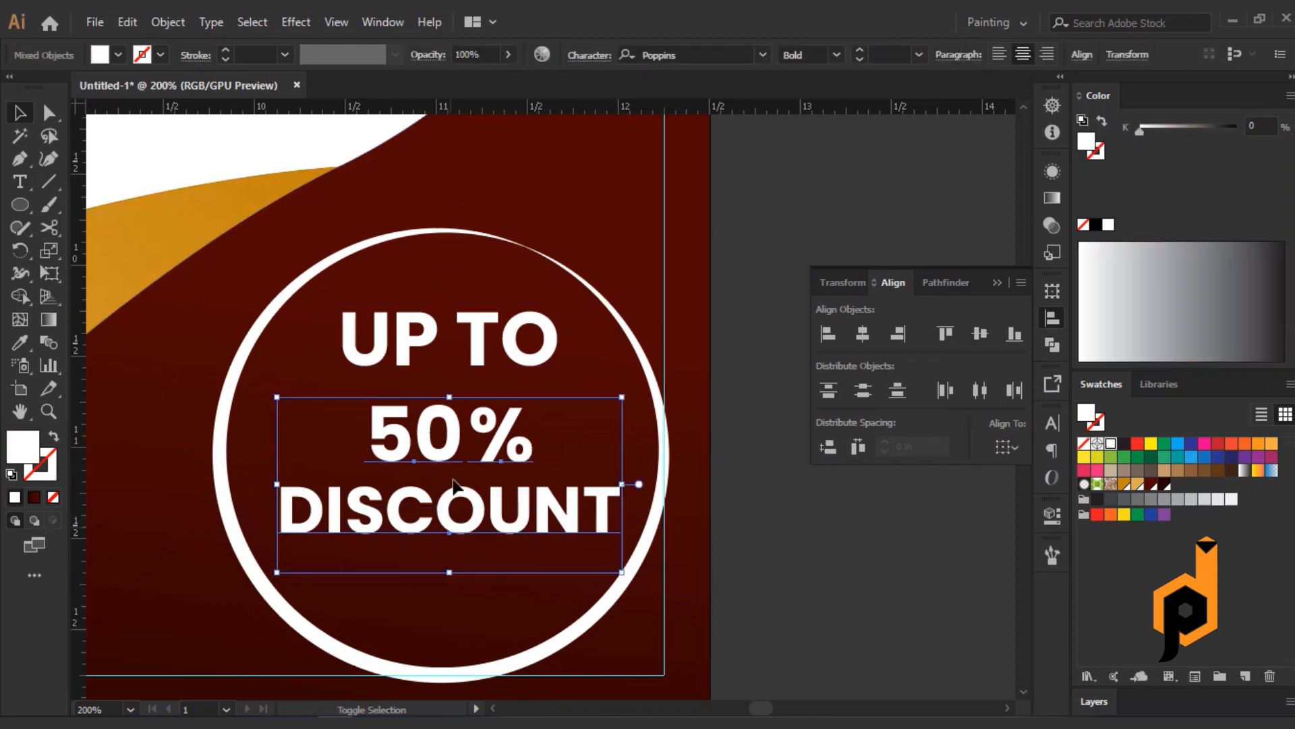
{"action": "left_click", "coordinate": [426, 350], "text": "shift"}
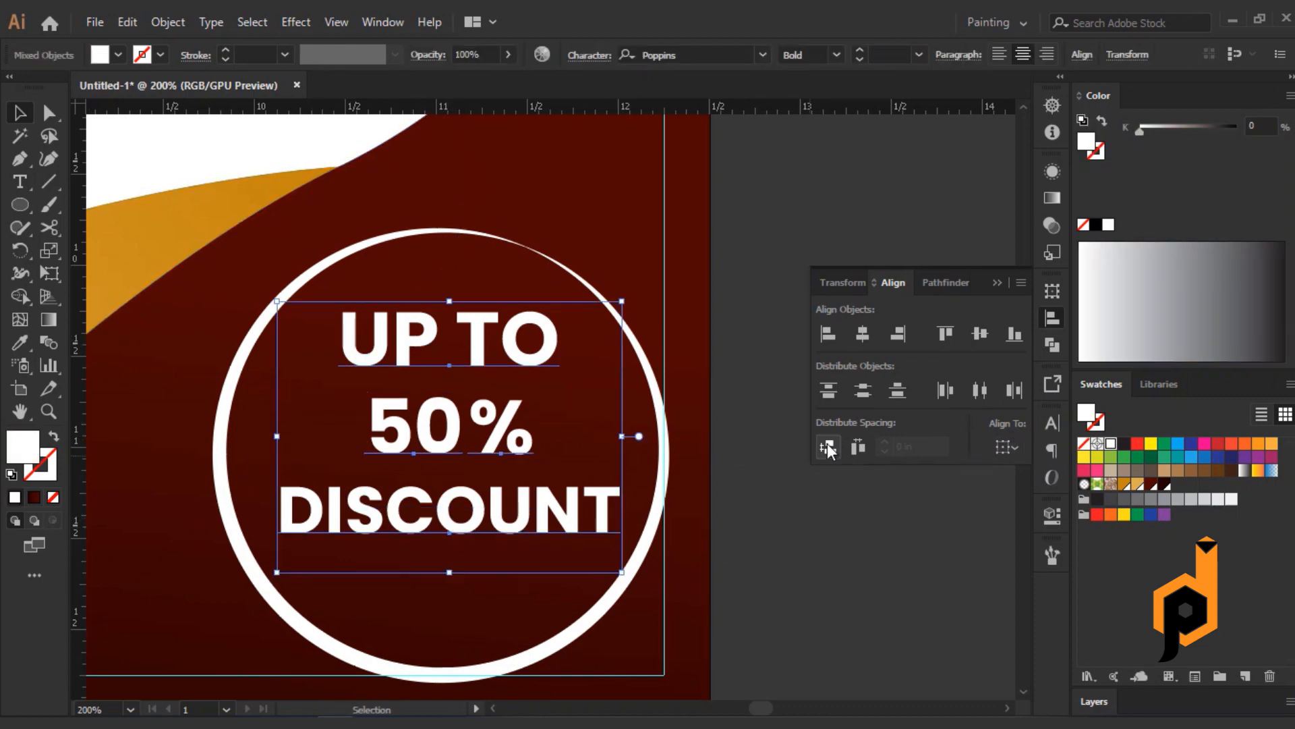
{"action": "left_click", "coordinate": [816, 590]}
Copy "order now" from the Notepad text and paste it as a new text object below the tagline in Illustrator
{"action": "scroll", "coordinate": [803, 573], "scroll_direction": "down", "scroll_amount": 2, "text": "alt"}
{"action": "scroll", "coordinate": [803, 573], "scroll_direction": "down", "scroll_amount": 2, "text": "alt"}
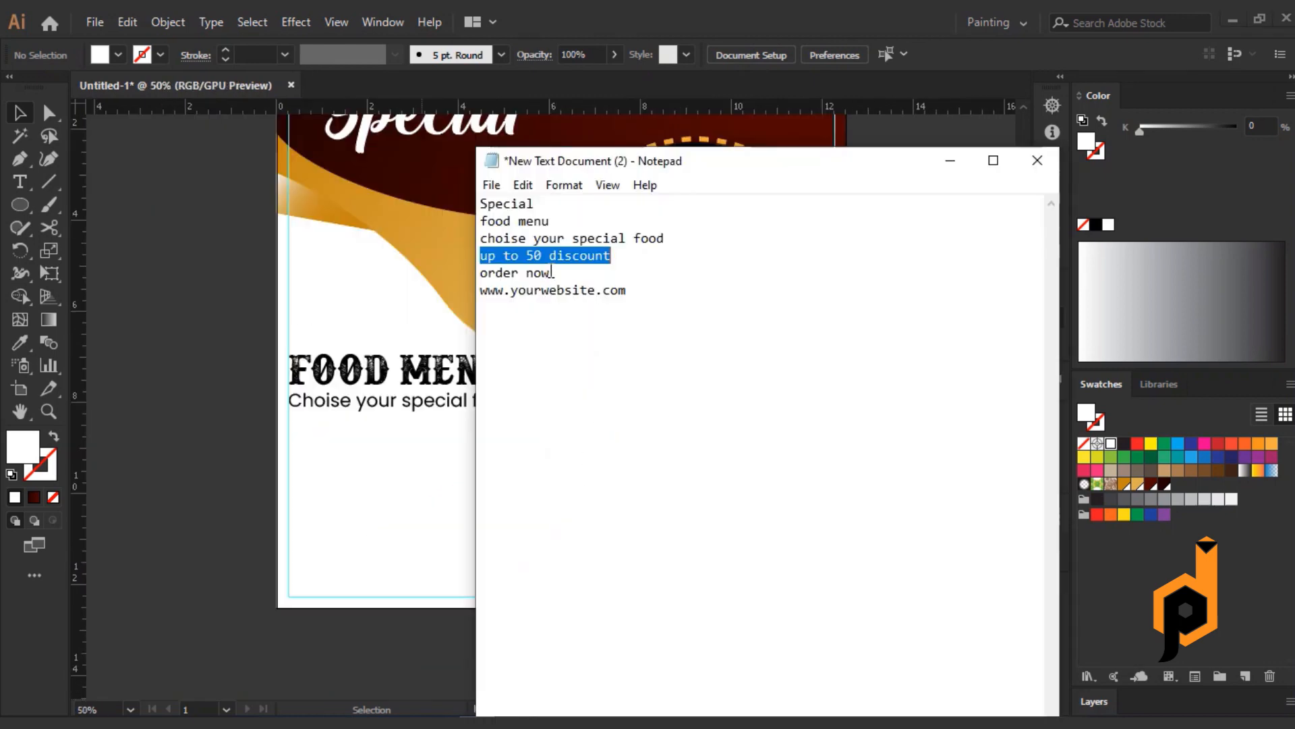
{"action": "left_click_drag", "start_coordinate": [552, 273], "coordinate": [479, 272]}
{"action": "right_click", "coordinate": [503, 274]}
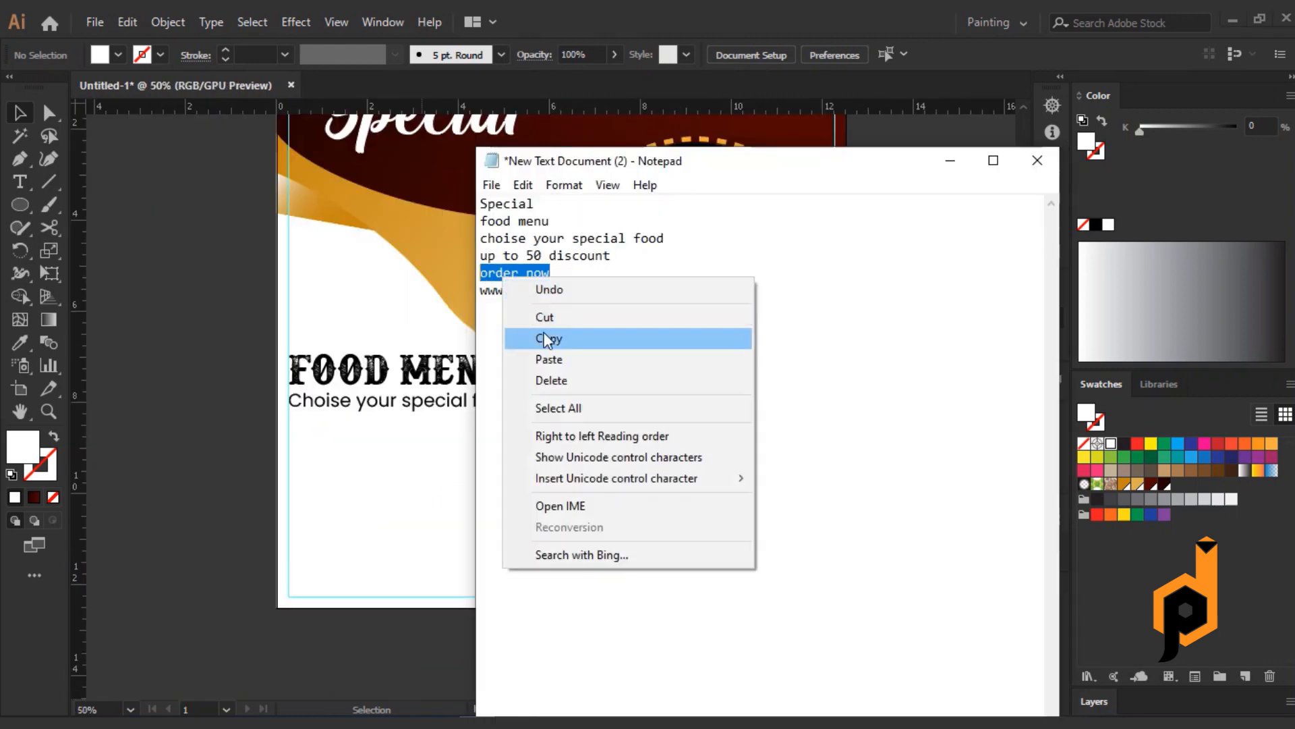
{"action": "left_click", "coordinate": [536, 338]}
{"action": "left_click", "coordinate": [13, 192]}
{"action": "left_click", "coordinate": [347, 487]}
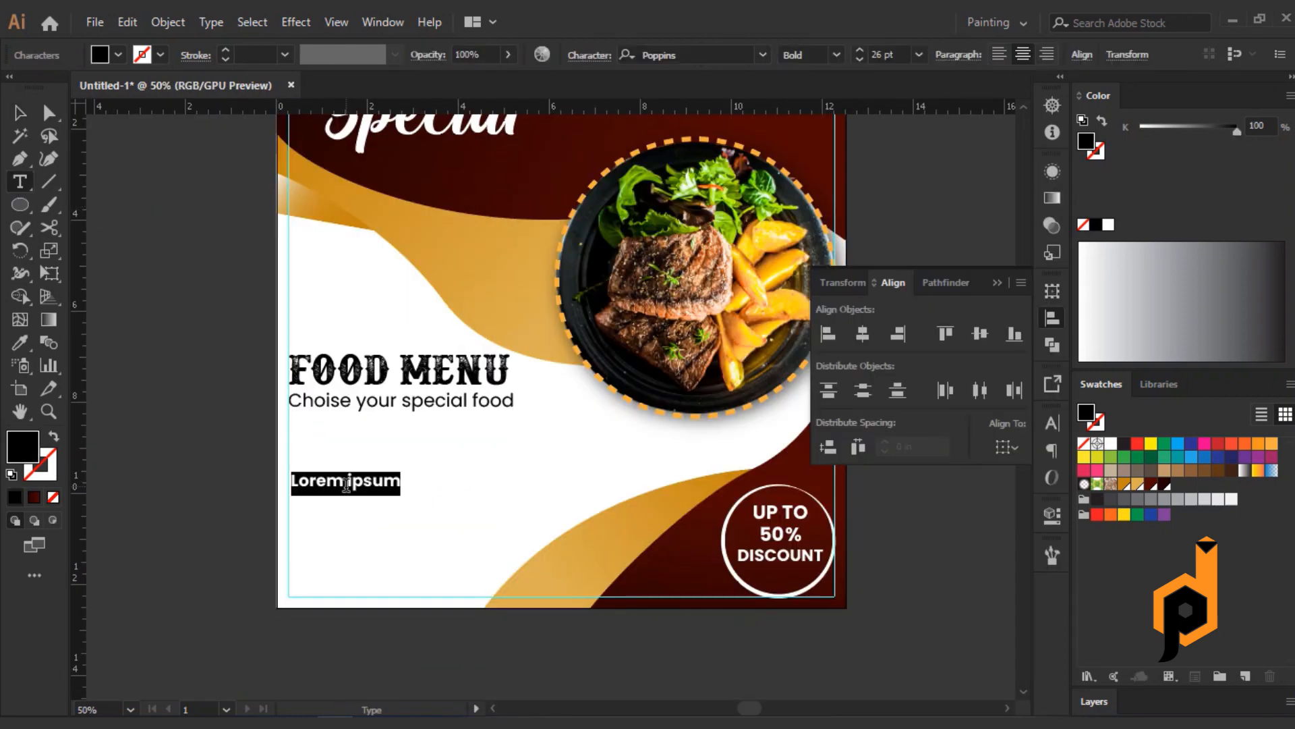
{"action": "key", "text": "ctrl+v"}
{"action": "left_click", "coordinate": [20, 113]}
Convert the "order now" text to uppercase, shift it sideways under the tagline and set its size to 48 pt
{"action": "left_click", "coordinate": [211, 21]}
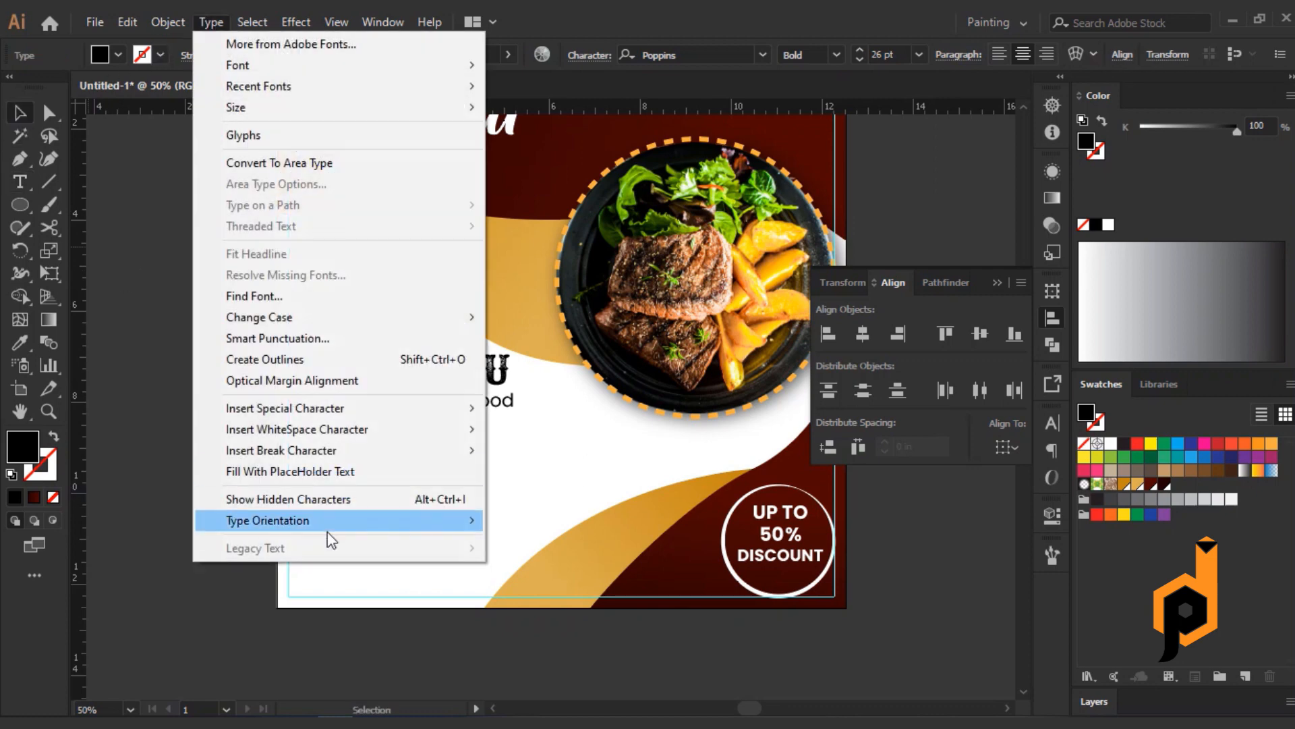
{"action": "mouse_move", "coordinate": [369, 319]}
{"action": "left_click", "coordinate": [533, 317]}
{"action": "left_click_drag", "start_coordinate": [406, 477], "coordinate": [470, 478]}
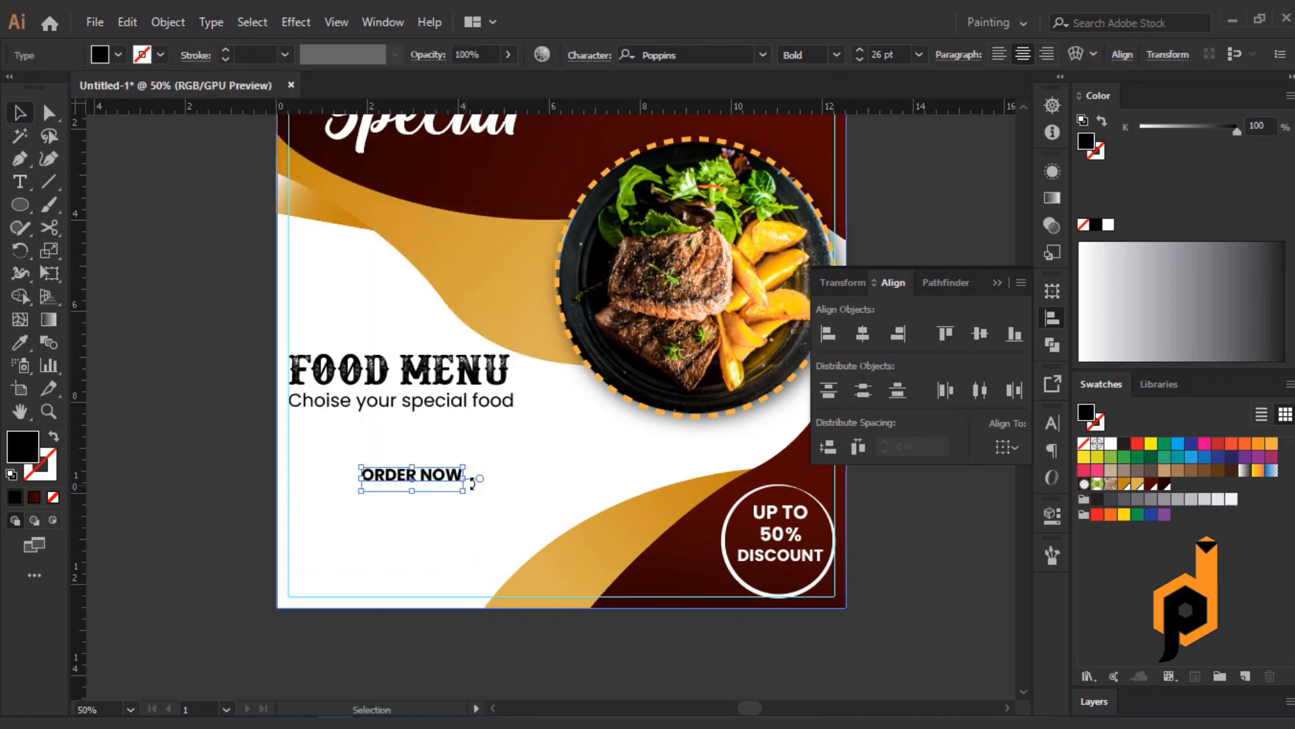
{"action": "left_click", "coordinate": [919, 55]}
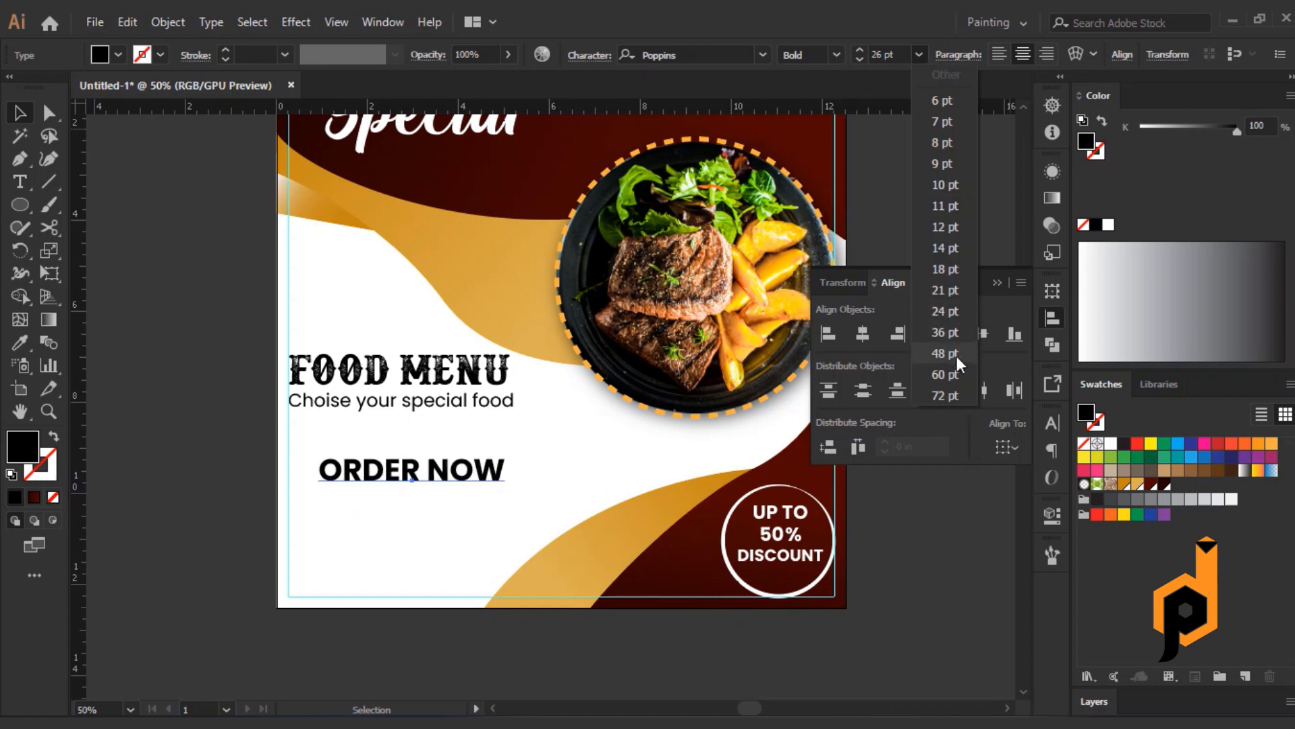
{"action": "left_click", "coordinate": [957, 359]}
Draw a rounded rectangle about 4.4 in wide over the "ORDER NOW" text as its button shape
{"action": "left_click_drag", "start_coordinate": [20, 205], "coordinate": [76, 228]}
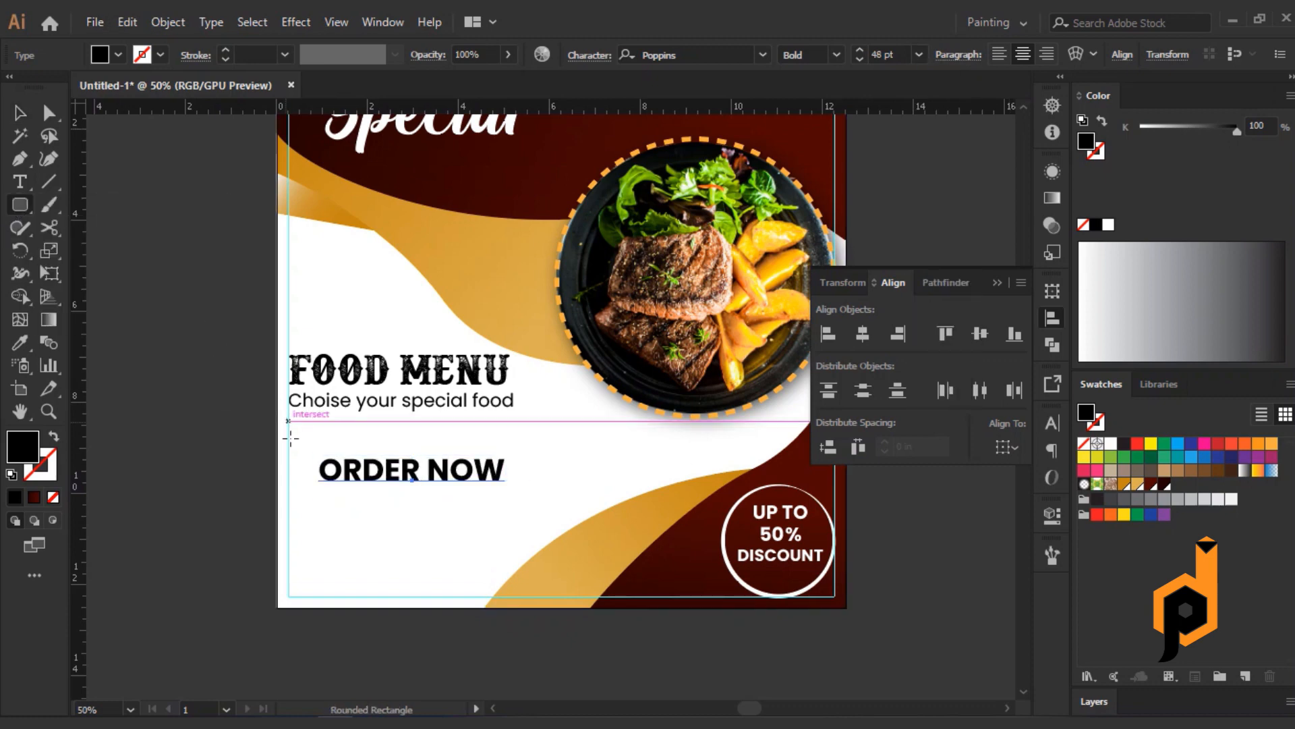
{"action": "key", "text": "ctrl+plus"}
{"action": "key", "text": "ctrl+plus"}
{"action": "left_click_drag", "start_coordinate": [267, 400], "coordinate": [666, 486]}
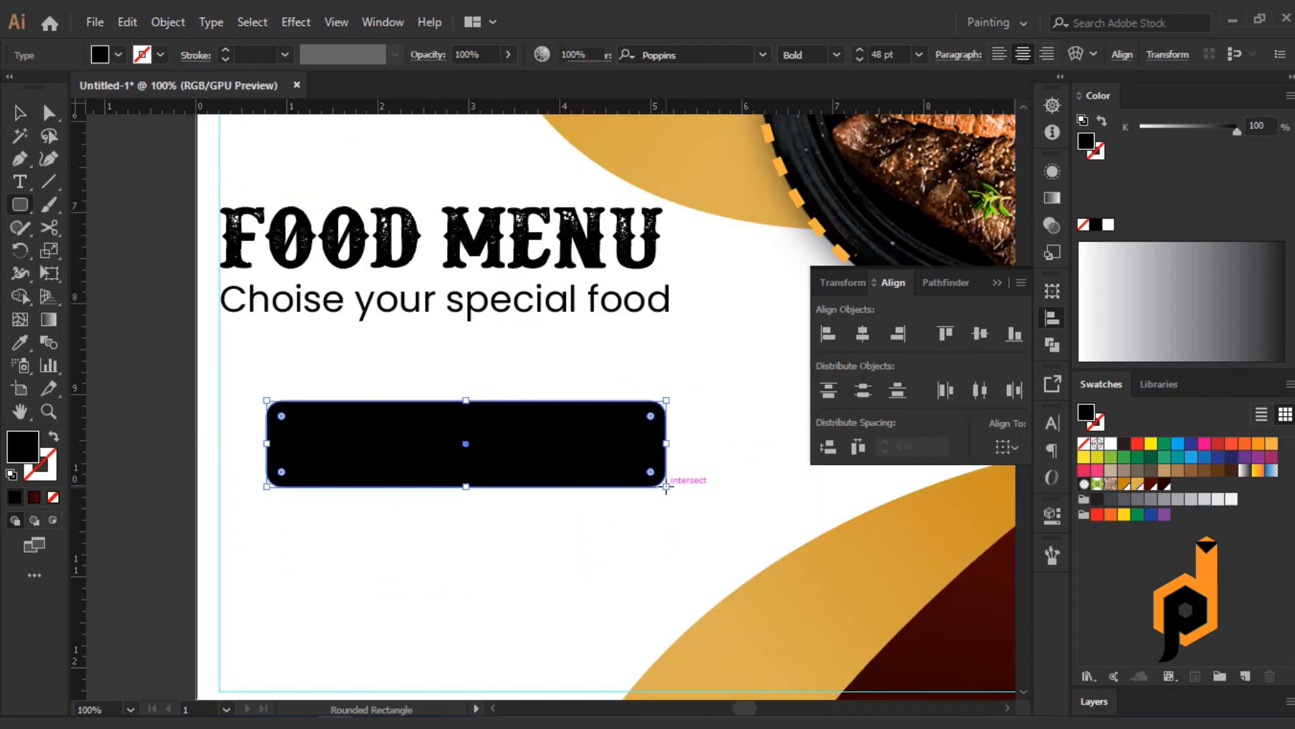
Fill the rounded rectangle with the poster's dark red radial gradient and widen the gradient past the shape's end
{"action": "key", "text": "v"}
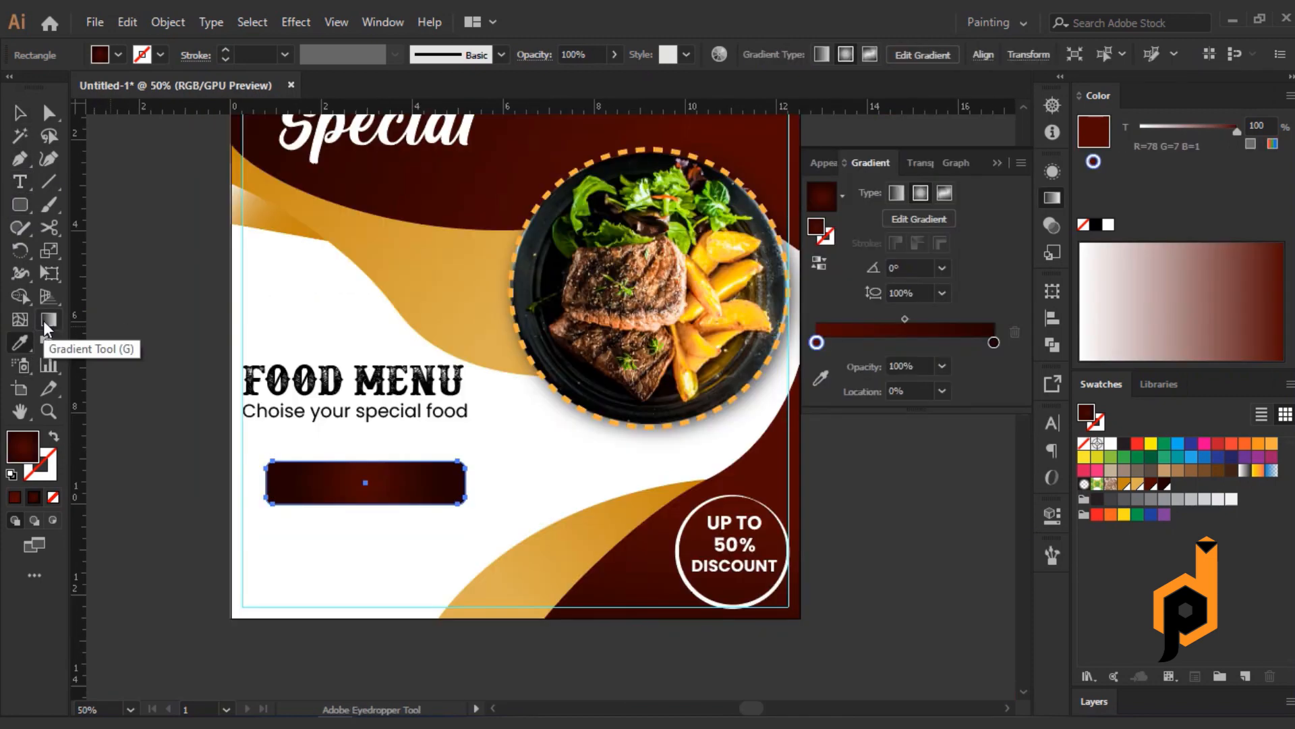
{"action": "left_click", "coordinate": [48, 319]}
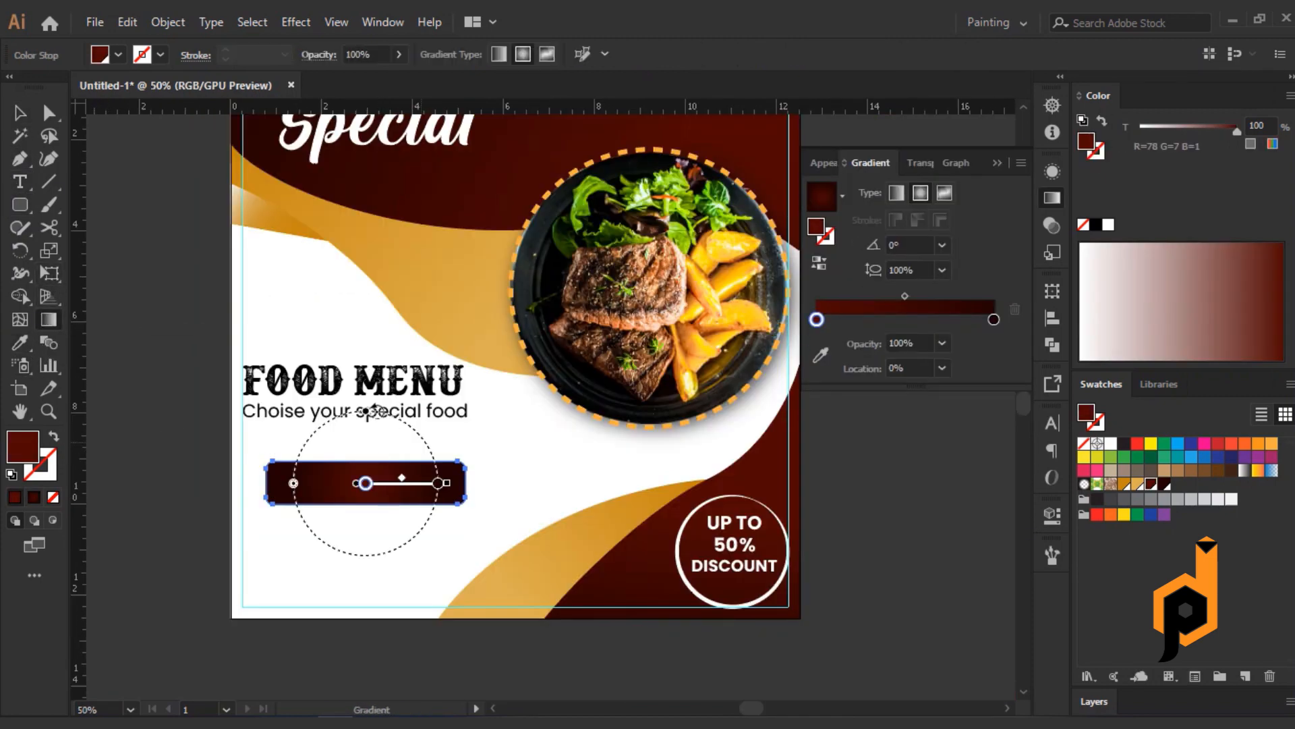
{"action": "left_click_drag", "start_coordinate": [438, 483], "coordinate": [533, 483]}
{"action": "scroll", "coordinate": [387, 524], "scroll_direction": "up", "scroll_amount": 2}
{"action": "left_click", "coordinate": [16, 111]}
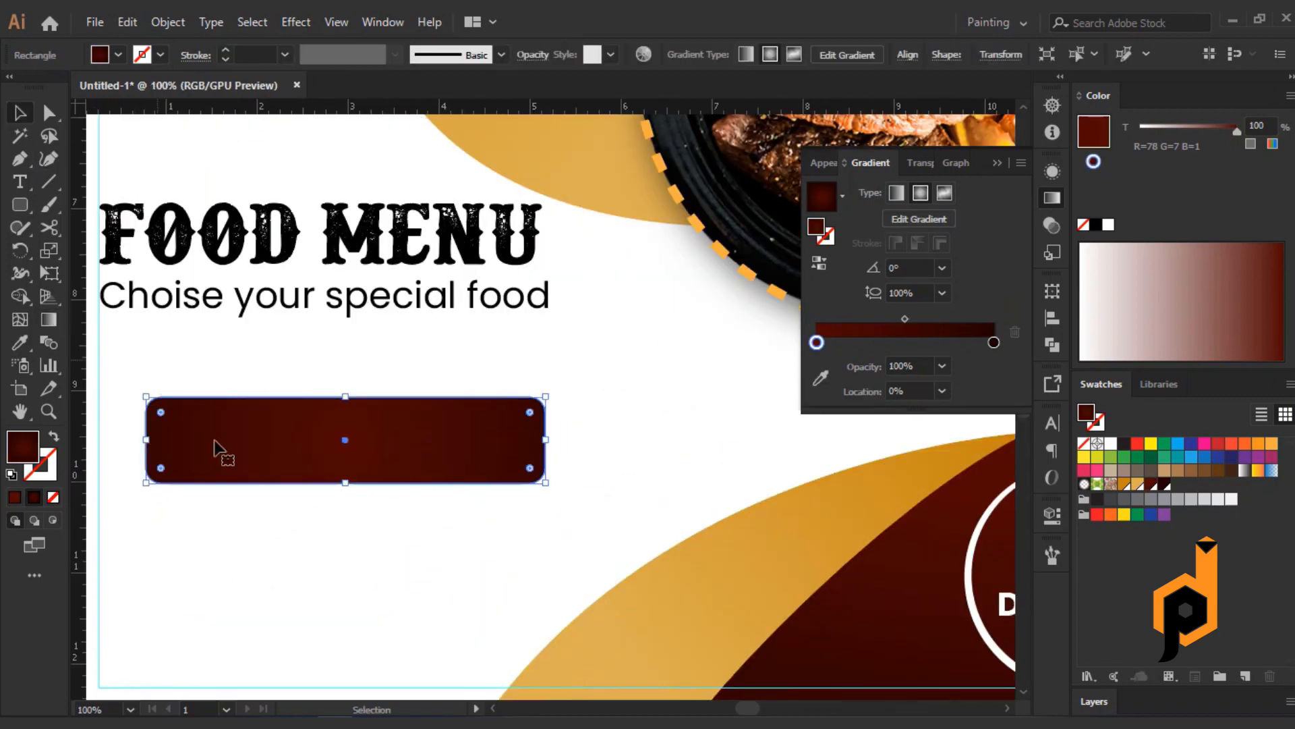
Send the gradient rectangle behind the "ORDER NOW" text and fill the text white
{"action": "left_click", "coordinate": [405, 523]}
{"action": "left_click", "coordinate": [453, 453]}
{"action": "key", "text": "ctrl+["}
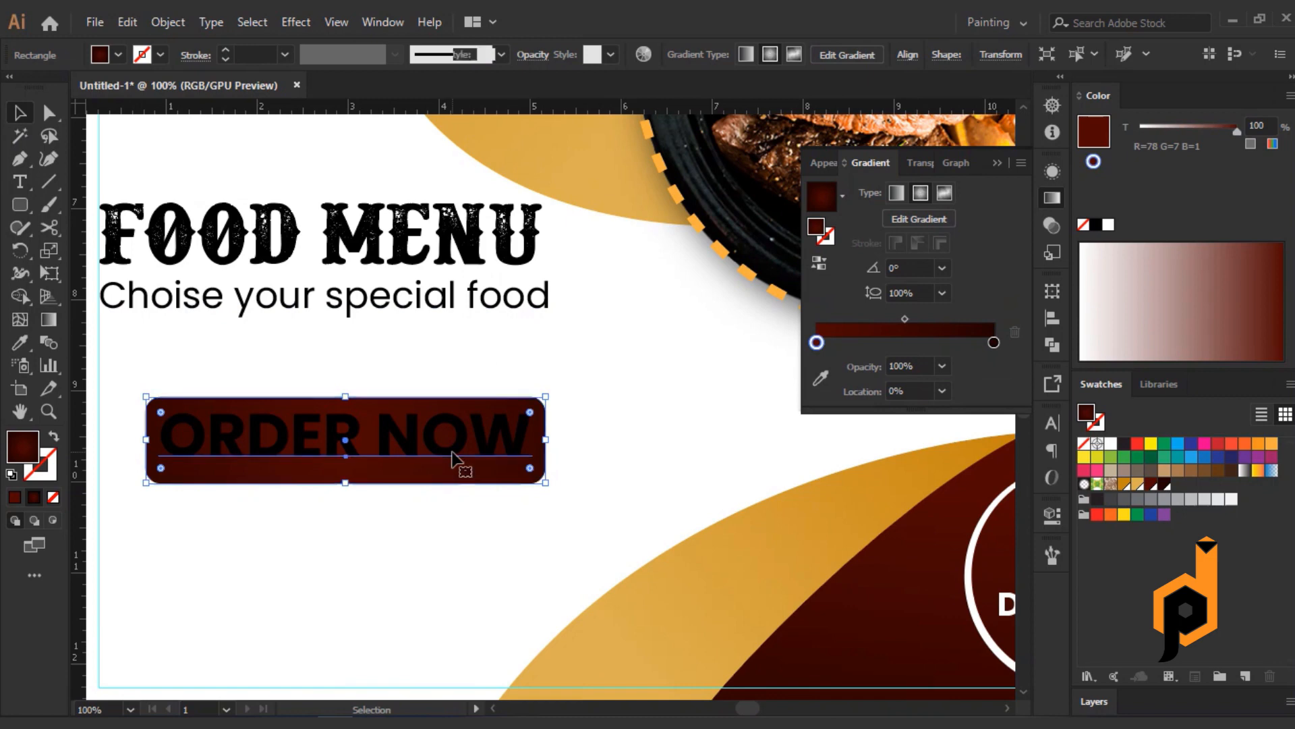
{"action": "left_click", "coordinate": [452, 461]}
{"action": "left_click", "coordinate": [1111, 444]}
{"action": "left_click_drag", "start_coordinate": [296, 450], "coordinate": [295, 451]}
{"action": "left_click", "coordinate": [402, 542]}
Group the "ORDER NOW" text with its rounded rectangle
{"action": "scroll", "coordinate": [405, 540], "scroll_direction": "down", "scroll_amount": 1}
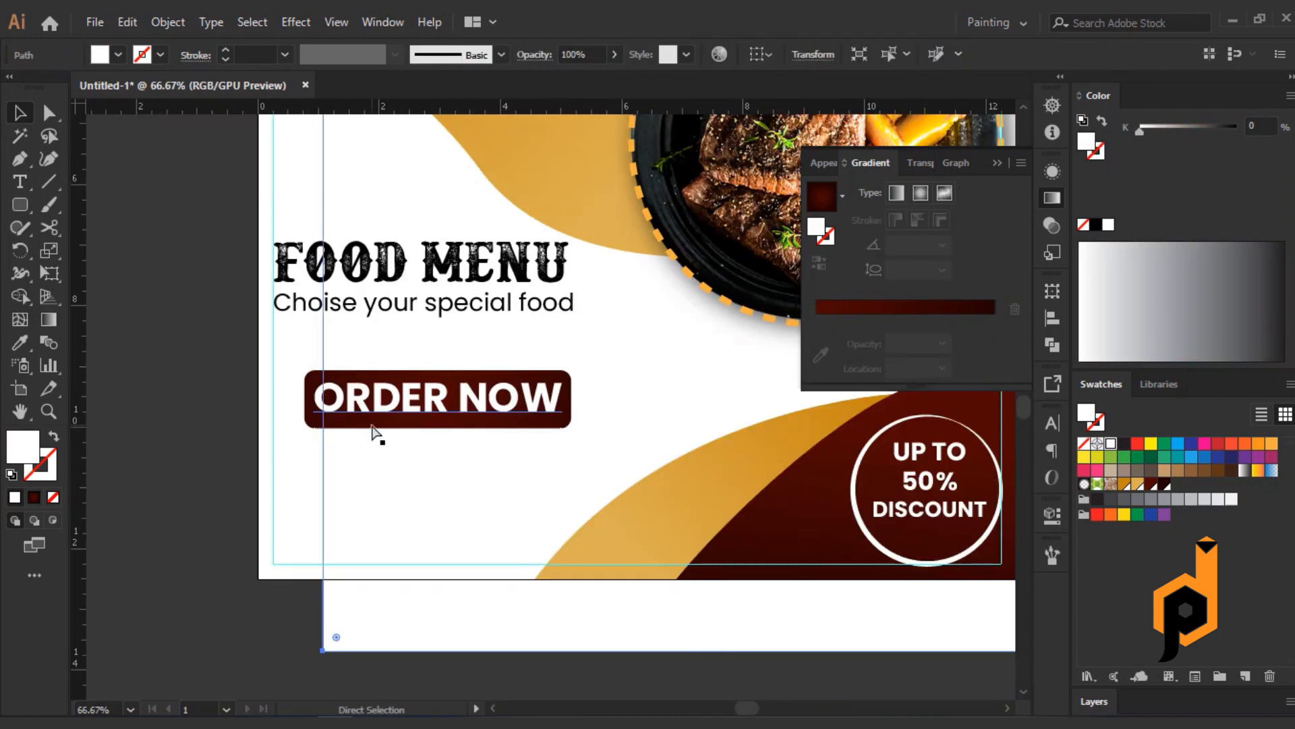
{"action": "left_click", "coordinate": [415, 691]}
{"action": "left_click_drag", "start_coordinate": [393, 463], "coordinate": [463, 366]}
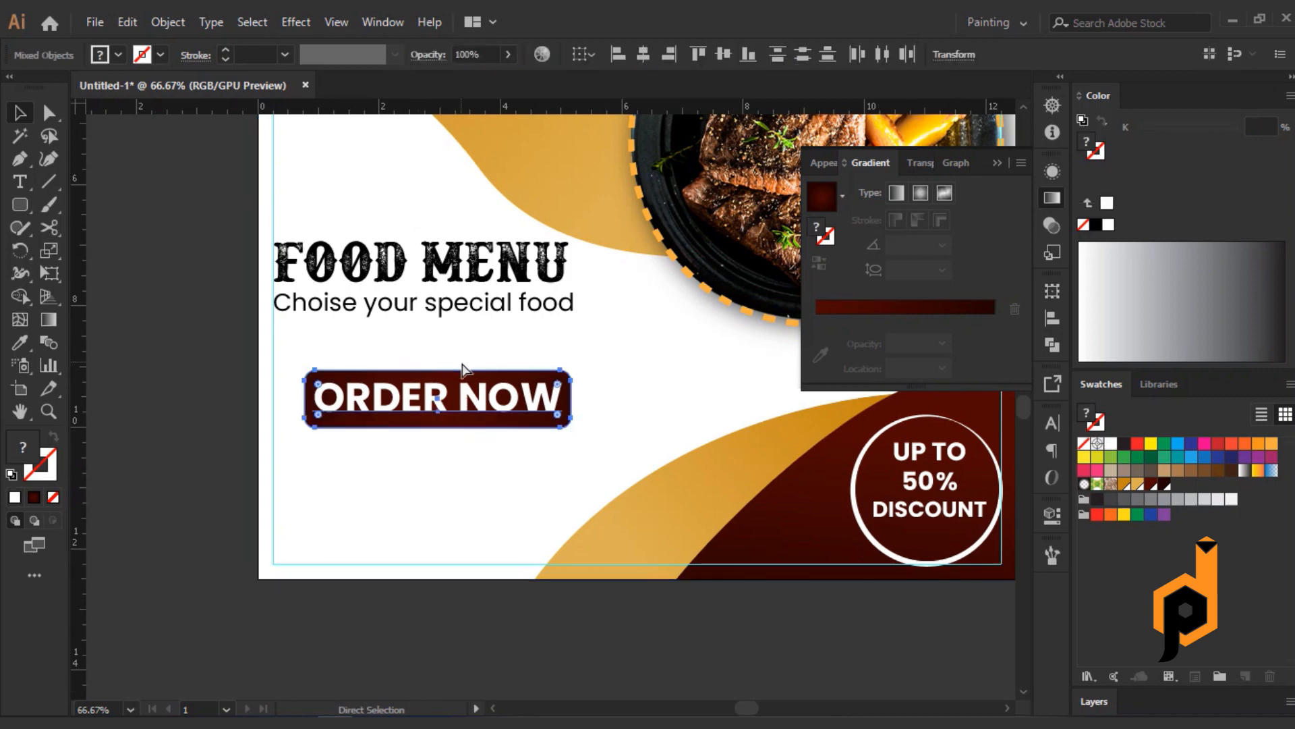
{"action": "key", "text": "ctrl+g"}
{"action": "key", "text": "v"}
{"action": "left_click", "coordinate": [341, 493]}
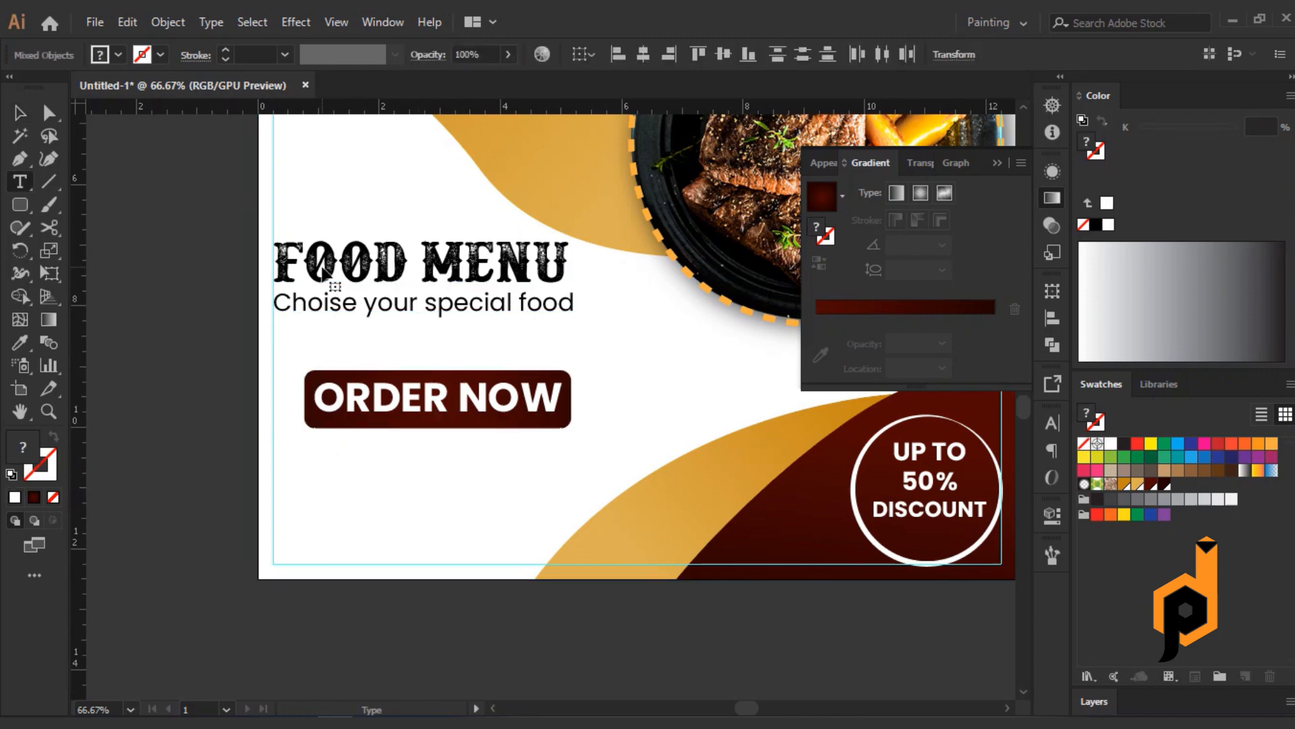
Align the left edge of the "ORDER NOW" button group with the "FOOD MENU" heading
{"action": "key", "text": "t"}
{"action": "left_click", "coordinate": [21, 113]}
{"action": "left_click", "coordinate": [385, 304]}
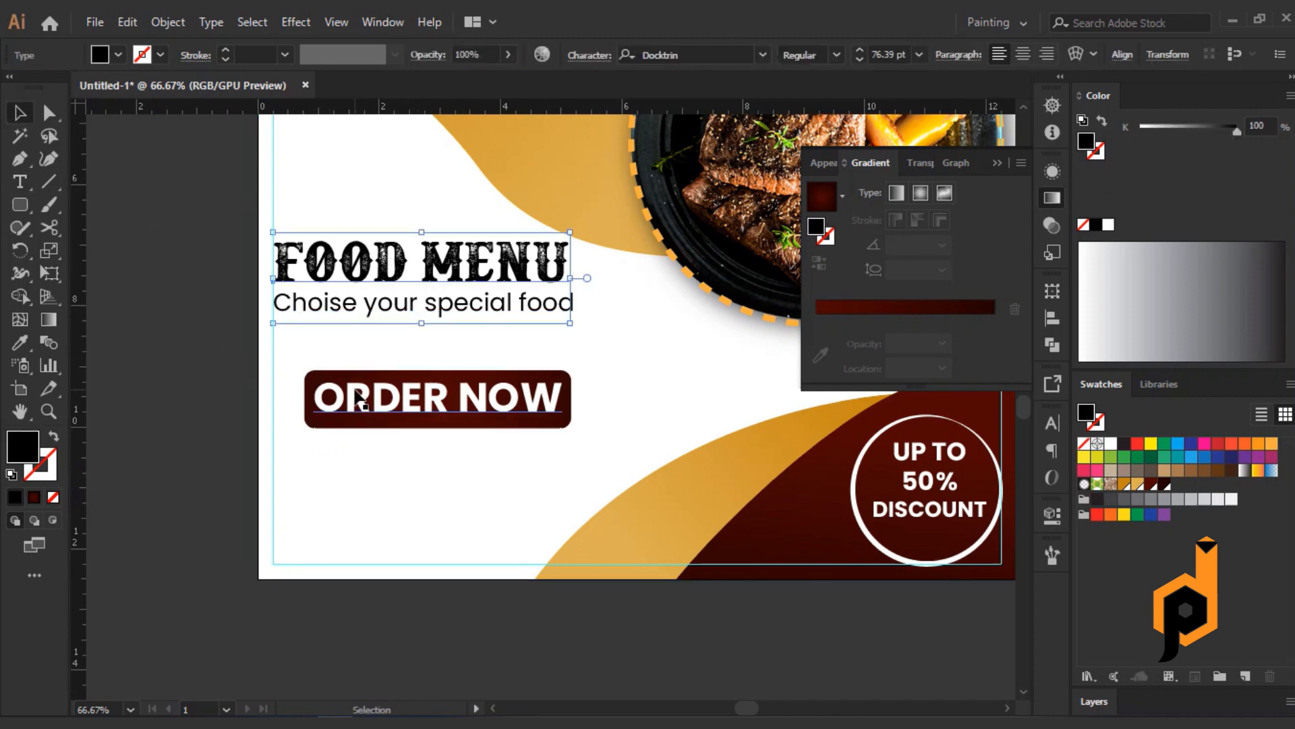
{"action": "left_click", "coordinate": [362, 405], "text": "shift"}
{"action": "left_click", "coordinate": [379, 264]}
{"action": "left_click", "coordinate": [618, 54]}
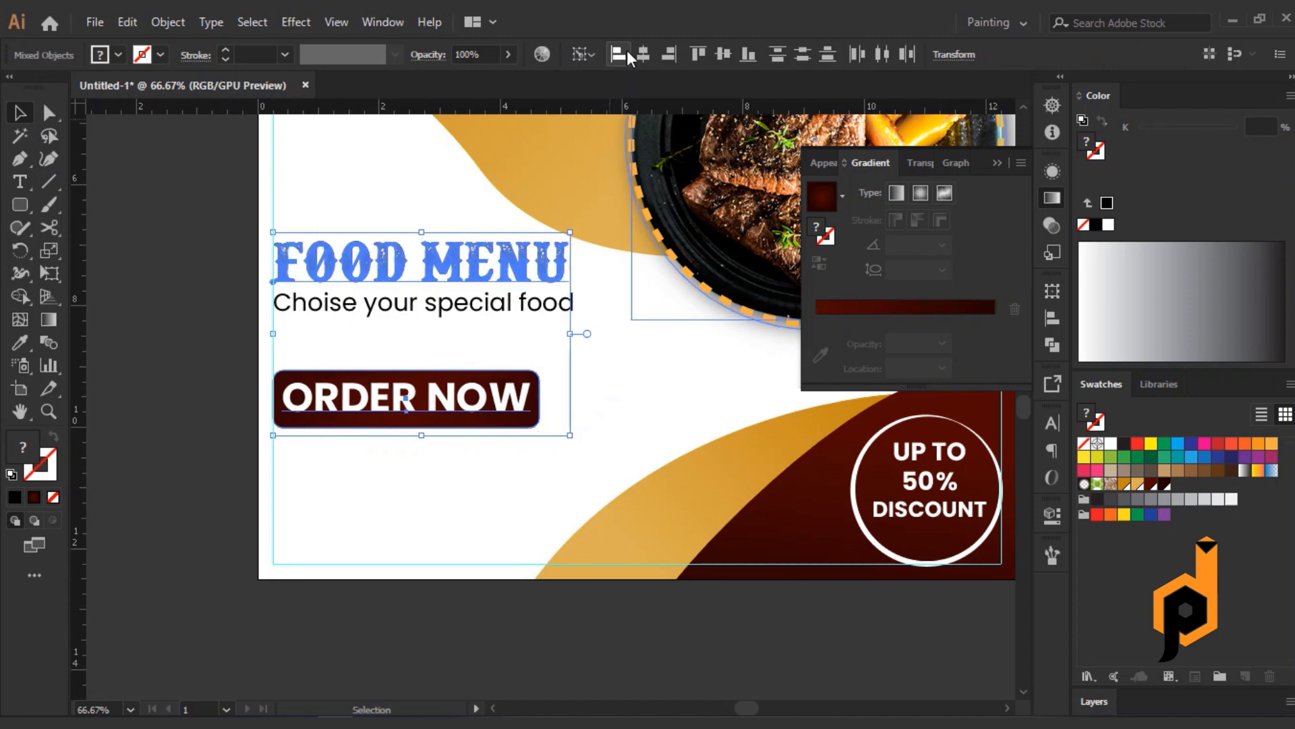
Move the "ORDER NOW" button group up, closer to the tagline
{"action": "left_click", "coordinate": [591, 367]}
{"action": "left_click", "coordinate": [435, 407]}
{"action": "key", "text": "Up"}
{"action": "key", "text": "Up"}
{"action": "left_click", "coordinate": [174, 510]}
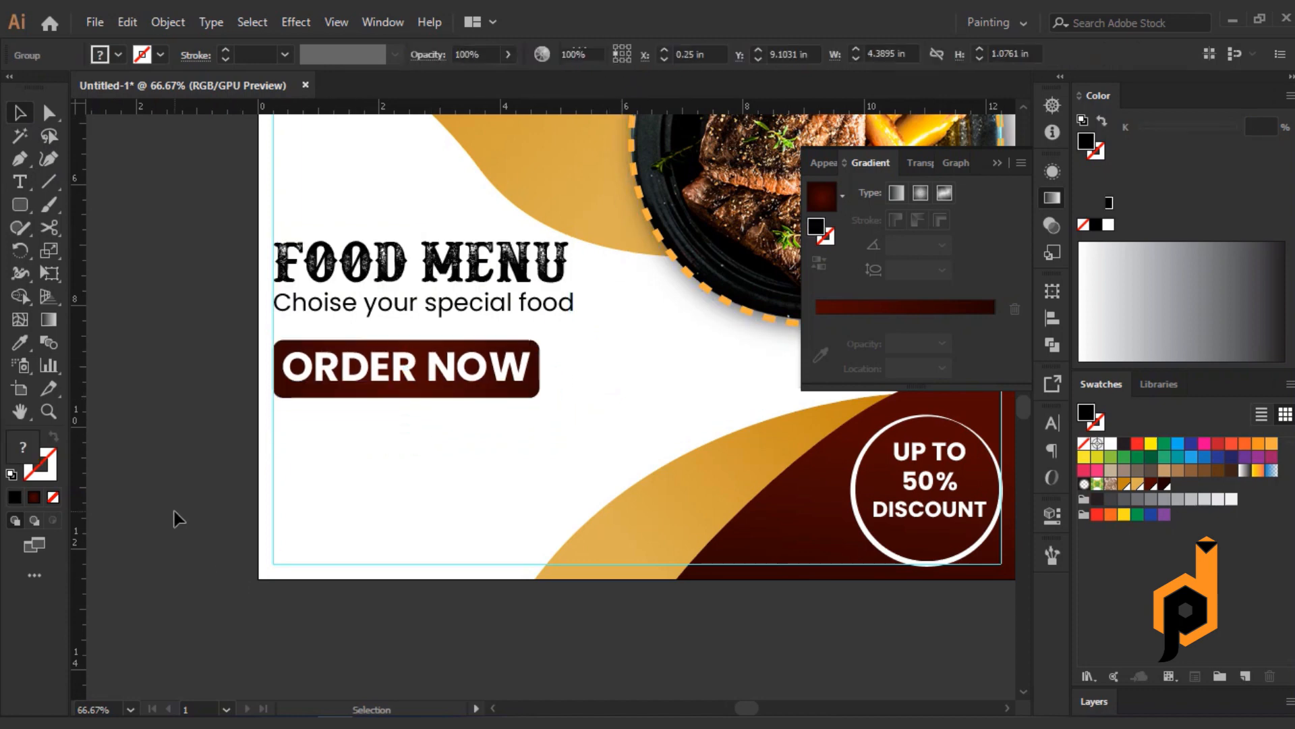
Break "FOOD MENU" into two lines and position the heading directly above the tagline
{"action": "scroll", "coordinate": [246, 511], "scroll_direction": "up", "scroll_amount": 2}
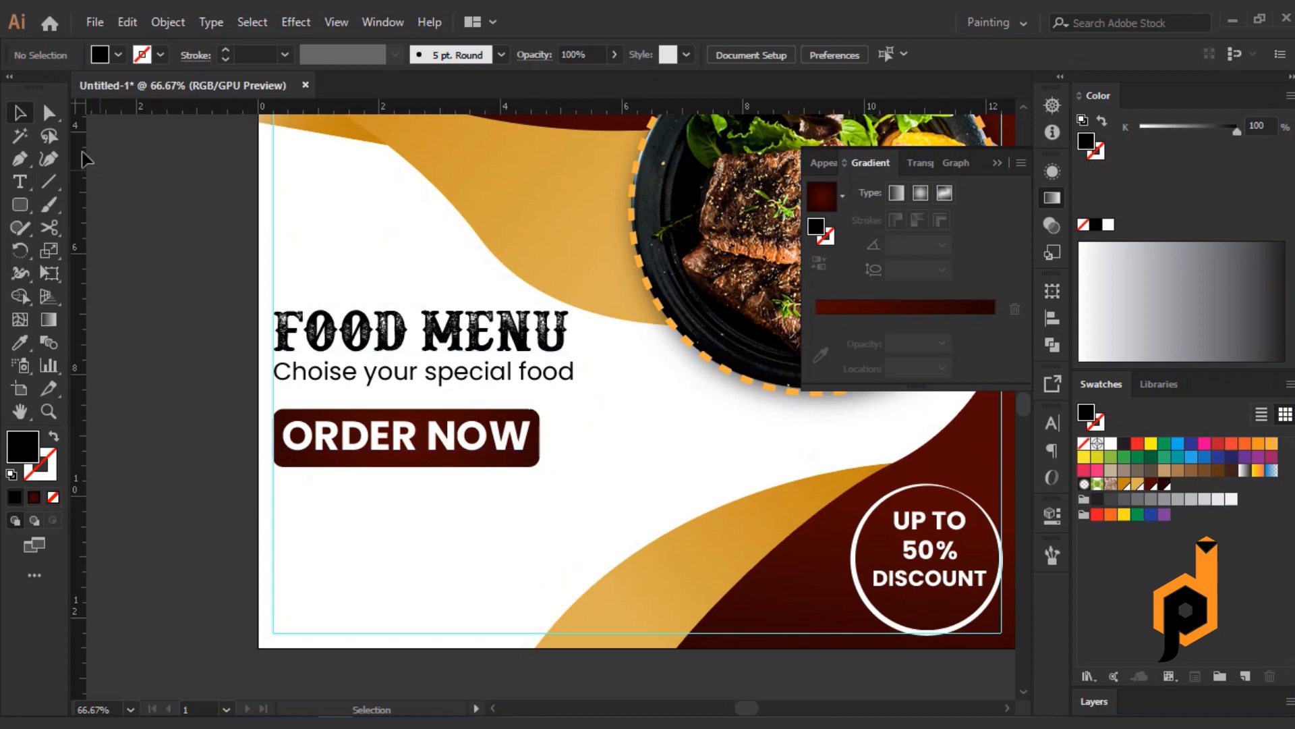
{"action": "left_click", "coordinate": [20, 182]}
{"action": "left_click", "coordinate": [425, 330]}
{"action": "key", "text": "BackSpace"}
{"action": "key", "text": "Return"}
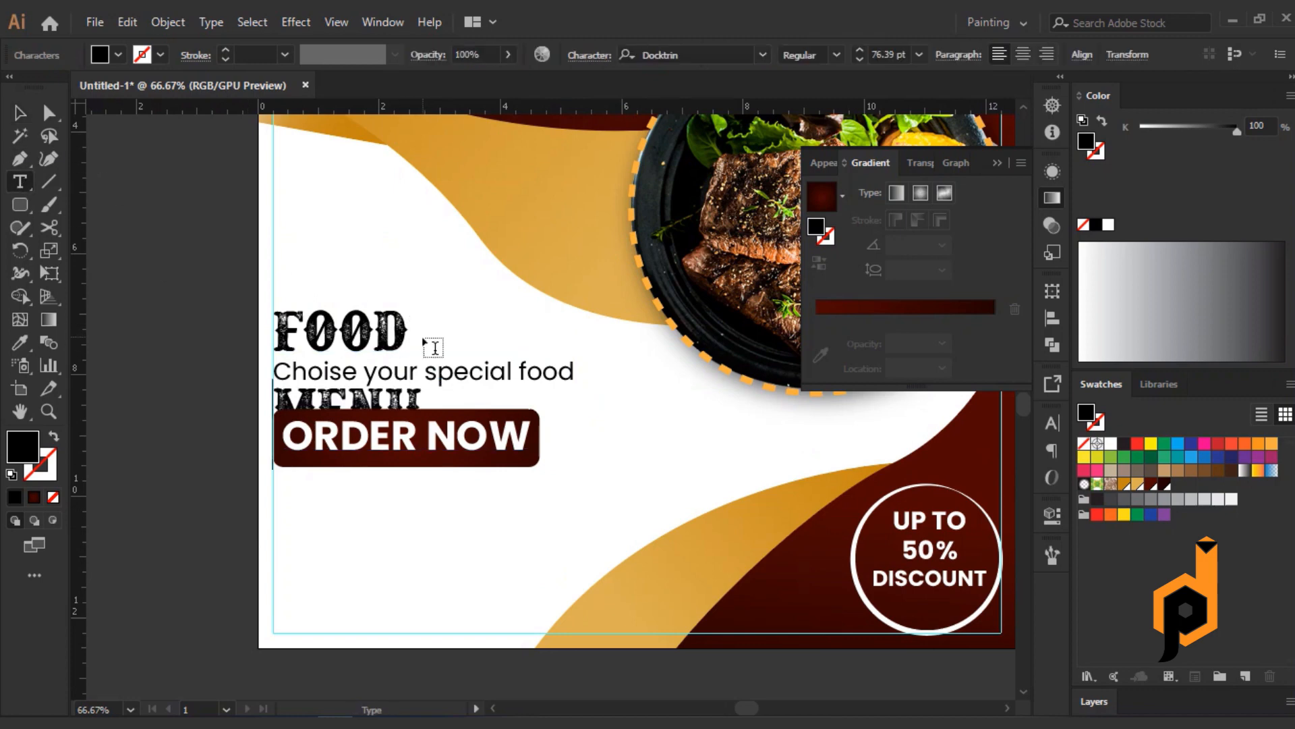
{"action": "left_click", "coordinate": [19, 115]}
{"action": "left_click_drag", "start_coordinate": [330, 336], "coordinate": [332, 241]}
{"action": "key", "text": "Return"}
{"action": "key", "text": "Escape"}
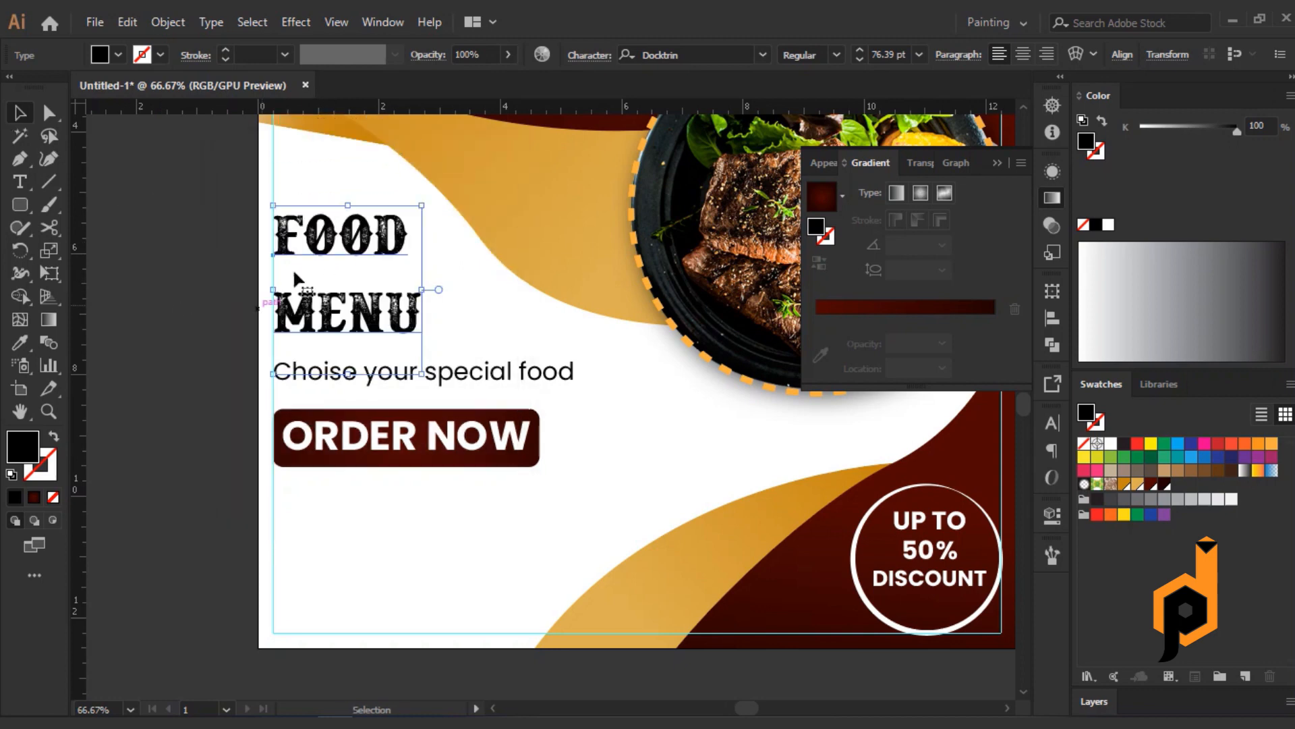
{"action": "key", "text": "shift+Down"}
{"action": "key", "text": "shift+Down"}
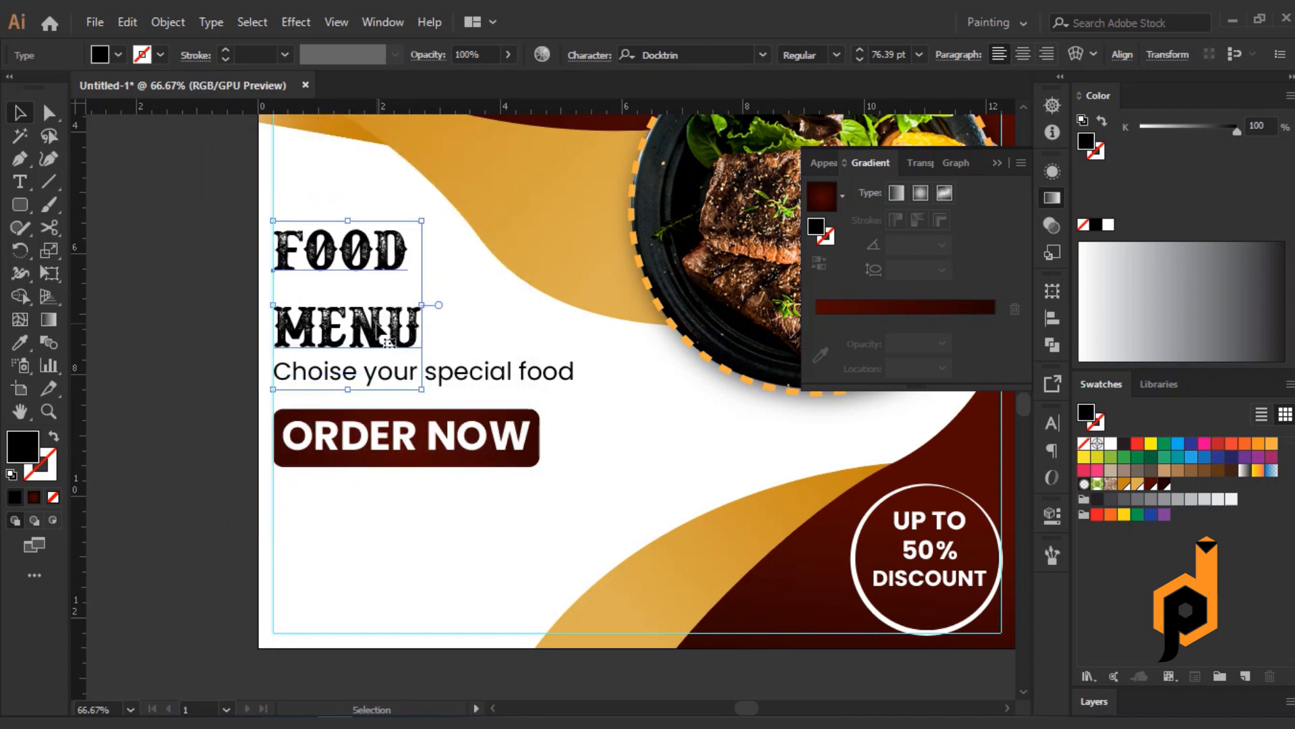
Enlarge only the word "FOOD" in the heading to 106 pt
{"action": "left_click", "coordinate": [212, 256]}
{"action": "double_click", "coordinate": [288, 253]}
{"action": "left_click_drag", "start_coordinate": [277, 252], "coordinate": [431, 240]}
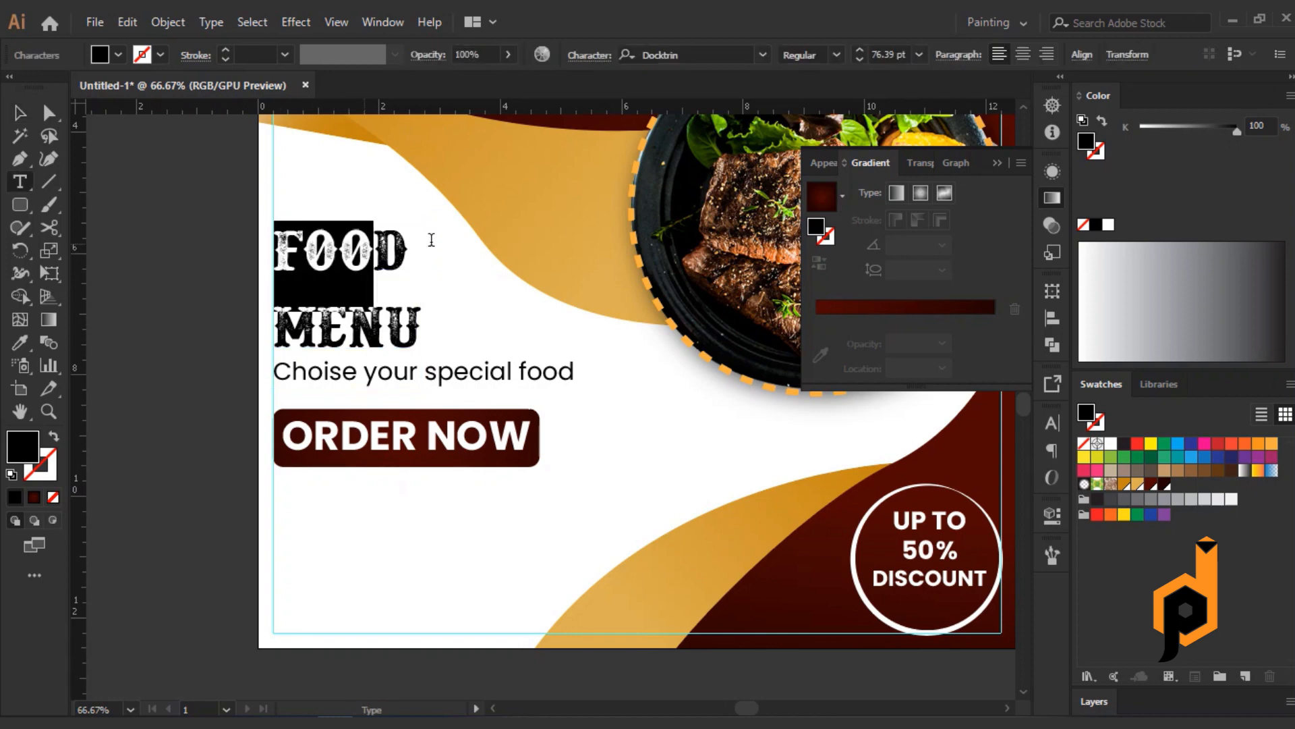
{"action": "left_click", "coordinate": [919, 55]}
{"action": "left_click", "coordinate": [952, 411]}
{"action": "scroll", "coordinate": [885, 56], "scroll_direction": "up", "scroll_amount": 15}
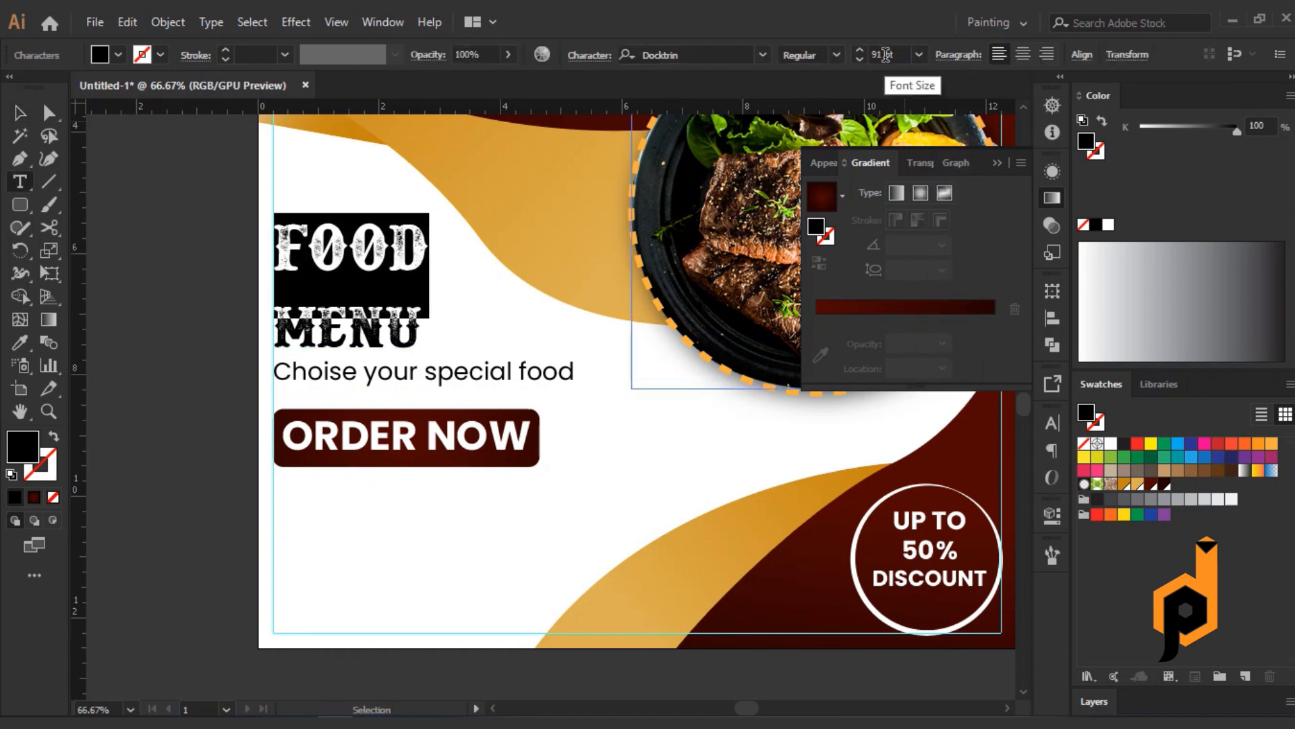
{"action": "scroll", "coordinate": [885, 55], "scroll_direction": "up", "scroll_amount": 5}
{"action": "key", "text": "Escape"}
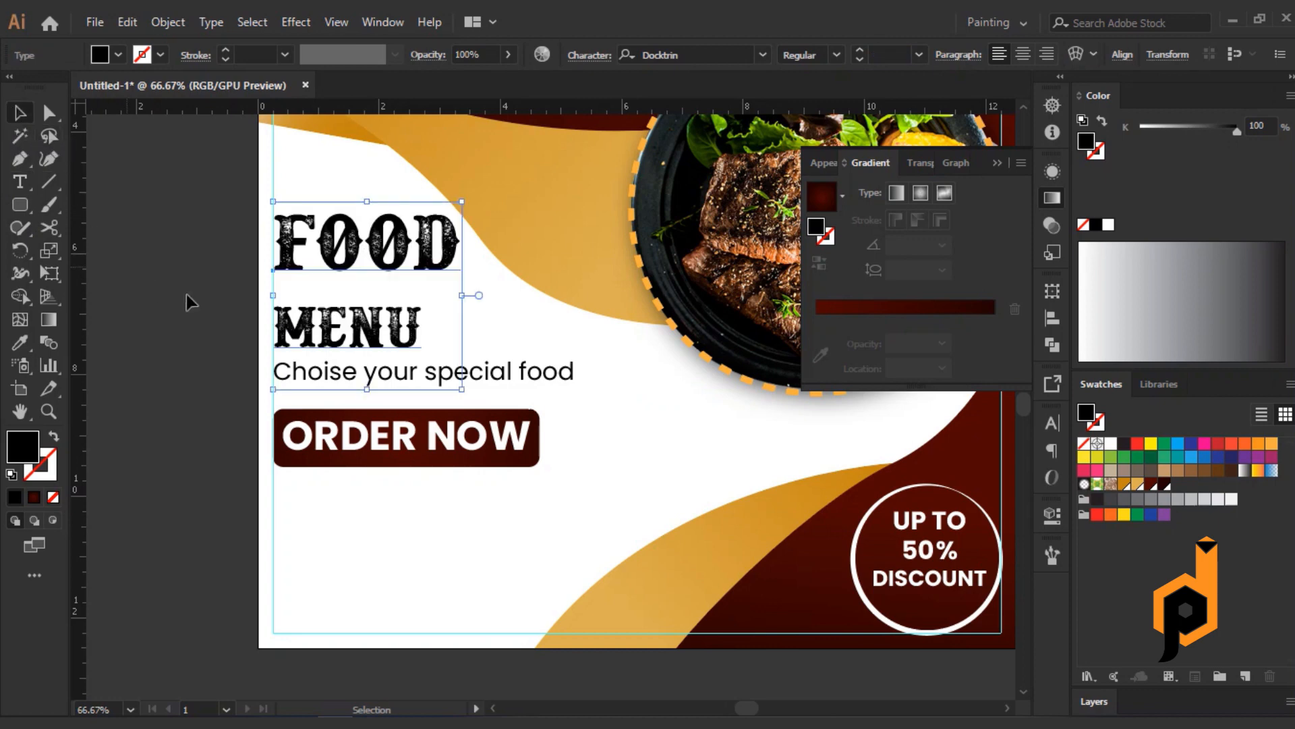
Set the leading of the two-line "FOOD MENU" heading to 60 pt
{"action": "left_click", "coordinate": [587, 55]}
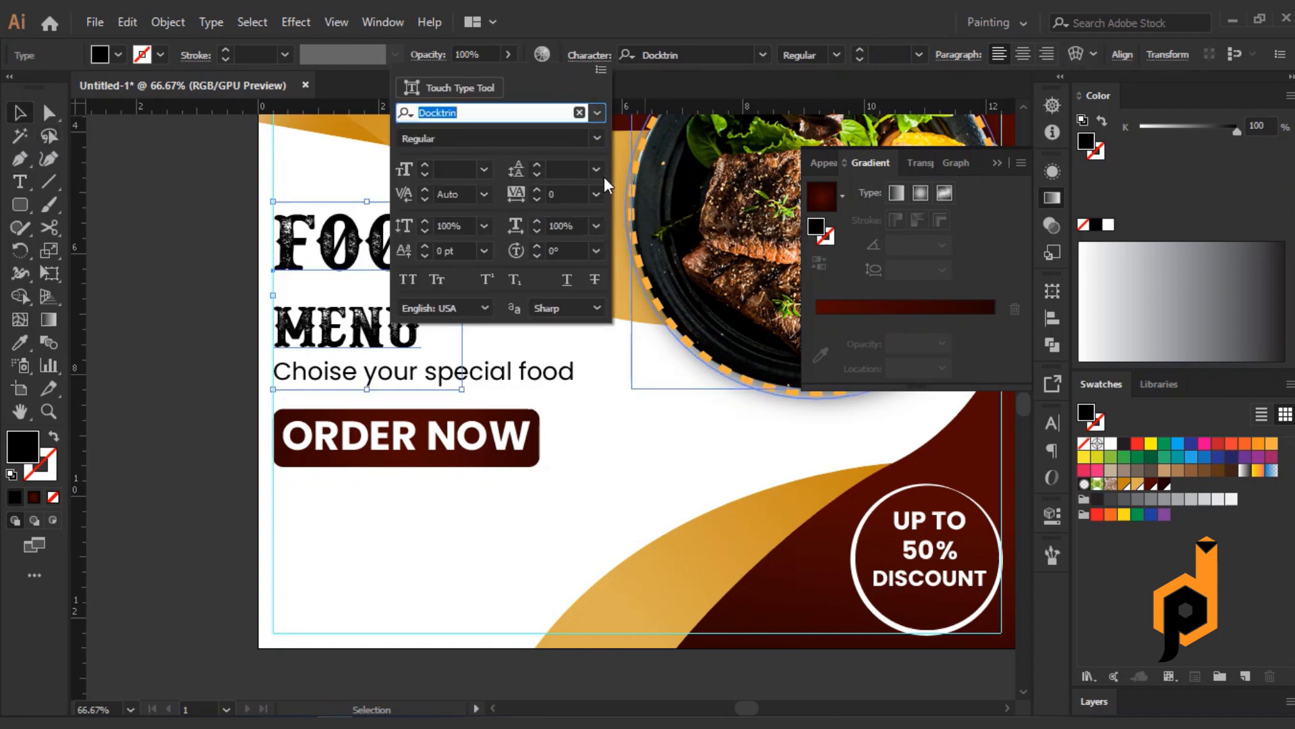
{"action": "left_click", "coordinate": [600, 172]}
{"action": "left_click", "coordinate": [626, 521]}
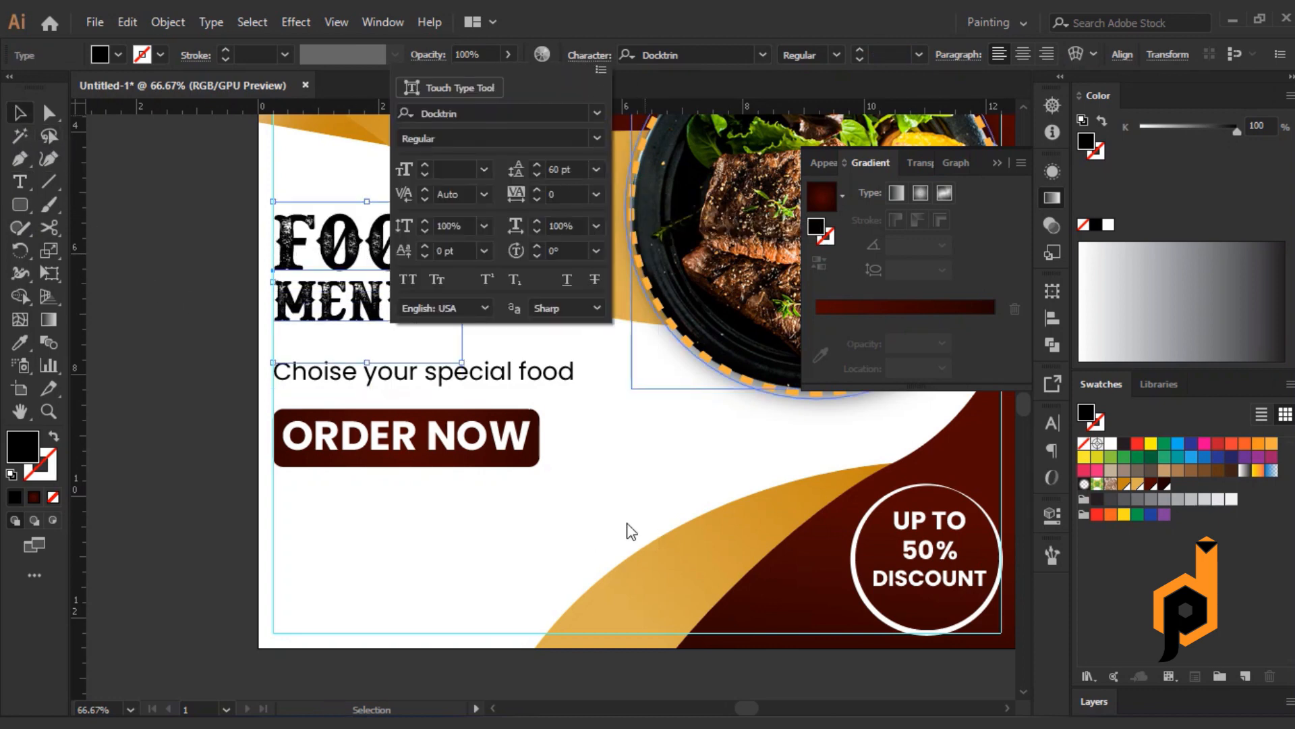
{"action": "left_click", "coordinate": [589, 55]}
Move the "FOOD MENU" heading down and the "ORDER NOW" button up to sit close to the tagline
{"action": "left_click", "coordinate": [350, 378]}
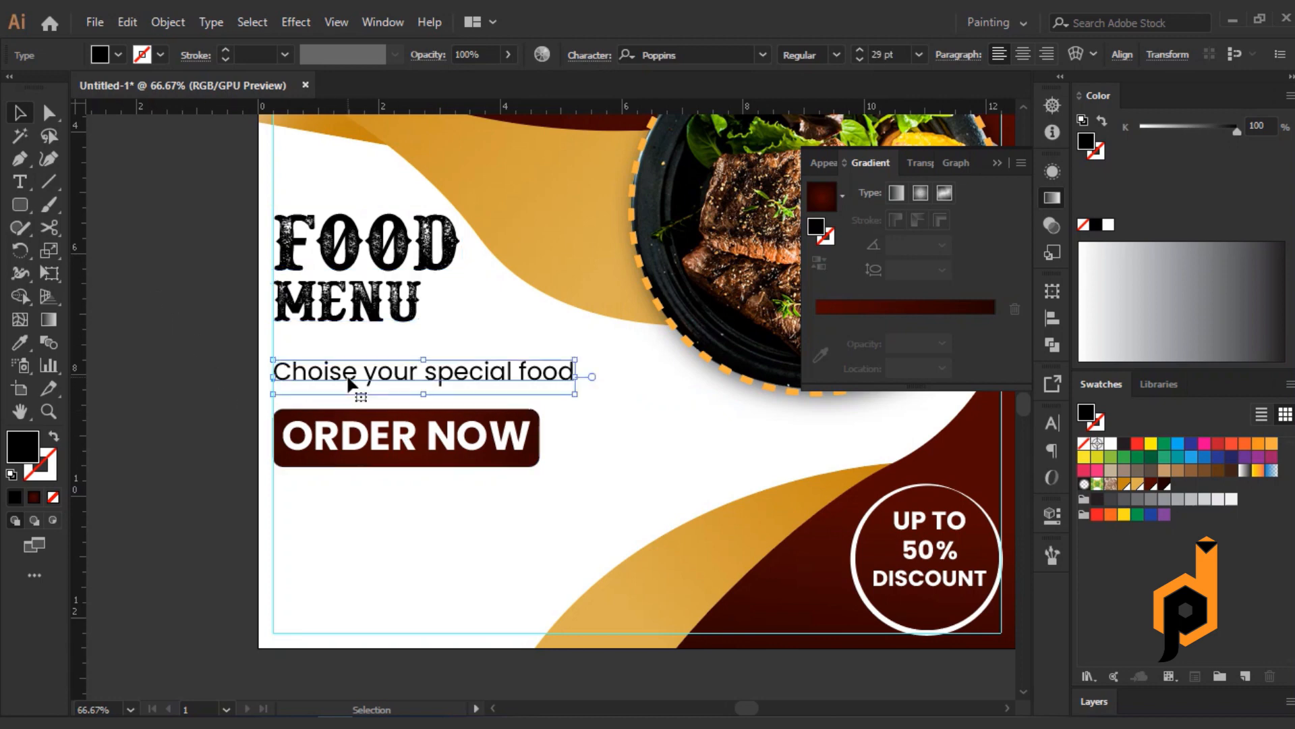
{"action": "left_click_drag", "start_coordinate": [356, 274], "coordinate": [363, 302]}
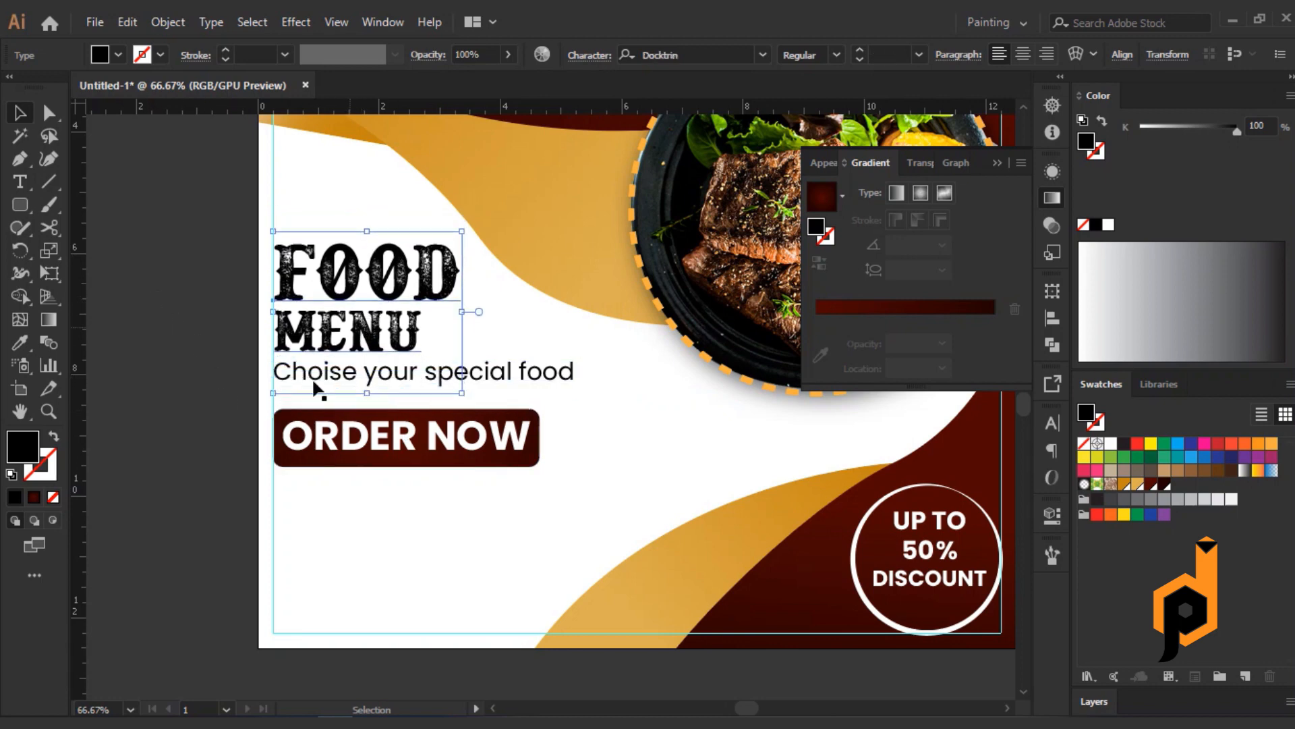
{"action": "left_click", "coordinate": [211, 400]}
{"action": "left_click_drag", "start_coordinate": [364, 450], "coordinate": [364, 436]}
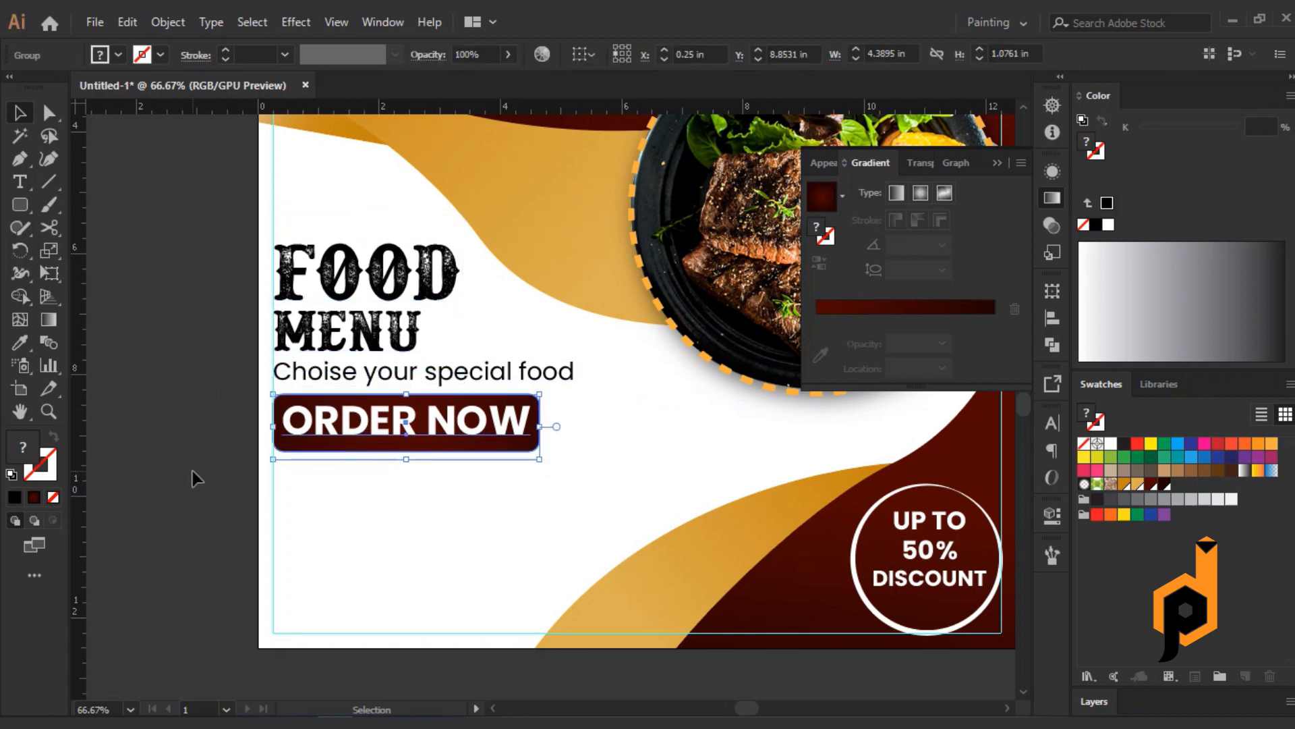
{"action": "left_click", "coordinate": [206, 466]}
{"action": "scroll", "coordinate": [209, 465], "scroll_direction": "down", "scroll_amount": 1}
{"action": "key", "text": "alt+Tab"}
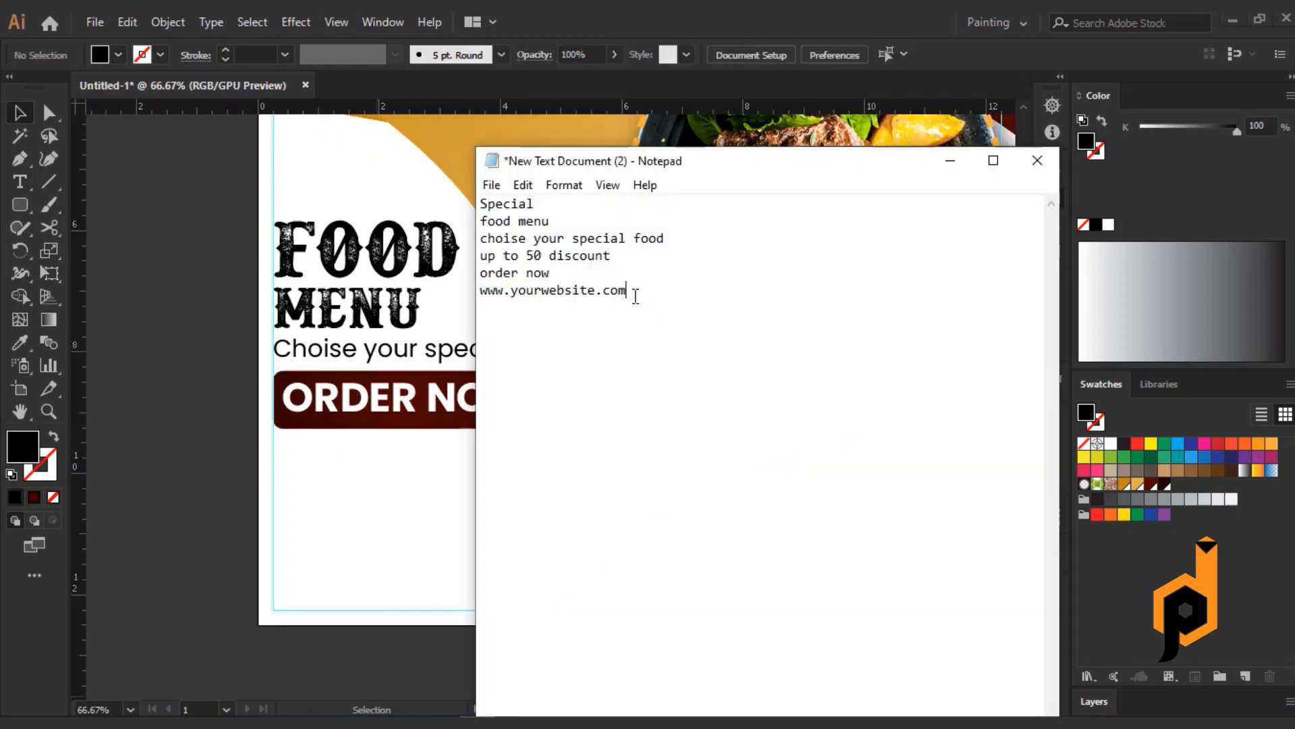
{"action": "left_click_drag", "start_coordinate": [634, 296], "coordinate": [480, 291]}
{"action": "right_click", "coordinate": [510, 295]}
{"action": "left_click", "coordinate": [549, 353]}
{"action": "left_click", "coordinate": [339, 528]}
{"action": "left_click", "coordinate": [378, 539]}
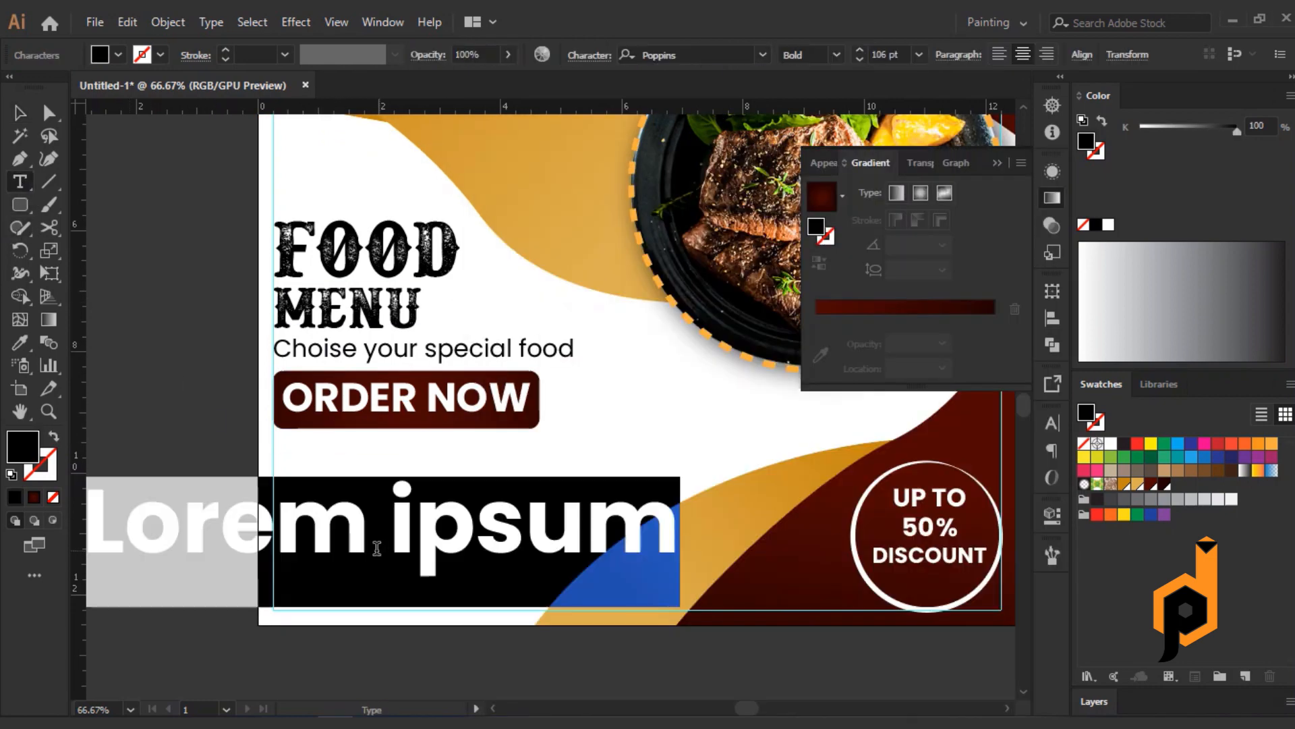
{"action": "key", "text": "ctrl+v"}
{"action": "key", "text": "ctrl+minus"}
{"action": "left_click", "coordinate": [19, 113]}
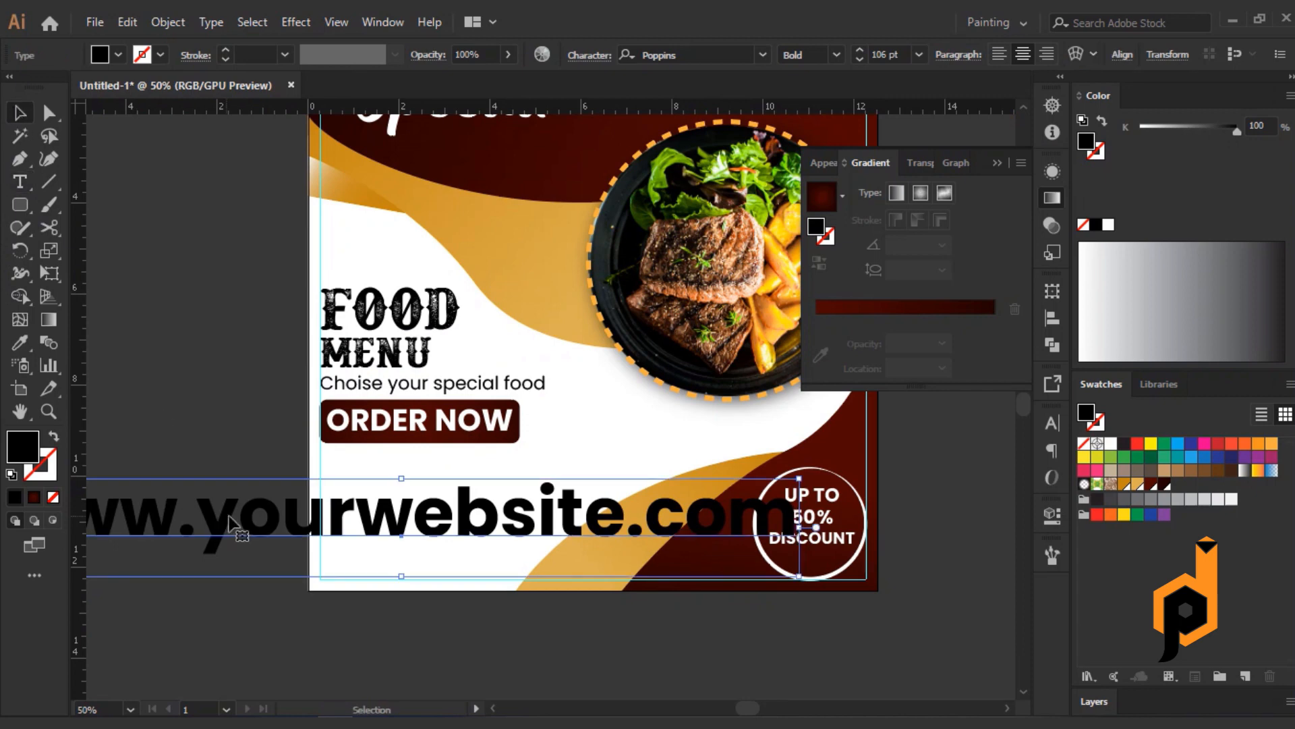
Convert the website text to uppercase and set its font weight to Poppins Light
{"action": "left_click", "coordinate": [211, 22]}
{"action": "mouse_move", "coordinate": [326, 315]}
{"action": "left_click", "coordinate": [506, 318]}
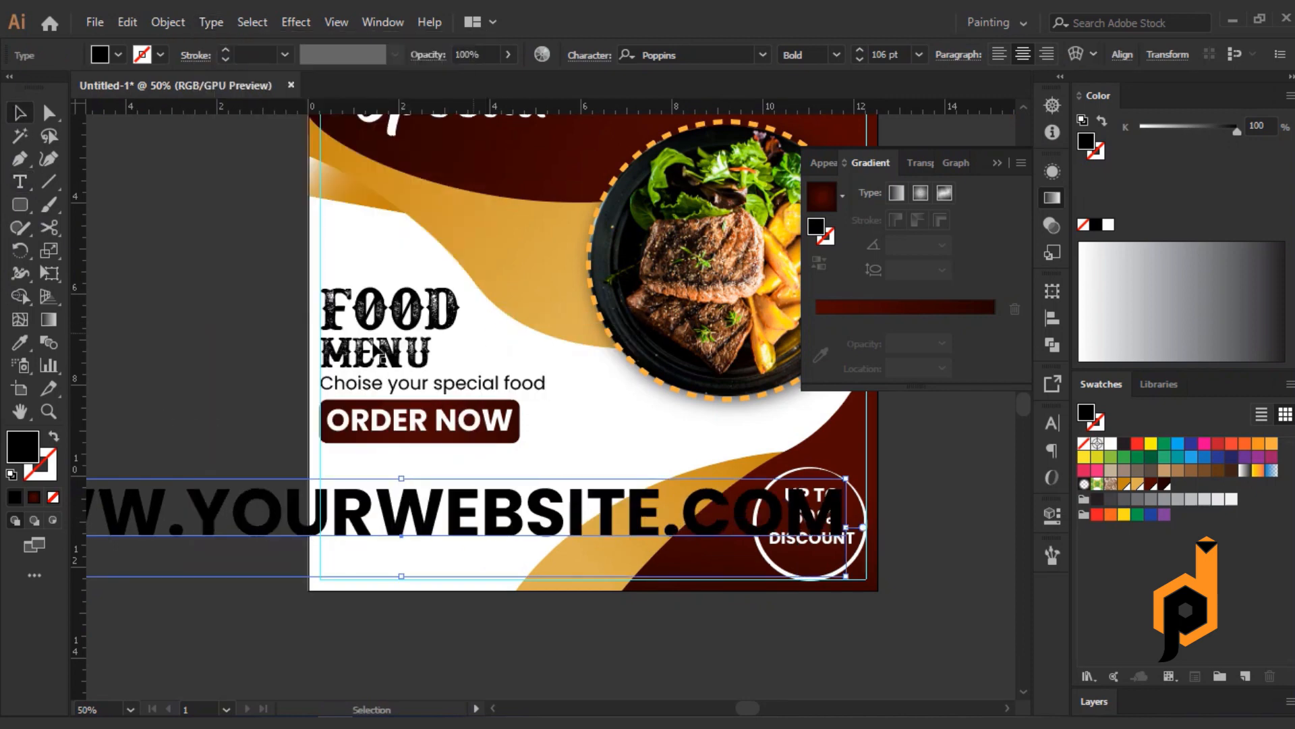
{"action": "left_click", "coordinate": [836, 54]}
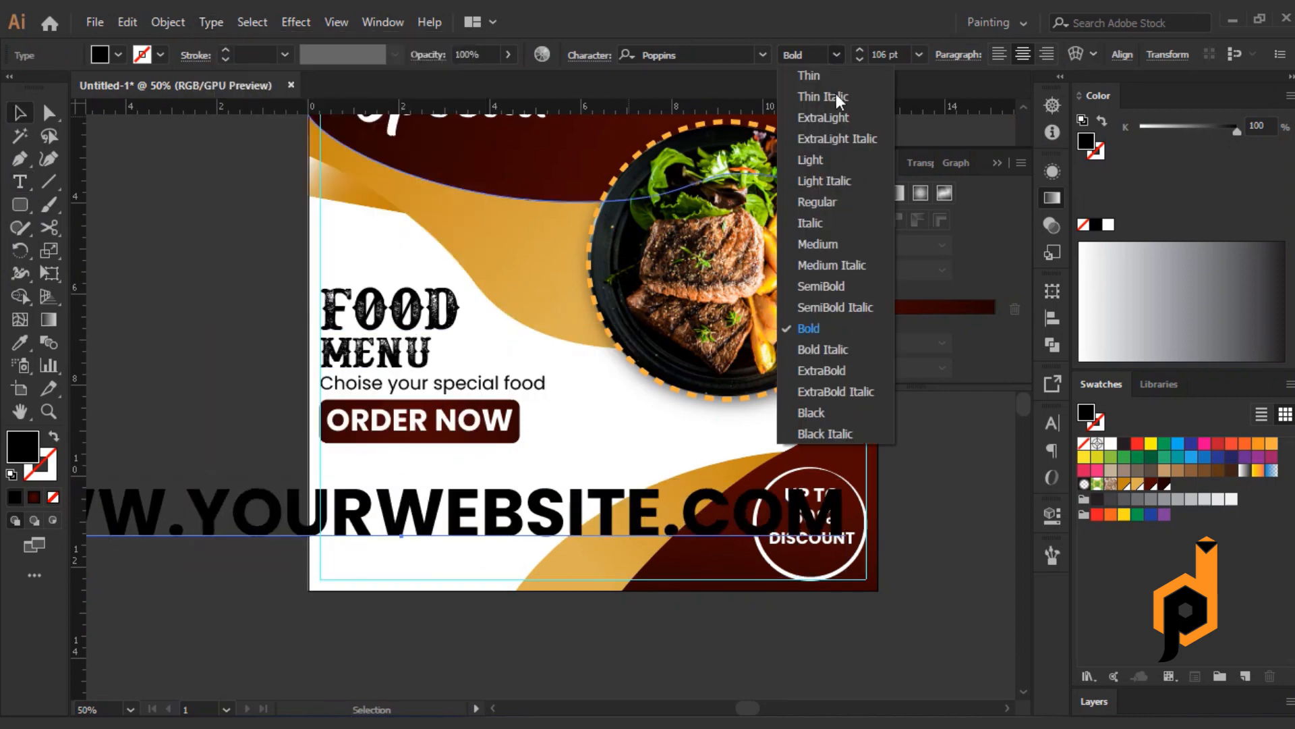
{"action": "left_click", "coordinate": [832, 159]}
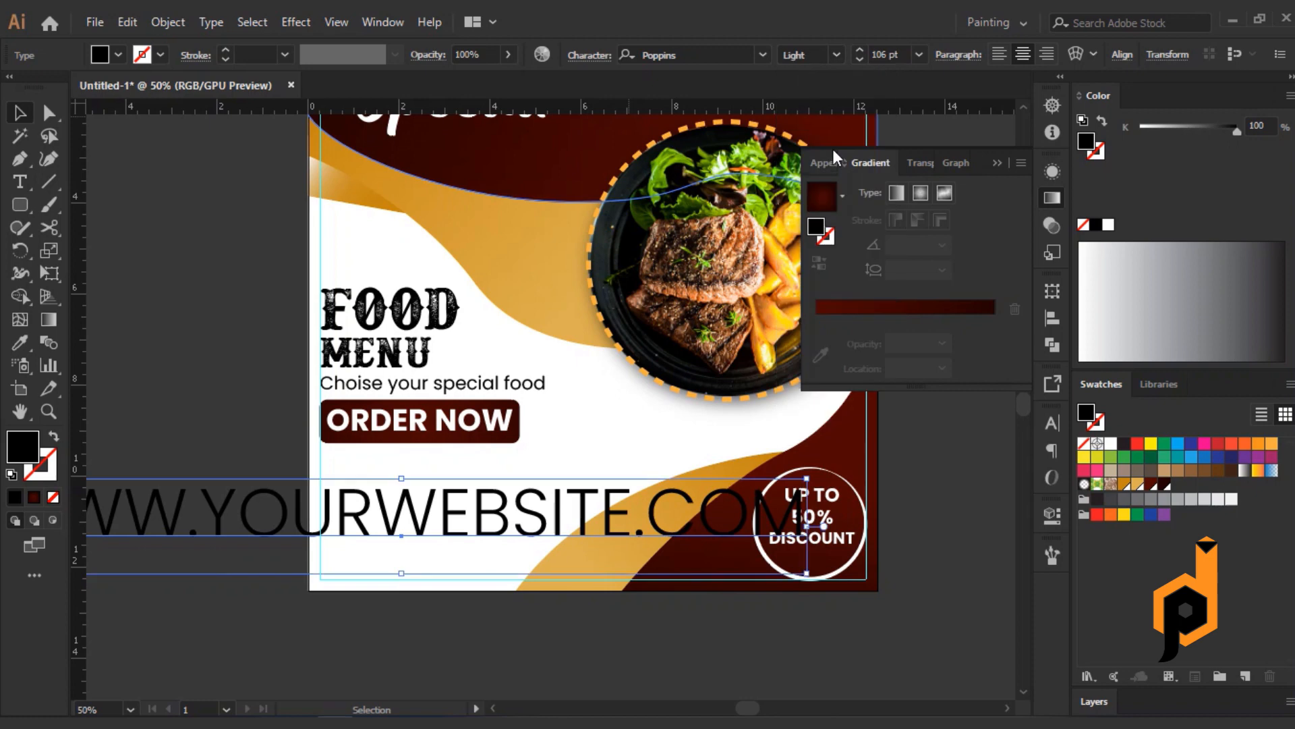
Reduce the website text to 21 pt and move it down to the artboard's bottom margin guide
{"action": "left_click", "coordinate": [916, 55]}
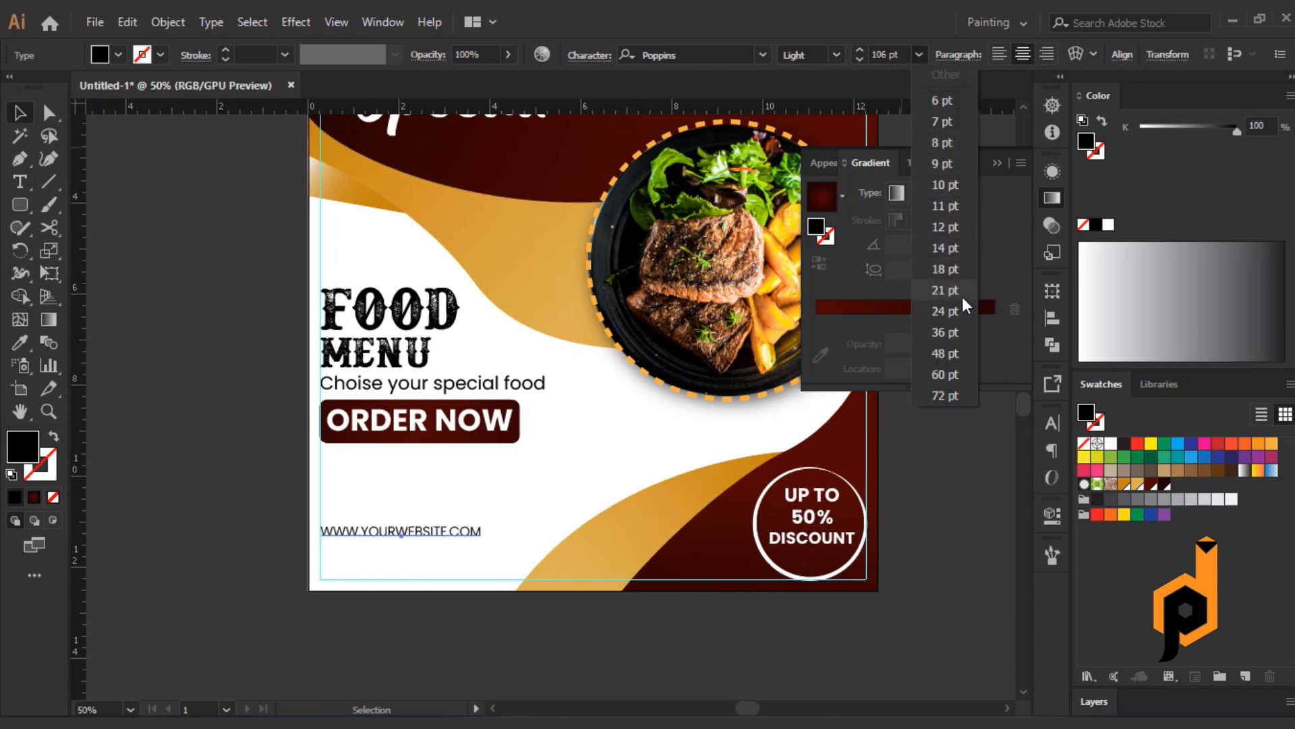
{"action": "left_click", "coordinate": [962, 297]}
{"action": "left_click_drag", "start_coordinate": [452, 526], "coordinate": [445, 563]}
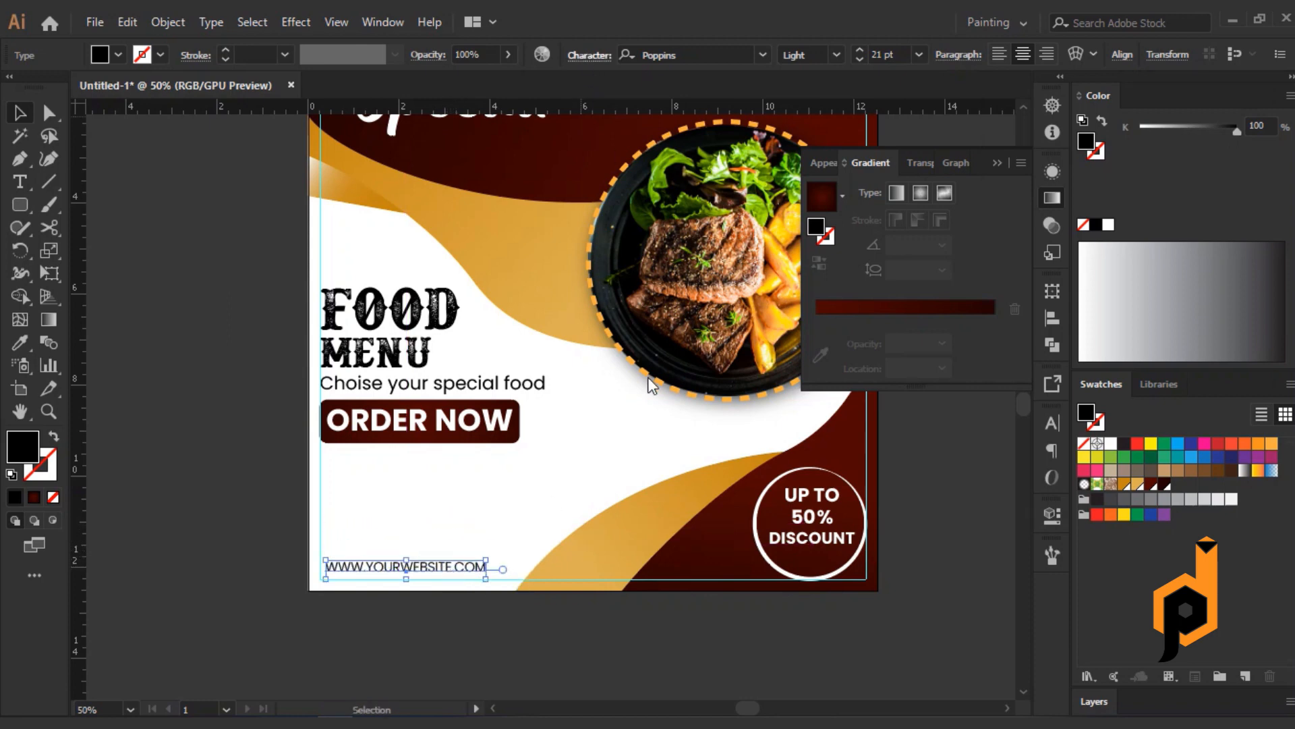
Set the website text's tracking to 75 and align its left edge with the "ORDER NOW" button at the margin guide
{"action": "left_click", "coordinate": [589, 55]}
{"action": "left_click", "coordinate": [596, 194]}
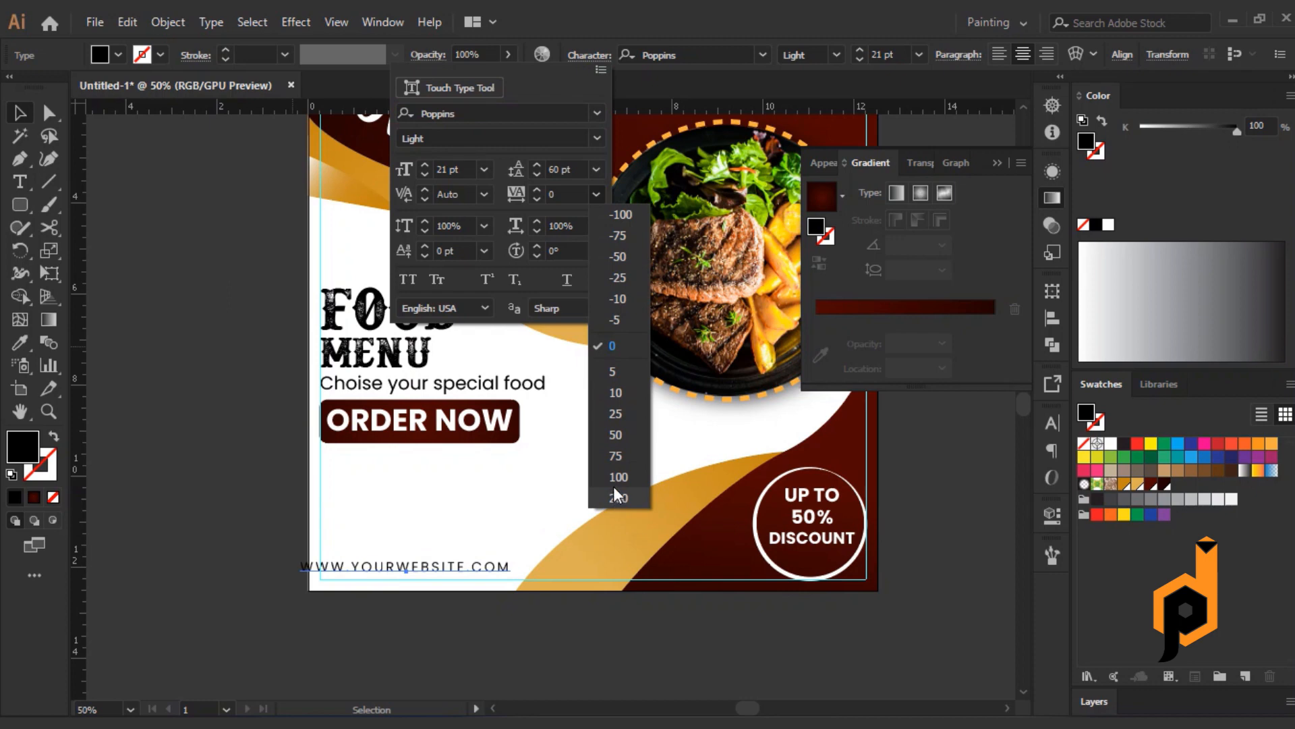
{"action": "left_click", "coordinate": [615, 457]}
{"action": "left_click", "coordinate": [388, 439]}
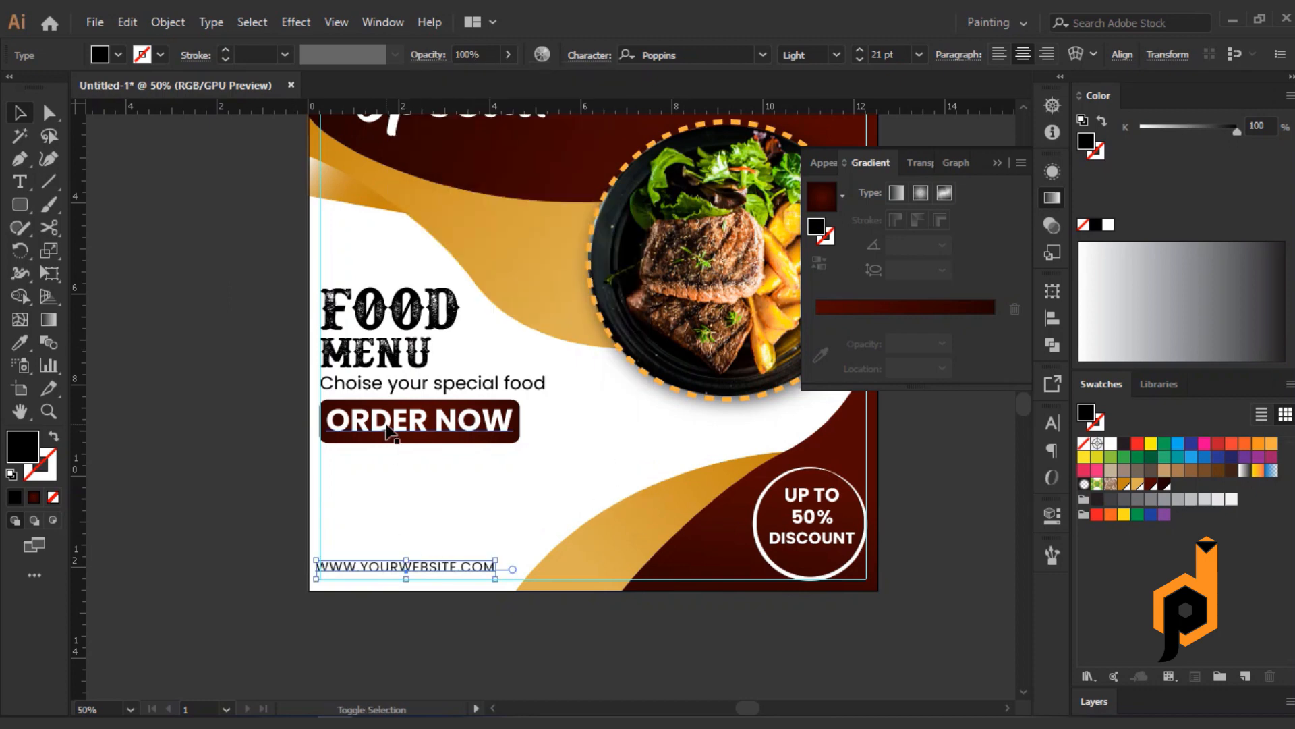
{"action": "left_click", "coordinate": [206, 417]}
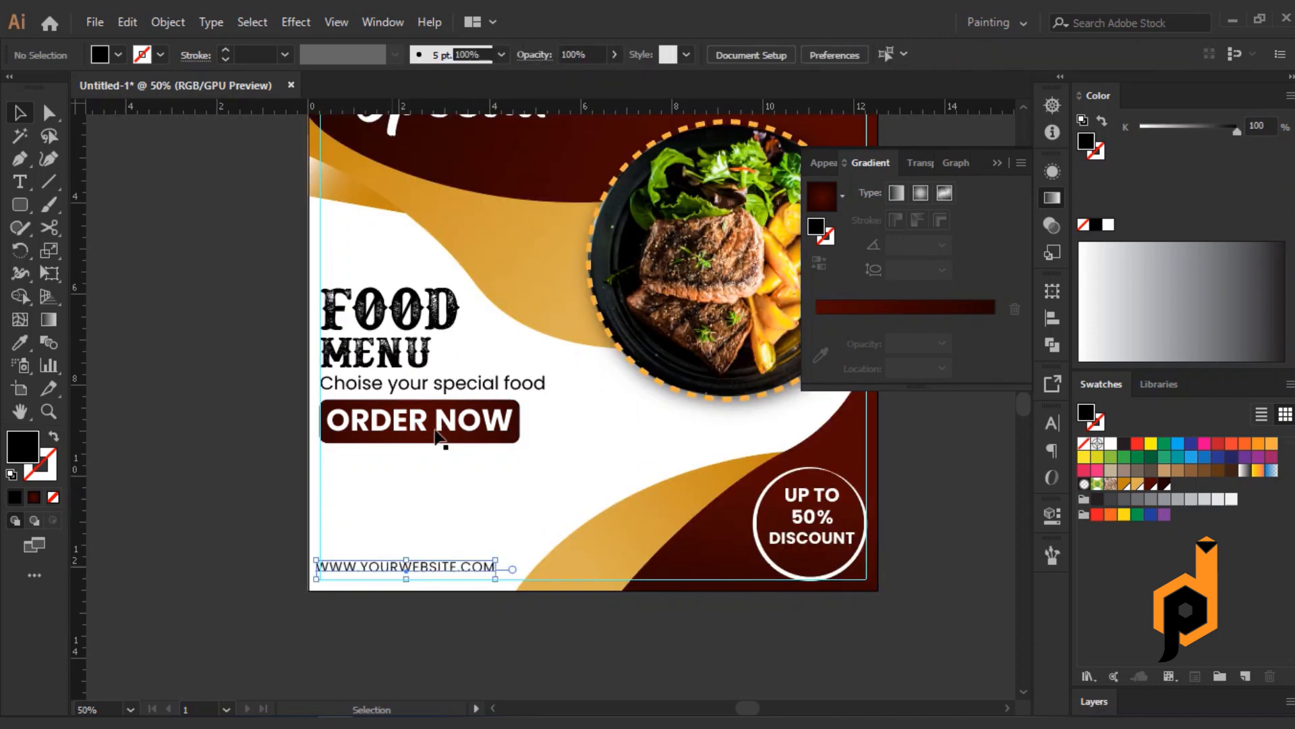
{"action": "left_click", "coordinate": [435, 437]}
{"action": "left_click", "coordinate": [119, 488]}
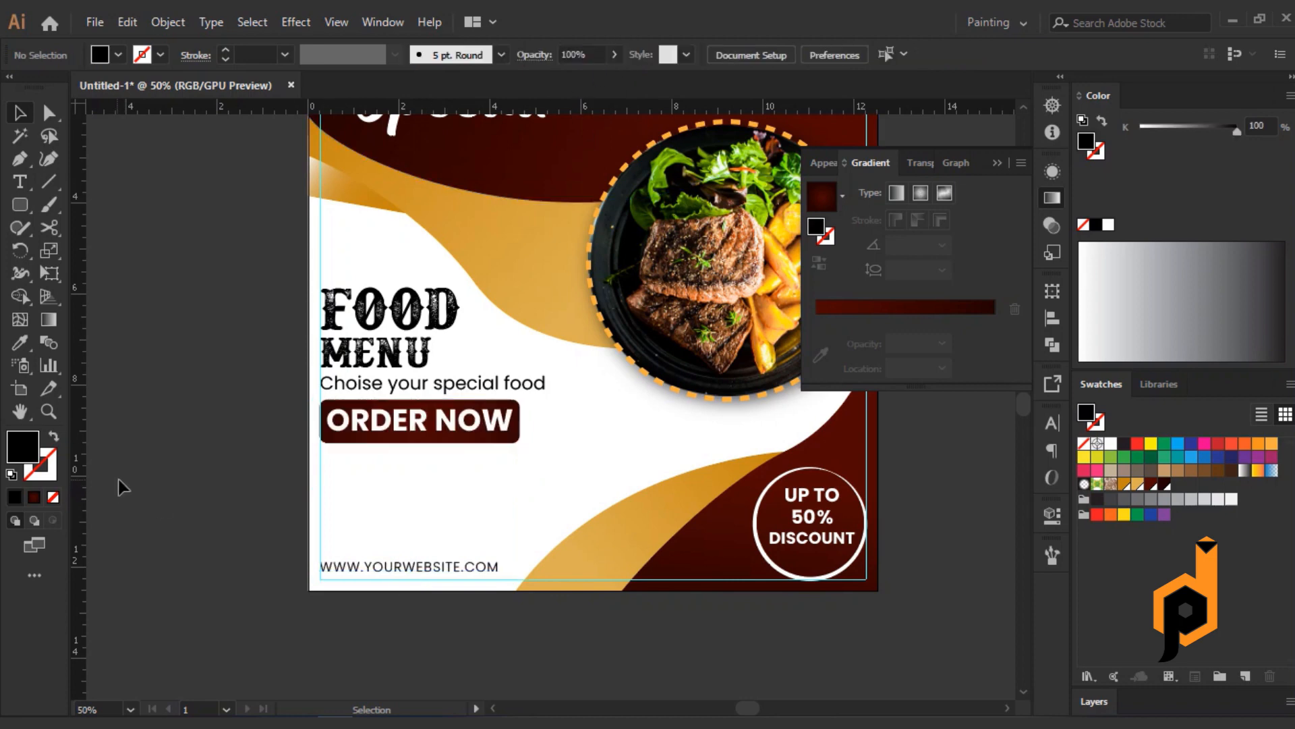
Draw a small circle between the button and website line with no fill and a 4 pt black stroke
{"action": "left_click_drag", "start_coordinate": [20, 205], "coordinate": [67, 251]}
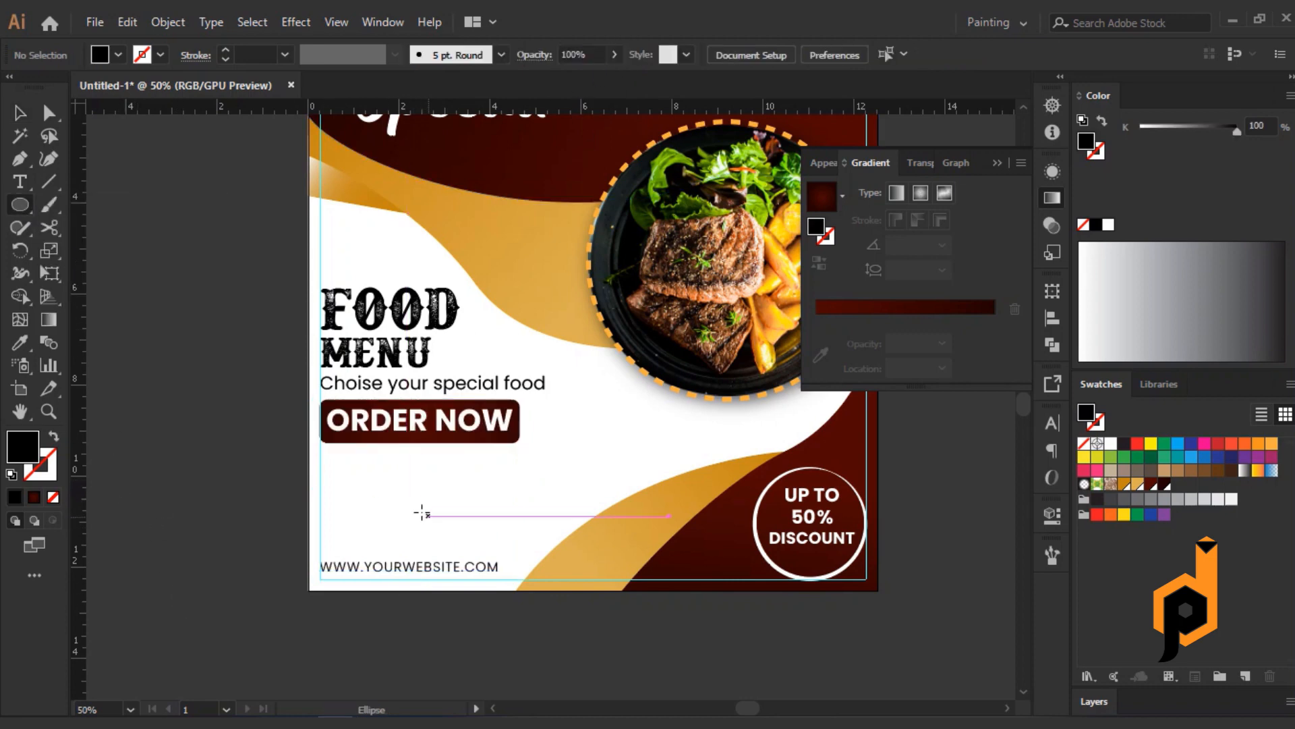
{"action": "mouse_move", "coordinate": [405, 512]}
{"action": "left_mouse_down"}
{"action": "mouse_move", "coordinate": [439, 533]}
{"action": "mouse_move", "coordinate": [425, 535]}
{"action": "left_mouse_up"}
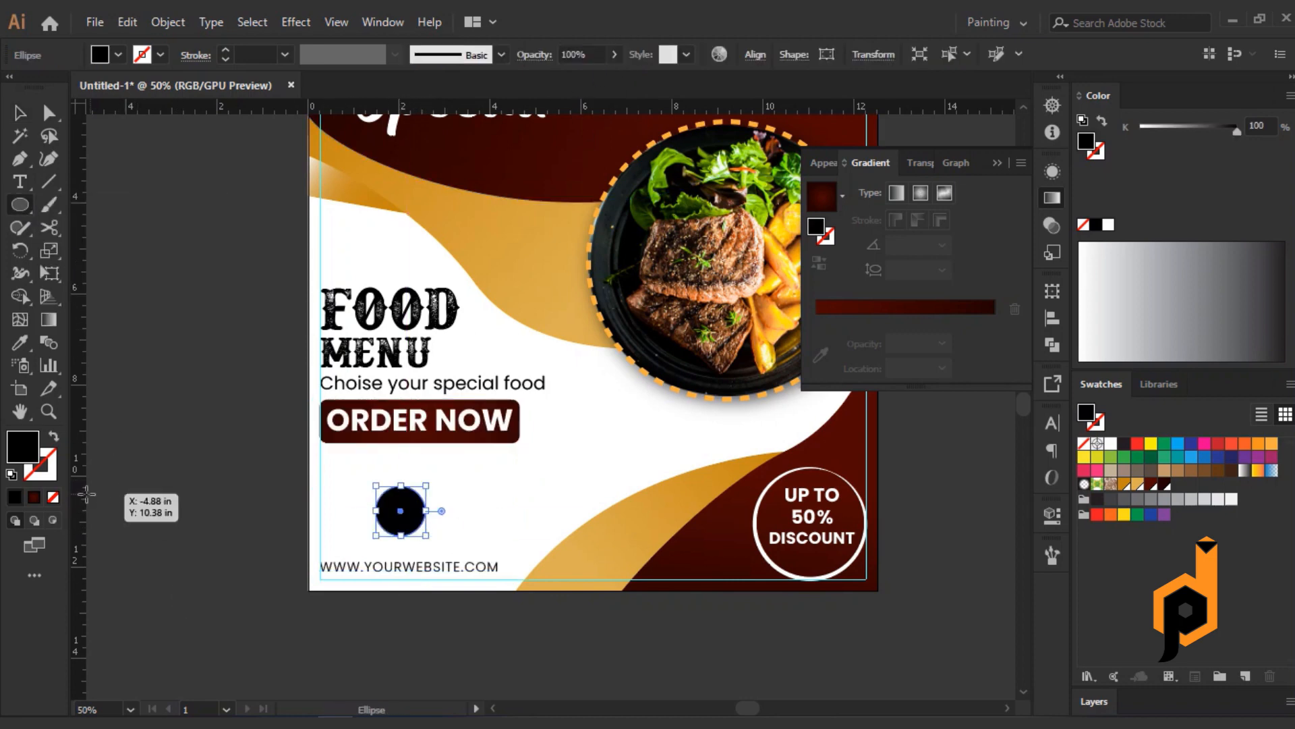
{"action": "key", "text": "a"}
{"action": "key", "text": "shift+x"}
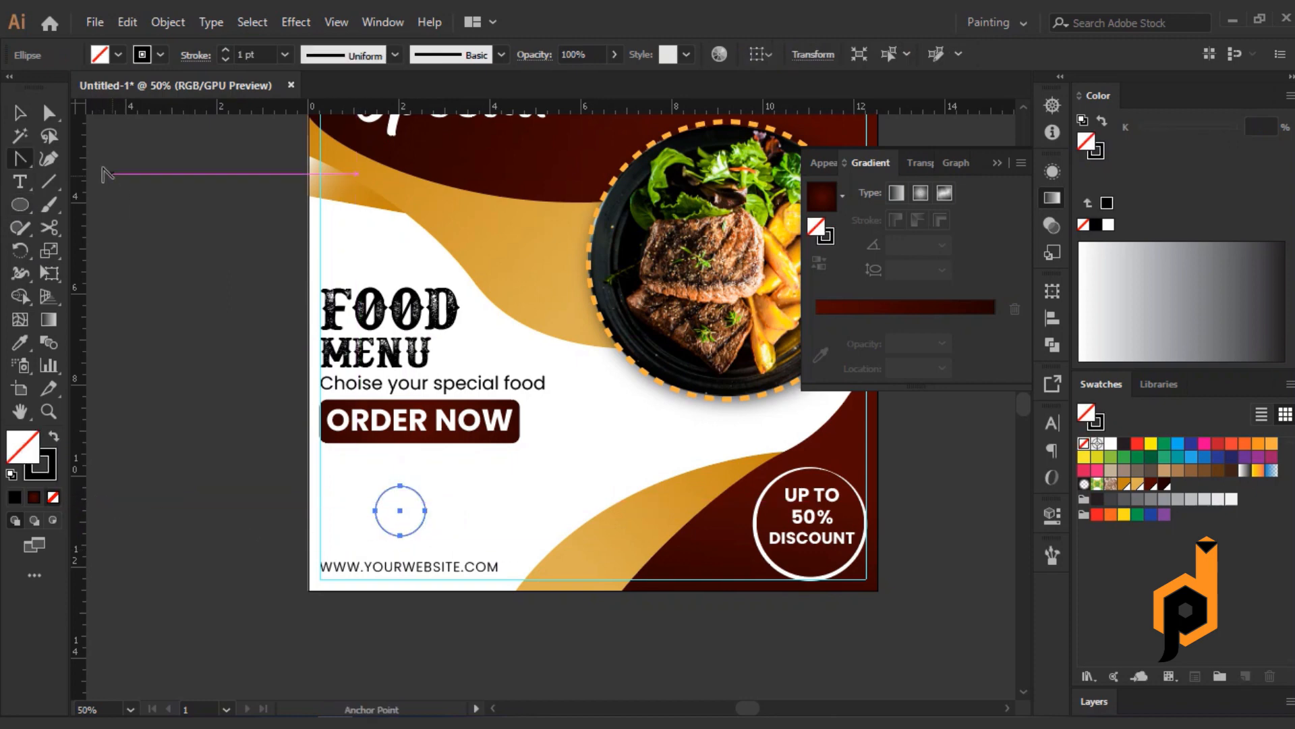
{"action": "scroll", "coordinate": [254, 53], "scroll_direction": "up", "scroll_amount": 3}
{"action": "left_click", "coordinate": [20, 114]}
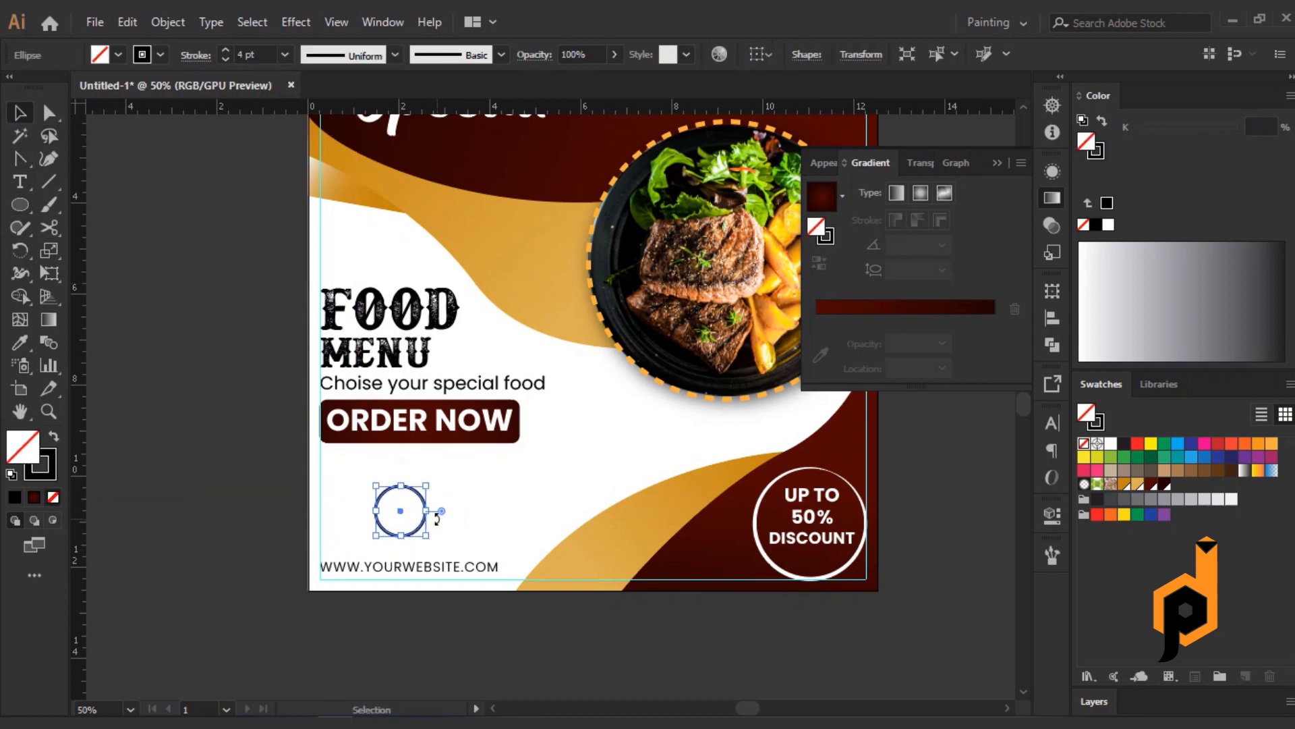
Copy the circle in place and scale the copy down around its centre to form a double ring
{"action": "key", "text": "ctrl+c"}
{"action": "key", "text": "ctrl+f"}
{"action": "left_click_drag", "start_coordinate": [426, 536], "coordinate": [420, 530]}
{"action": "left_click", "coordinate": [470, 516]}
Place a smaller copy of the double ring beside the "ORDER NOW" button and set its stroke to 2 pt
{"action": "scroll", "coordinate": [495, 483], "scroll_direction": "down", "scroll_amount": 1}
{"action": "left_click_drag", "start_coordinate": [506, 476], "coordinate": [470, 497]}
{"action": "left_click", "coordinate": [627, 526]}
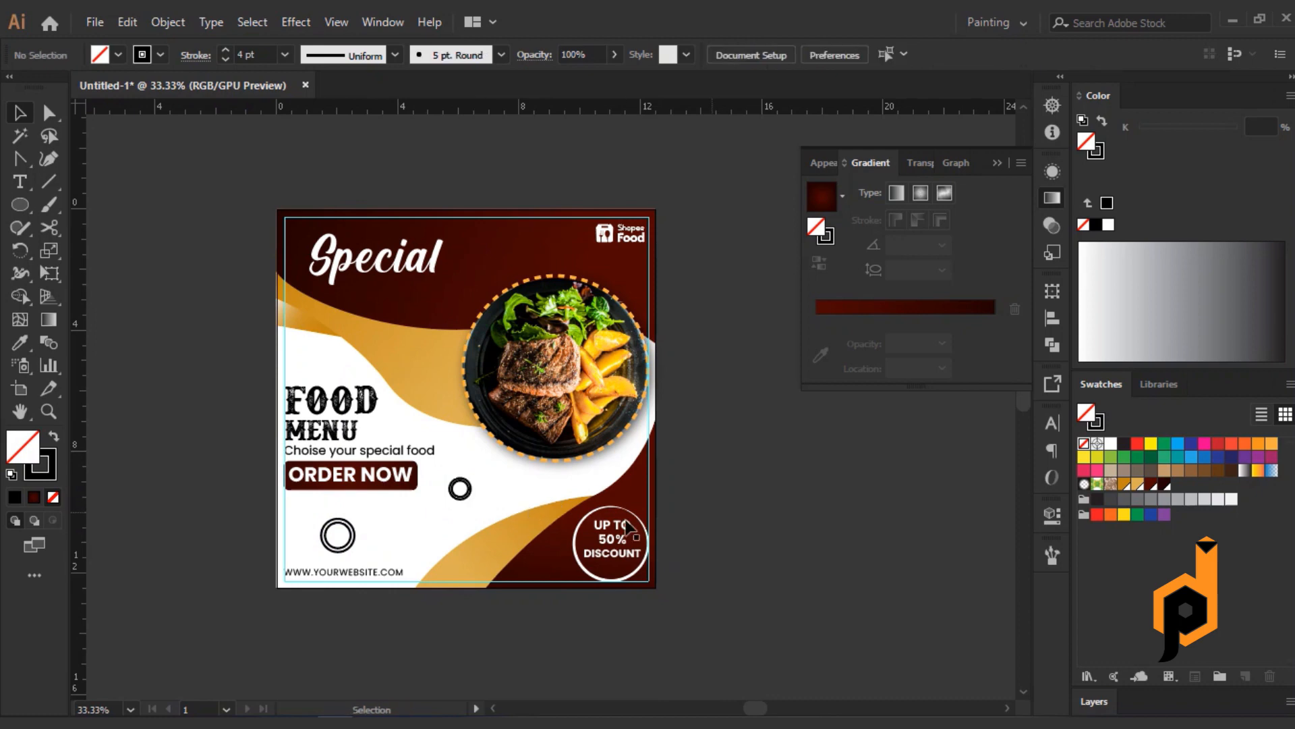
{"action": "left_click", "coordinate": [446, 500]}
{"action": "left_click", "coordinate": [743, 385]}
Draw a tiny black-filled dot below the button's right end and place a copy straight below it
{"action": "key", "text": "ctrl+equal"}
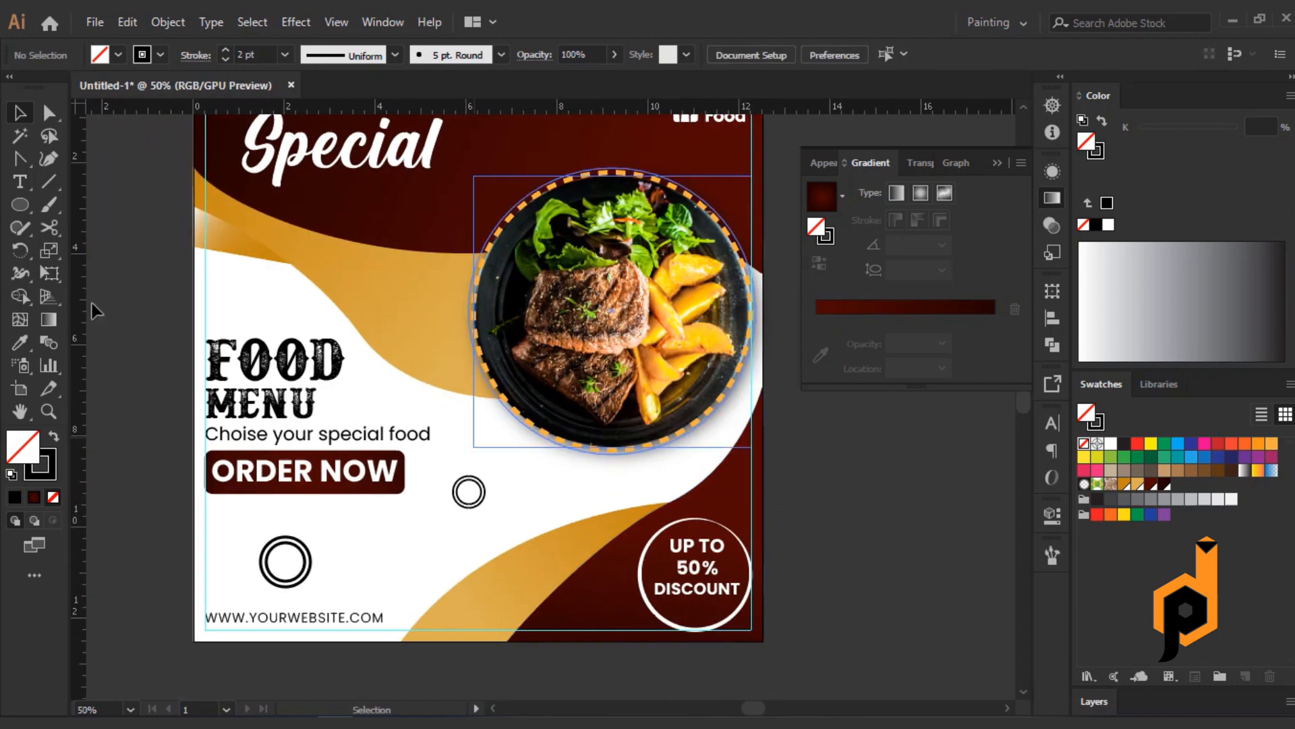
{"action": "left_click", "coordinate": [20, 205]}
{"action": "left_click_drag", "start_coordinate": [729, 546], "coordinate": [717, 457]}
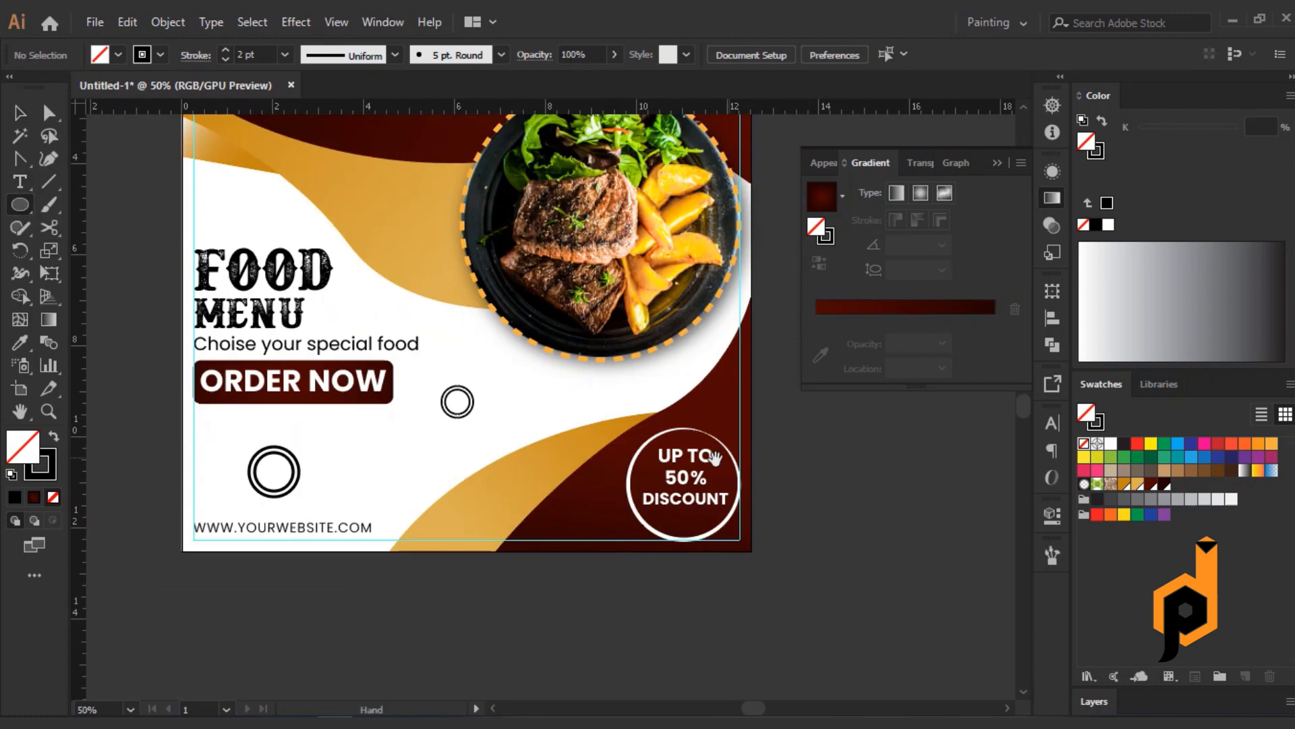
{"action": "scroll", "coordinate": [385, 433], "scroll_direction": "up", "scroll_amount": 3}
{"action": "scroll", "coordinate": [314, 386], "scroll_direction": "up", "scroll_amount": 3}
{"action": "left_click_drag", "start_coordinate": [319, 399], "coordinate": [330, 636]}
{"action": "left_click", "coordinate": [54, 435]}
{"action": "left_click", "coordinate": [19, 112]}
Blend the two dots into a vertical dotted column using Specified Steps of 6
{"action": "left_click_drag", "start_coordinate": [265, 378], "coordinate": [370, 647]}
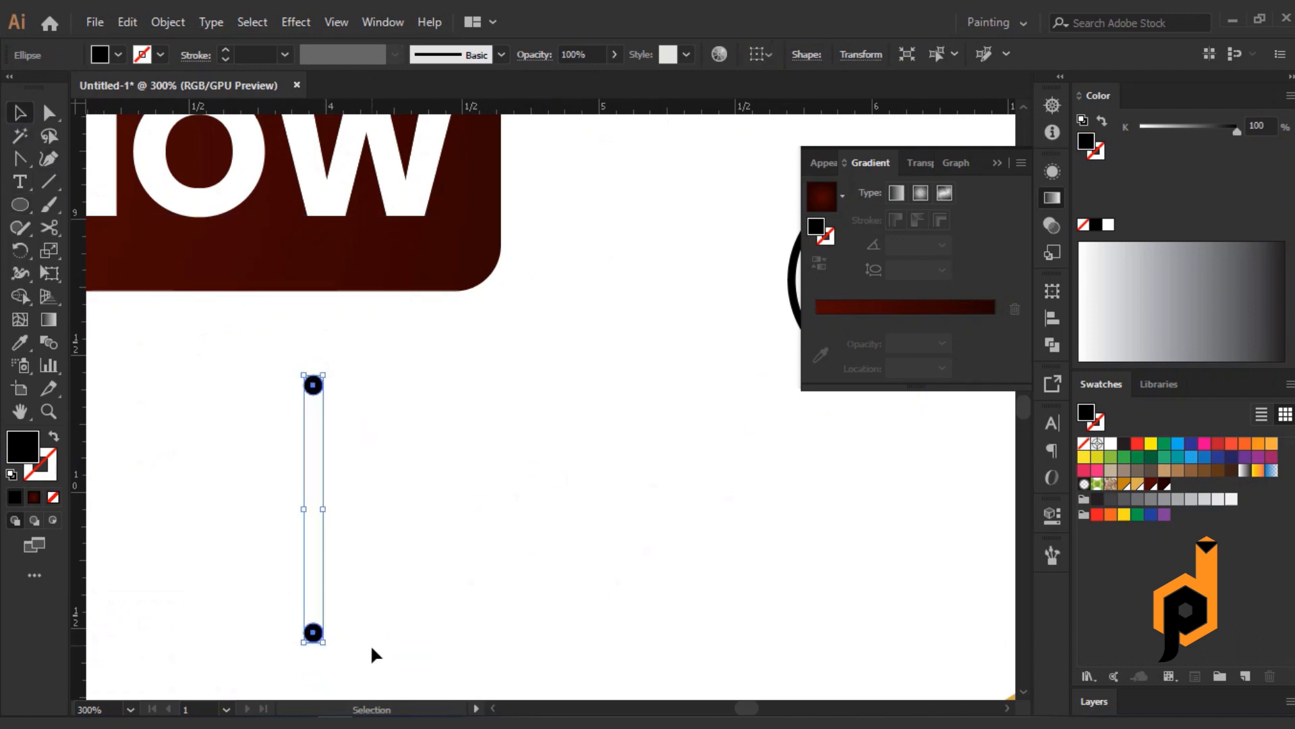
{"action": "key", "text": "w"}
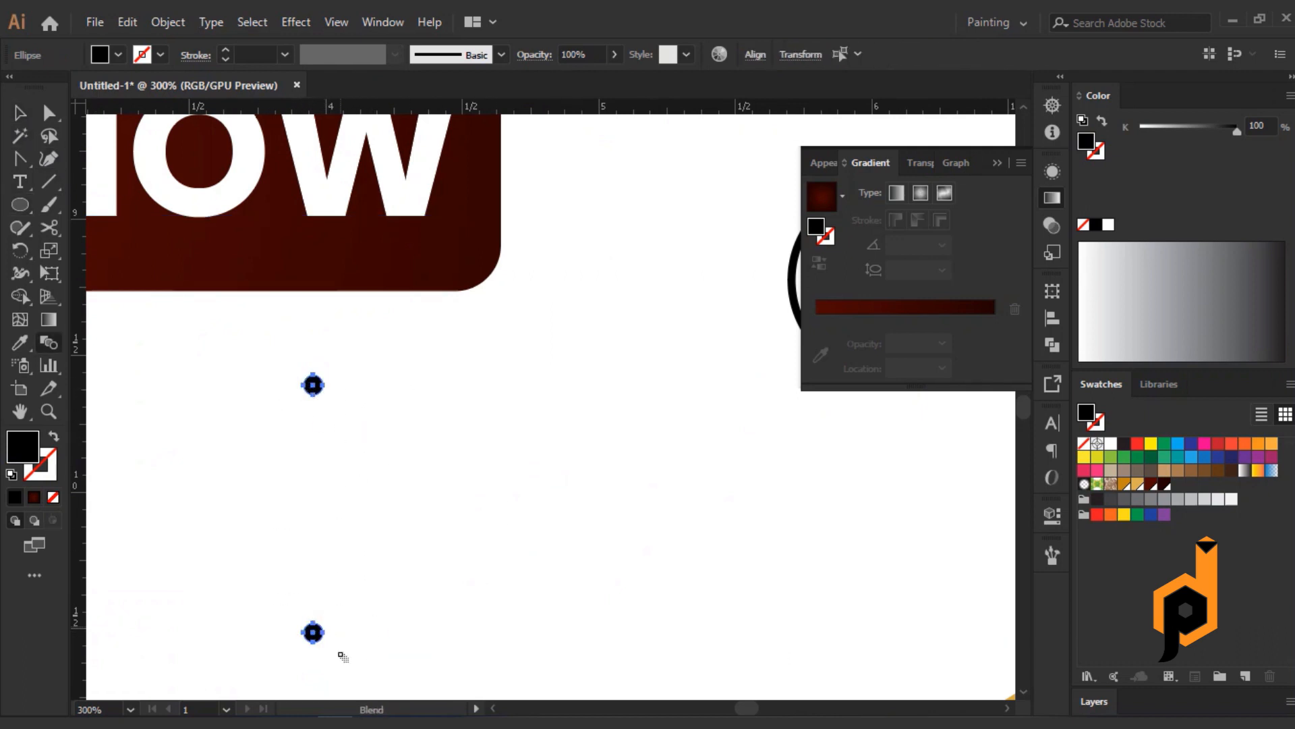
{"action": "left_click", "coordinate": [324, 643]}
{"action": "double_click", "coordinate": [47, 349]}
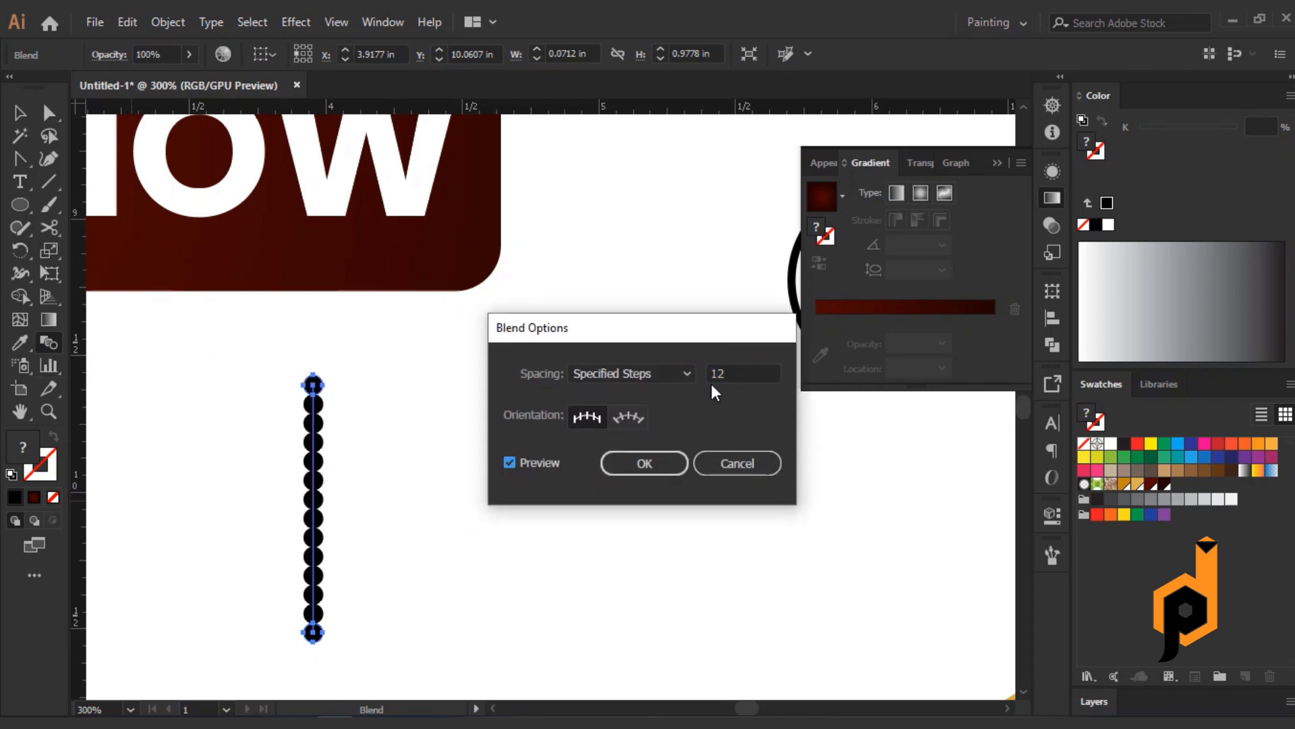
{"action": "double_click", "coordinate": [732, 375]}
{"action": "type", "text": "6"}
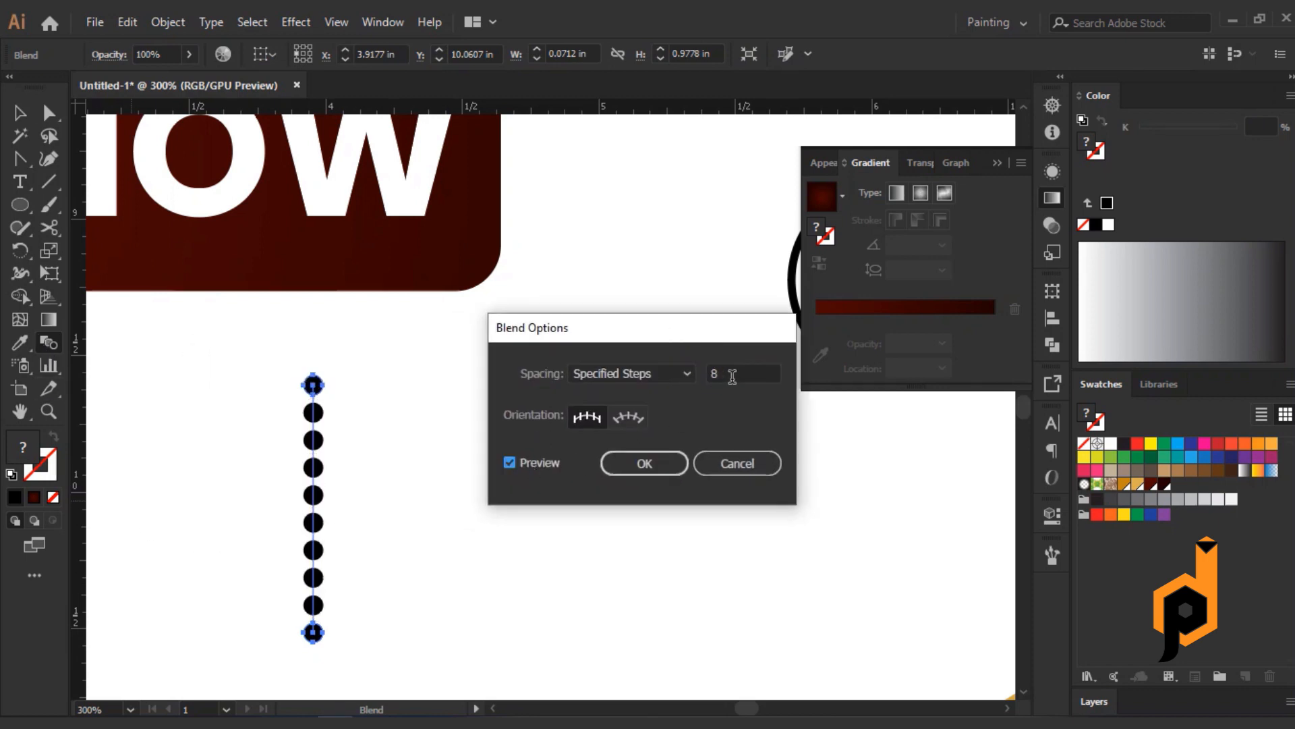
{"action": "left_click", "coordinate": [644, 463]}
Copy the dotted column sideways and repeat the duplication five times to build a seven-column dot grid
{"action": "key", "text": "v"}
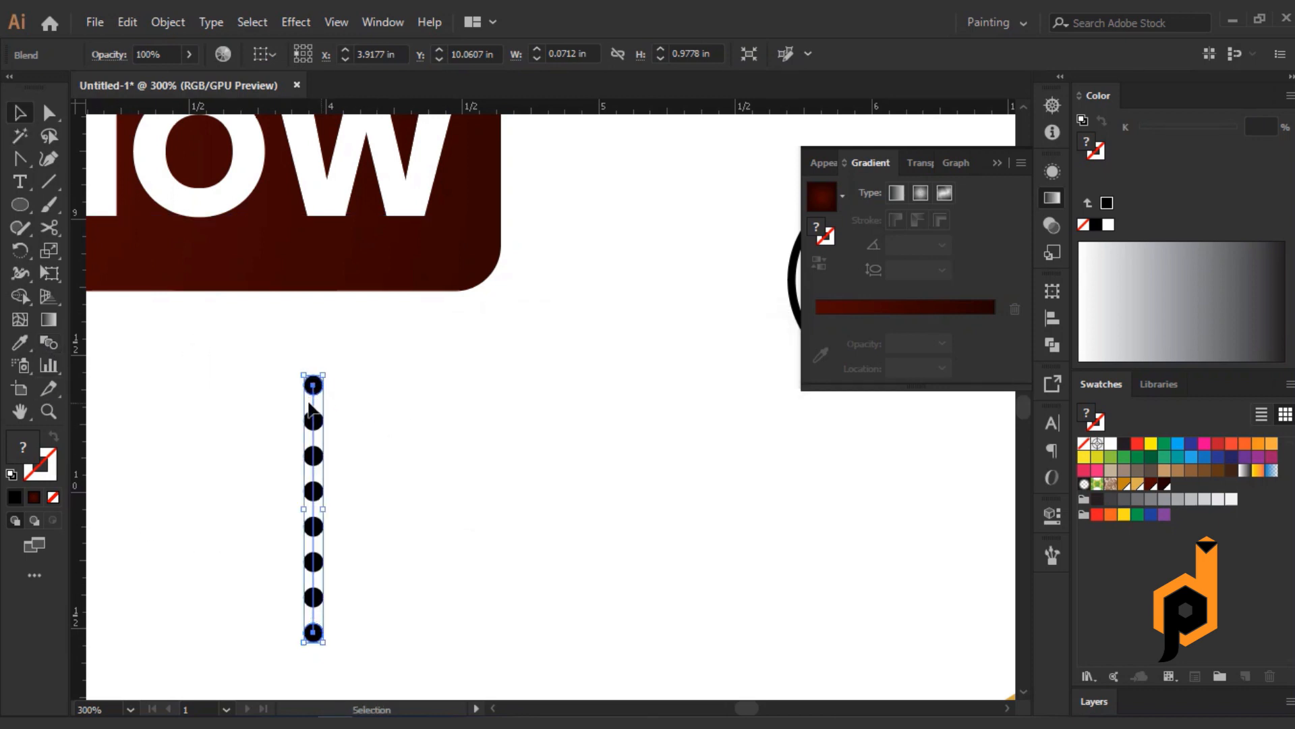
{"action": "left_click_drag", "start_coordinate": [315, 390], "coordinate": [356, 390]}
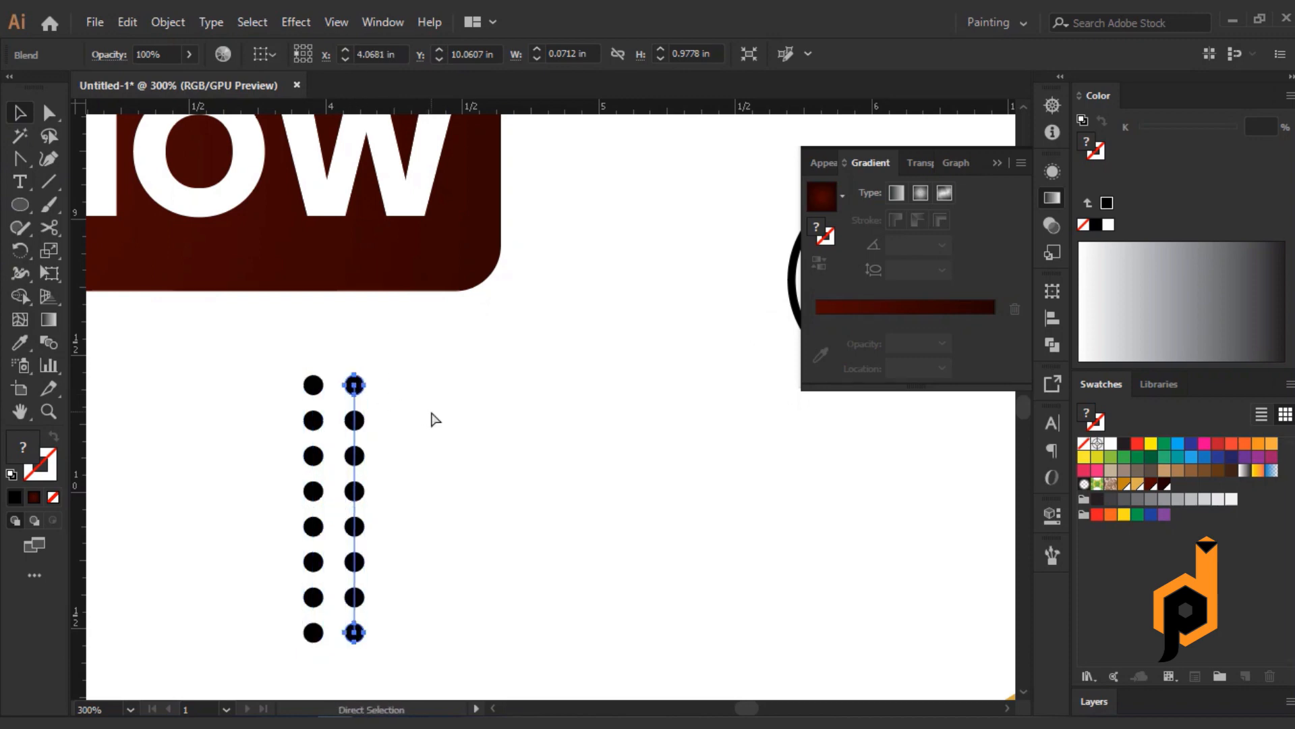
{"action": "key", "text": "ctrl+d"}
{"action": "key", "text": "ctrl+d"}
{"action": "key", "text": "ctrl+d"}
{"action": "key", "text": "ctrl+d"}
{"action": "key", "text": "ctrl+d"}
{"action": "left_click", "coordinate": [228, 409]}
{"action": "scroll", "coordinate": [230, 409], "scroll_direction": "down", "scroll_amount": 4}
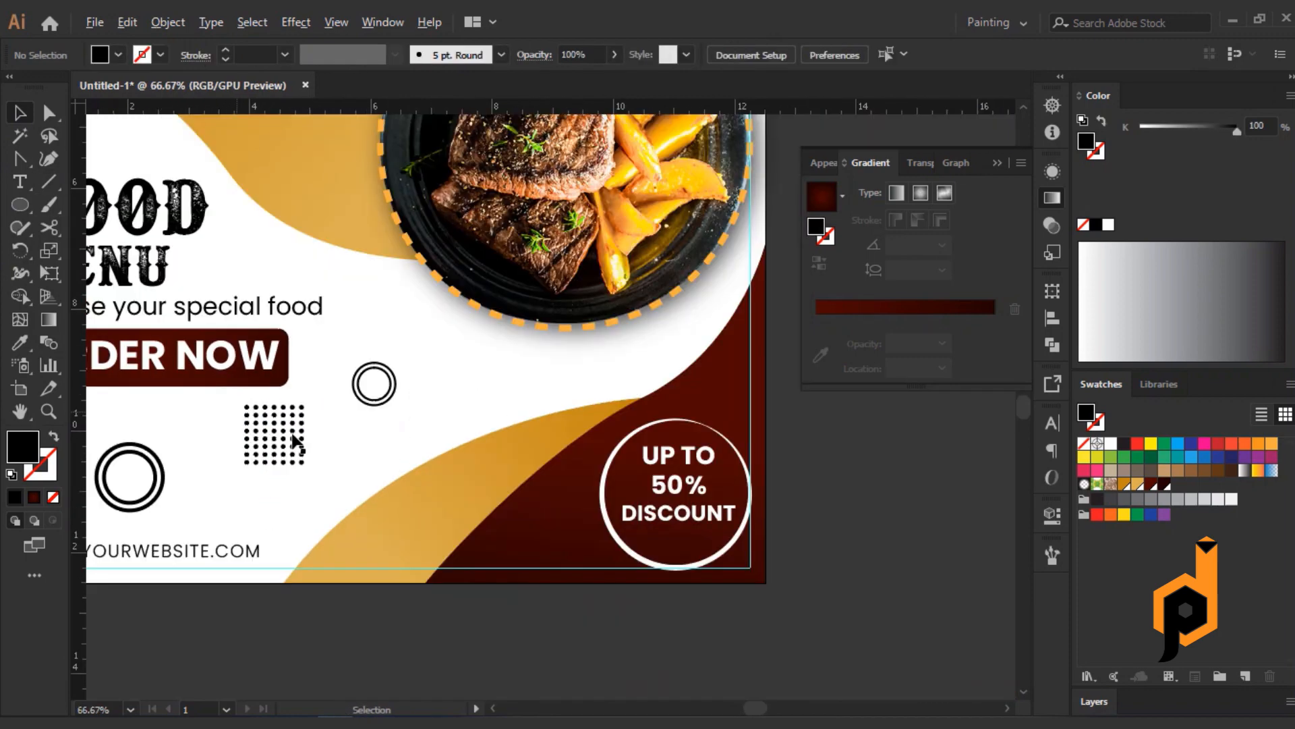
{"action": "left_click_drag", "start_coordinate": [342, 433], "coordinate": [480, 448]}
{"action": "scroll", "coordinate": [480, 449], "scroll_direction": "down", "scroll_amount": 1}
{"action": "left_click_drag", "start_coordinate": [506, 378], "coordinate": [465, 481]}
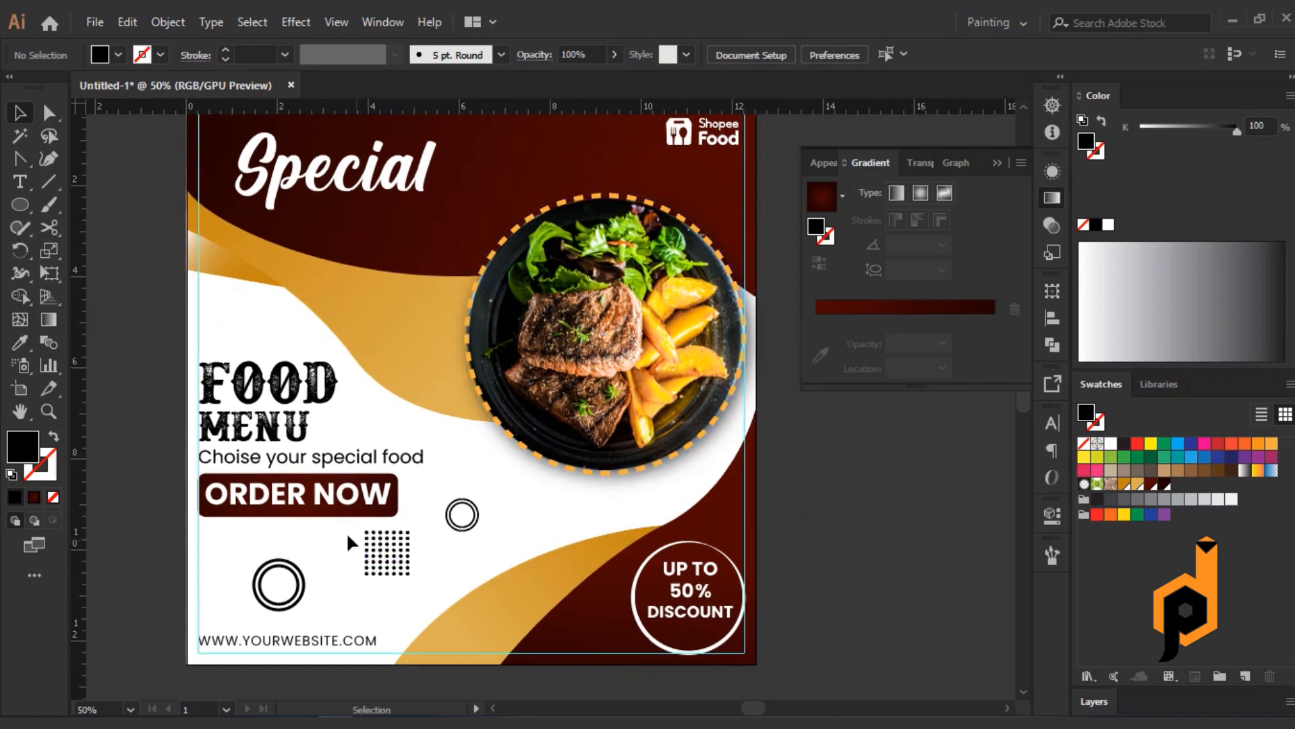